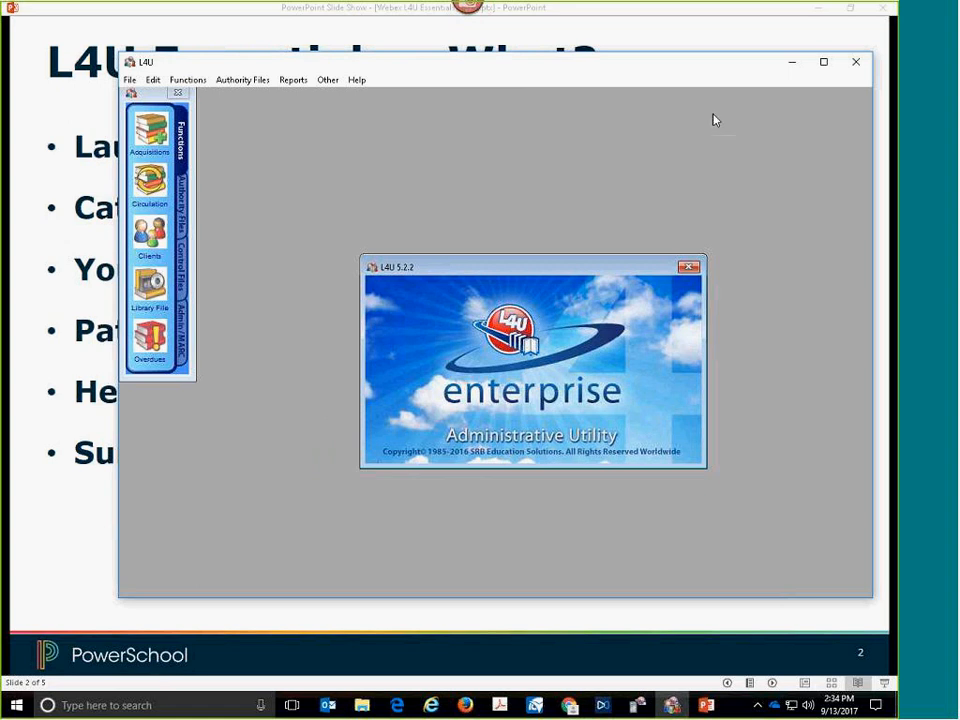
- Maximize the L4U Administrative Utility window, and switch to the L4U OPAC profile page in Chrome
left_click(823, 63)
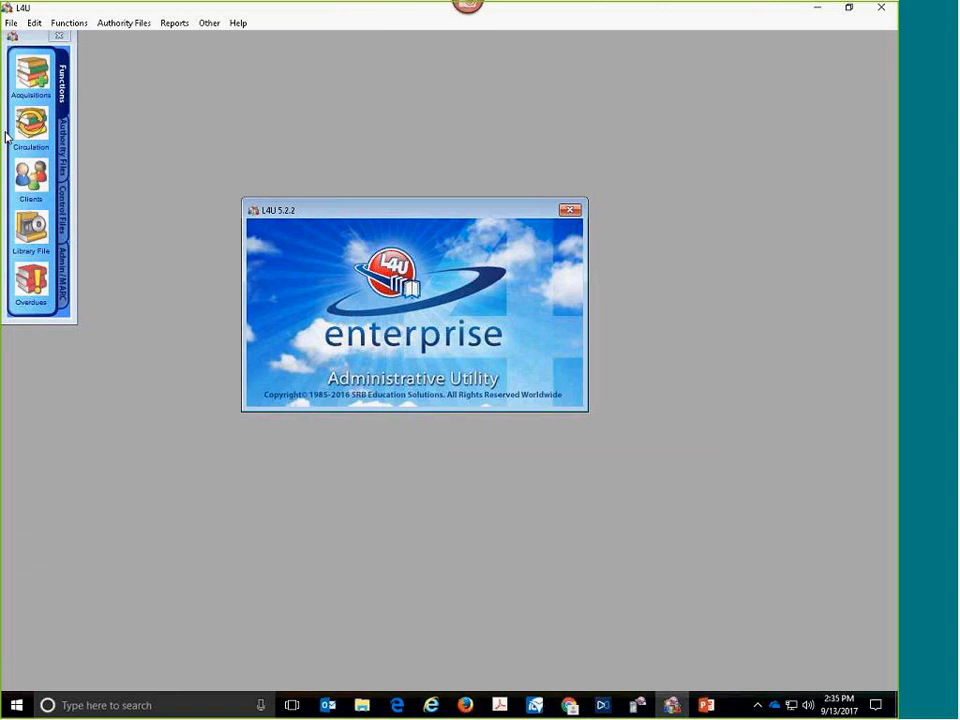
key("alt+Tab")
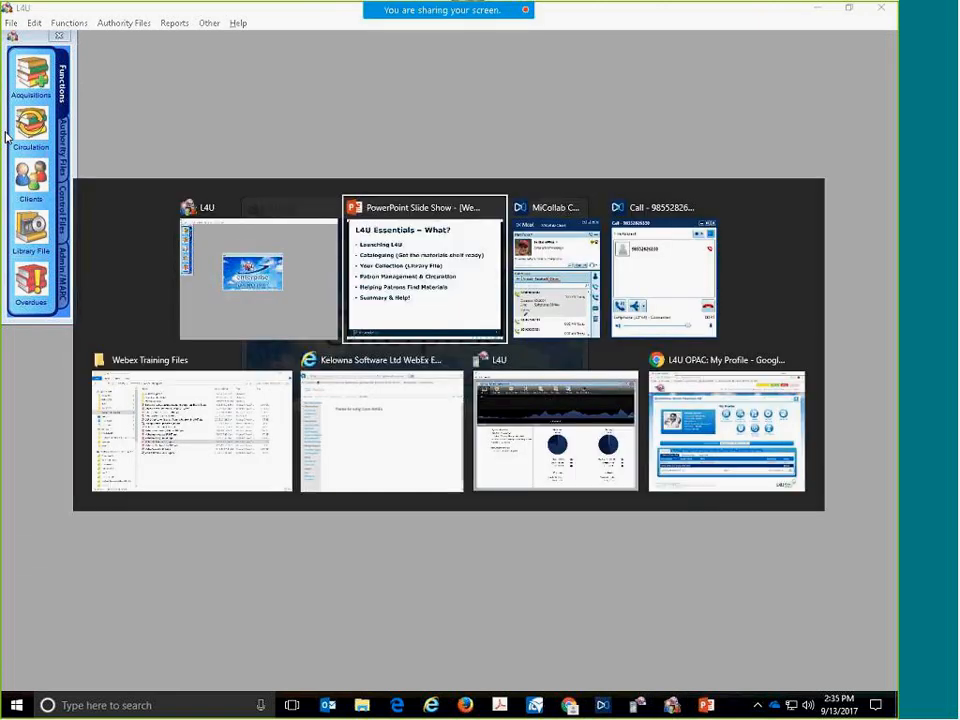
key("Tab")
key("Tab")
key("Tab")
key("Tab")
key("Tab")
key("Tab")
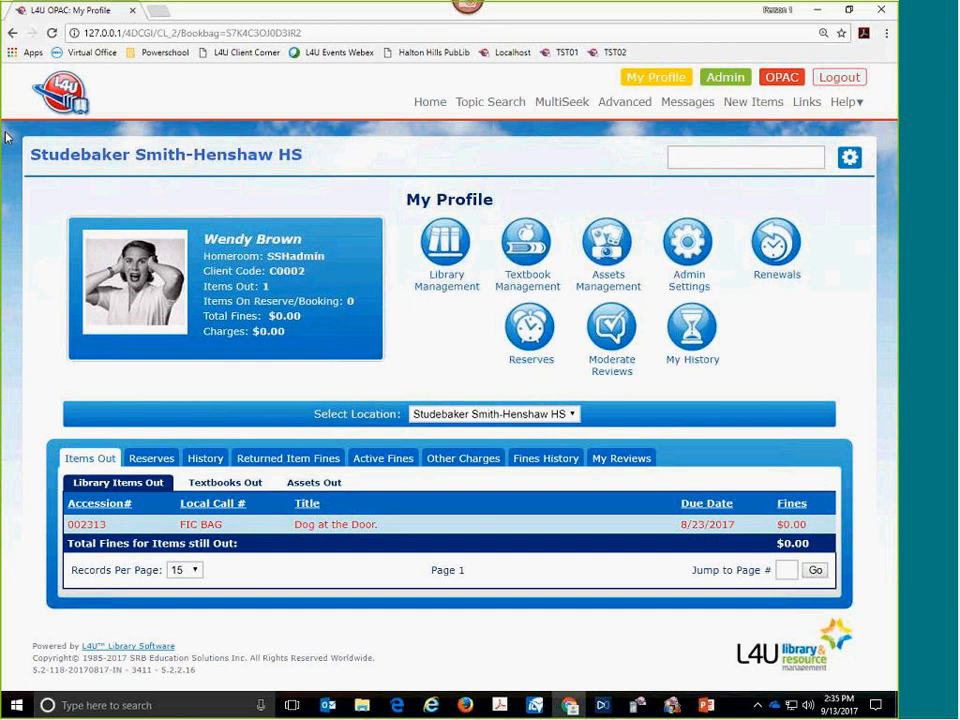
- Log out of the OPAC with the session saved, and log back in with the prefilled client credentials
left_click(825, 88)
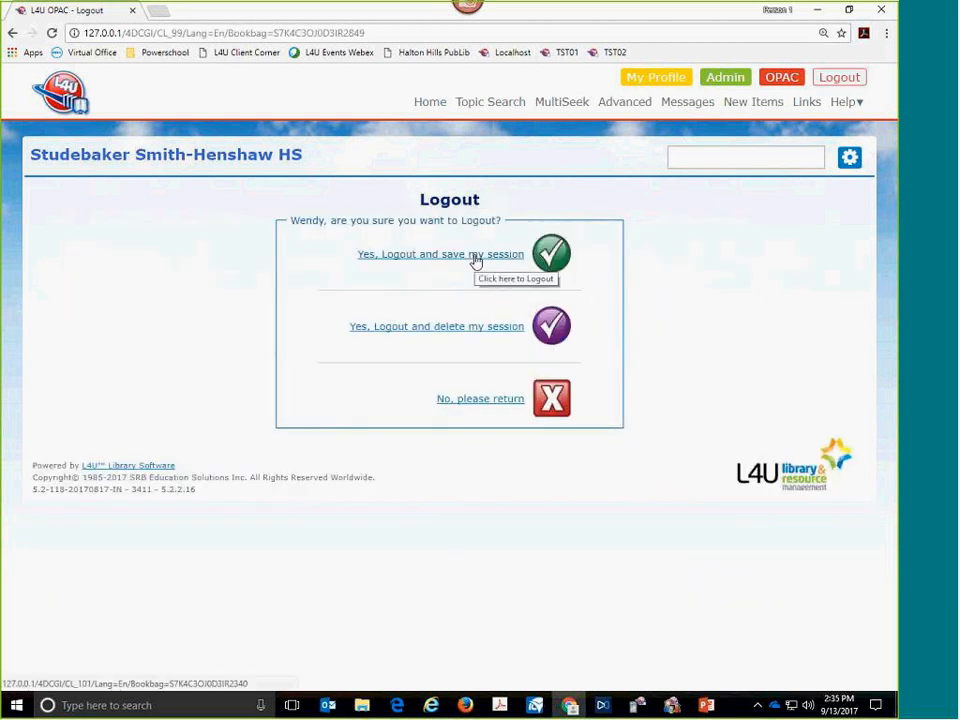
left_click(476, 256)
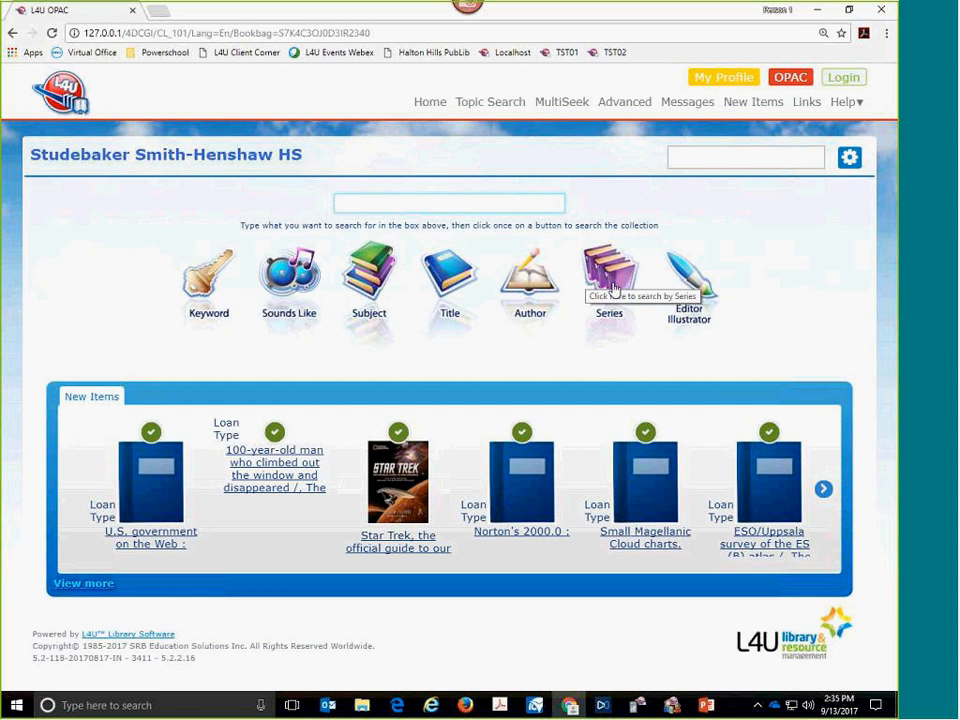
left_click(835, 87)
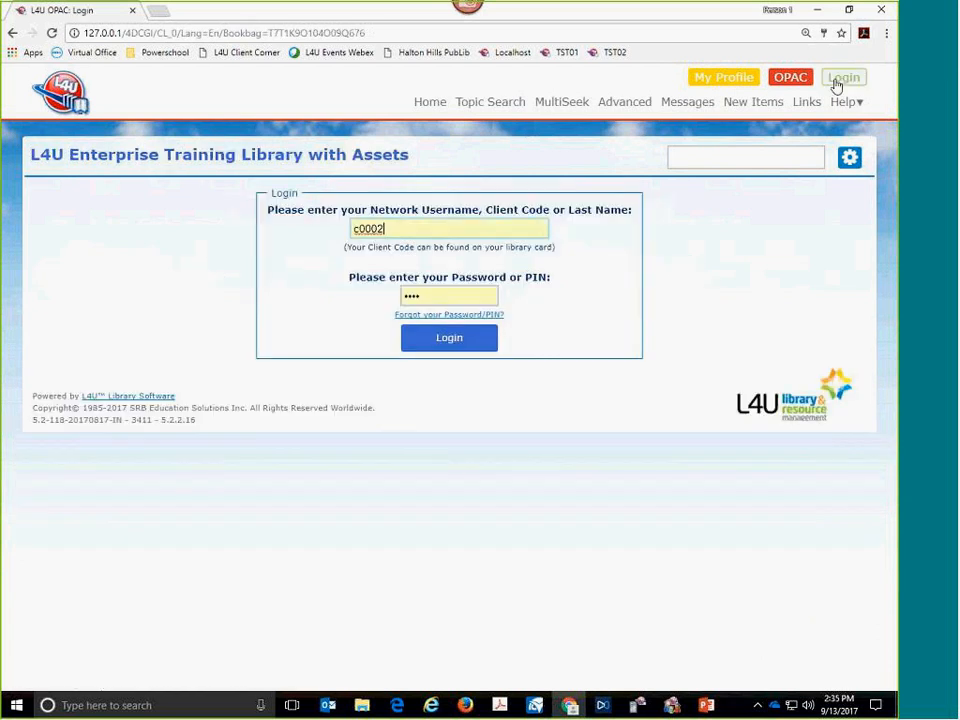
left_click(408, 233)
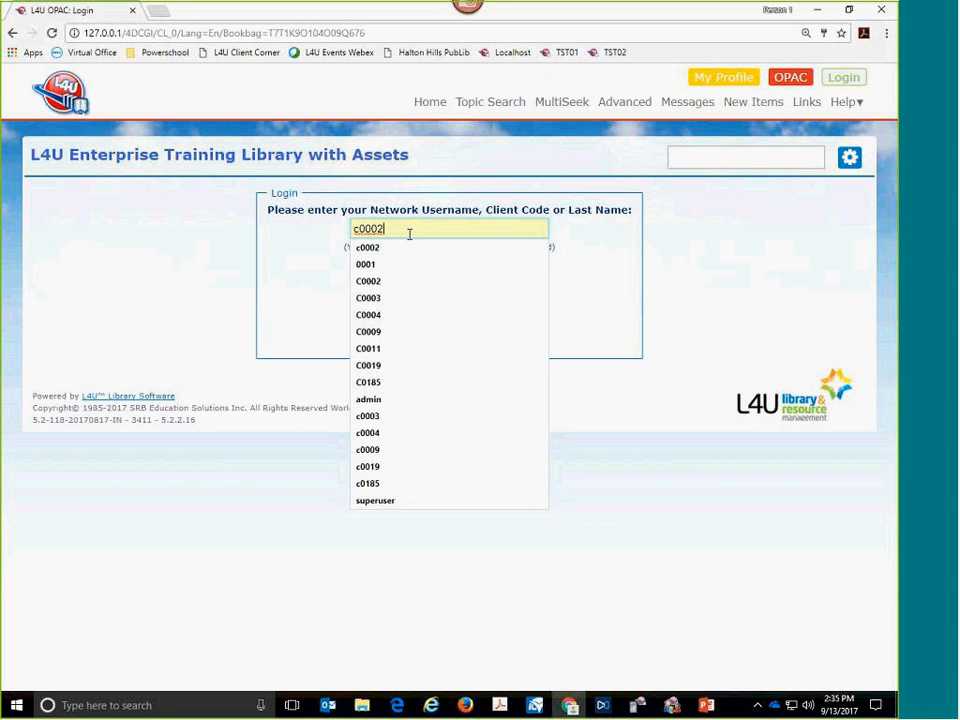
left_click(588, 276)
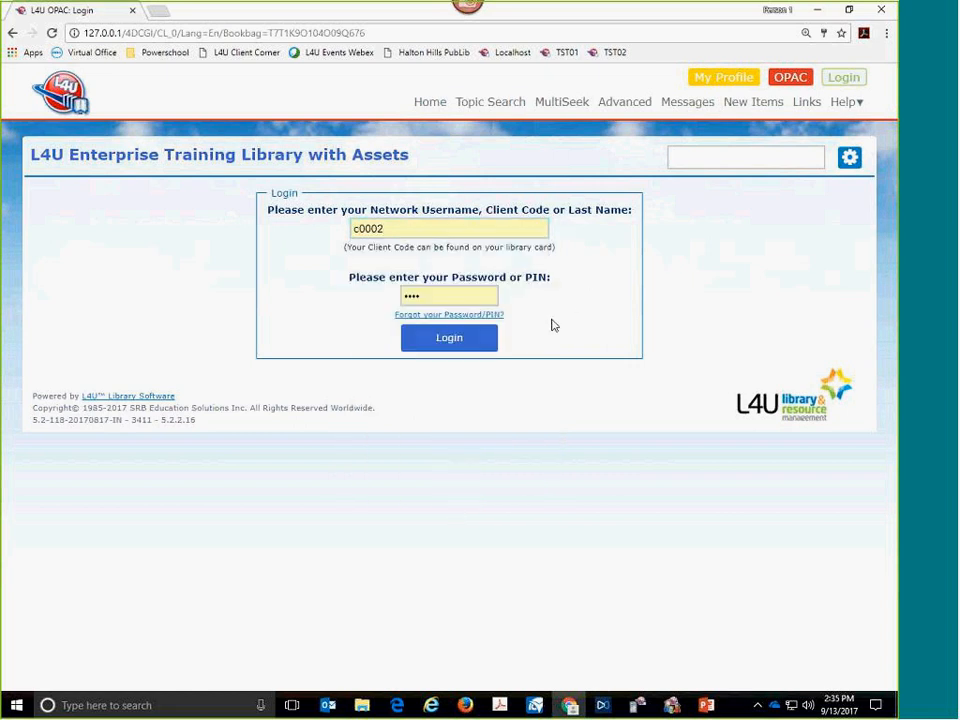
left_click(470, 347)
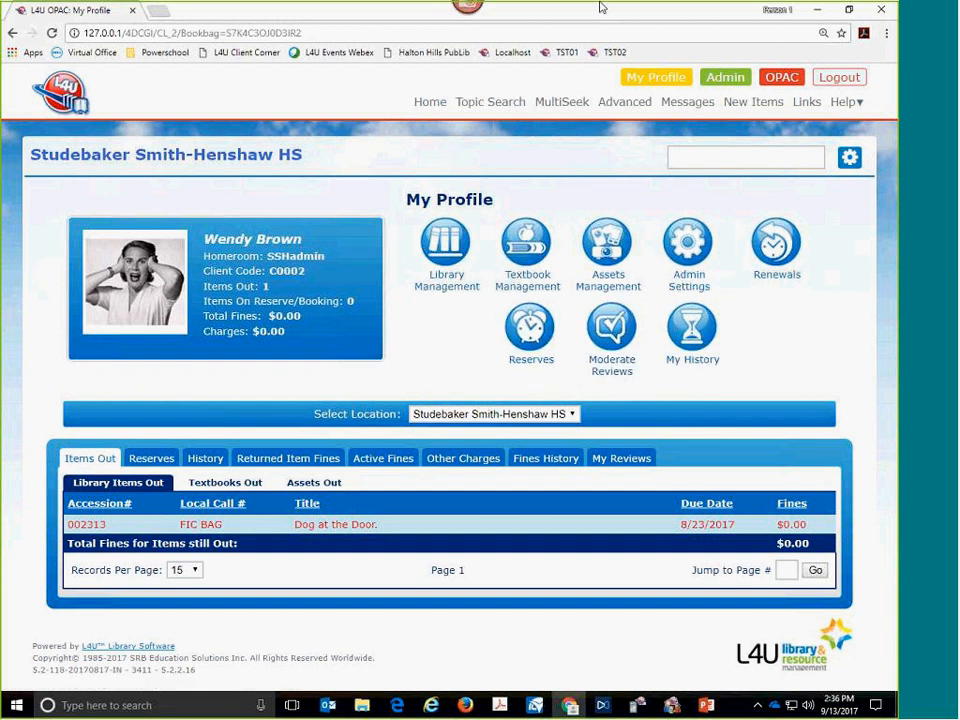
- Circle Admin Settings and Library Management on the profile page with the annotation pen, and open Library Management
mouse_move(712, 200)
left_mouse_down()
mouse_move(668, 207)
mouse_move(673, 311)
mouse_move(703, 315)
mouse_move(729, 261)
mouse_move(720, 200)
left_mouse_up()
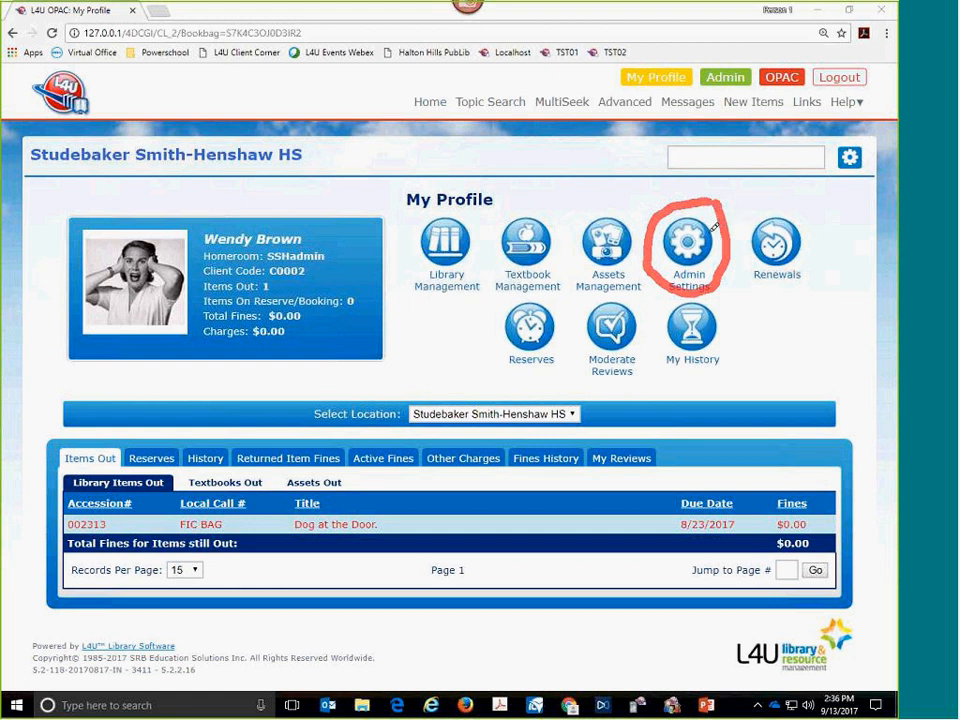
mouse_move(469, 213)
left_mouse_down()
mouse_move(437, 206)
mouse_move(410, 250)
mouse_move(445, 305)
mouse_move(470, 255)
mouse_move(475, 204)
left_mouse_up()
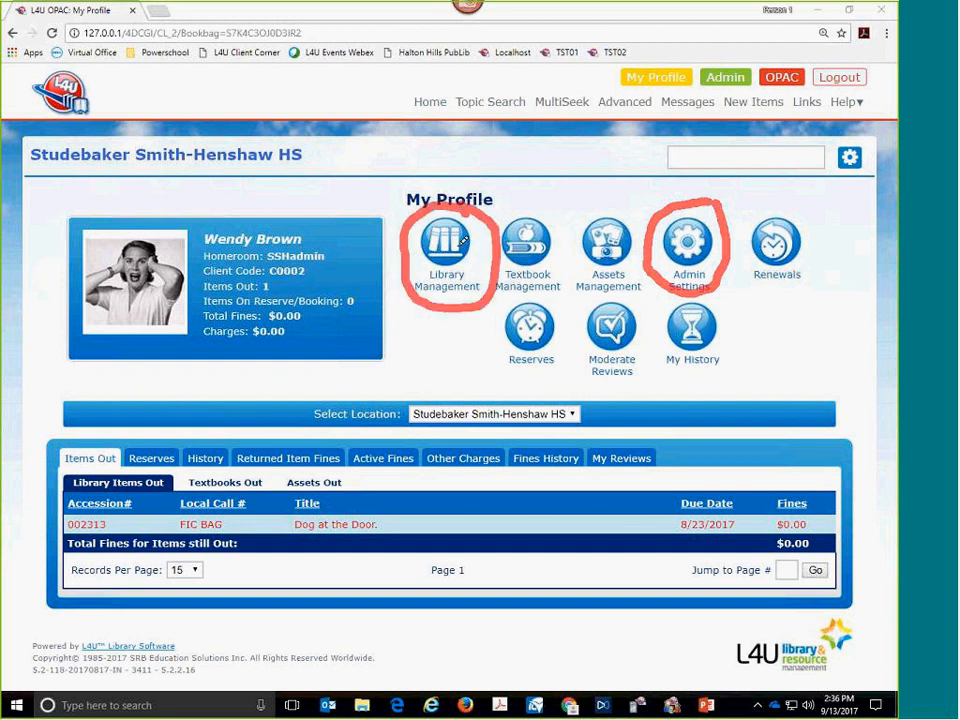
key("Escape")
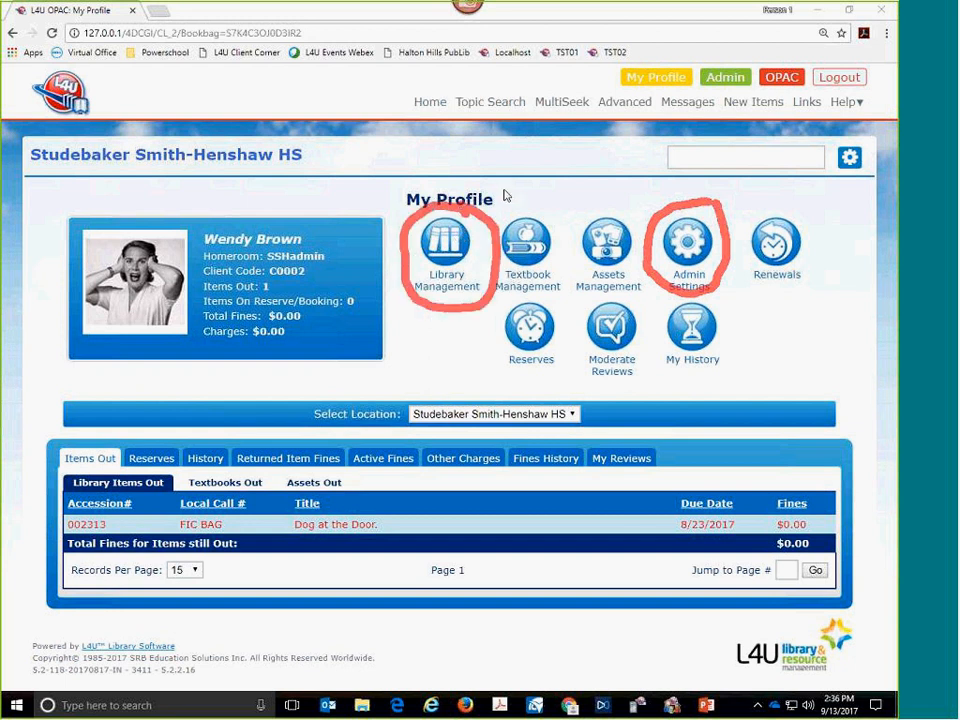
left_click(453, 256)
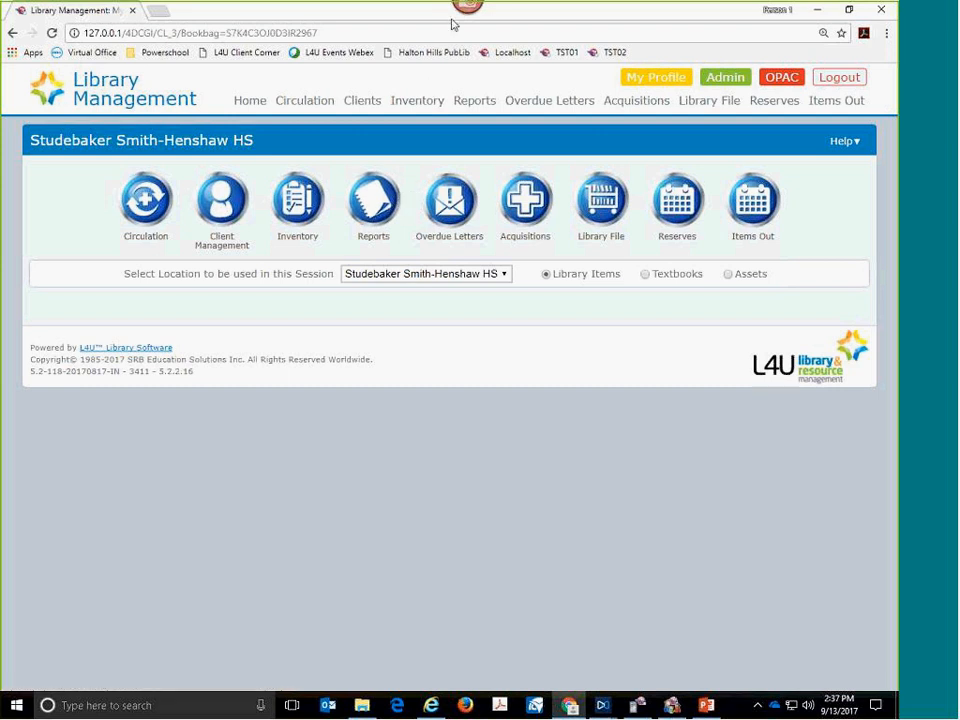
- Mark Home, Circulation, Clients, Inventory, Reports and Overdue Letters with the annotation pen, and open Client Management
left_click(435, 83)
left_click_drag(279, 110, 500, 113)
left_click(548, 113)
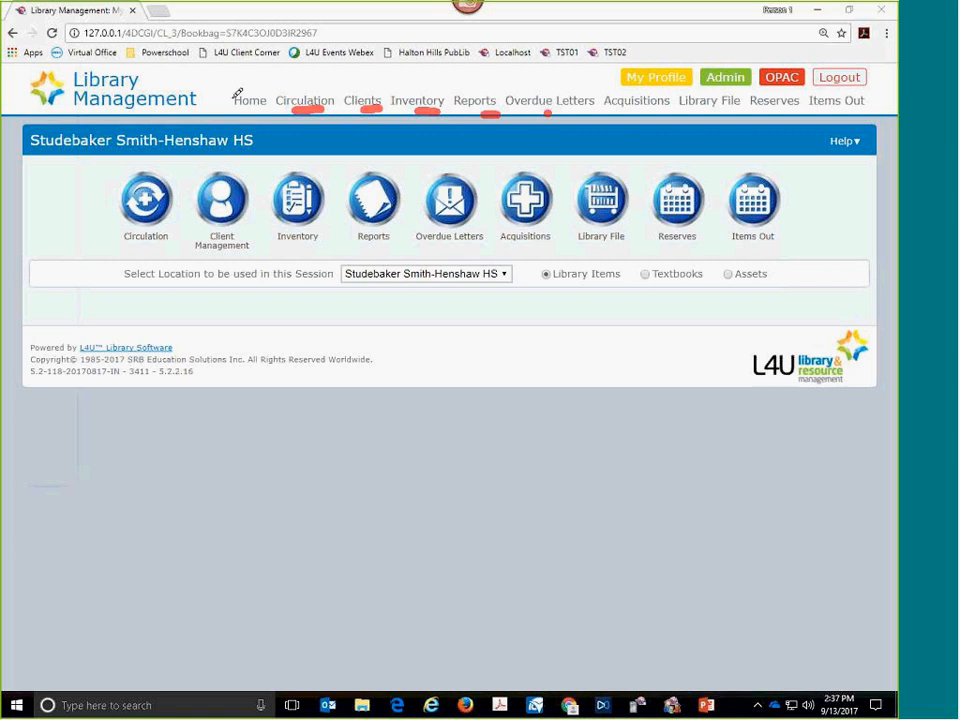
left_click_drag(221, 88, 251, 70)
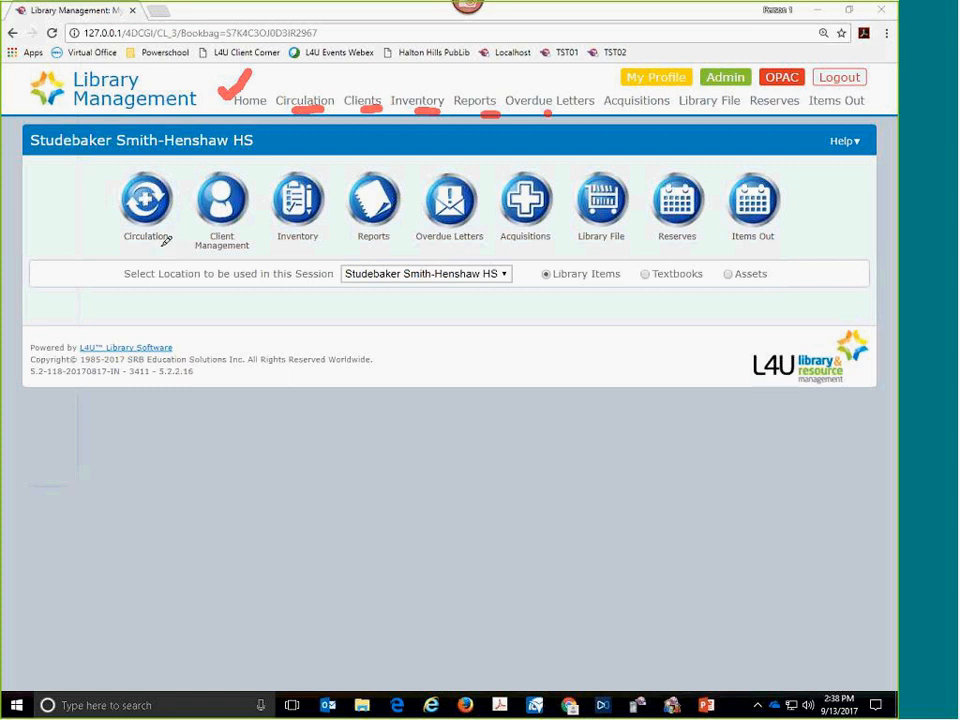
key("Escape")
left_click(231, 204)
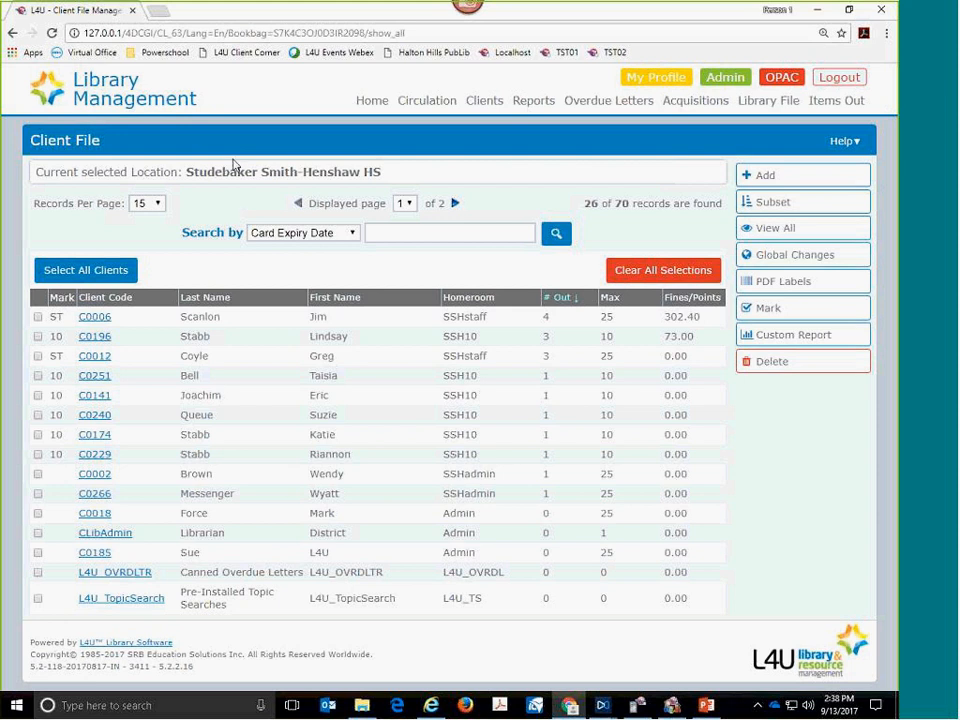
- Annotate the Client File's record count, records per page, search field, selection controls and record actions, and clear the marks
left_click(681, 16)
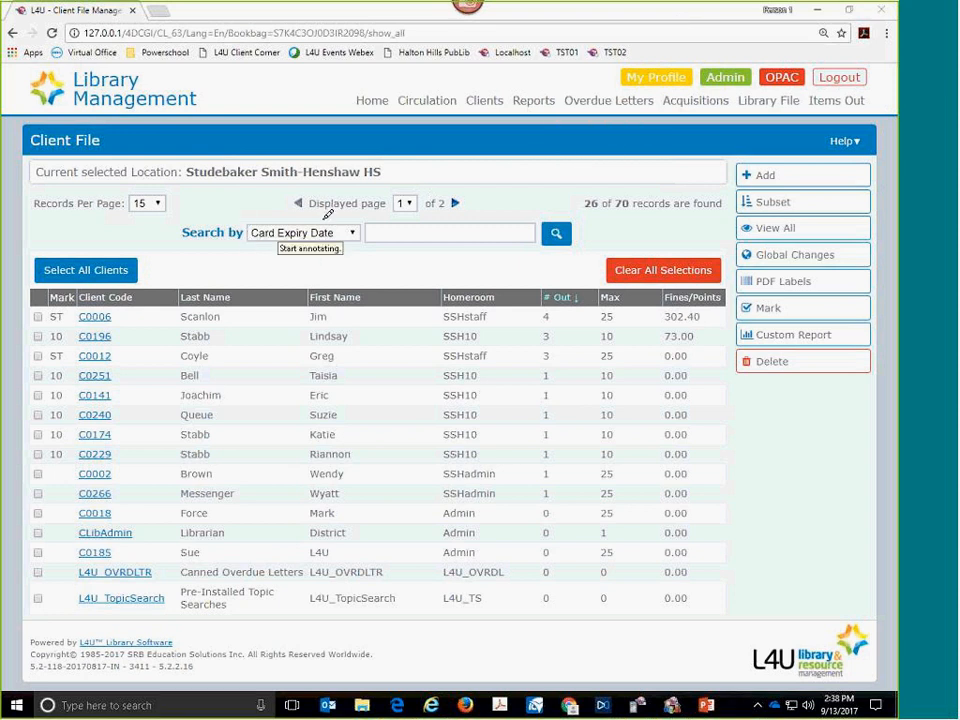
mouse_move(578, 216)
left_mouse_down()
mouse_move(585, 222)
mouse_move(600, 200)
mouse_move(572, 198)
mouse_move(601, 225)
left_mouse_up()
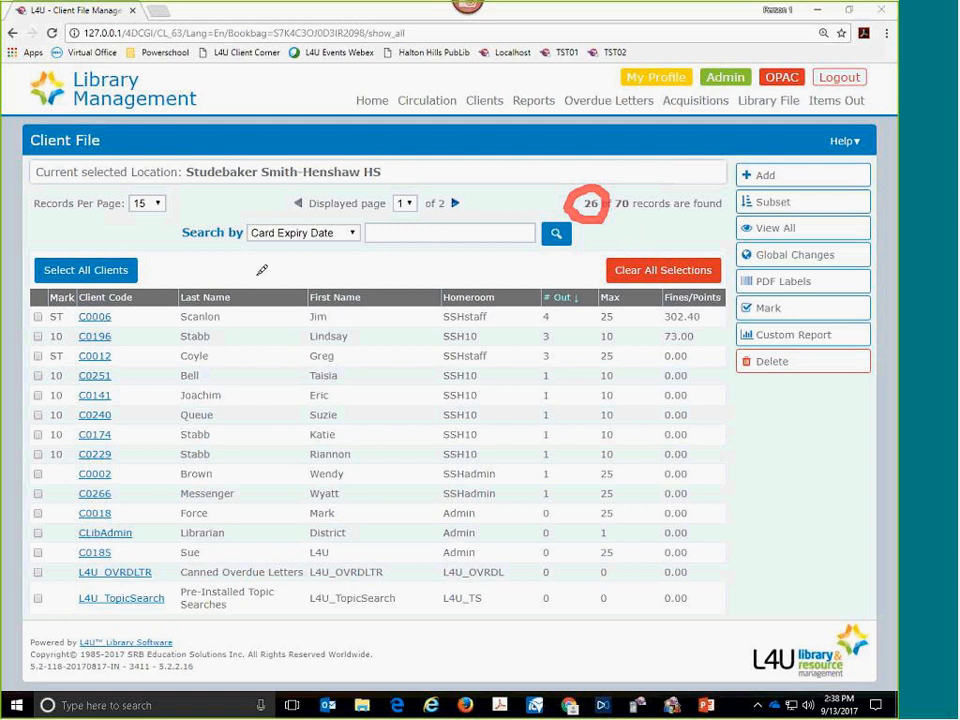
left_click_drag(132, 224, 157, 226)
left_click_drag(270, 252, 322, 251)
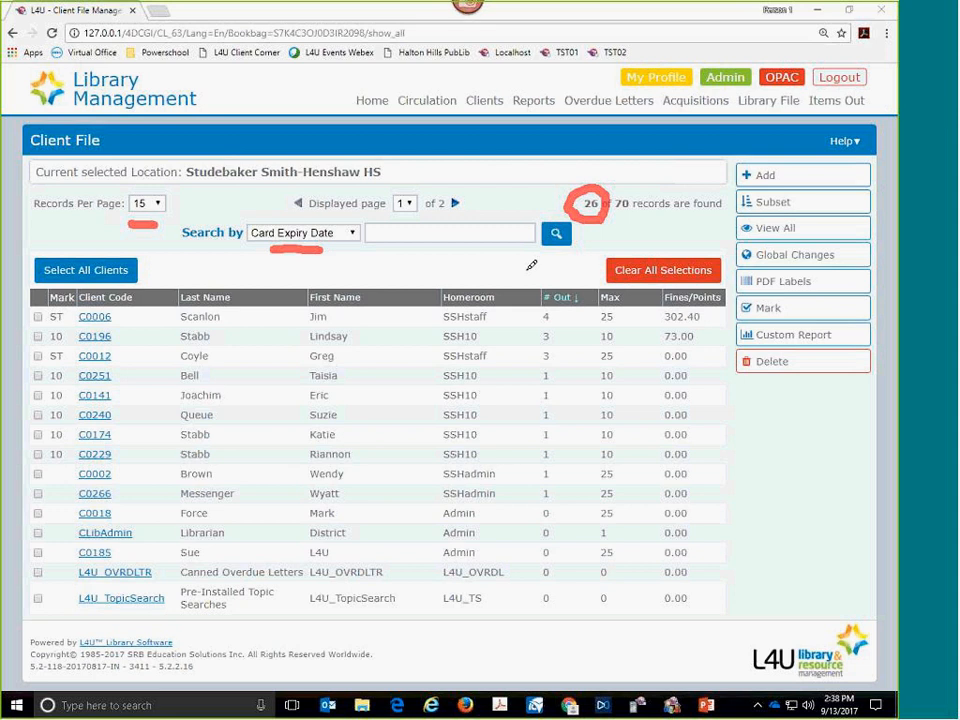
mouse_move(634, 249)
left_mouse_down()
mouse_move(646, 257)
mouse_move(663, 238)
left_mouse_up()
mouse_move(142, 263)
left_mouse_down()
mouse_move(157, 268)
mouse_move(175, 251)
left_mouse_up()
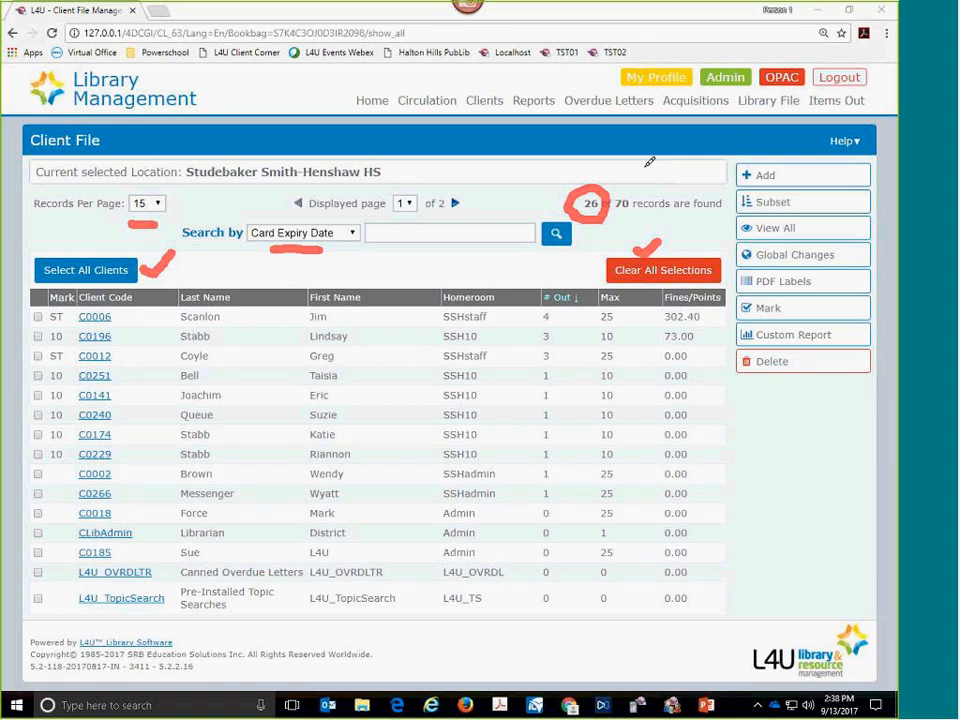
mouse_move(795, 152)
left_mouse_down()
mouse_move(722, 163)
mouse_move(722, 333)
mouse_move(760, 396)
mouse_move(848, 386)
left_mouse_up()
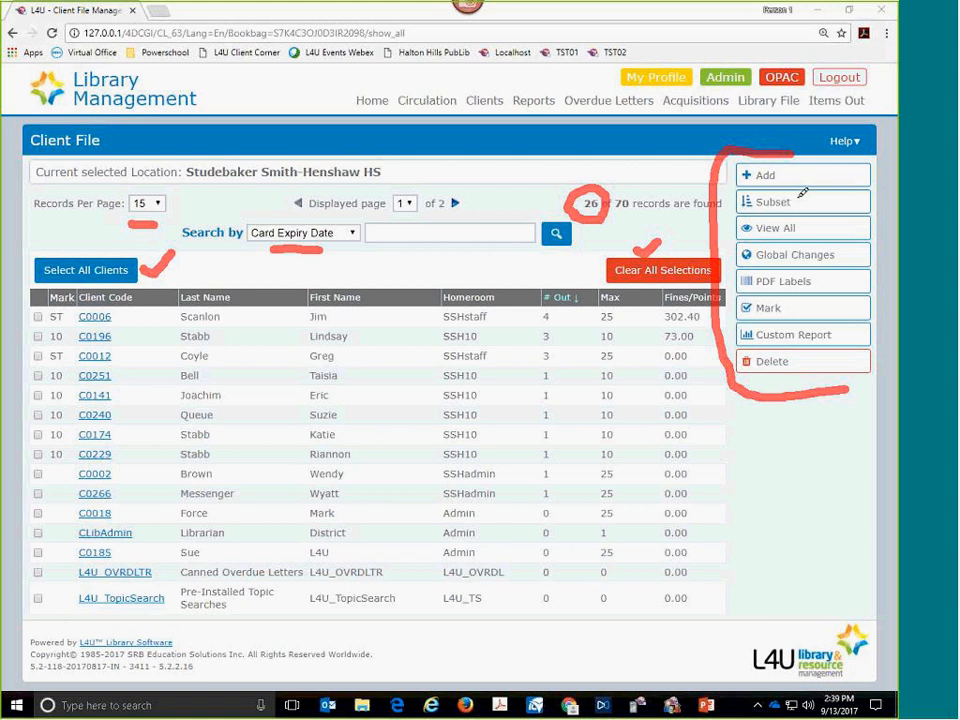
left_click(810, 227)
left_click_drag(812, 229, 822, 221)
left_click_drag(830, 281, 842, 273)
key("Escape")
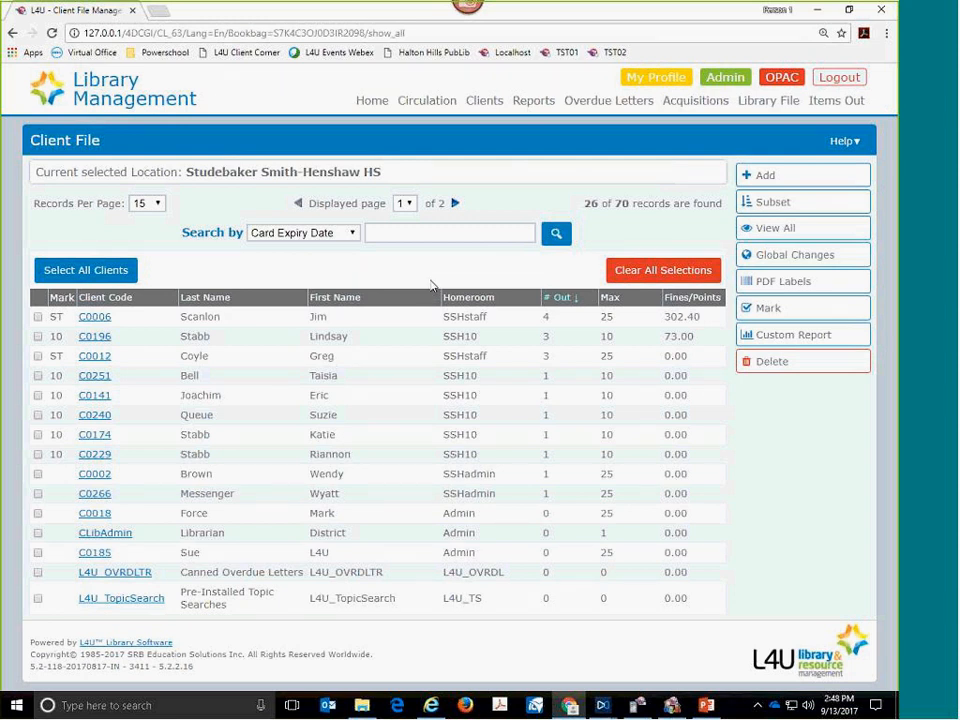
- Start adding a new client record, and circle the form's section links temporarily with the annotation pen
left_click(752, 178)
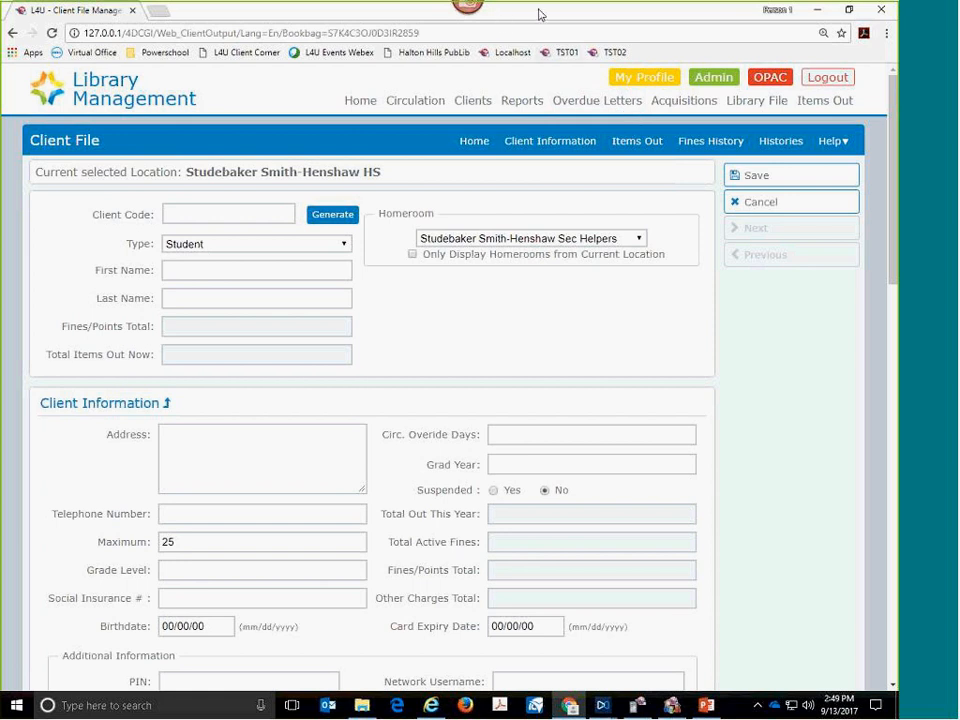
left_click(692, 10)
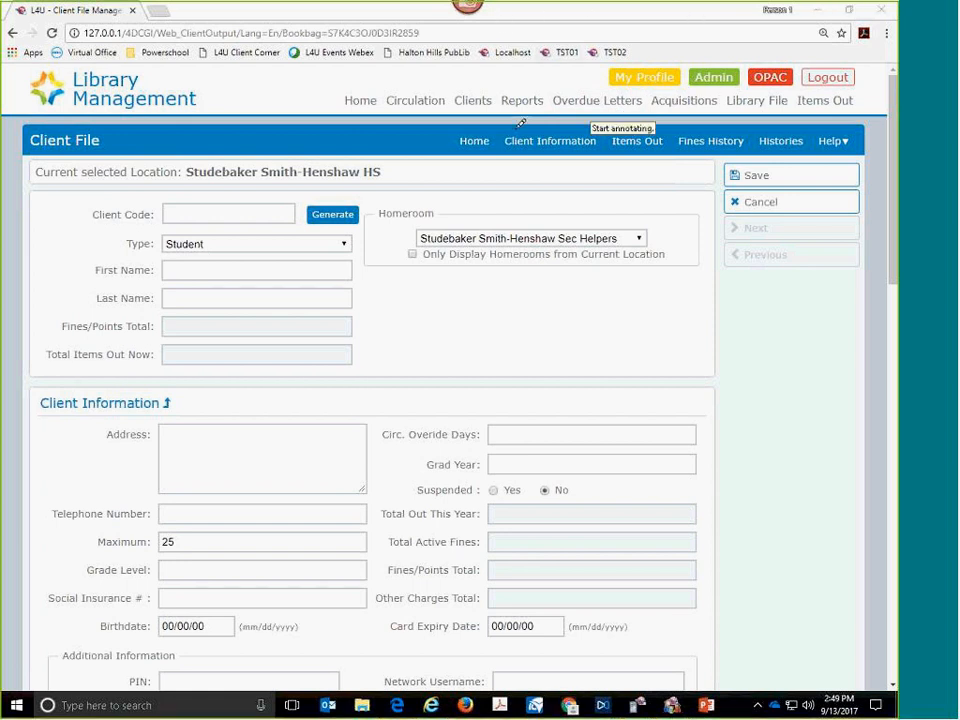
mouse_move(470, 128)
left_mouse_down()
mouse_move(444, 133)
mouse_move(448, 154)
mouse_move(846, 155)
mouse_move(855, 126)
mouse_move(508, 120)
mouse_move(476, 129)
left_mouse_up()
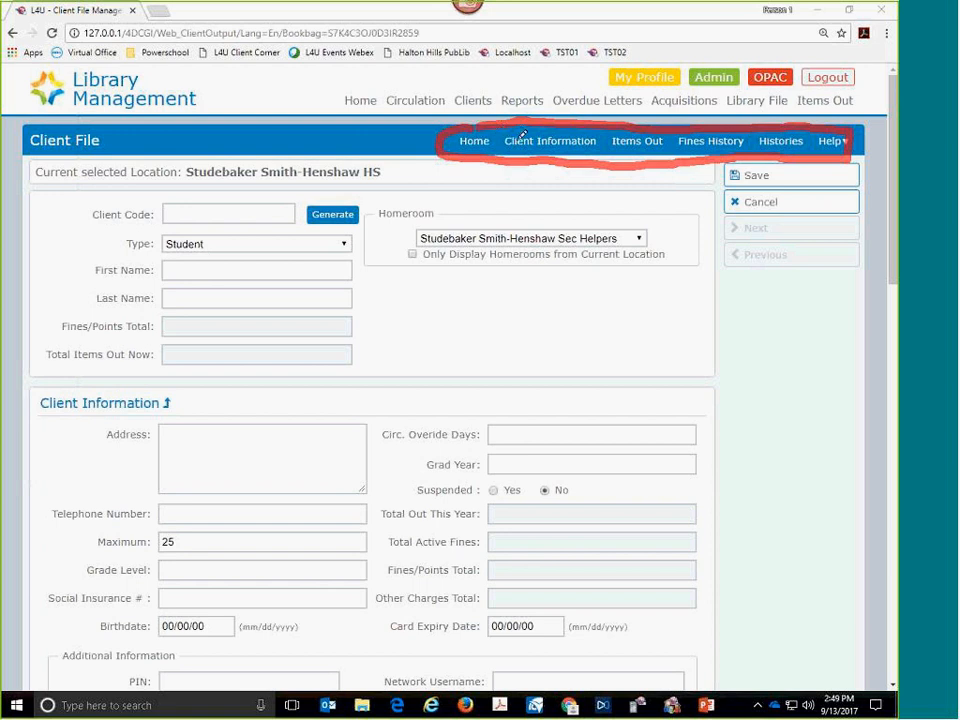
key("Escape")
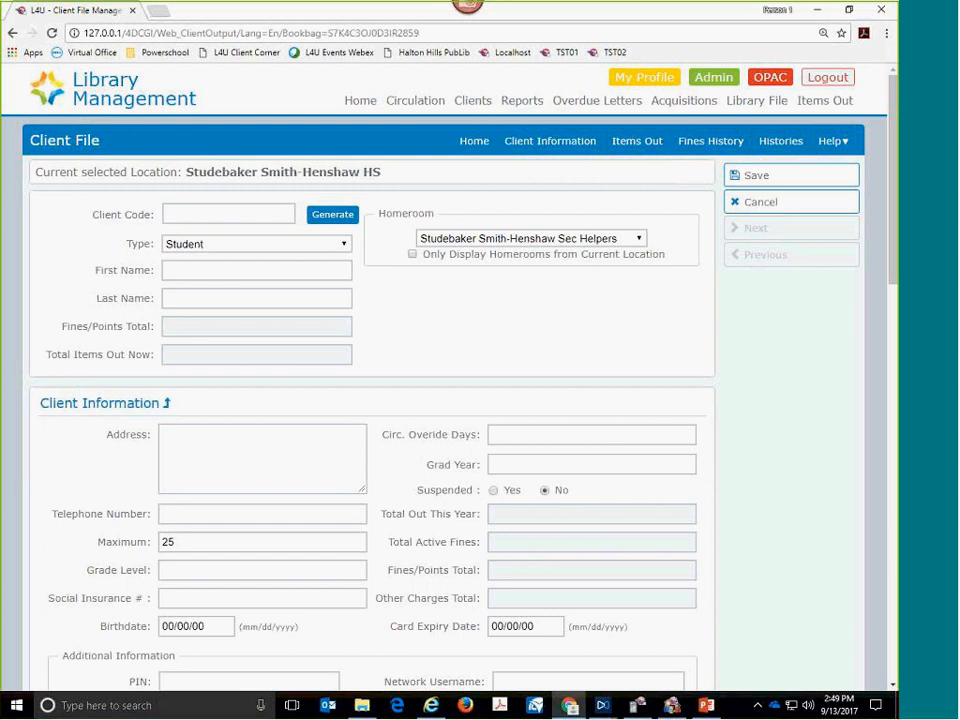
- View the Items Out section of the new client form, and return to the start of the form
left_click(637, 143)
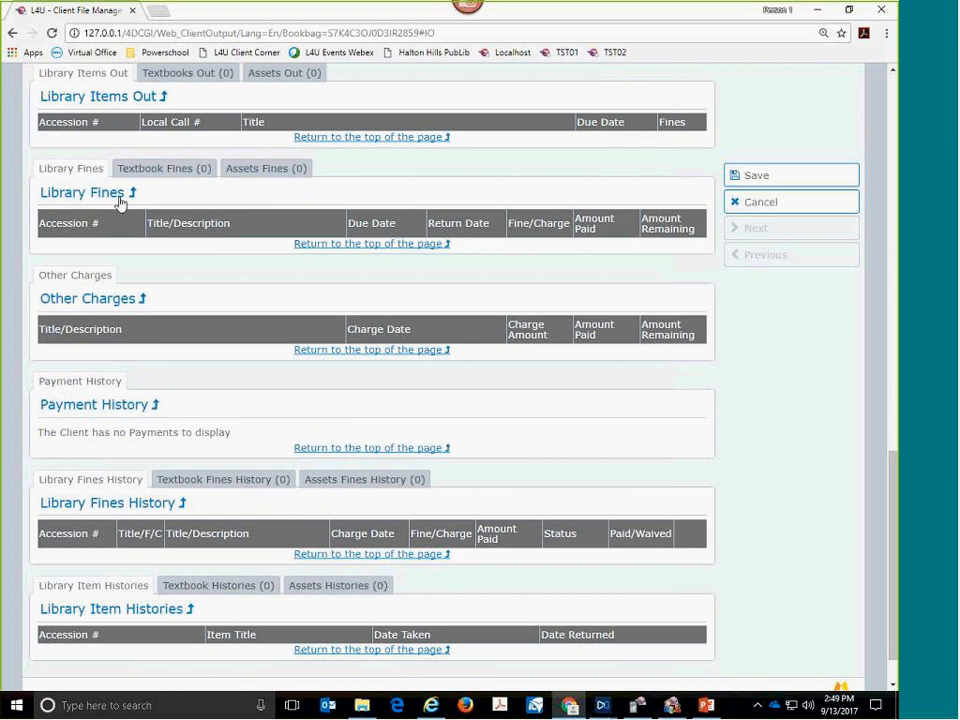
left_click(316, 244)
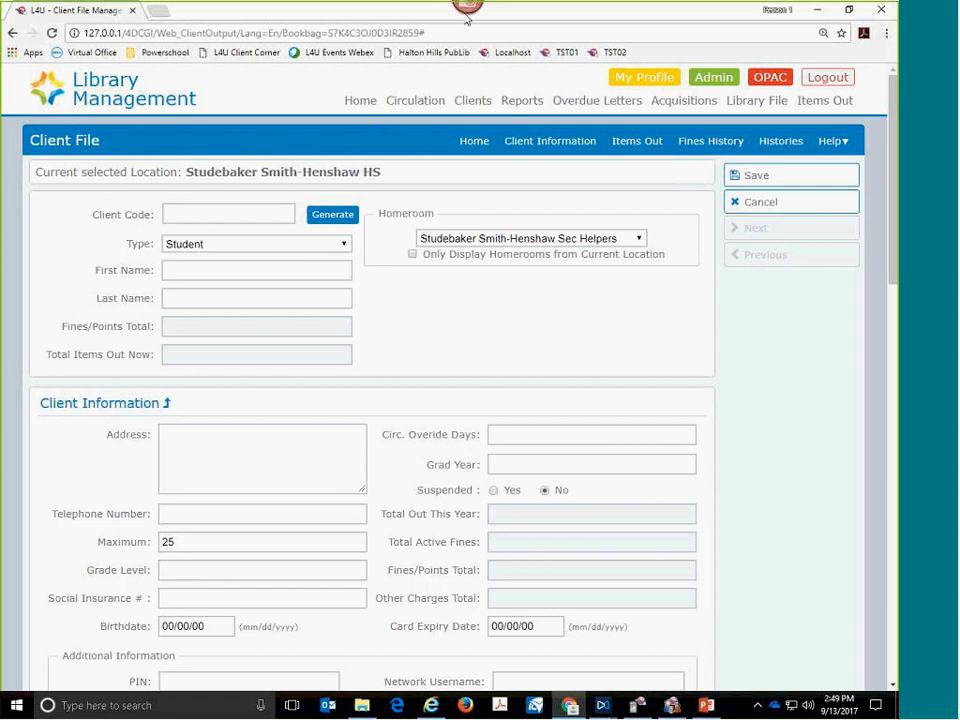
- Number the Client Code, First Name and Last Name fields 1 to 3, tick Homeroom, and clear the annotations
left_click(680, 20)
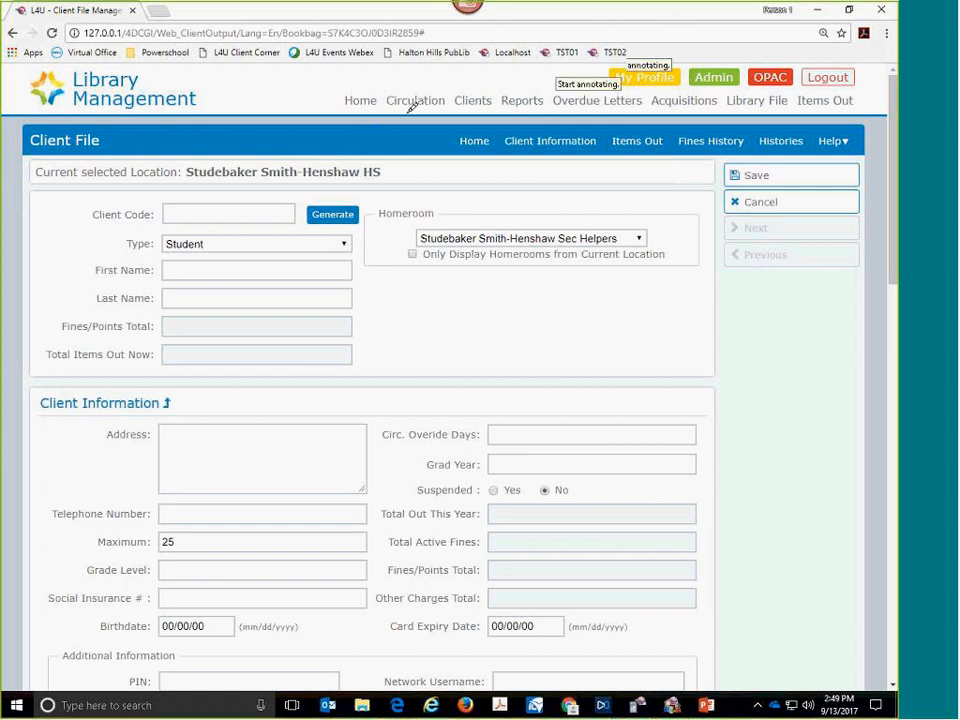
mouse_move(87, 204)
left_mouse_down()
mouse_move(90, 264)
mouse_move(80, 279)
mouse_move(106, 280)
left_mouse_up()
mouse_move(365, 290)
left_mouse_down()
mouse_move(385, 292)
mouse_move(358, 314)
left_mouse_up()
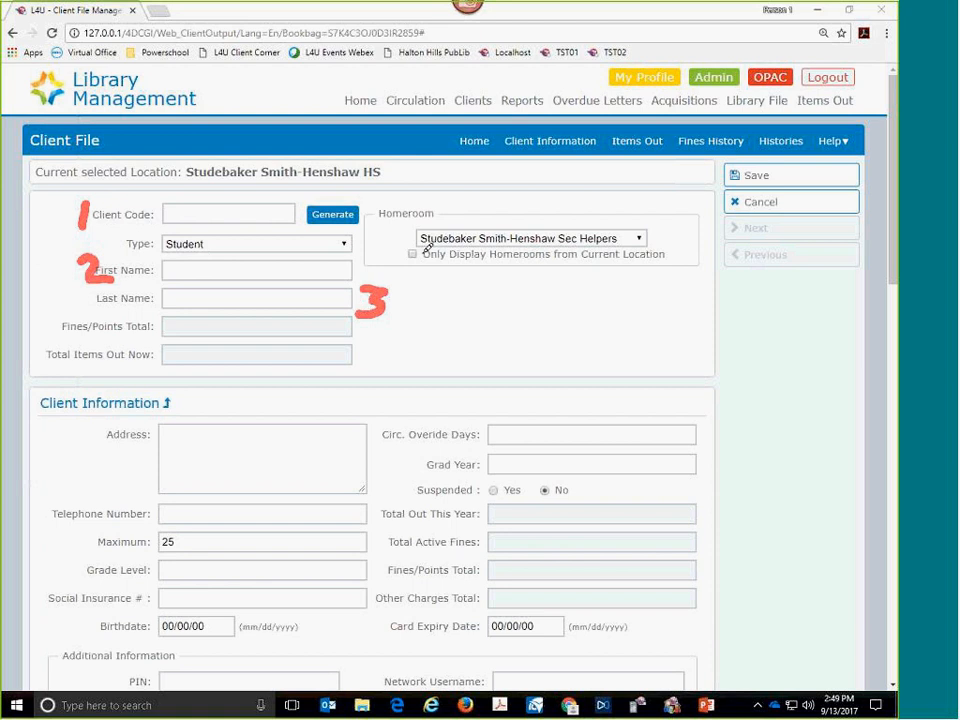
left_click_drag(522, 211, 553, 195)
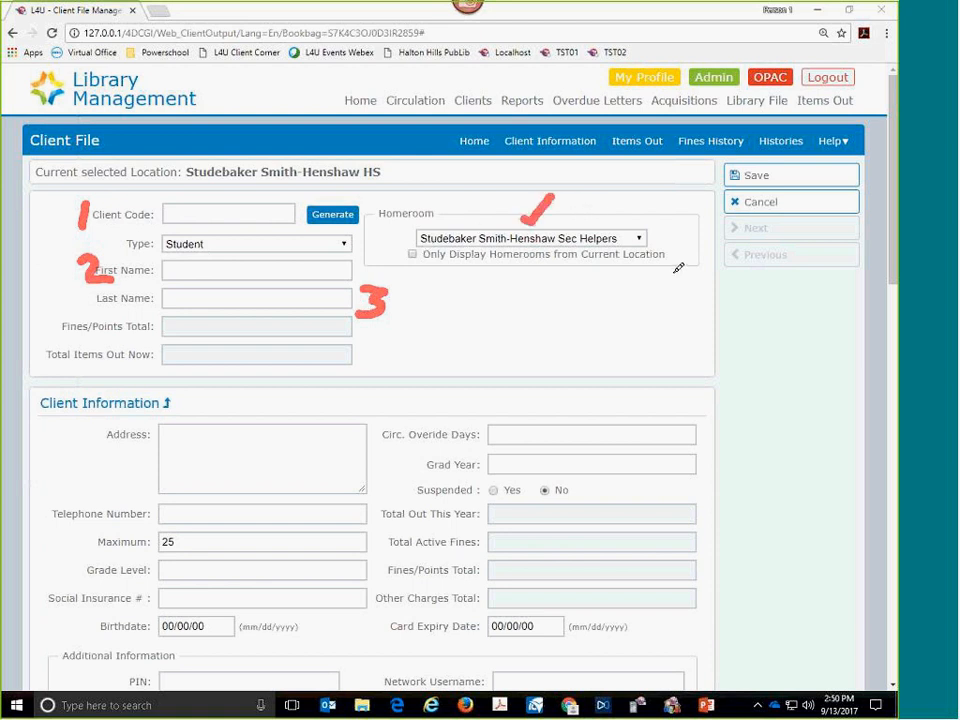
key("Escape")
- Review the available homerooms and the Grade Level and E-mail Address fields in the new client form
left_click(638, 240)
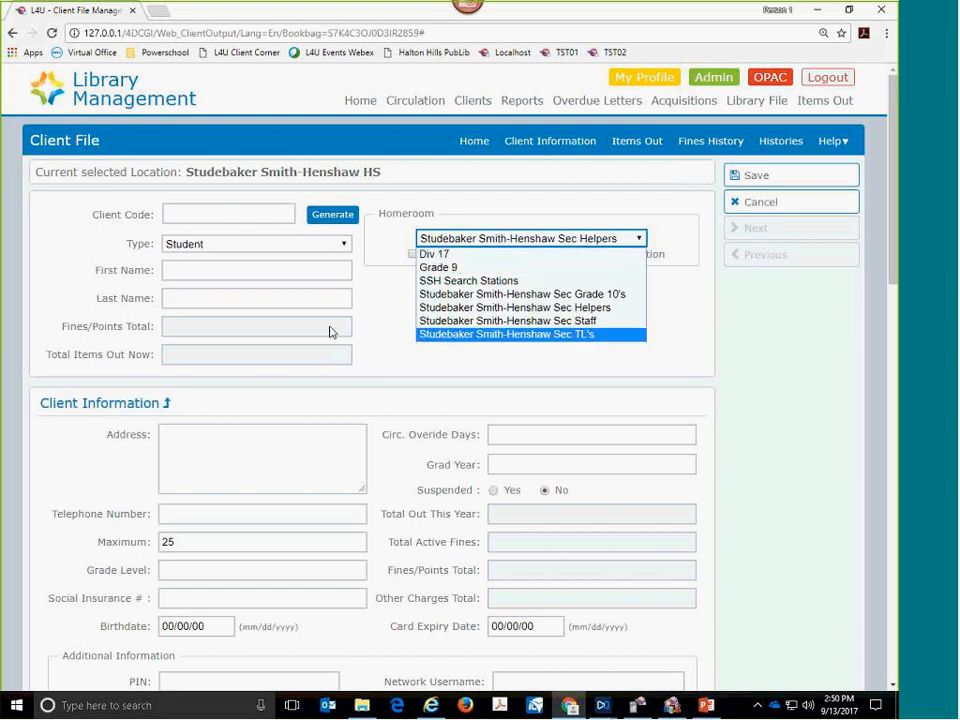
left_click(368, 290)
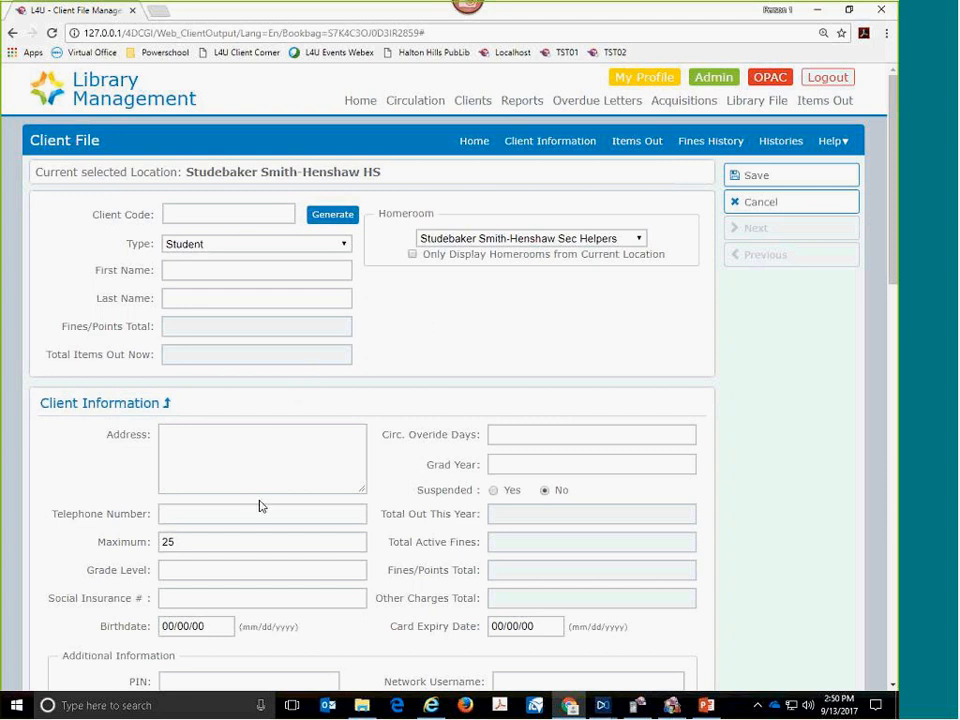
left_click(210, 571)
scroll(273, 607, "down", 3)
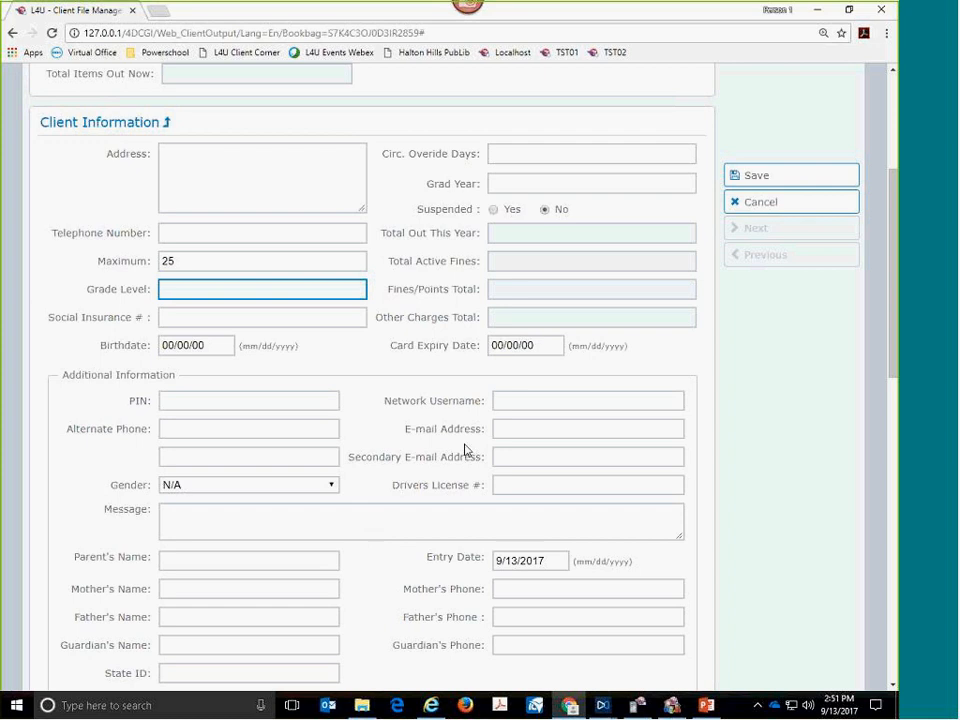
left_click(541, 427)
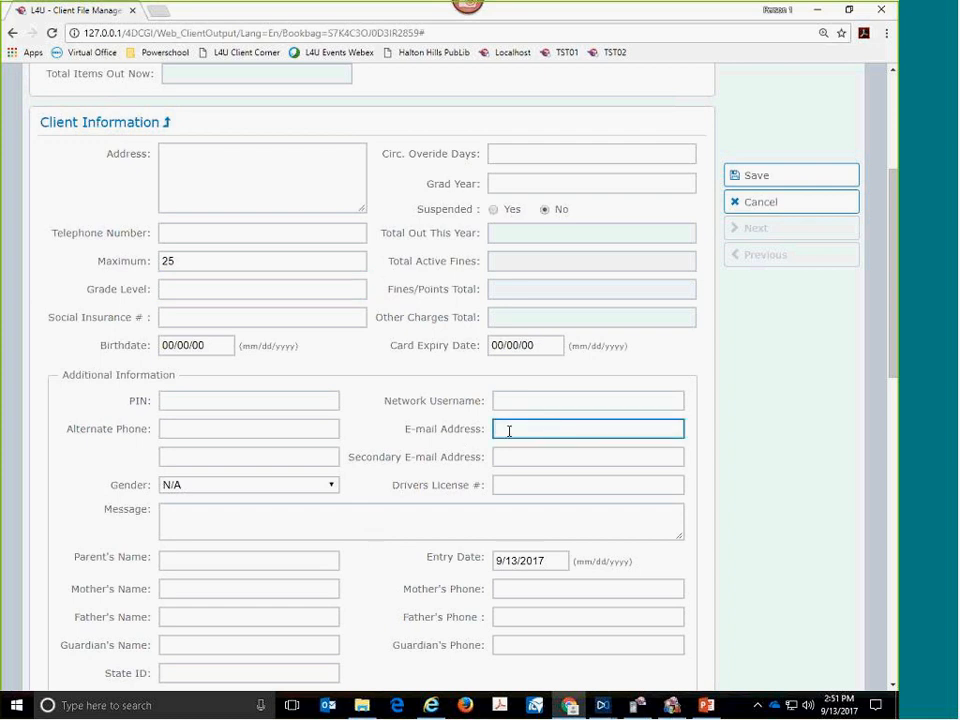
- Cancel the new client record and open the Homerooms list in Admin Management
left_click_drag(401, 430, 482, 443)
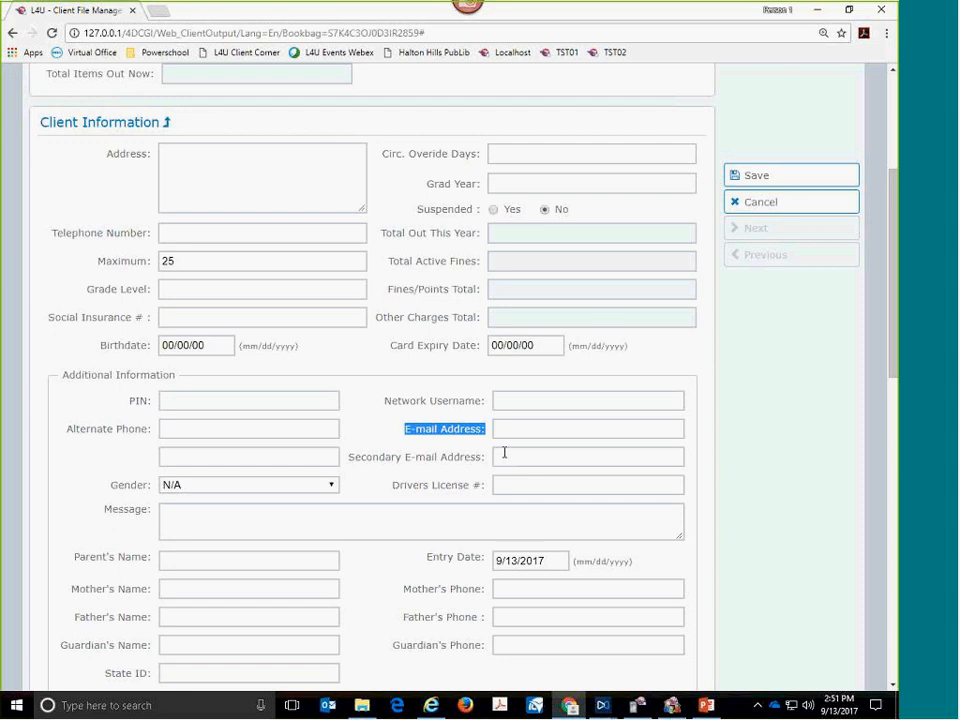
left_click(737, 203)
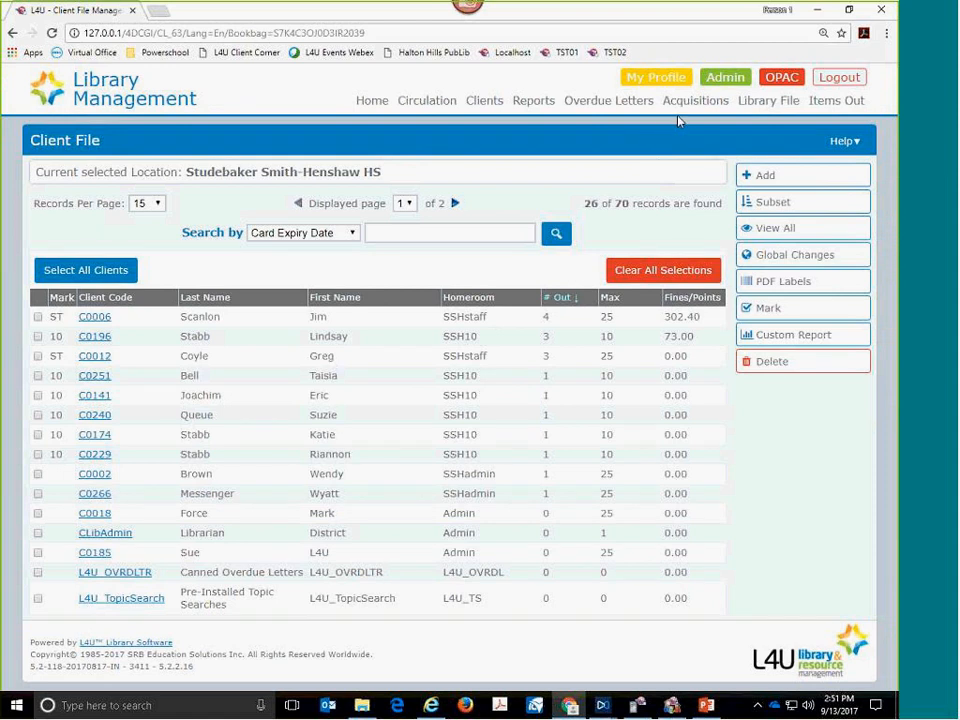
left_click(731, 86)
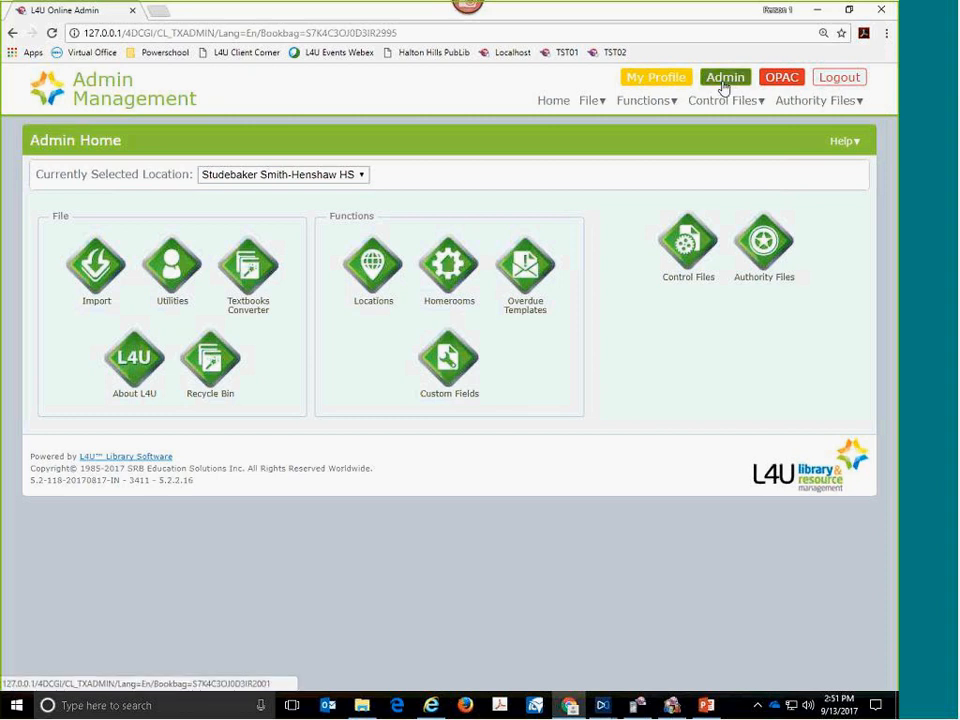
mouse_move(648, 107)
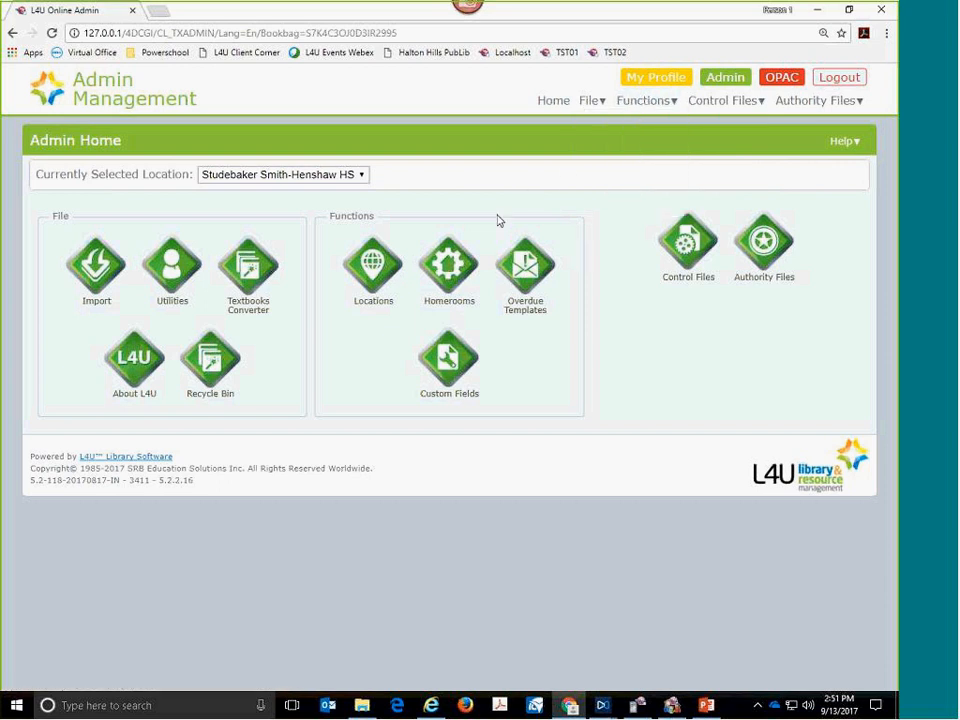
left_click(448, 270)
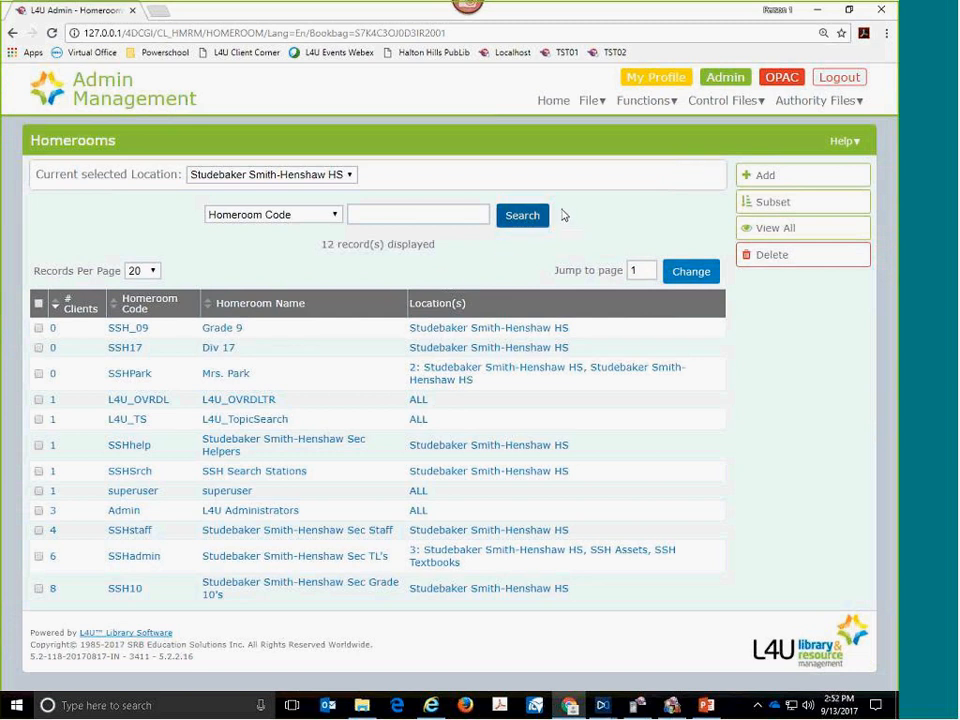
- Start a new homeroom, look at its code and name fields and its active clients, and return to the homeroom details
left_click(753, 178)
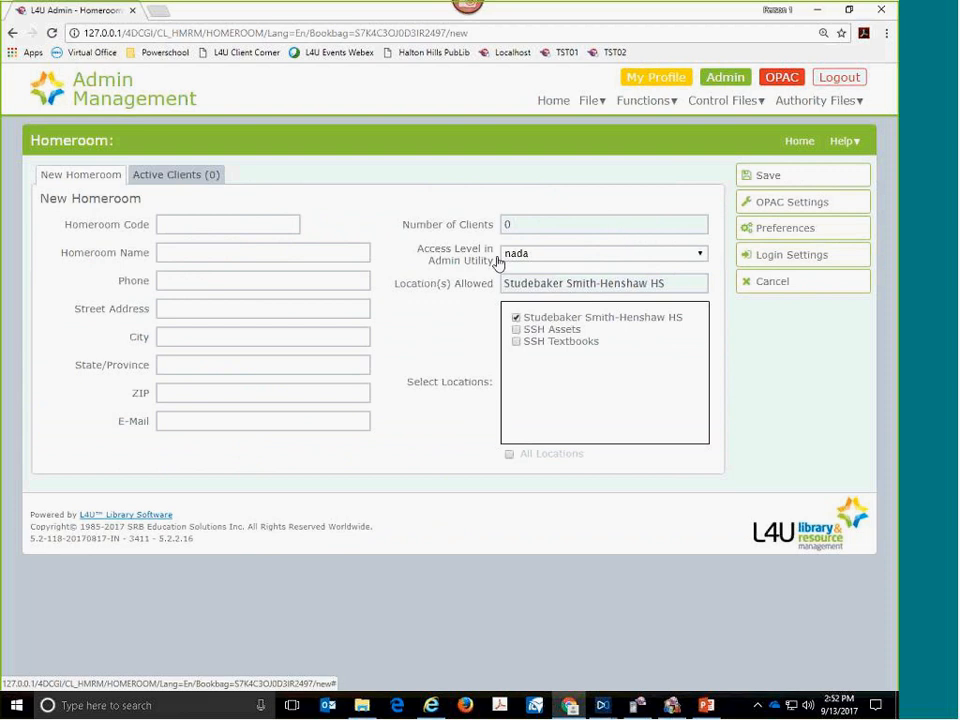
left_click(263, 227)
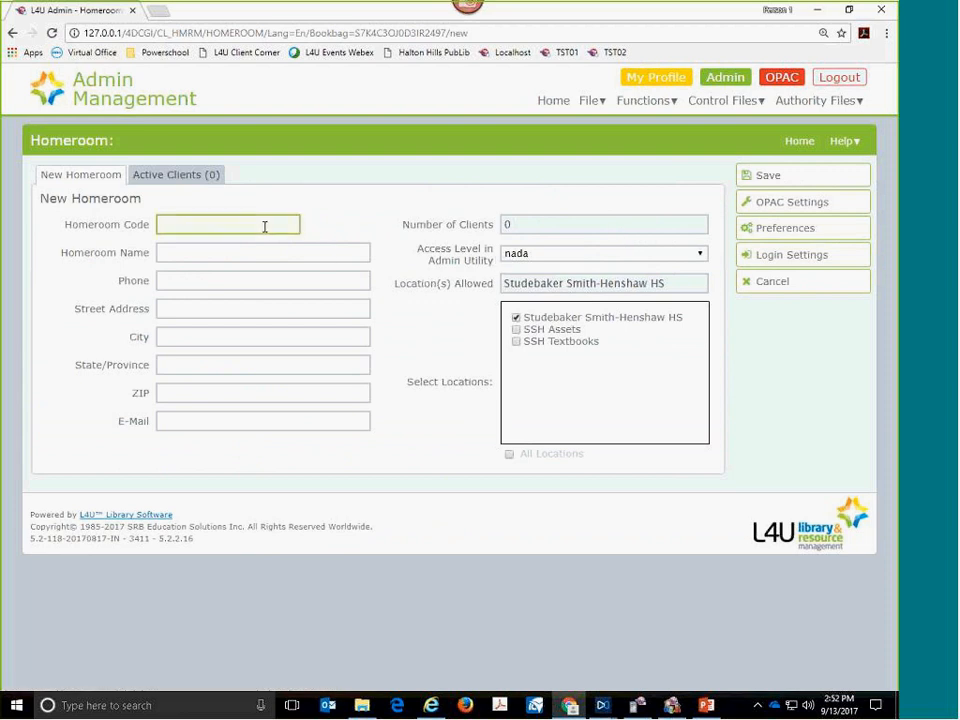
left_click(253, 255)
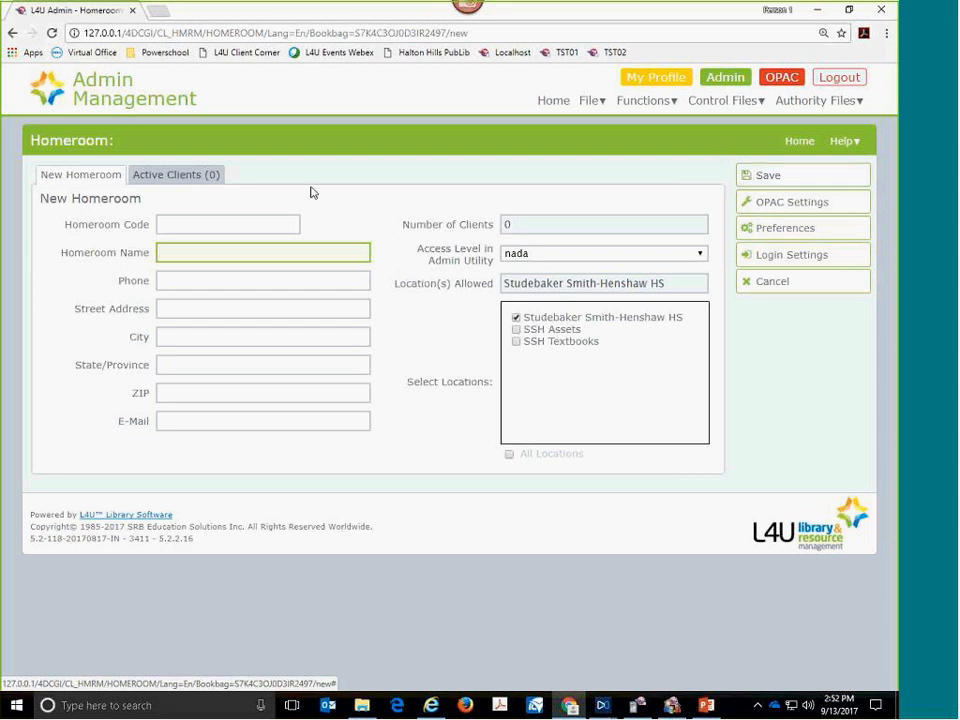
left_click(210, 175)
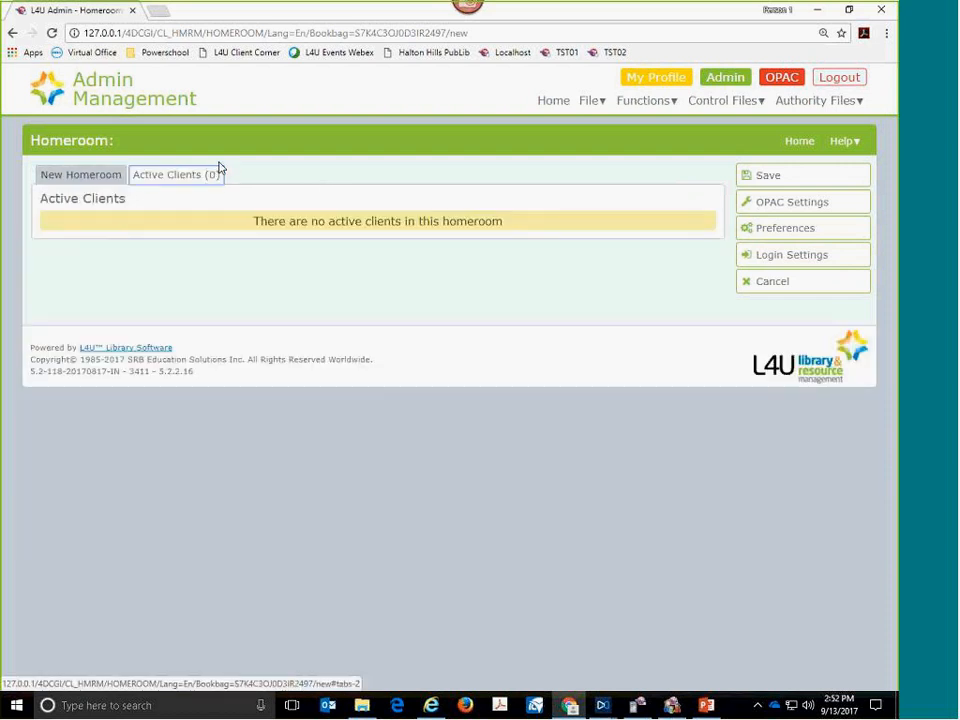
left_click(105, 177)
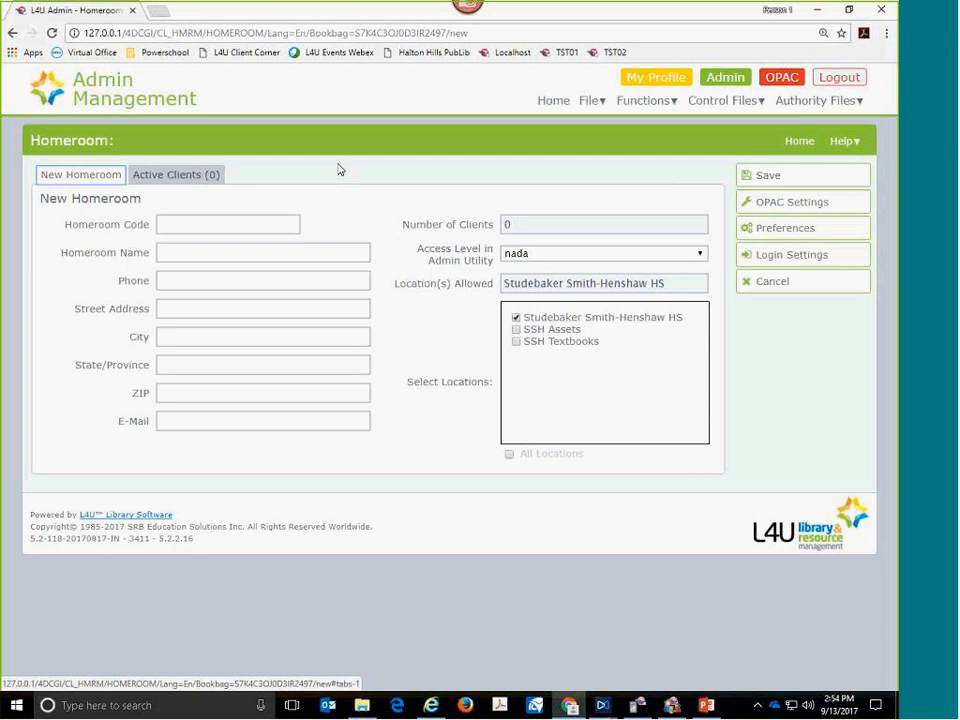
- Enter the homeroom code DUN_GR9 and the homeroom name Grade 8
left_click(198, 225)
type("DUN_")
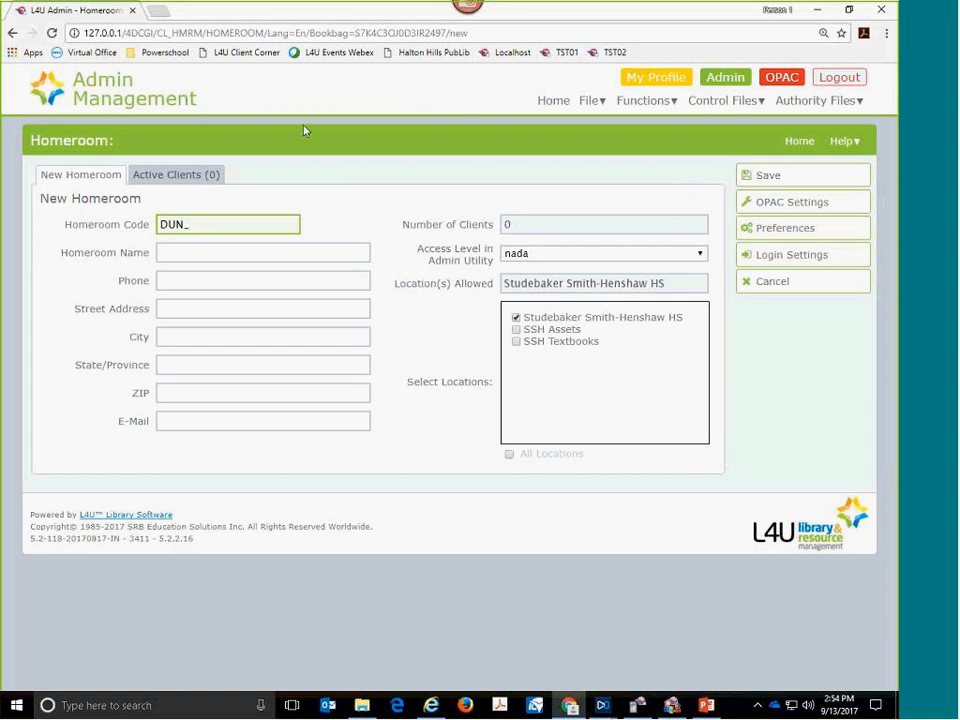
type("GR9")
key("Tab")
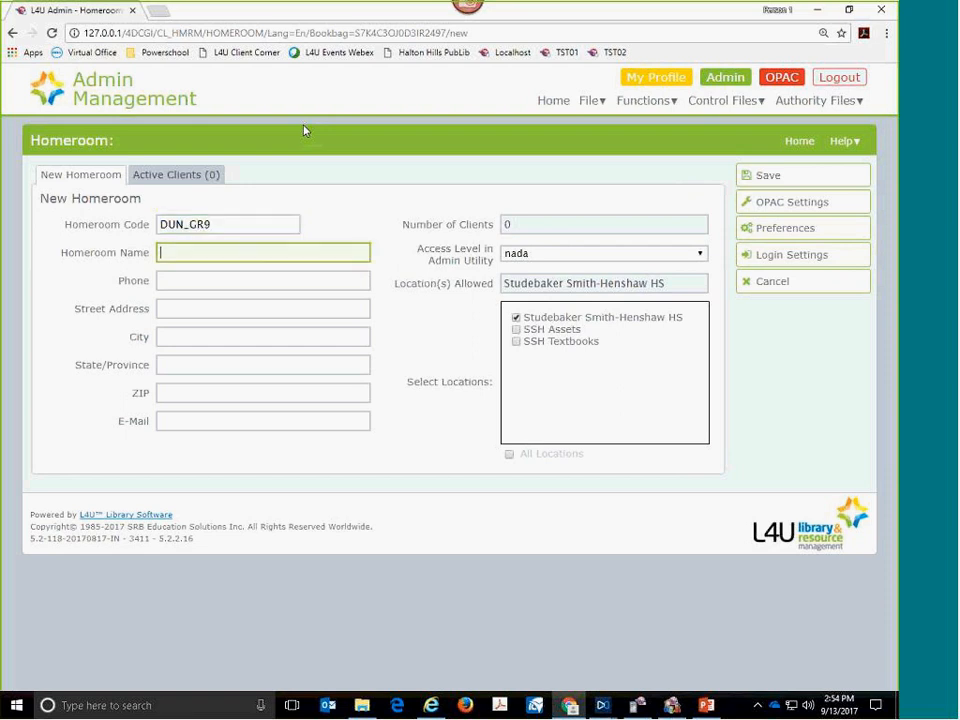
type("grA")
key("BackSpace")
key("BackSpace")
key("BackSpace")
type("Grade ")
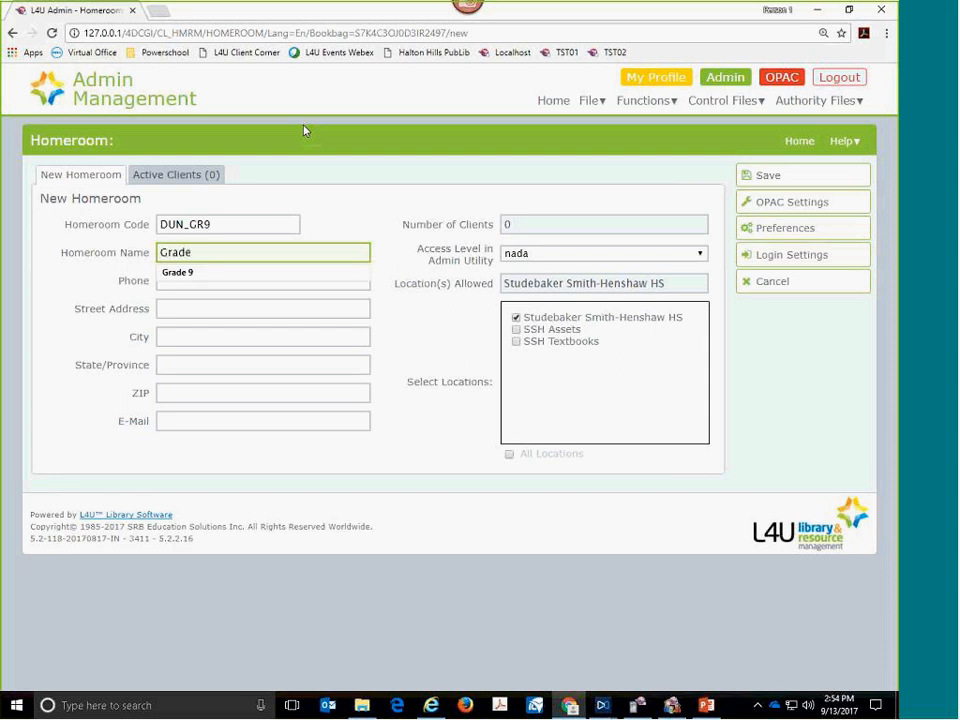
type("8")
- Correct the homeroom code to DUN_GR8 and save the new homeroom
key("shift+Tab")
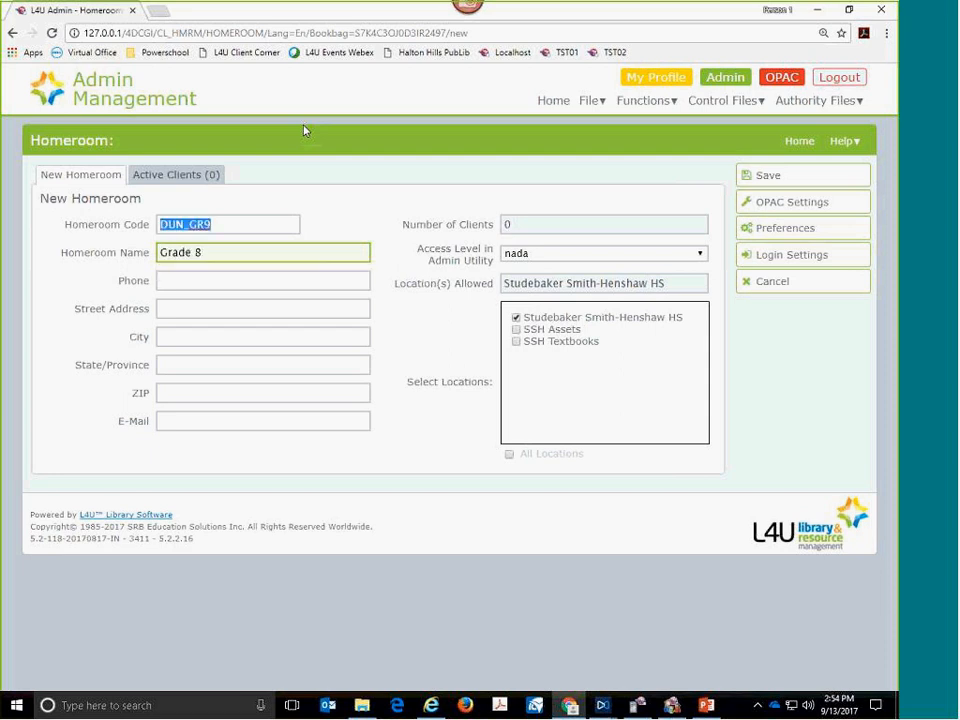
key("End")
key("BackSpace")
type("8")
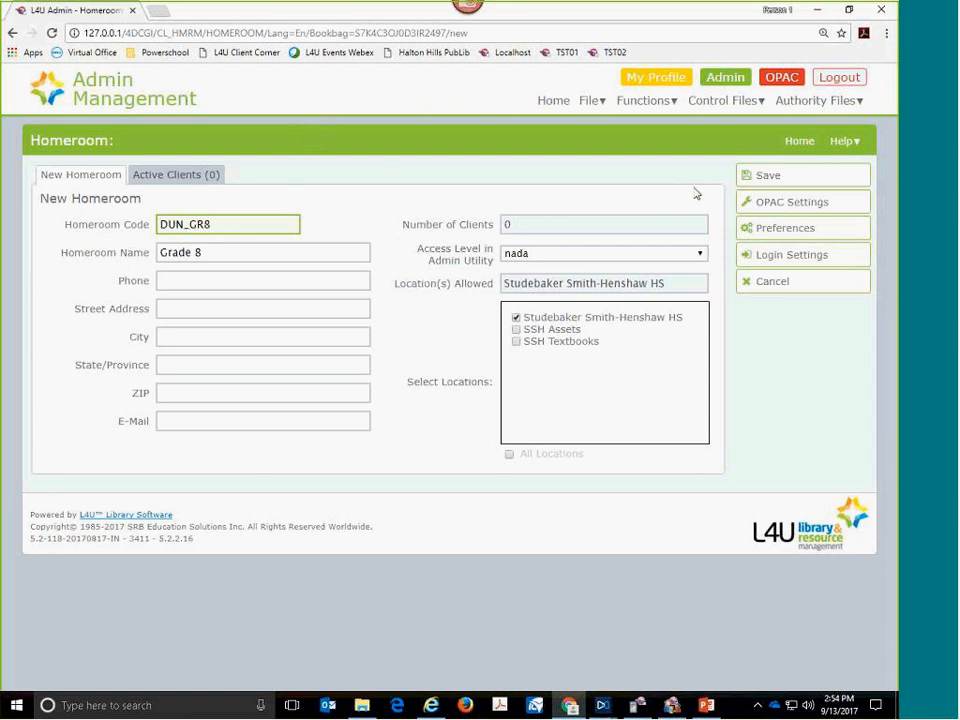
left_click(751, 180)
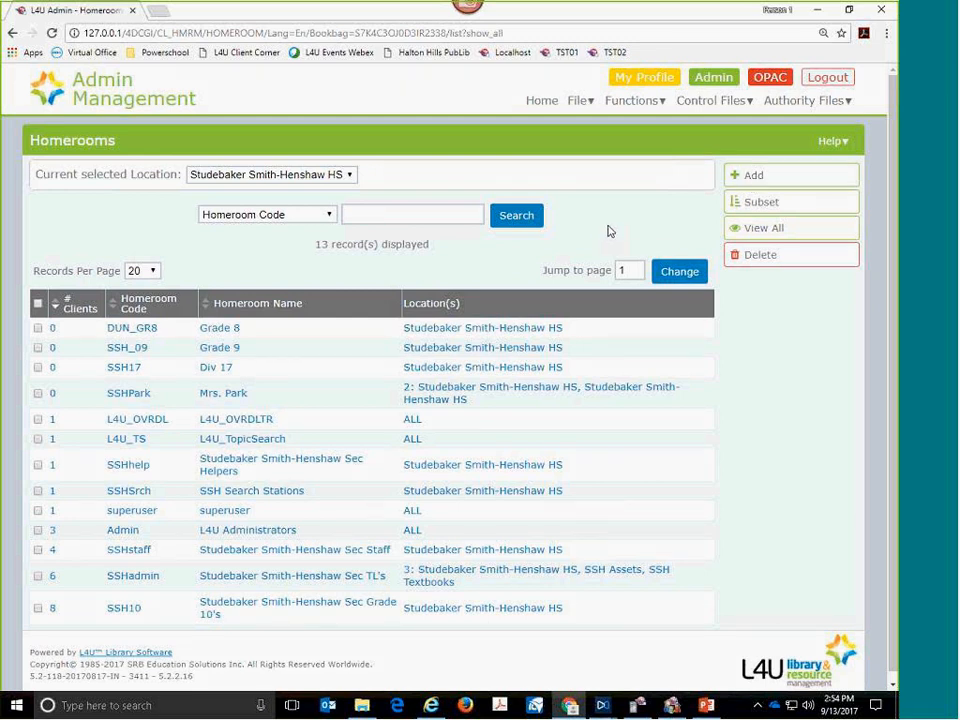
- Return to Library Management through the profile page and open the client file
mouse_move(608, 106)
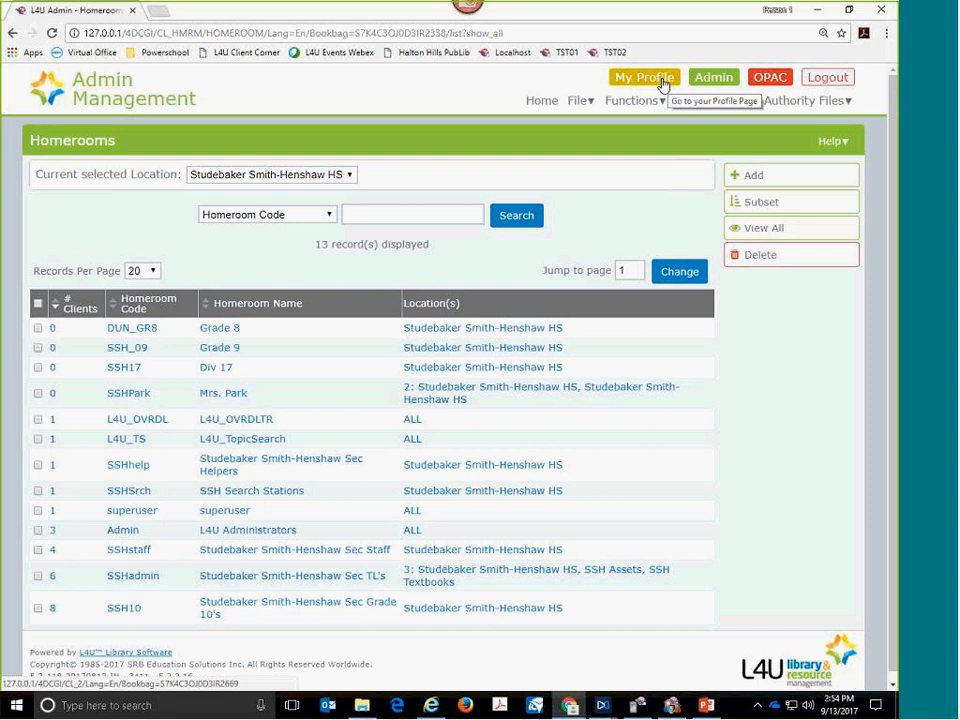
mouse_move(578, 101)
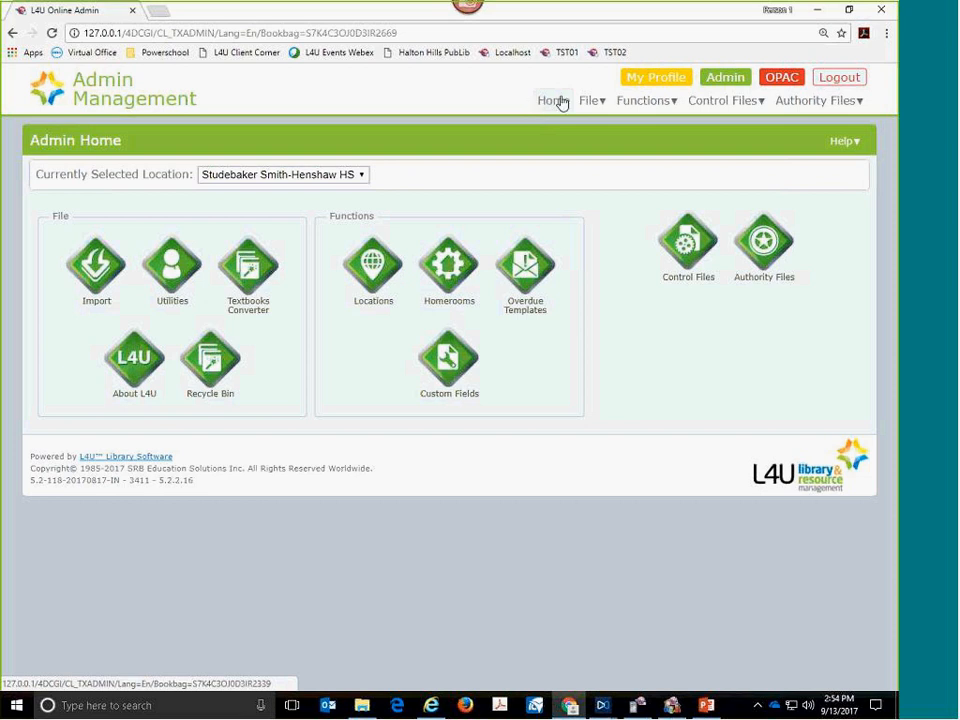
left_click(651, 79)
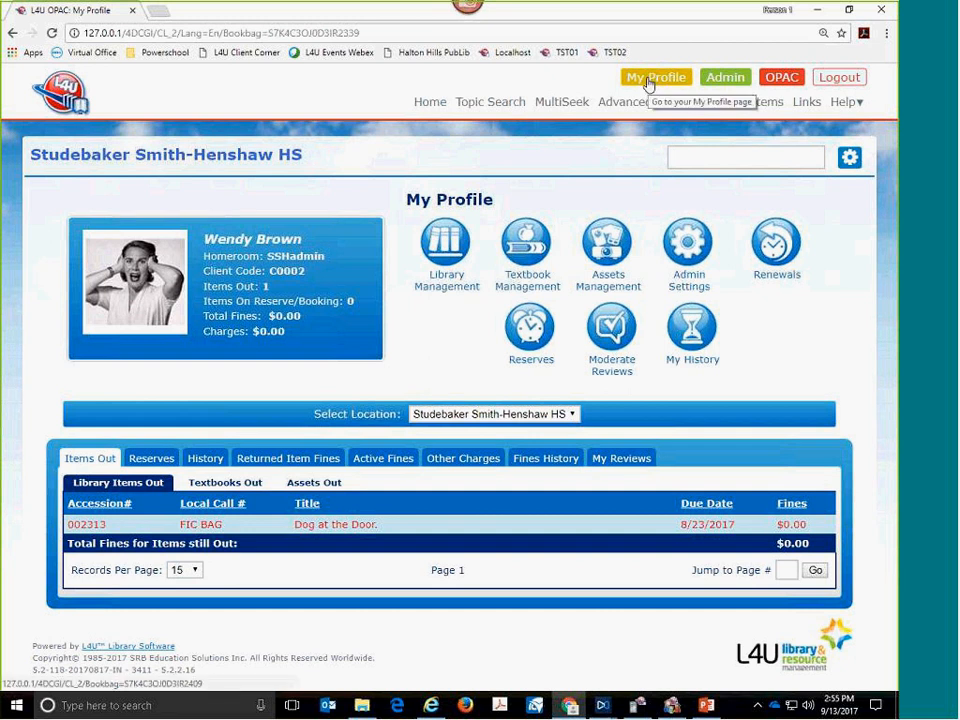
left_click(447, 240)
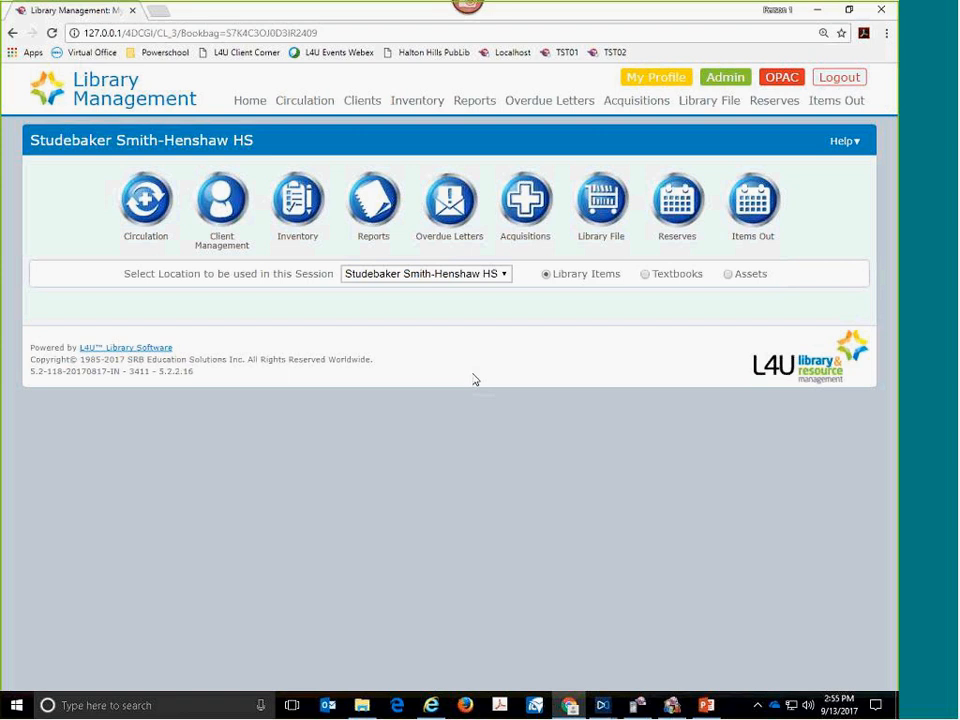
left_click(223, 205)
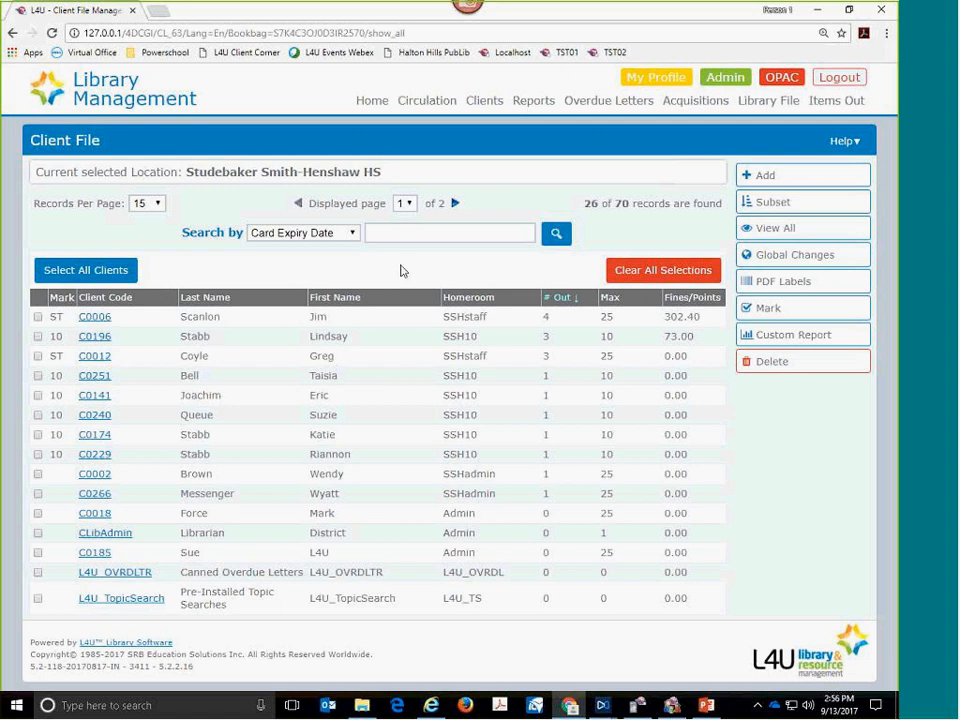
- Search the client file by Homeroom Code for ssh10
left_click(352, 238)
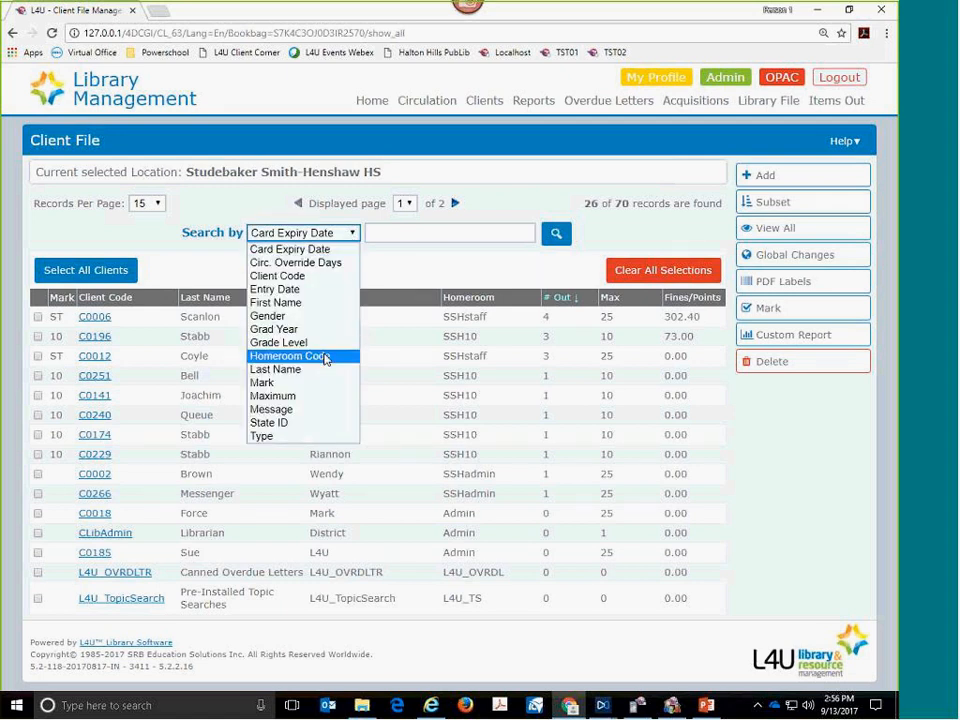
left_click(324, 359)
left_click(388, 232)
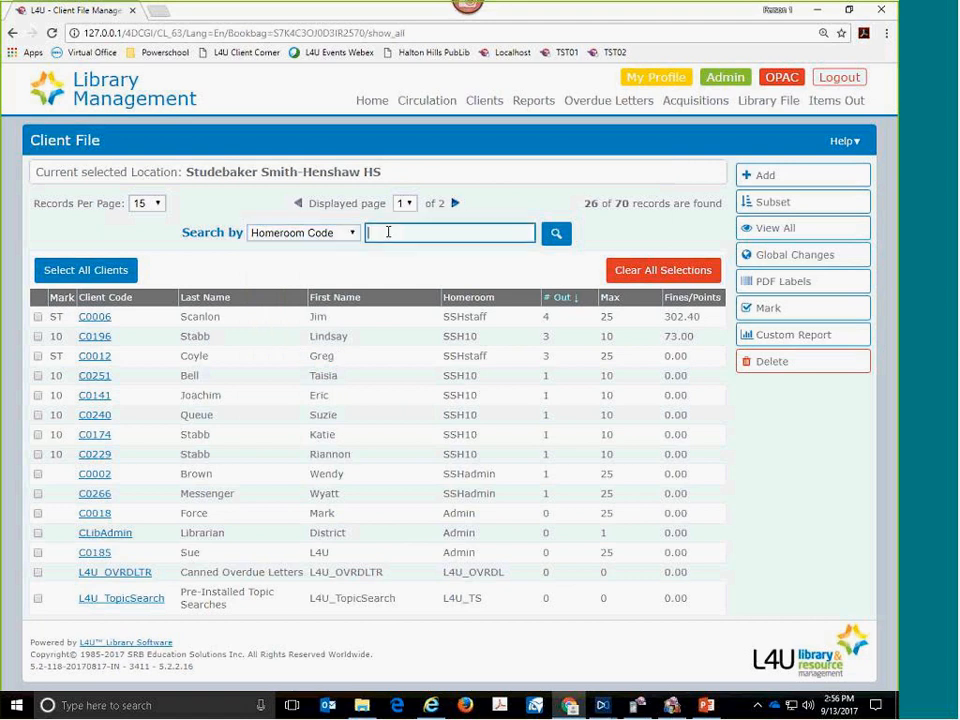
type("ssh10")
left_click(556, 234)
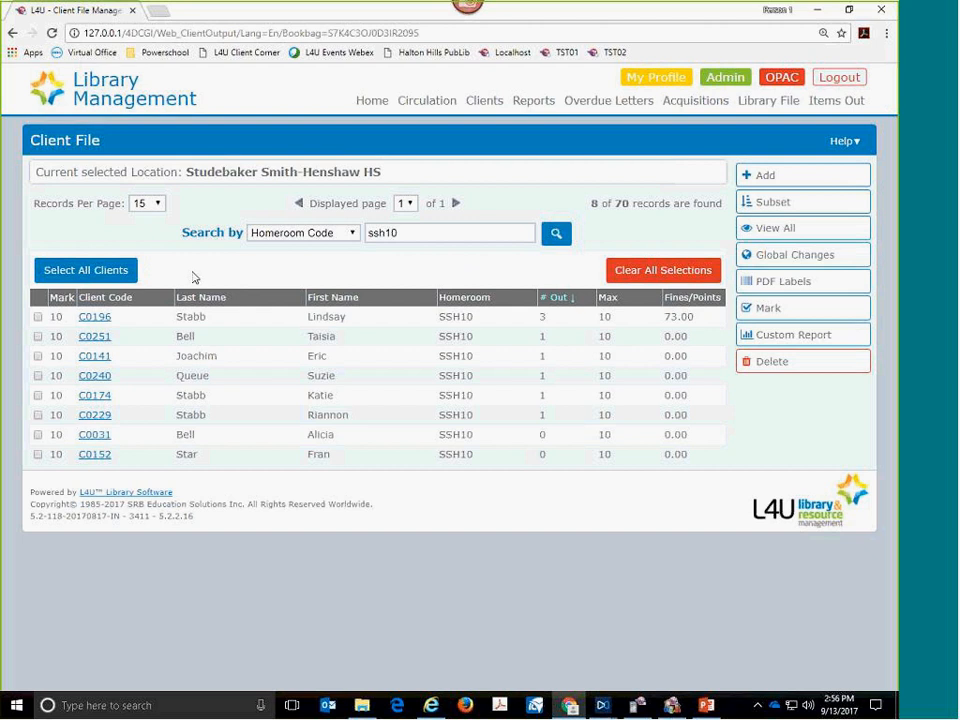
- Select all found clients and start a global change of Homeroom Code for only the highlighted records
left_click(116, 278)
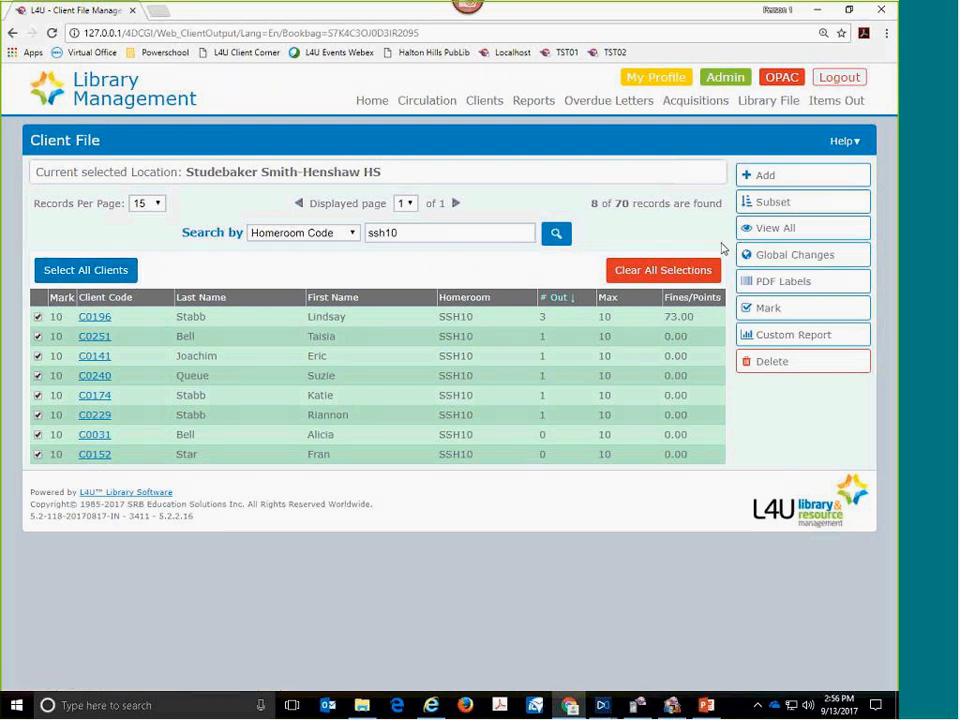
left_click(768, 256)
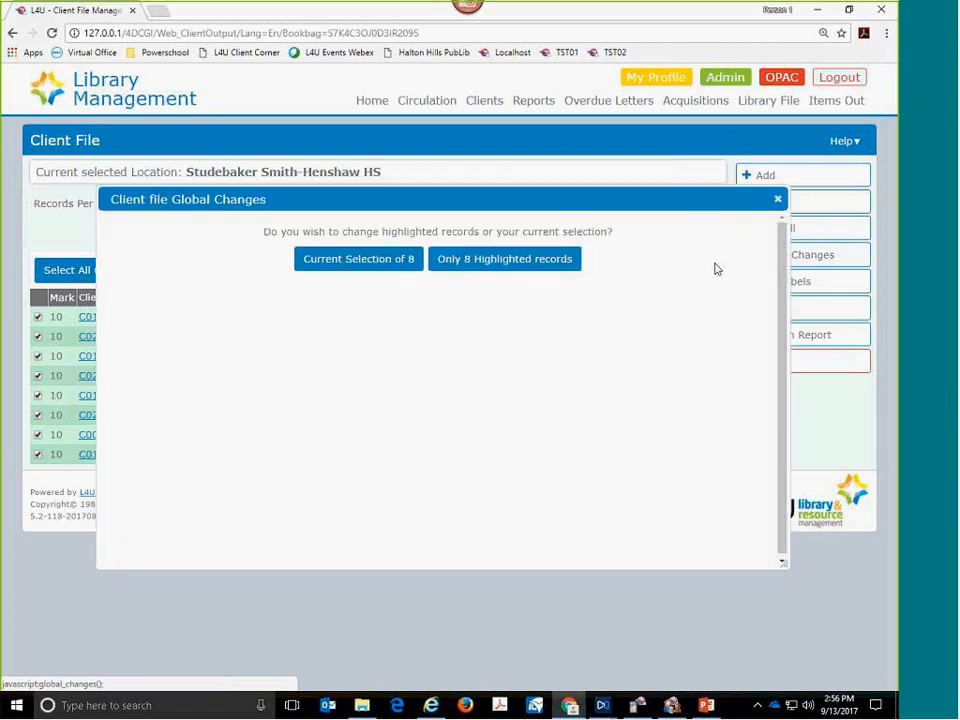
left_click(513, 266)
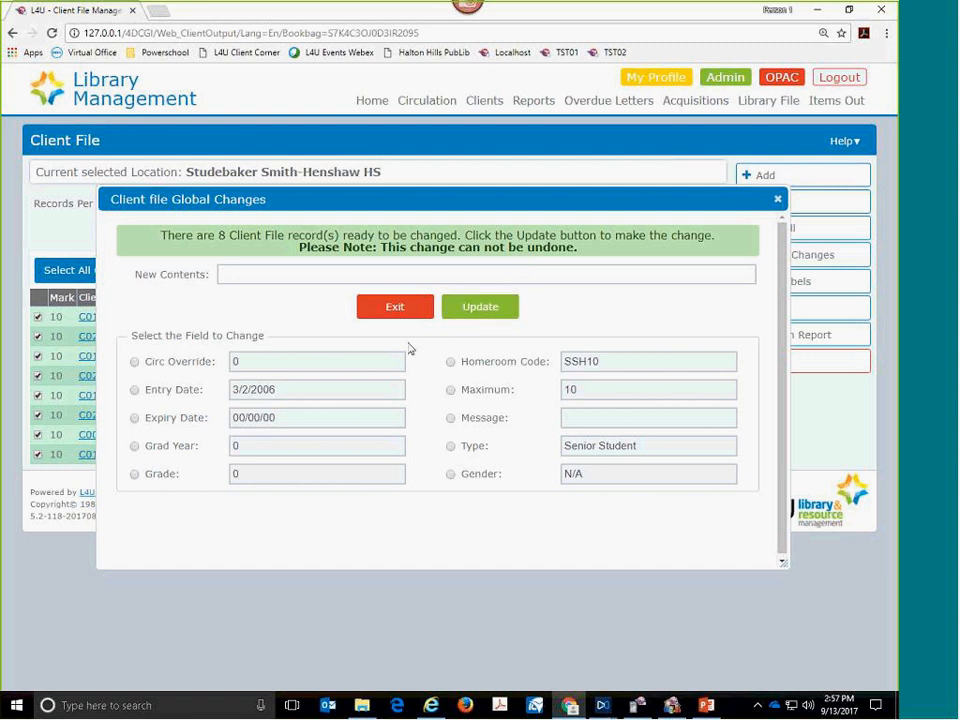
left_click(451, 363)
- Replace the new contents with DUN_GR8 and update the homeroom code of the selected clients
left_click(322, 274)
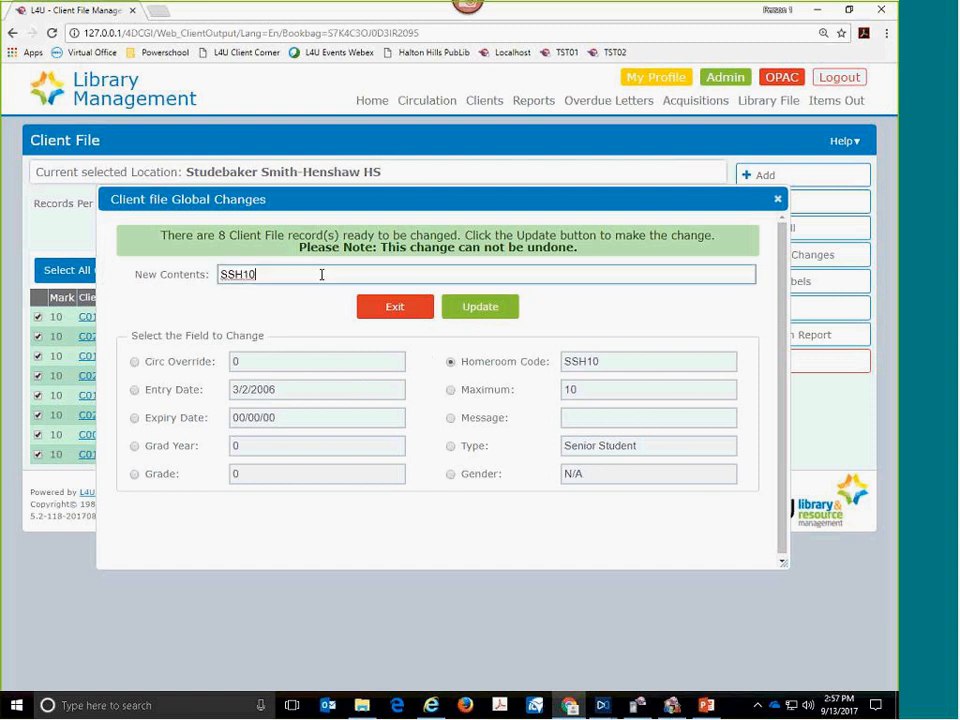
key("BackSpace")
key("BackSpace")
key("BackSpace")
key("BackSpace")
key("BackSpace")
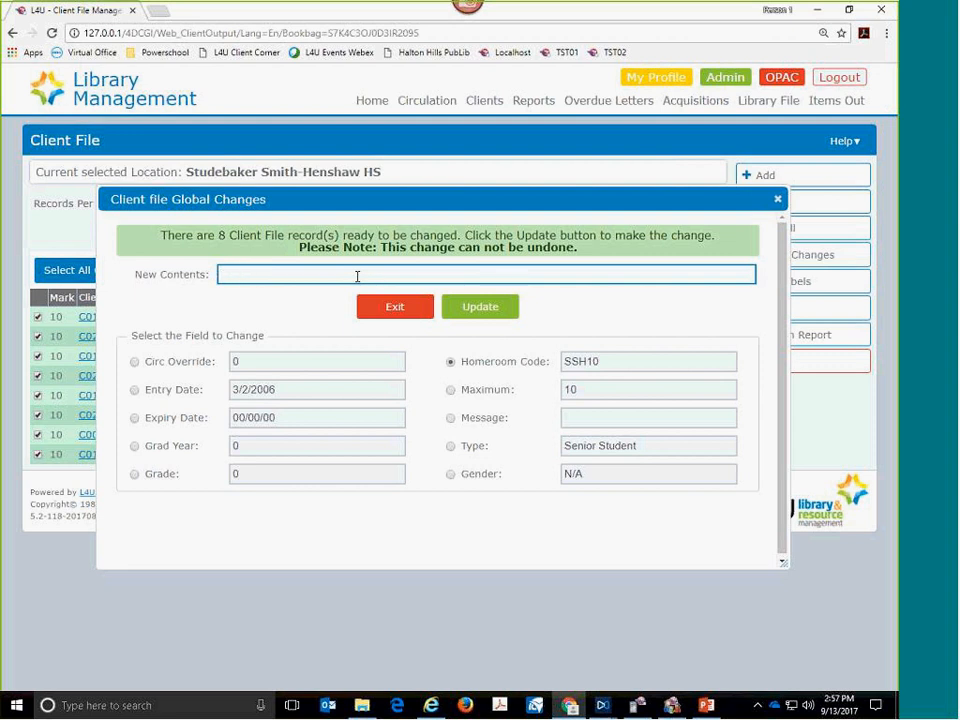
type("DUN_GR8")
left_click(470, 308)
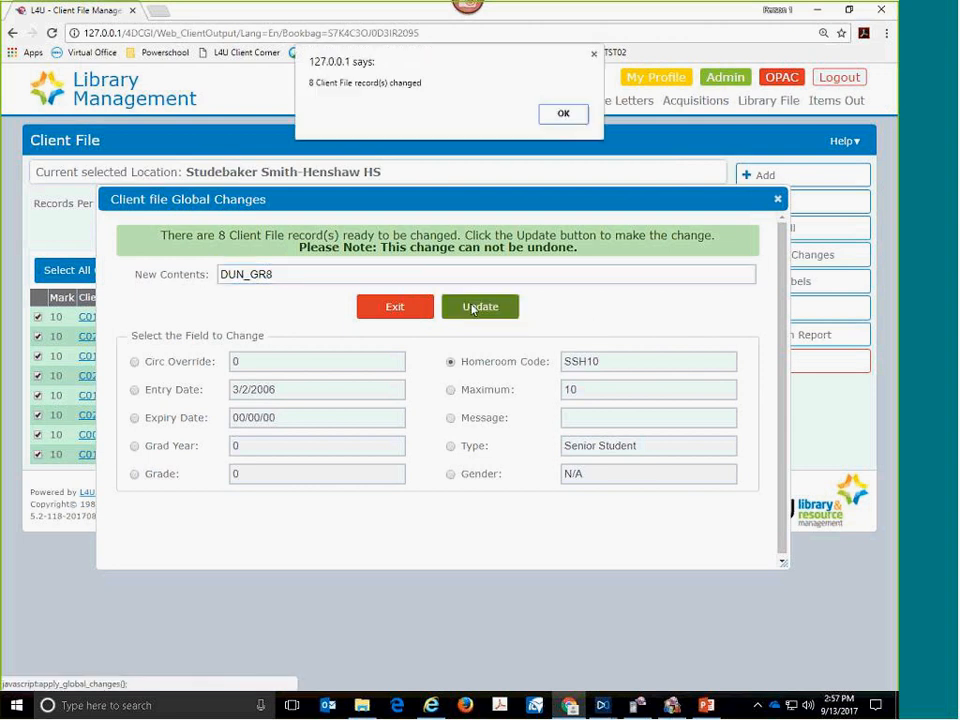
left_click(561, 112)
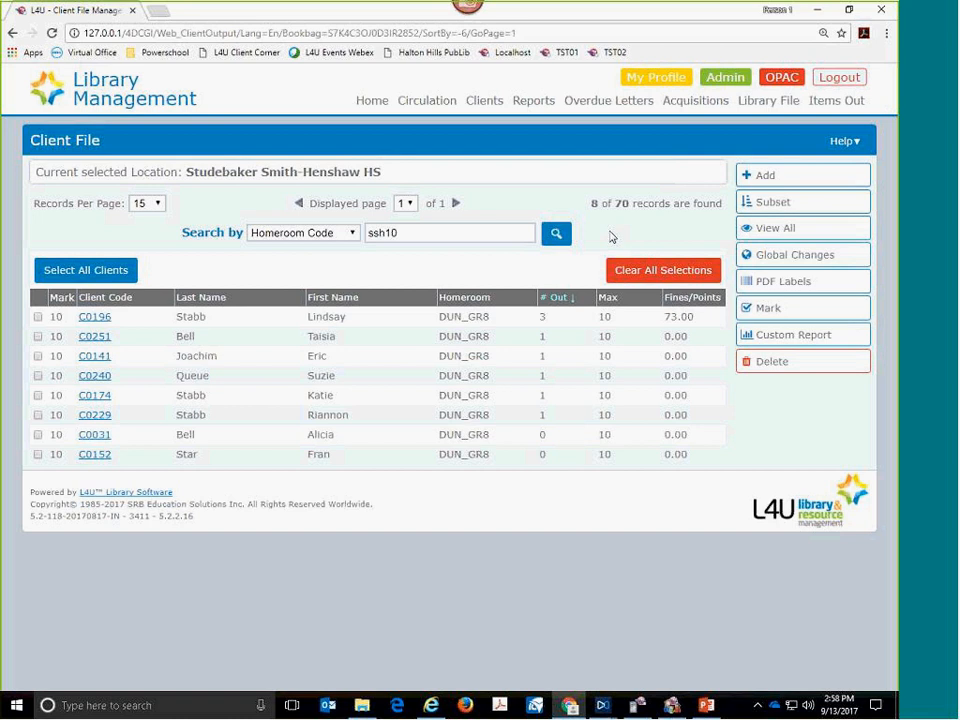
- Open Circulation, hide its patron and title search section, and show it again
left_click(426, 104)
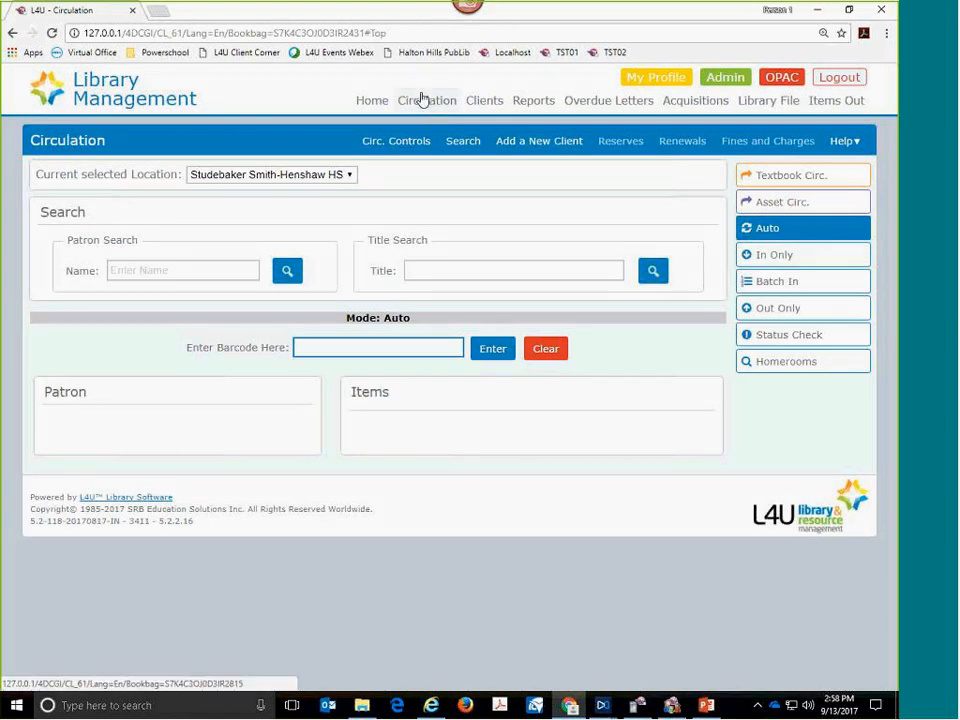
left_click(462, 141)
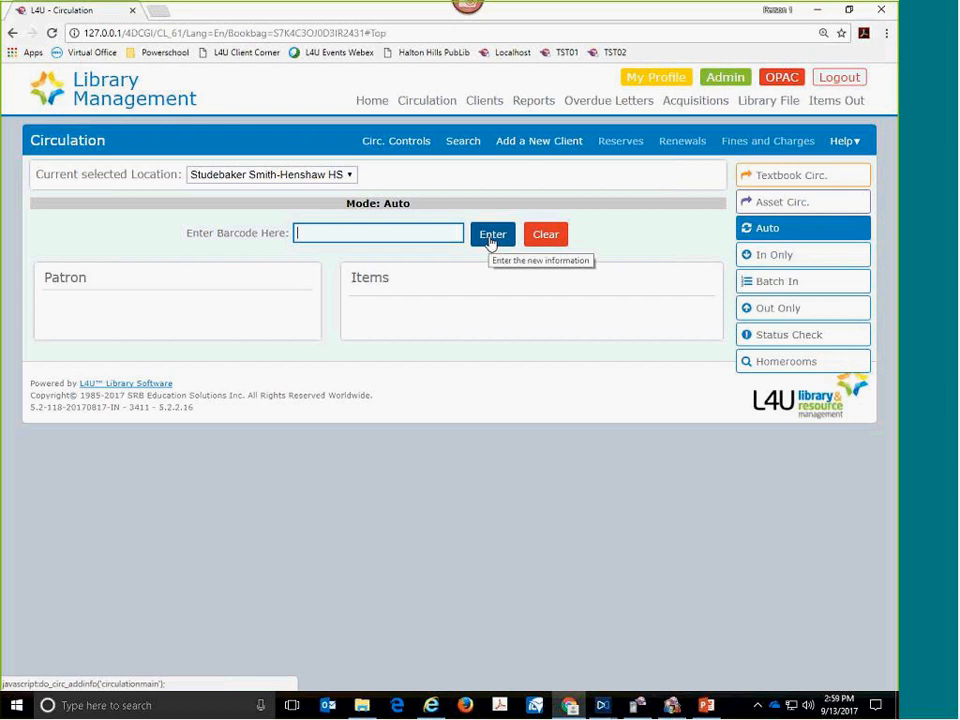
left_click(462, 142)
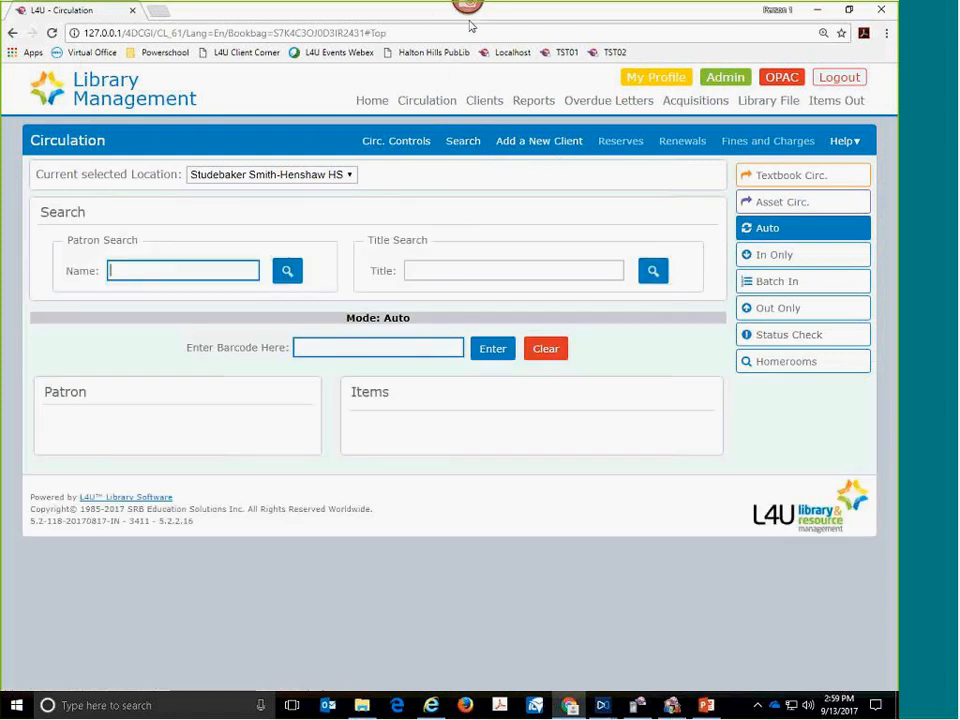
- Circle the patron search's name field with the annotation pen and clear the marking
left_click(684, 20)
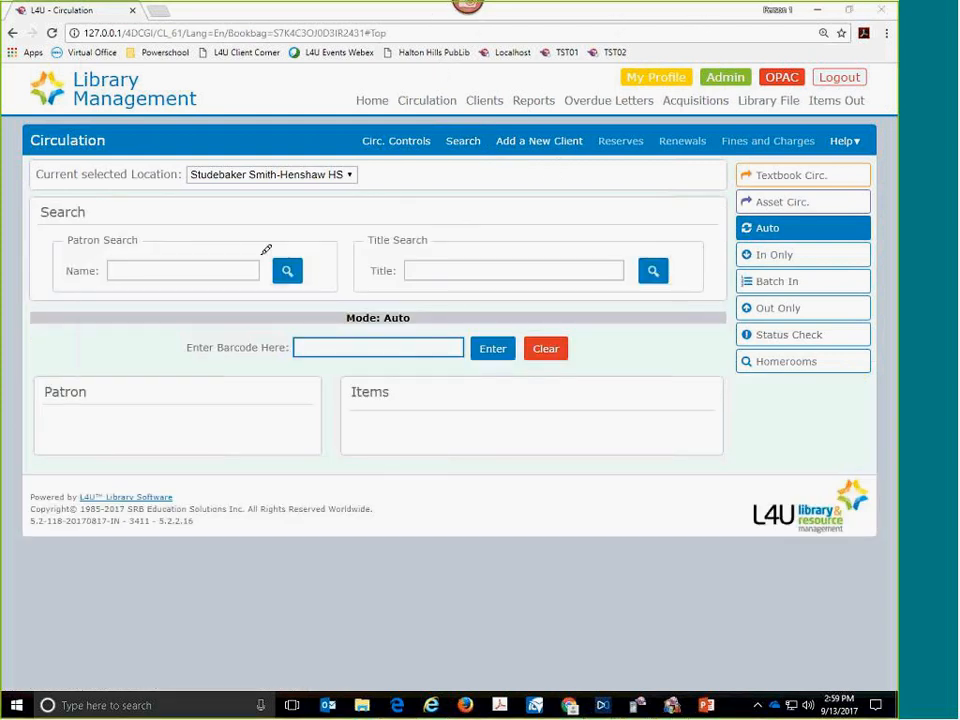
mouse_move(166, 243)
left_mouse_down()
mouse_move(114, 247)
mouse_move(103, 287)
mouse_move(270, 298)
mouse_move(281, 250)
mouse_move(171, 240)
left_mouse_up()
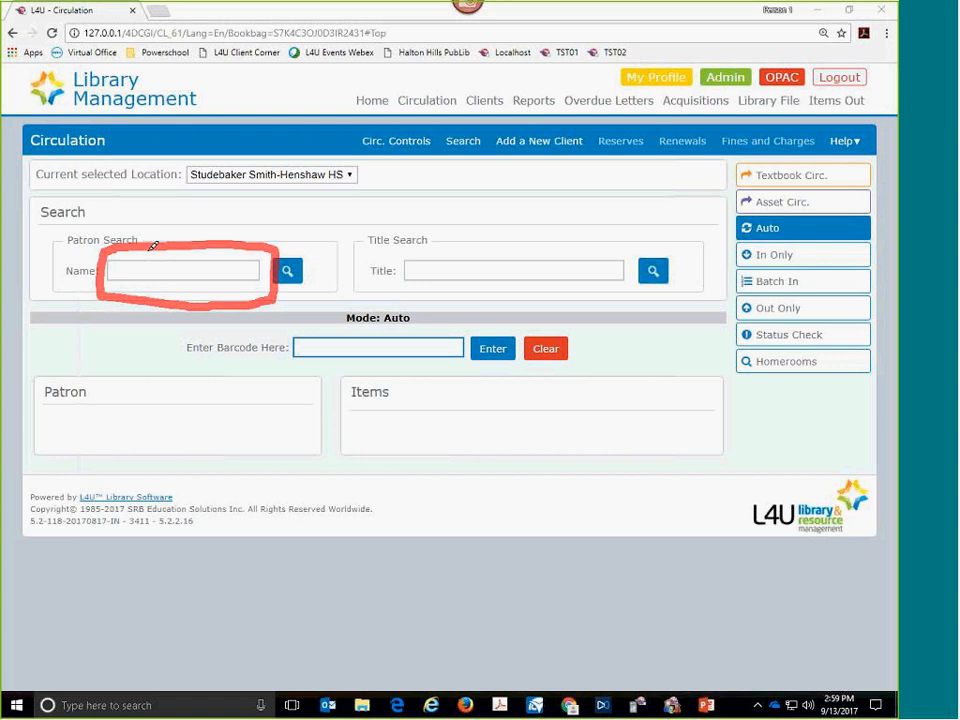
key("Escape")
- Search the patrons by the first letters of the staff client's surname to load the record
left_click(214, 272)
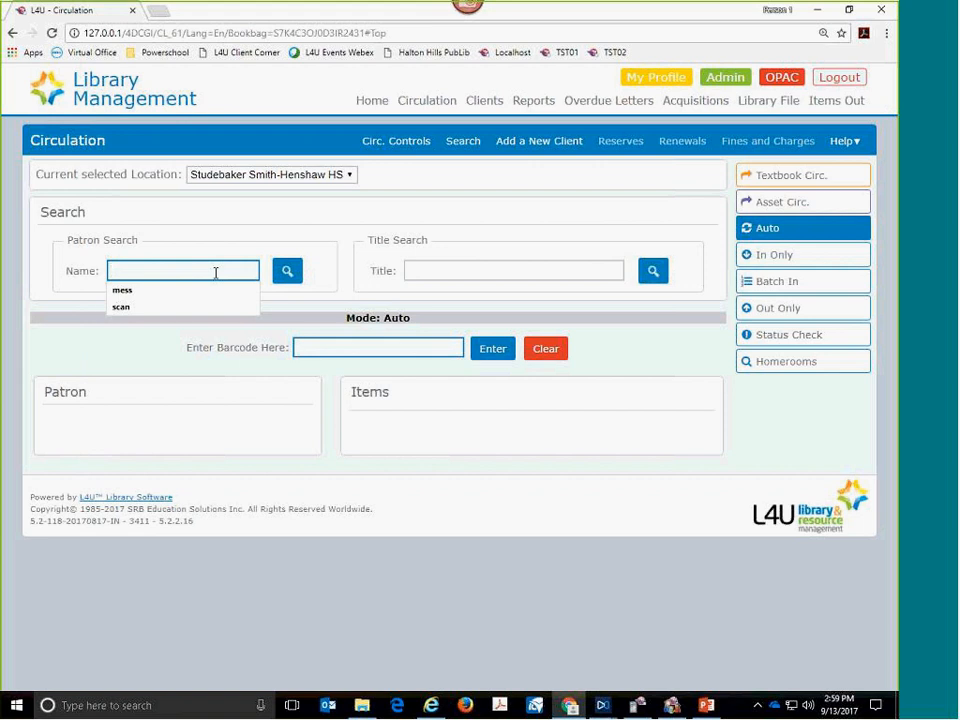
type("SCAN")
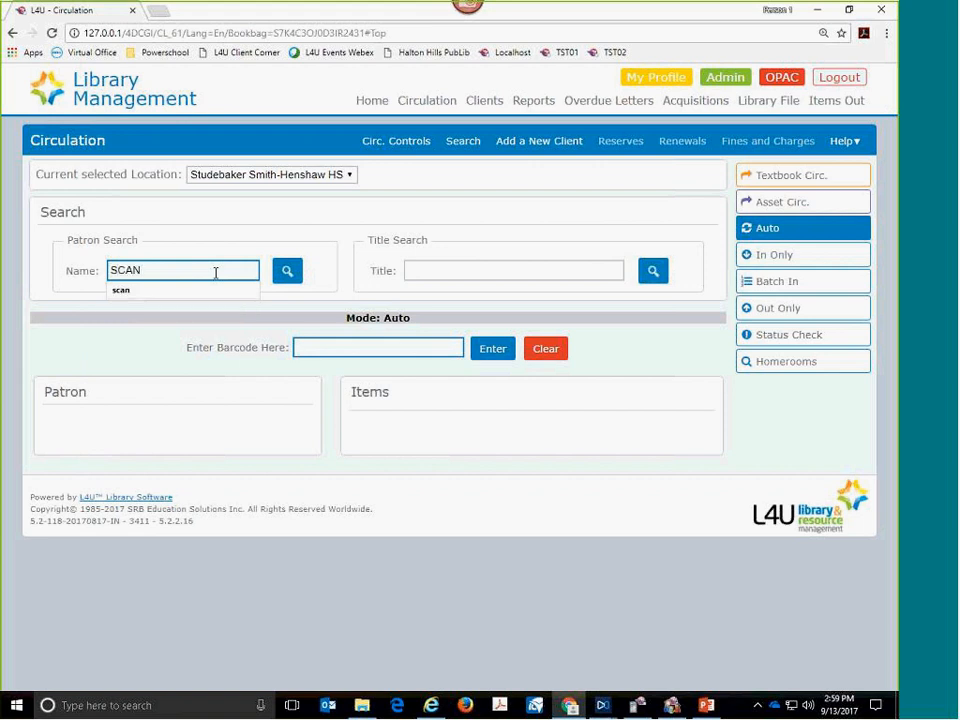
key("Return")
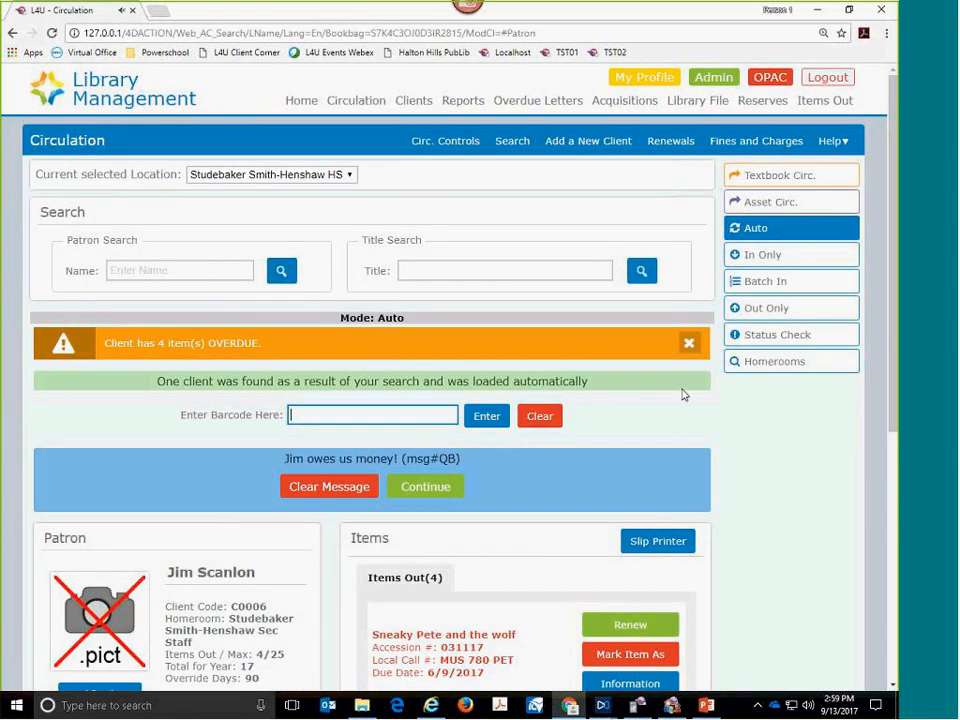
- Dismiss the overdue warning, highlight the message about money owed, and continue without clearing that message
scroll(767, 413, "down", 1)
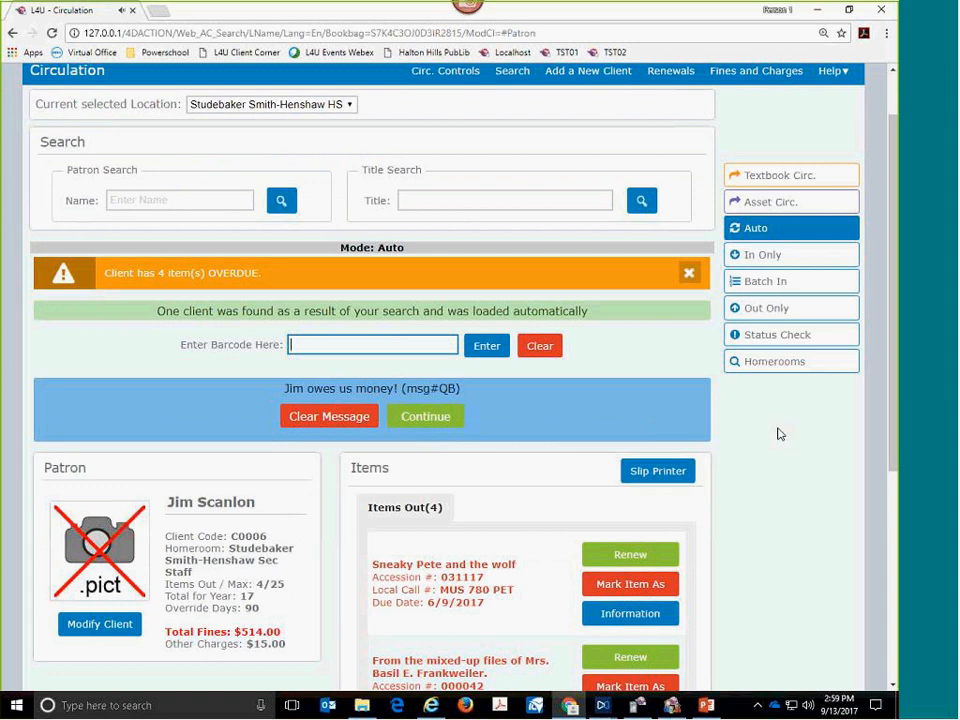
scroll(776, 431, "down", 1)
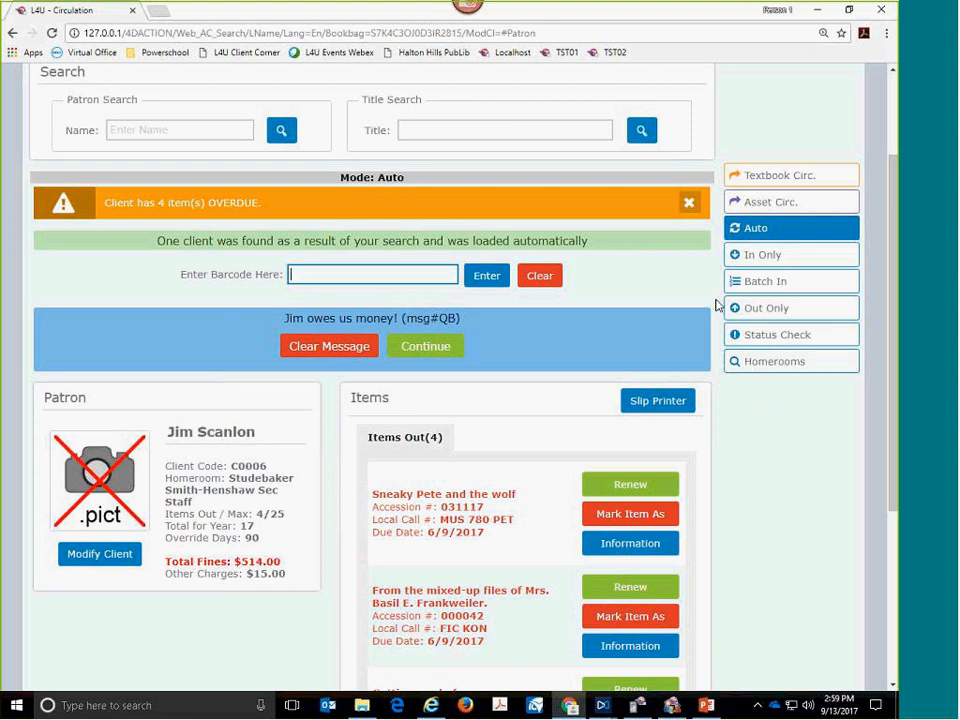
left_click(688, 208)
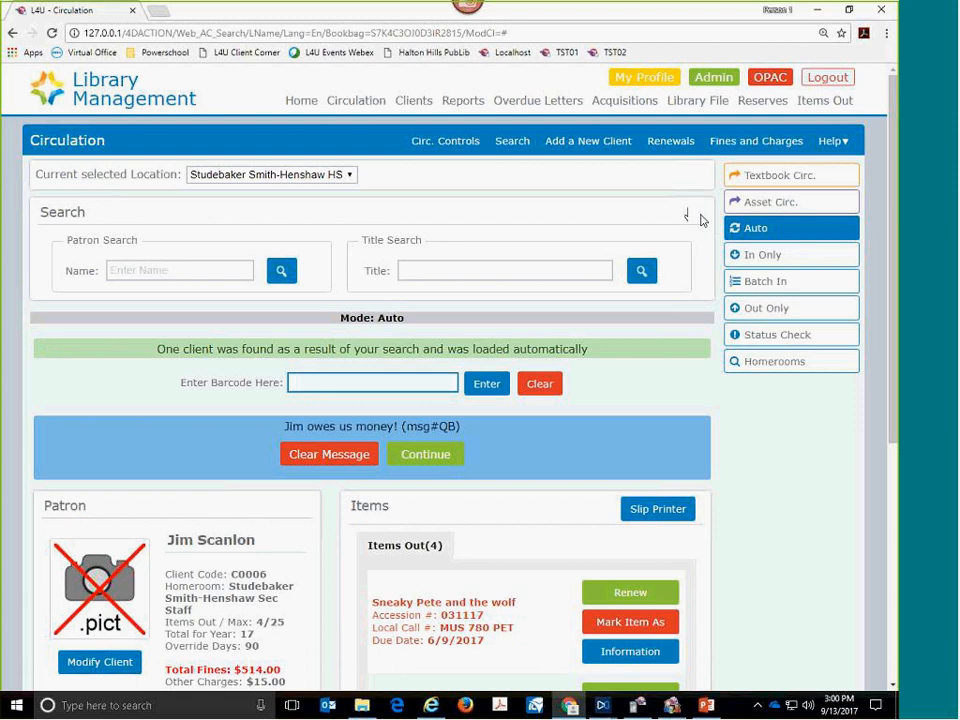
scroll(665, 345, "down", 3)
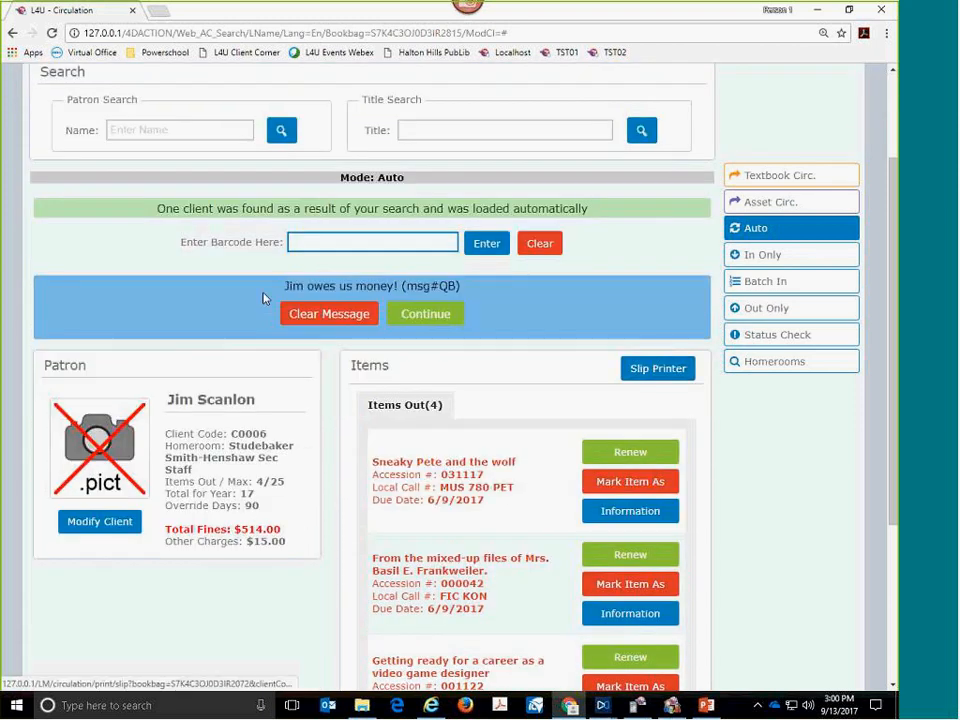
left_click_drag(286, 286, 399, 289)
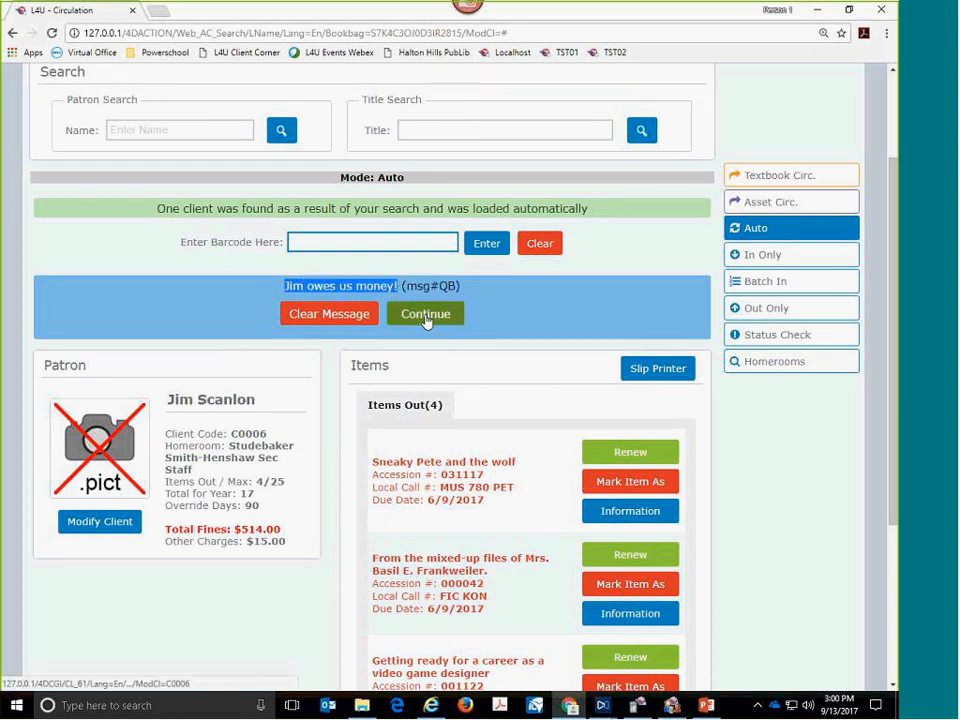
left_click(426, 314)
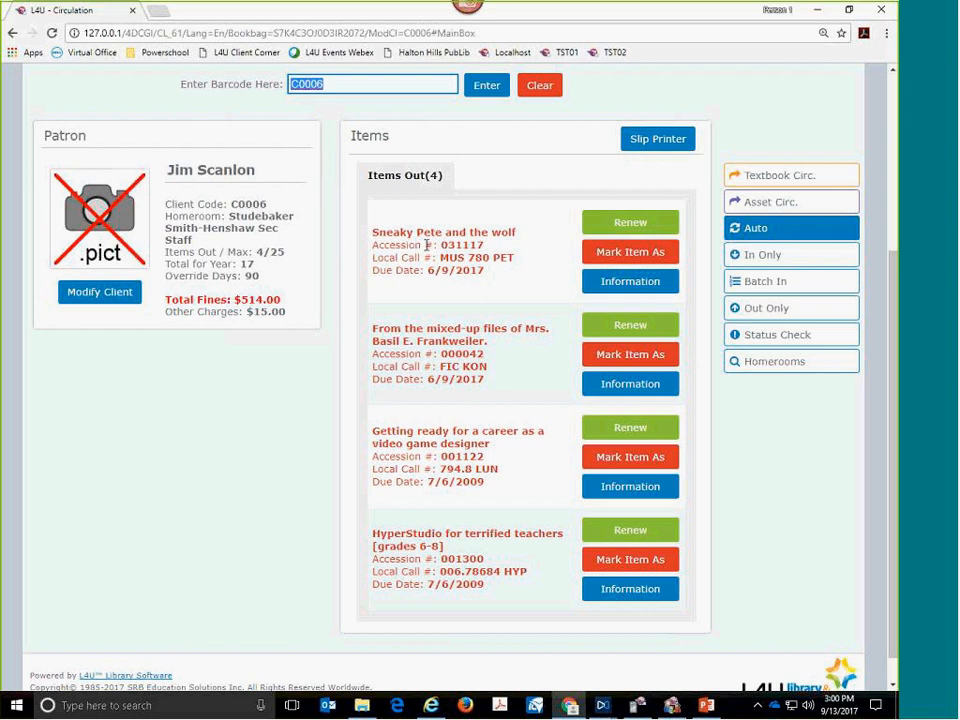
- View and collapse the information for "Sneaky Pete and the wolf", and renew "From the mixed-up files of Mrs. Basil E. Frankweiler"
left_click(615, 287)
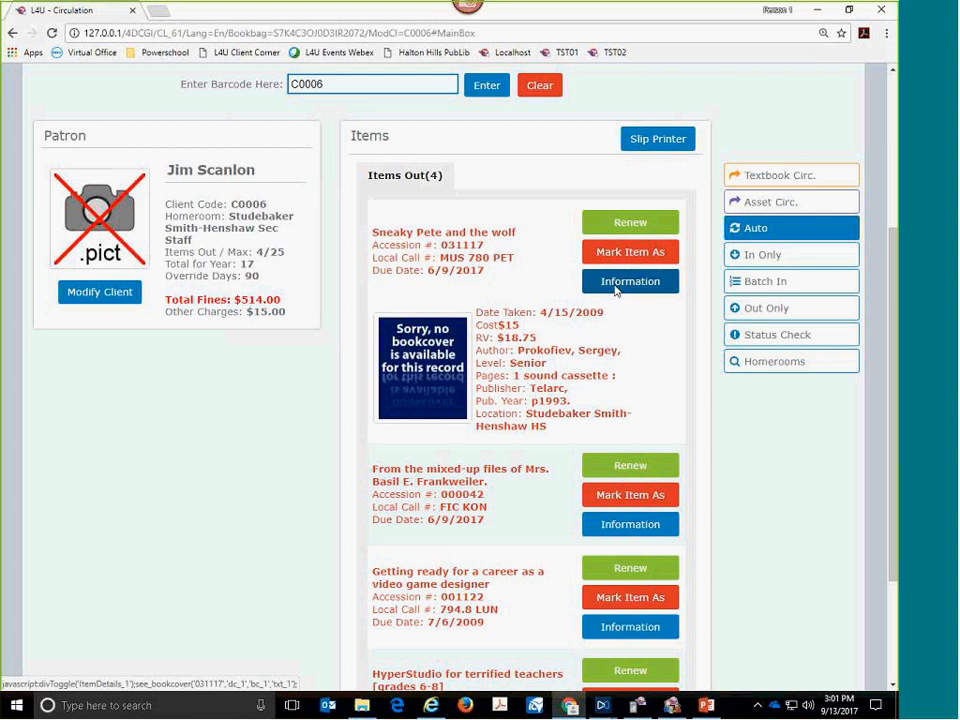
left_click(614, 287)
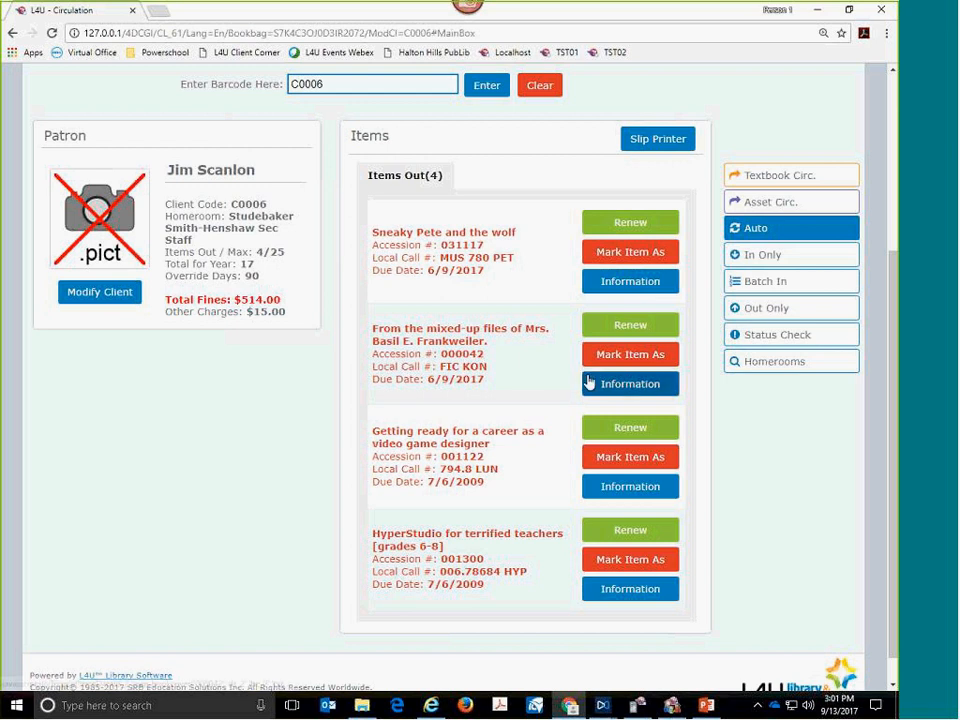
left_click(613, 327)
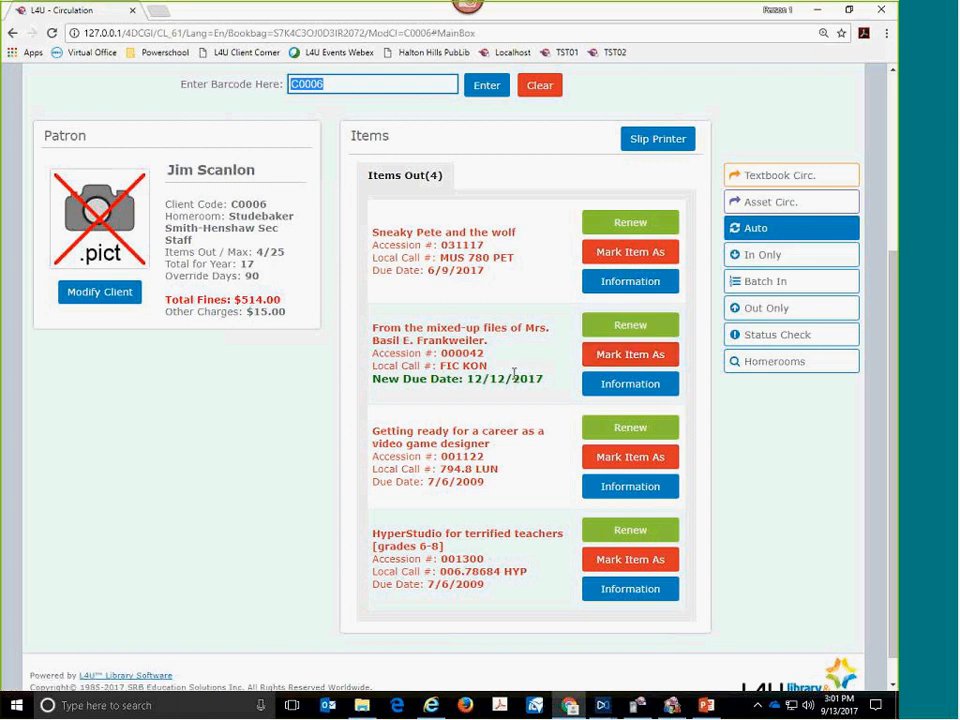
- Examine the item information and cover for "Getting ready for a career as a video game designer" and collapse it
left_click(613, 492)
left_click(613, 492)
scroll(613, 492, "down", 1)
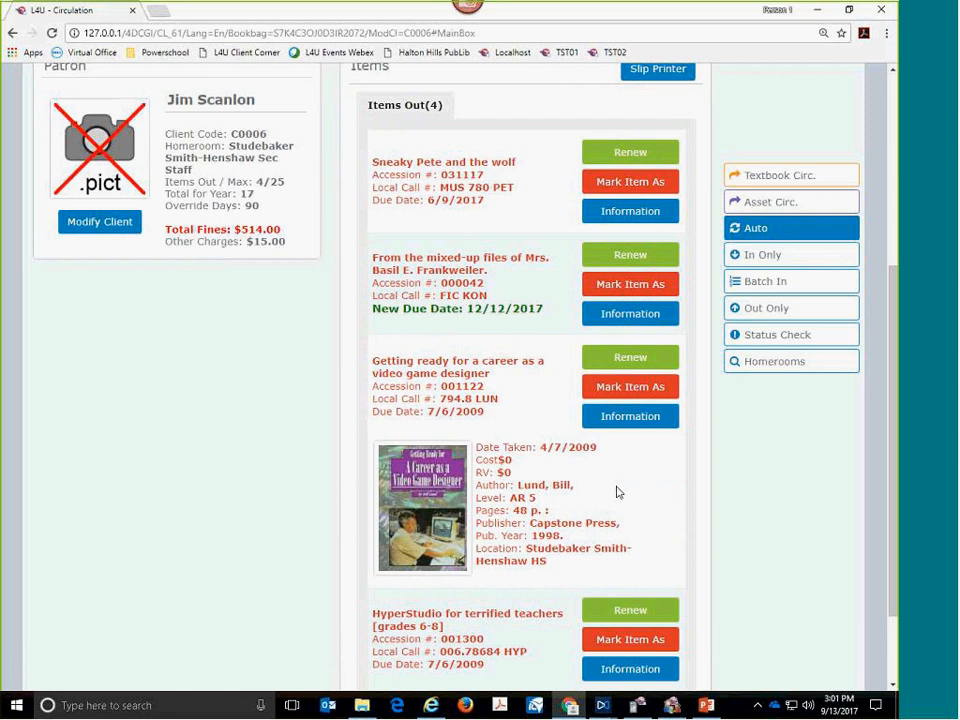
left_click(607, 424)
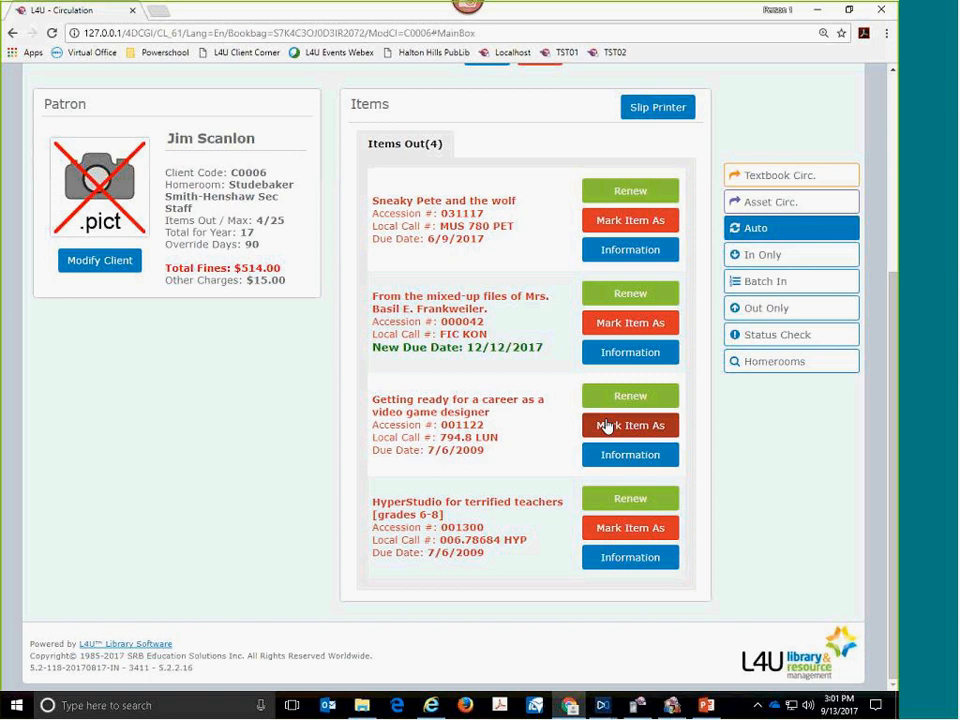
- Preview the printed slip of the client's checked-out items and cancel printing
left_click(606, 426)
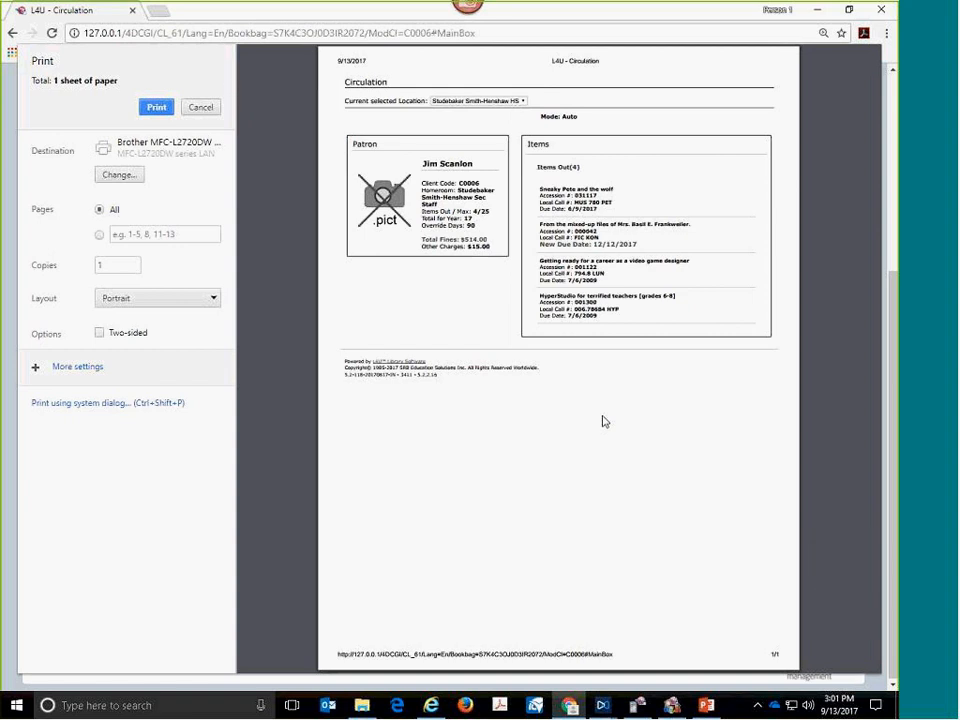
left_click(198, 110)
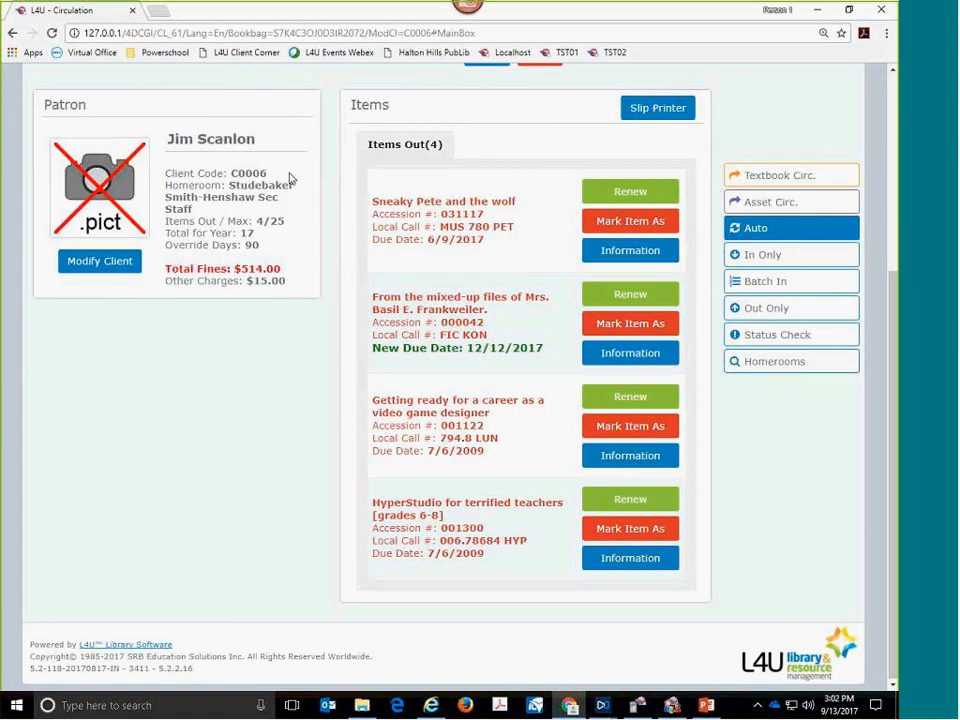
- Search the patrons by another staff client's first name to load that record
scroll(369, 189, "up", 2)
left_click(348, 264)
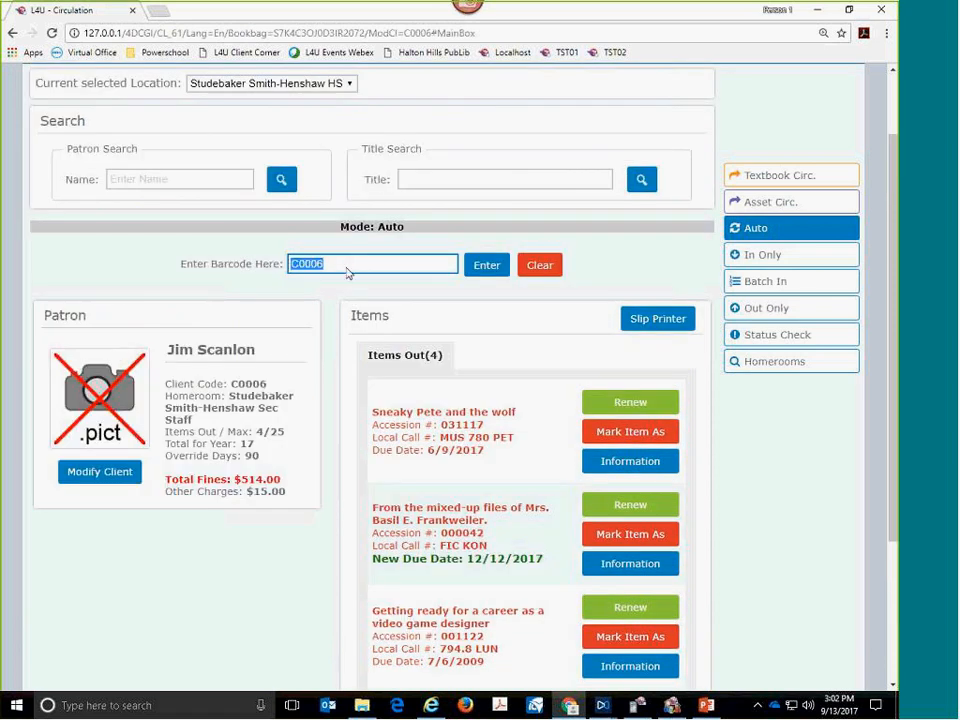
left_click(188, 177)
type("greg")
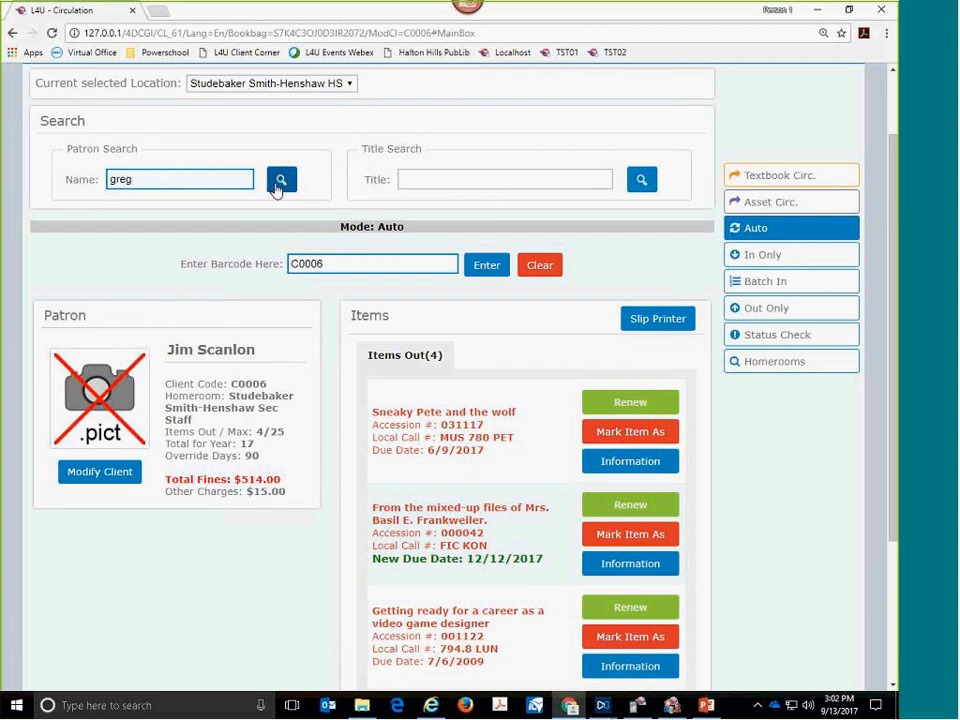
left_click(280, 184)
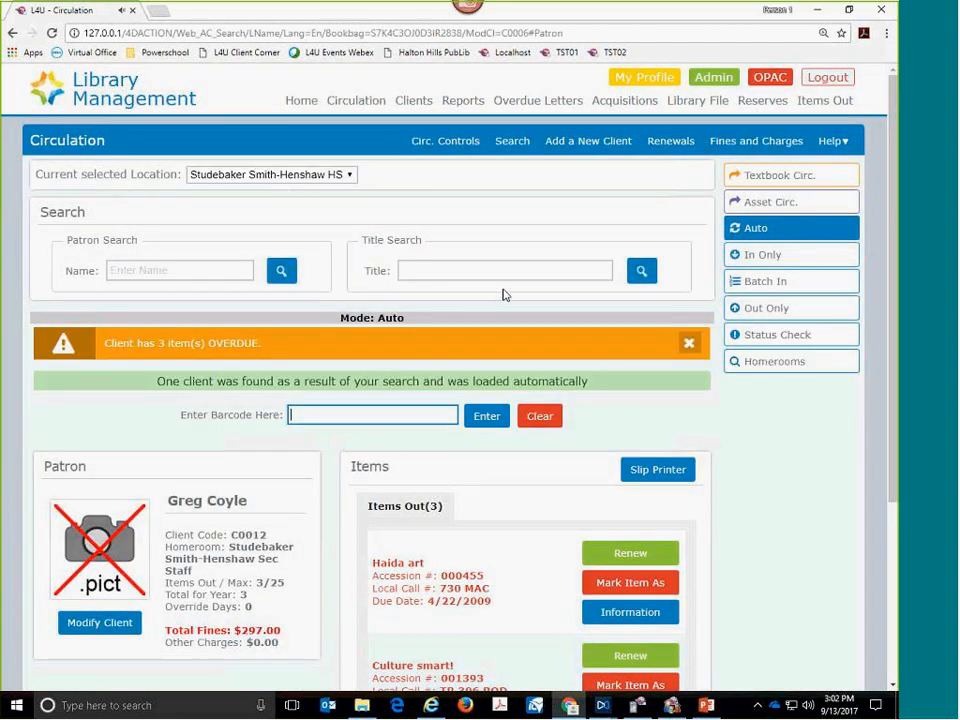
- Dismiss the second client's overdue warning and review the client's details and items out
left_click(688, 345)
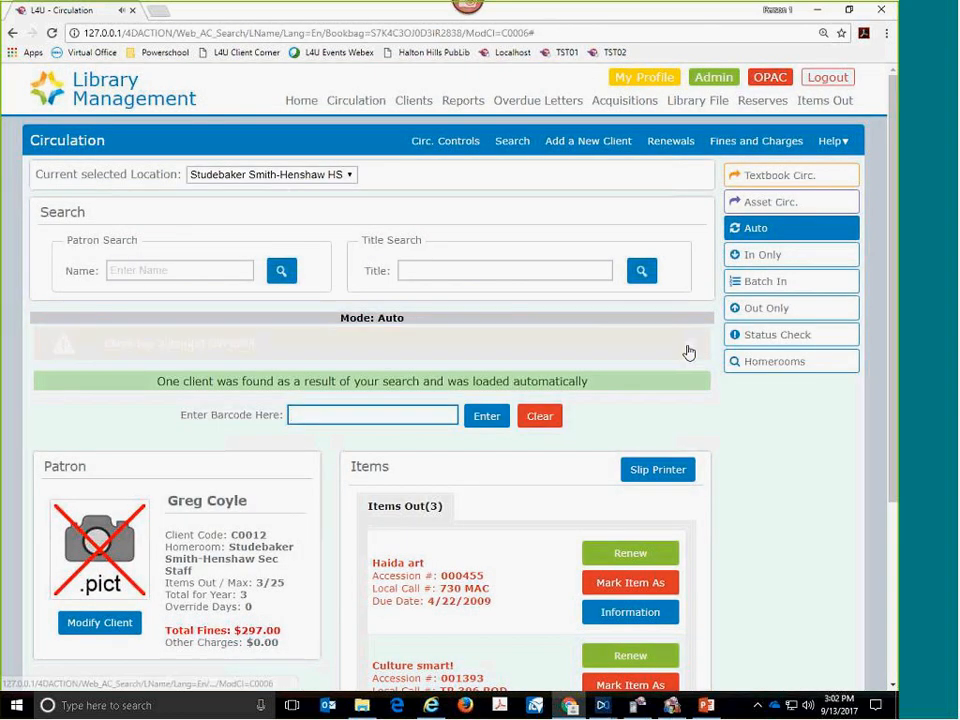
scroll(700, 415, "down", 1)
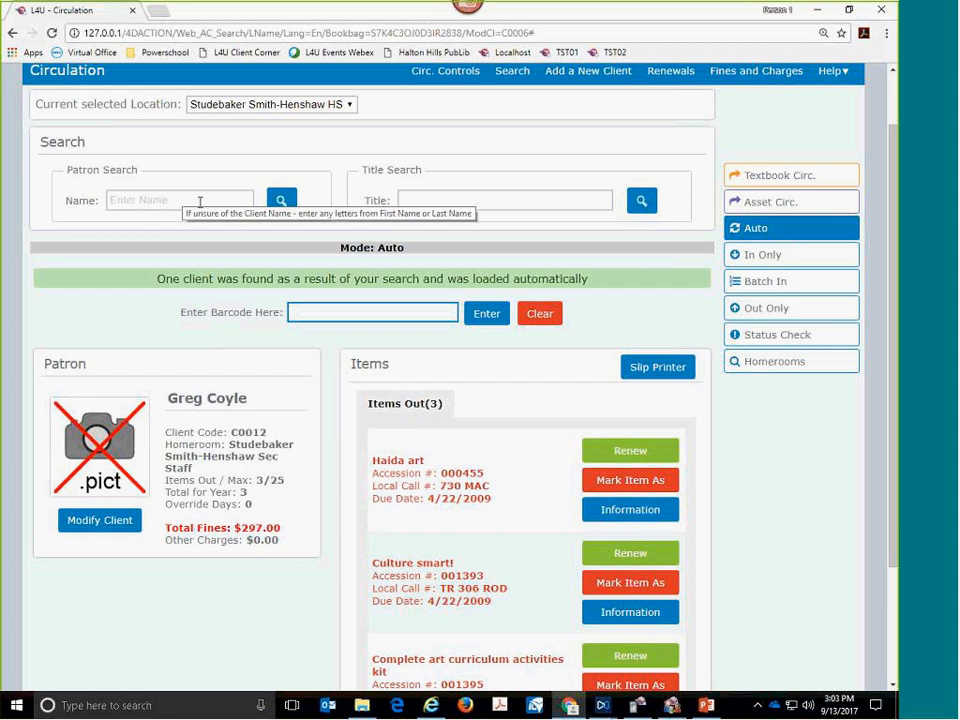
scroll(200, 202, "up", 2)
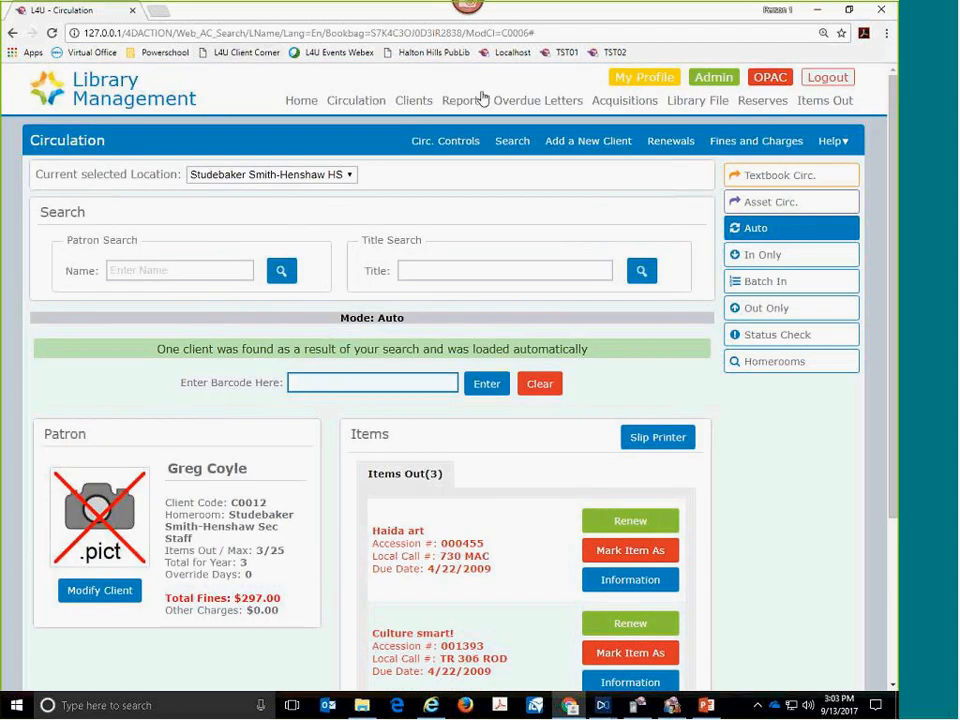
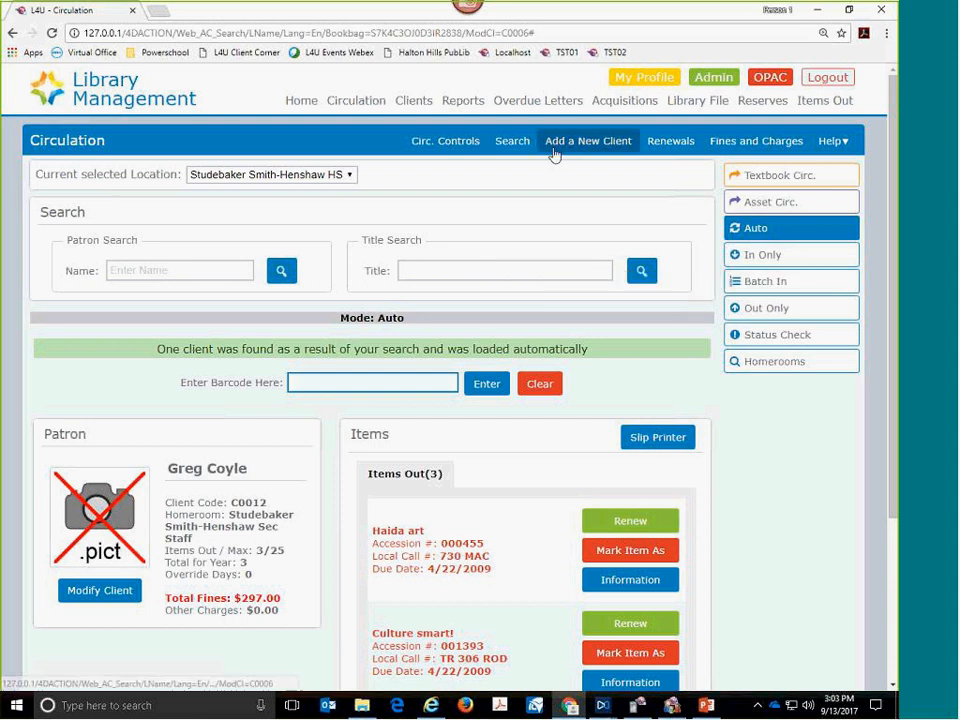
left_click(887, 36)
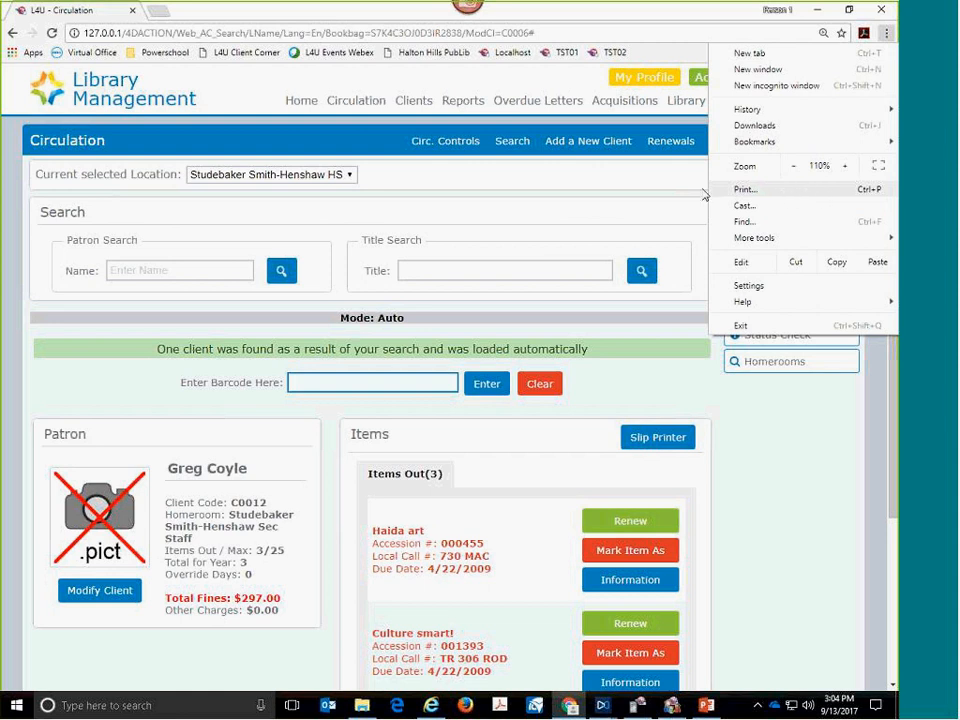
left_click(664, 193)
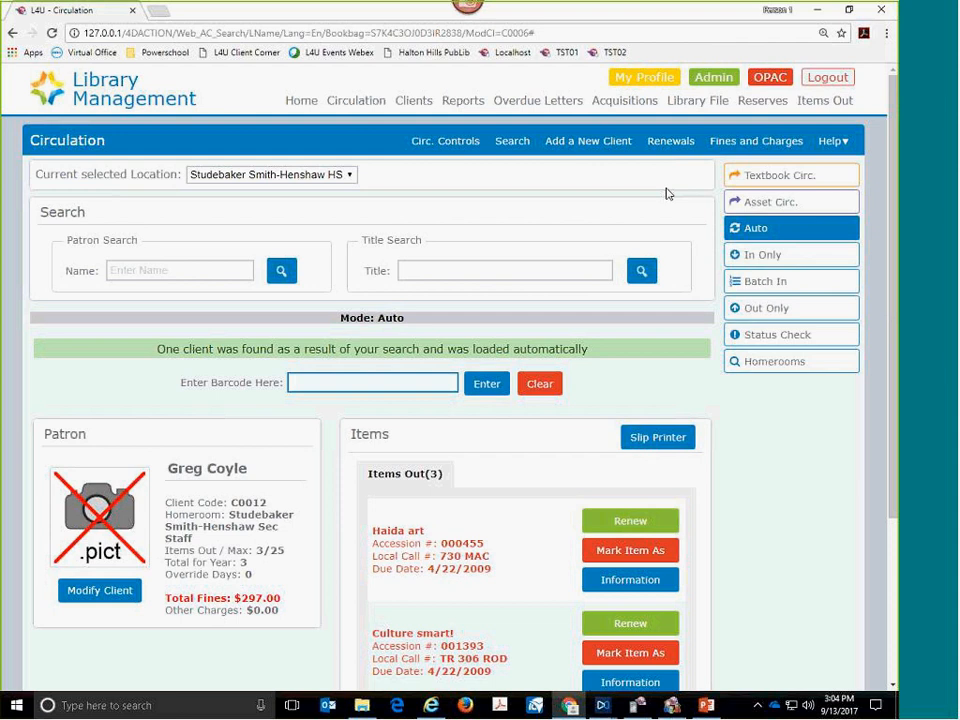
- Clear the loaded client and check in the item with barcode 000009 in Auto mode
left_click(542, 385)
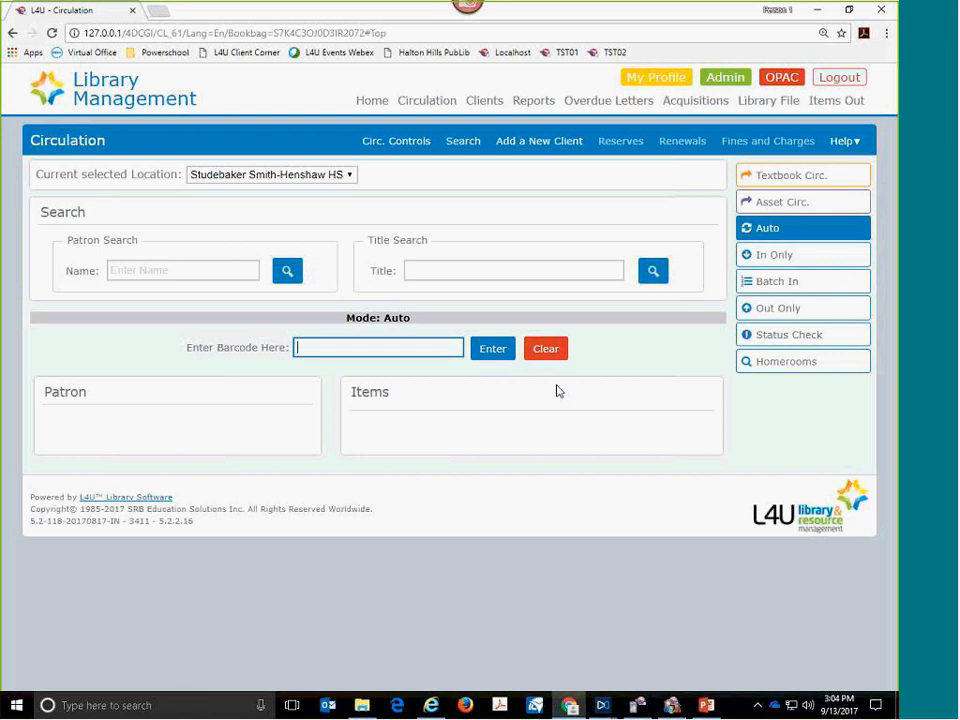
type("000009")
key("Return")
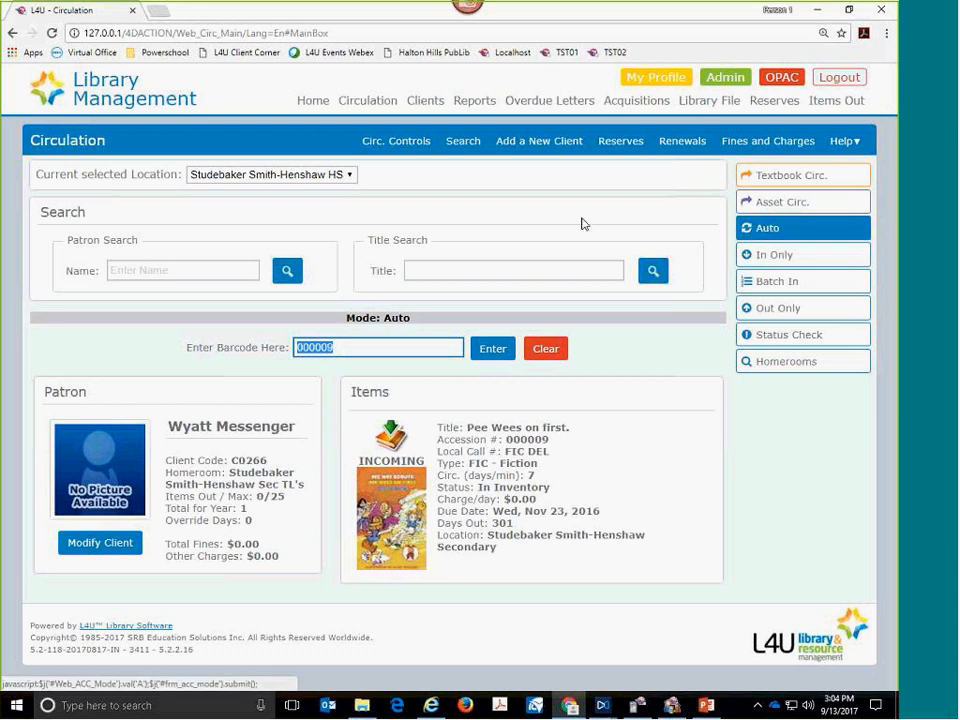
- Replace the item barcode with another client's code and load that client's record
double_click(350, 349)
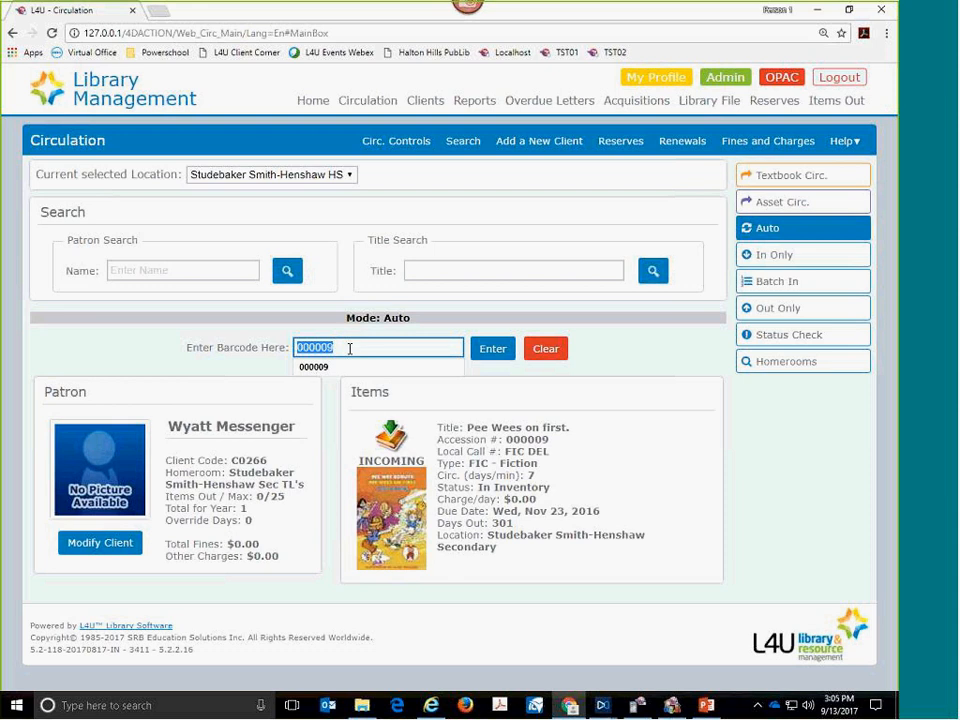
type("c0002")
left_click_drag(341, 342, 283, 341)
mouse_move(392, 320)
left_mouse_down()
mouse_move(301, 309)
mouse_move(287, 327)
mouse_move(399, 364)
mouse_move(405, 322)
mouse_move(381, 316)
left_mouse_up()
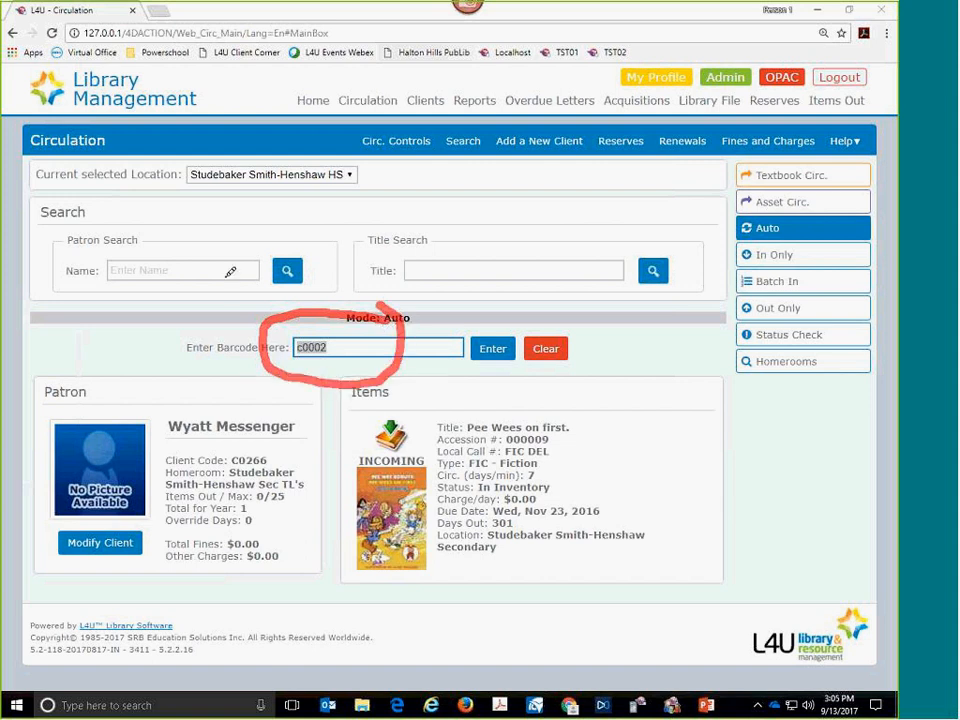
mouse_move(100, 292)
left_mouse_down()
mouse_move(207, 266)
mouse_move(155, 236)
mouse_move(120, 231)
mouse_move(95, 284)
left_mouse_up()
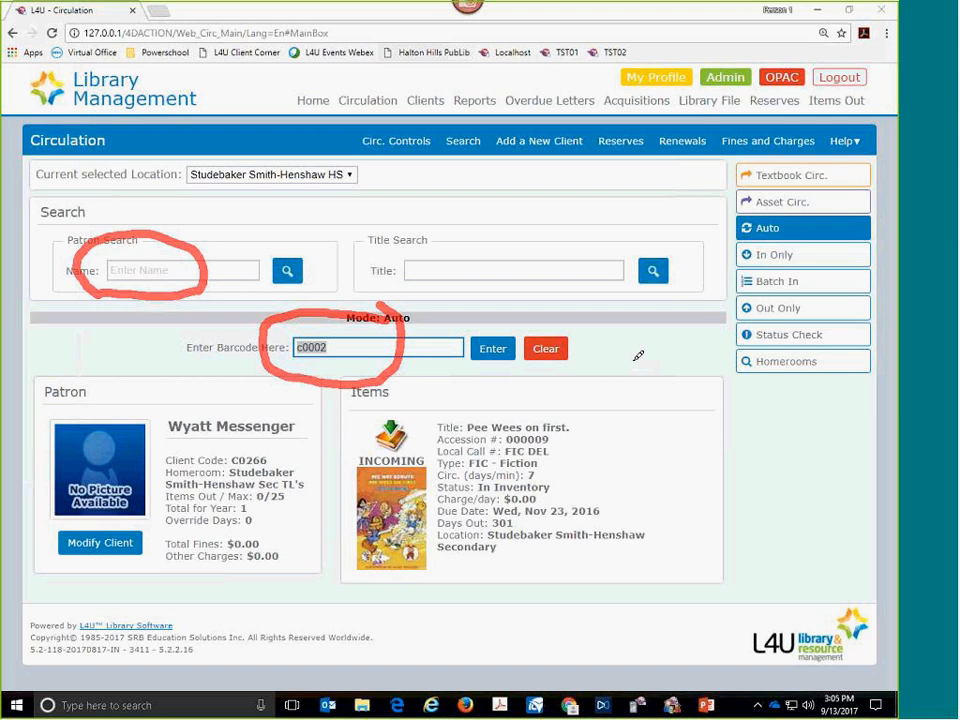
left_click(478, 354)
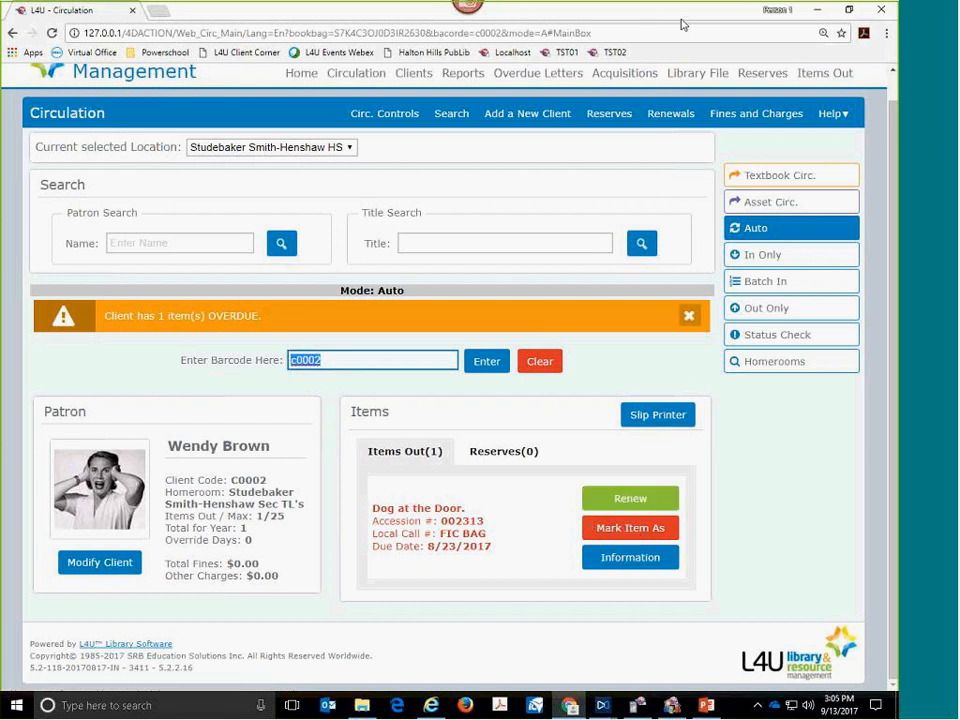
left_click(737, 206)
mouse_move(739, 212)
left_mouse_down()
mouse_move(709, 214)
mouse_move(706, 234)
mouse_move(803, 252)
mouse_move(838, 214)
mouse_move(741, 207)
left_mouse_up()
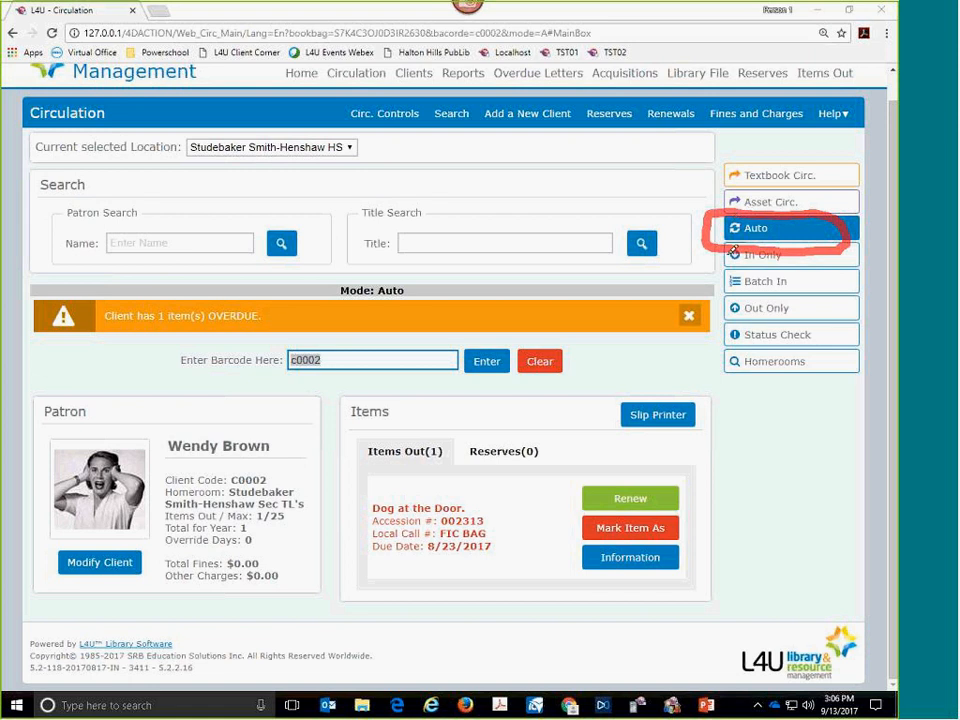
key("Escape")
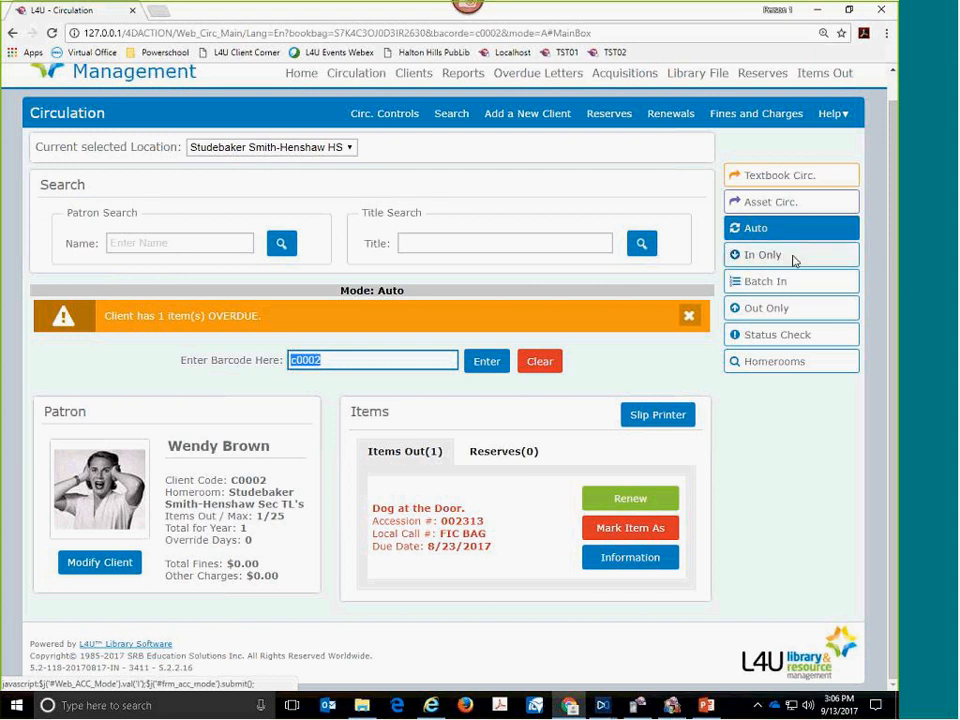
- Switch the circulation mode between In Only, Out Only and Auto, ending in In Only for the loaded client
left_click(774, 258)
left_click(789, 309)
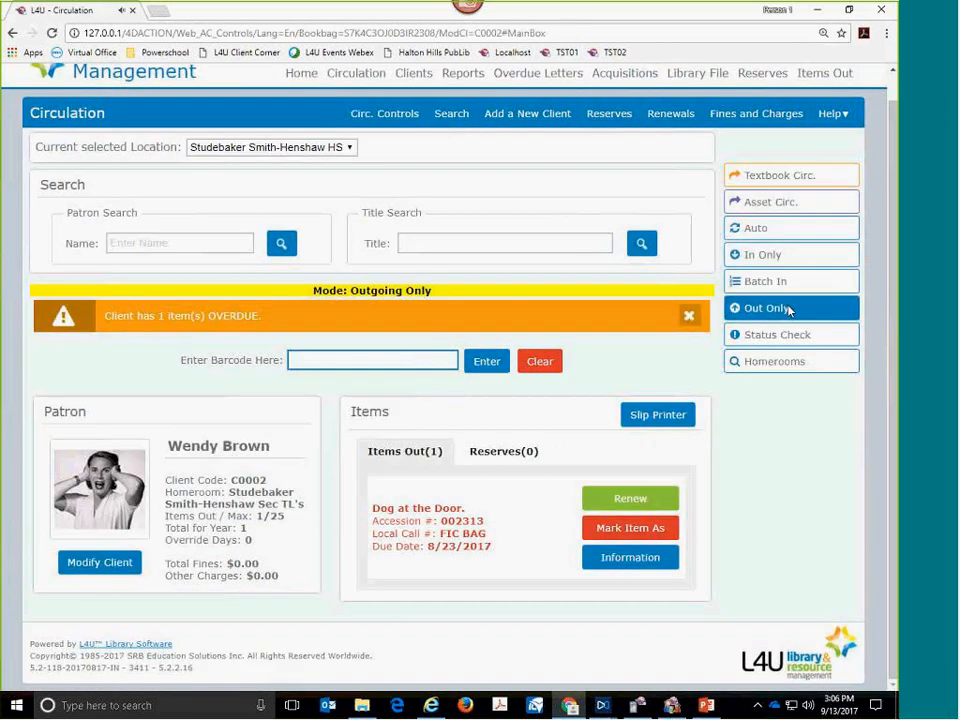
left_click(761, 256)
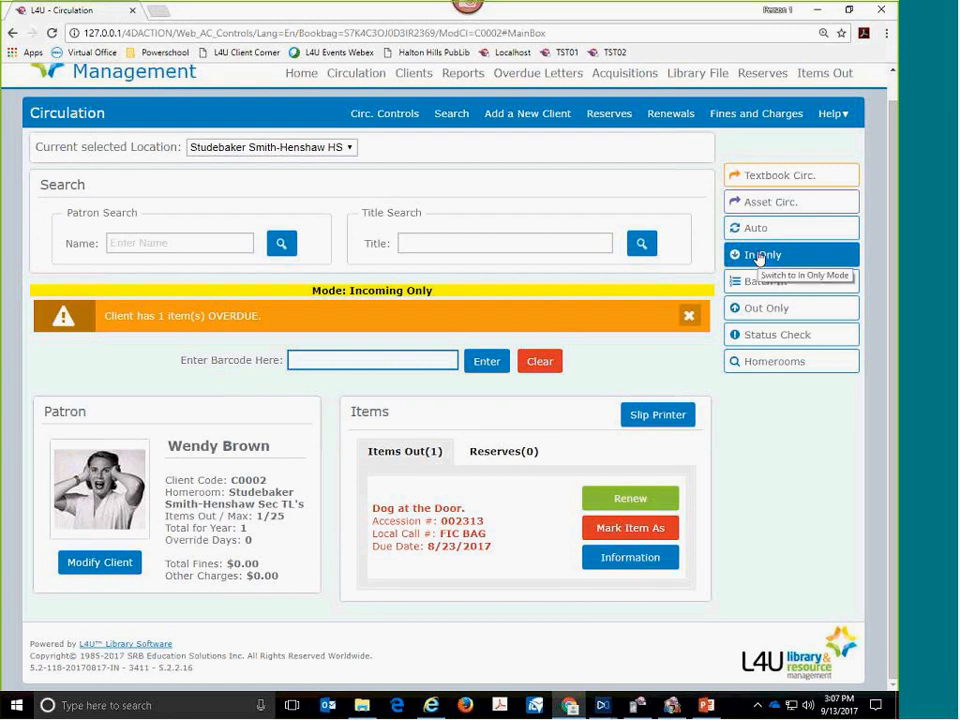
left_click(749, 230)
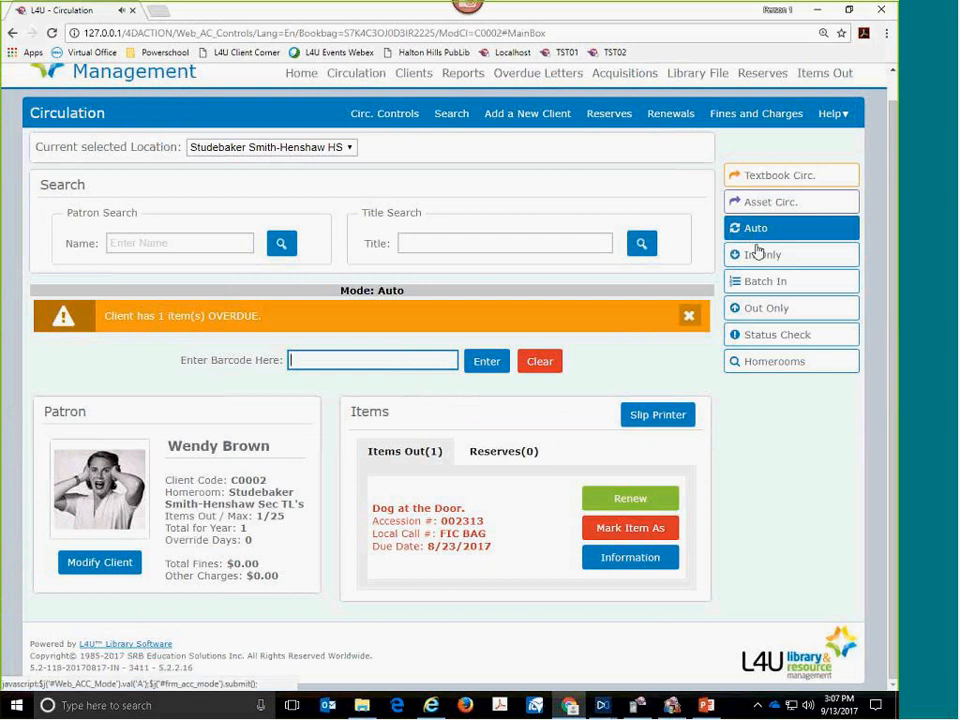
left_click(758, 254)
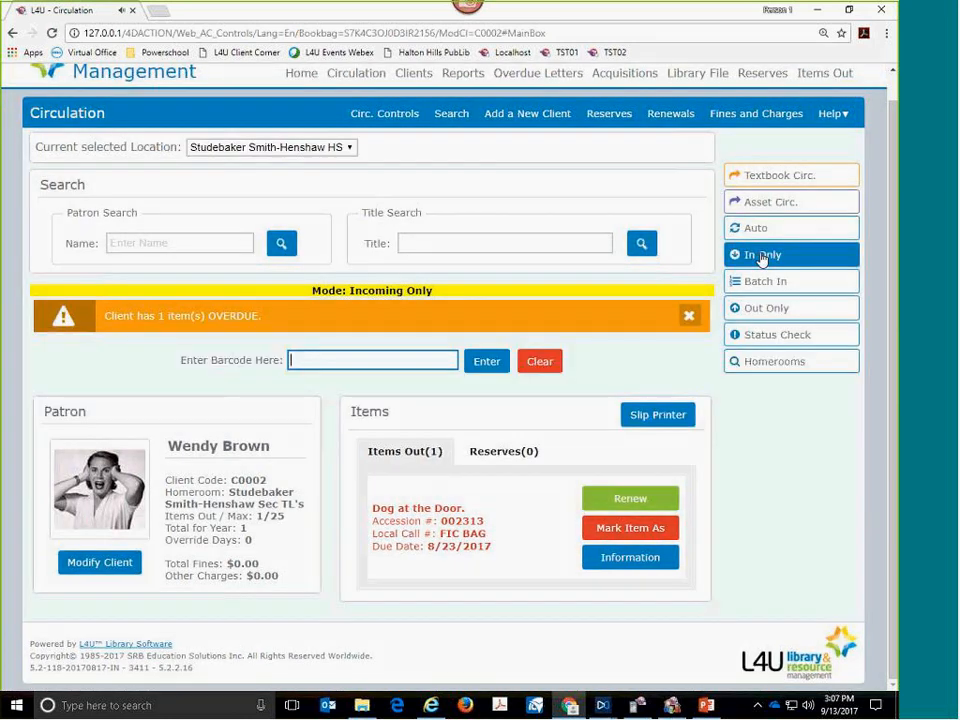
- Clear the client, try barcodes 000002 and 000004 in Incoming Only mode, and clear the circulation screen again
left_click(546, 363)
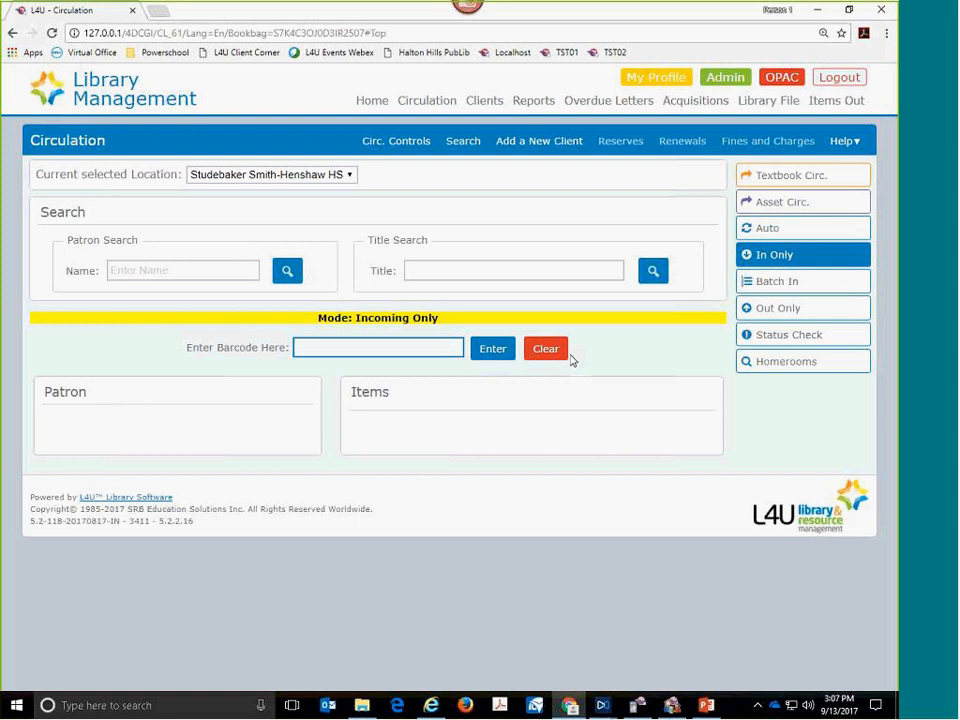
type("000002")
key("Return")
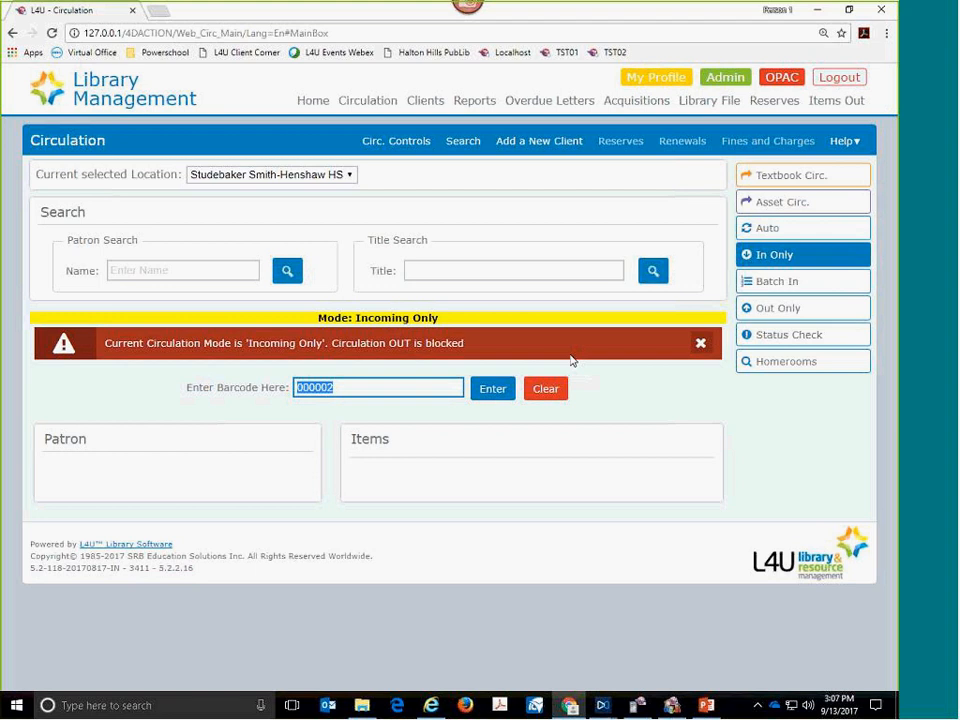
type("000004")
key("Return")
left_click(553, 389)
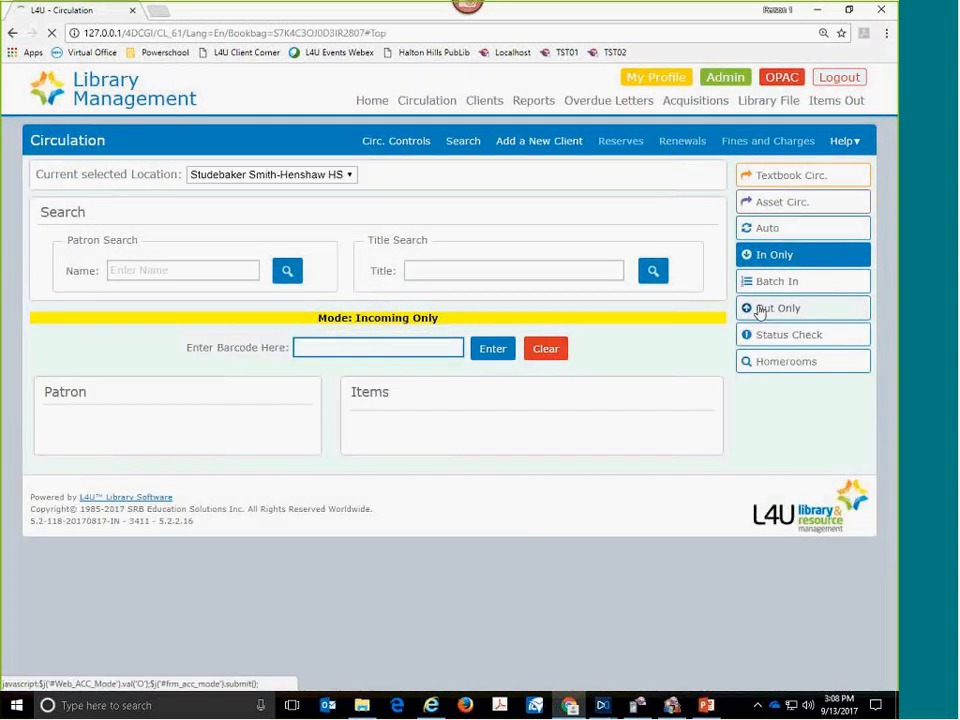
- Demonstrate switching between the Out Only, Auto and In Only circulation modes, and return the mode to Auto
left_click(760, 310)
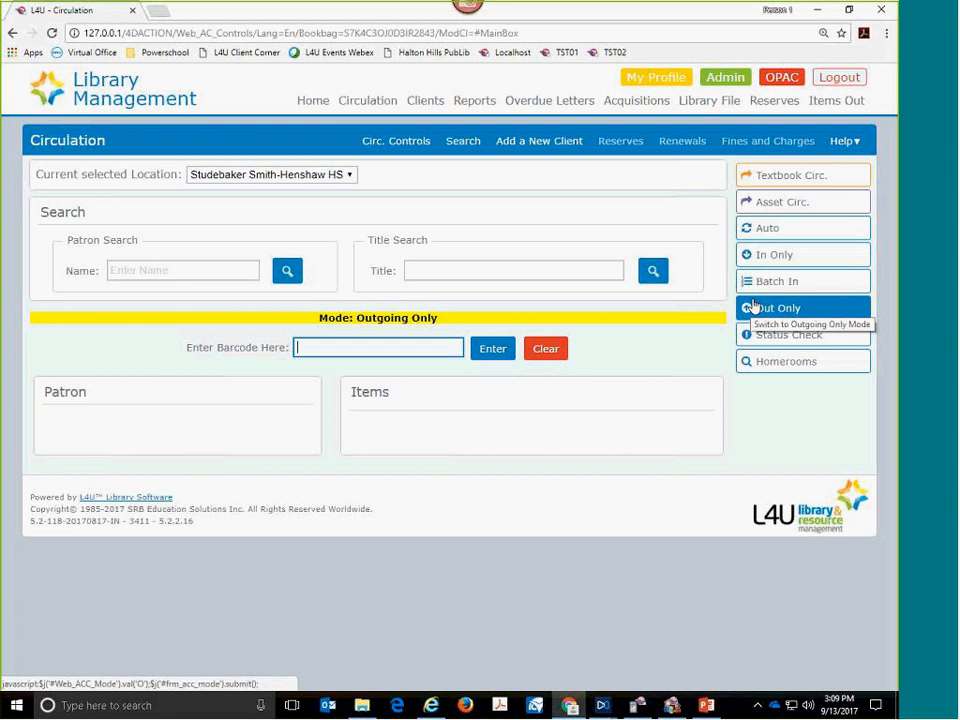
left_click(777, 231)
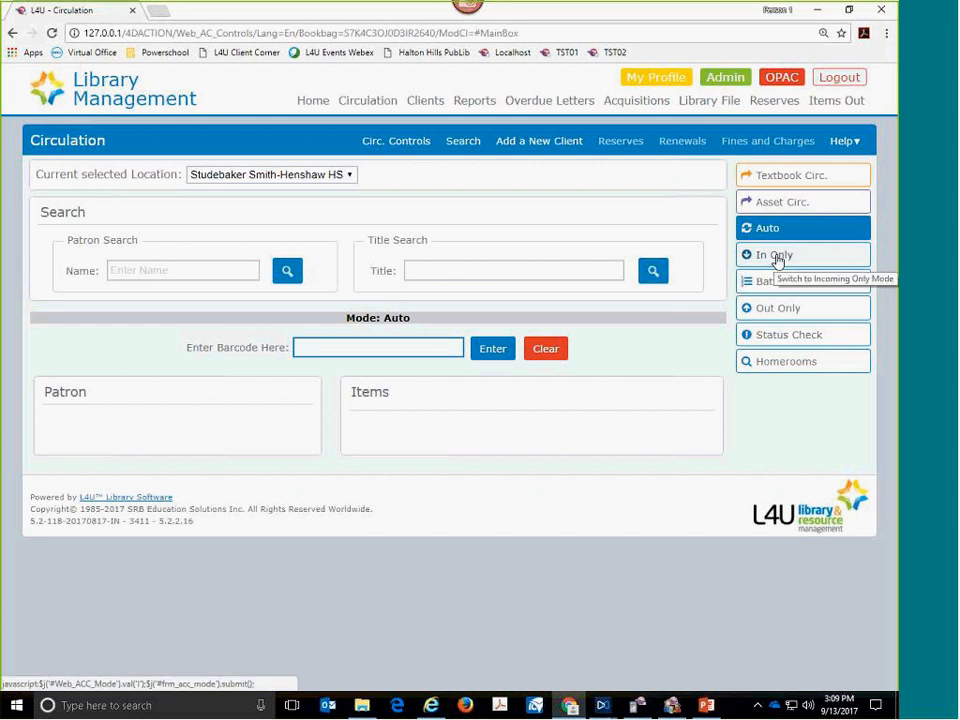
left_click(777, 257)
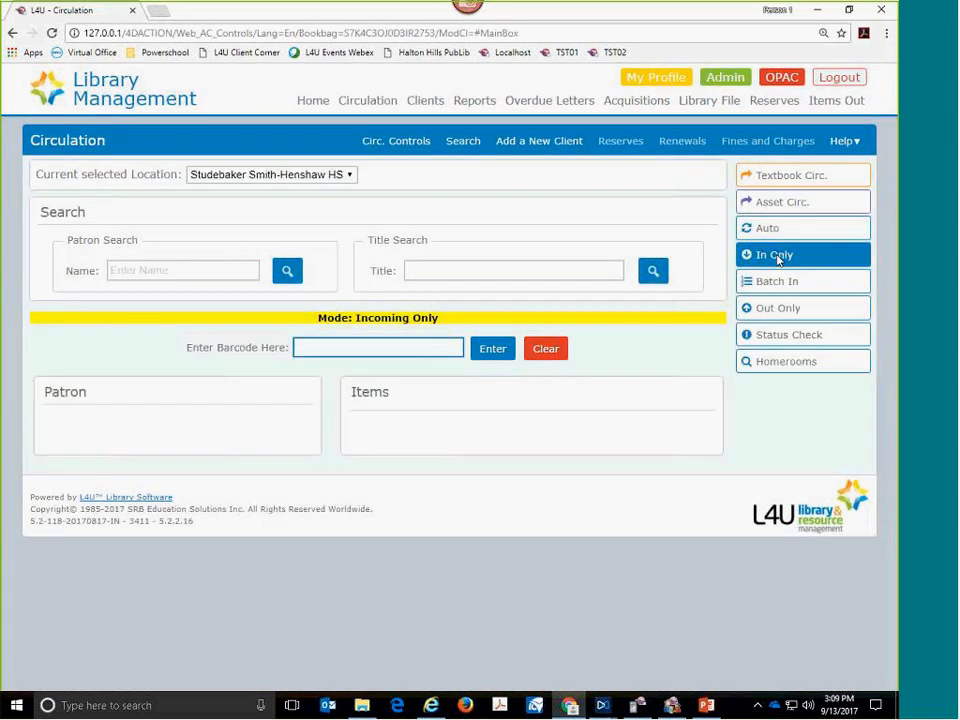
left_click(795, 309)
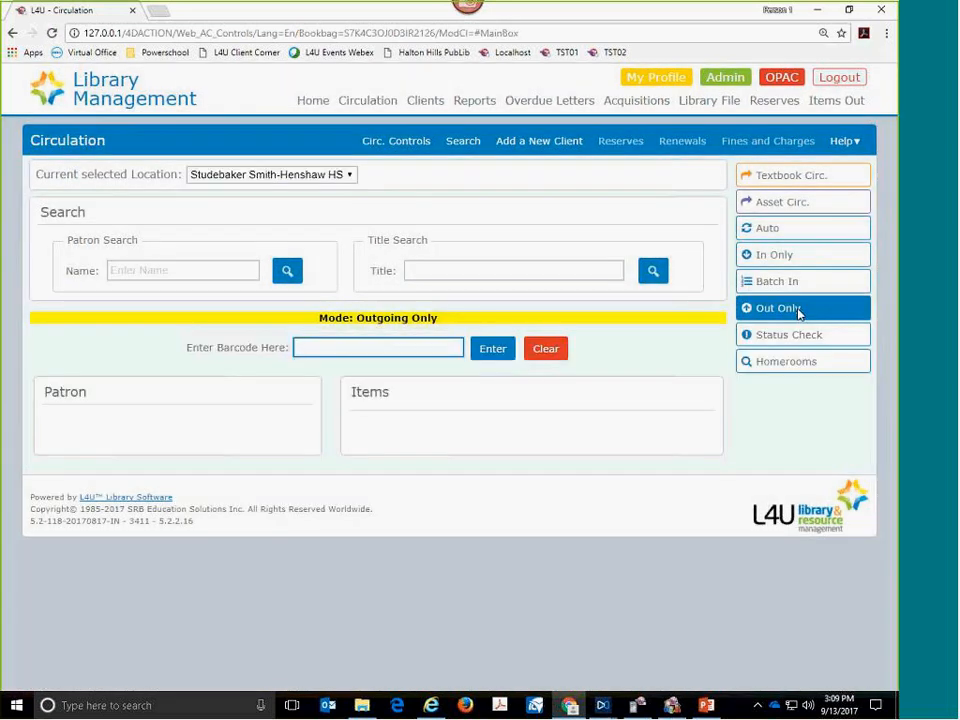
left_click(764, 229)
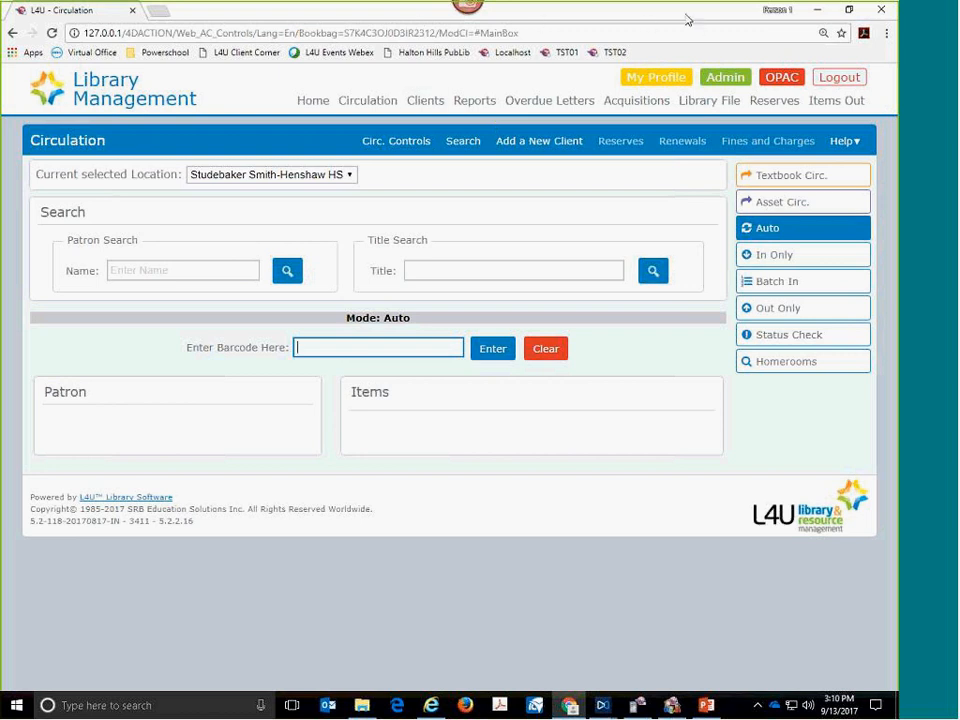
mouse_move(749, 100)
left_mouse_down()
mouse_move(758, 72)
mouse_move(706, 58)
mouse_move(688, 88)
mouse_move(733, 107)
mouse_move(762, 90)
left_mouse_up()
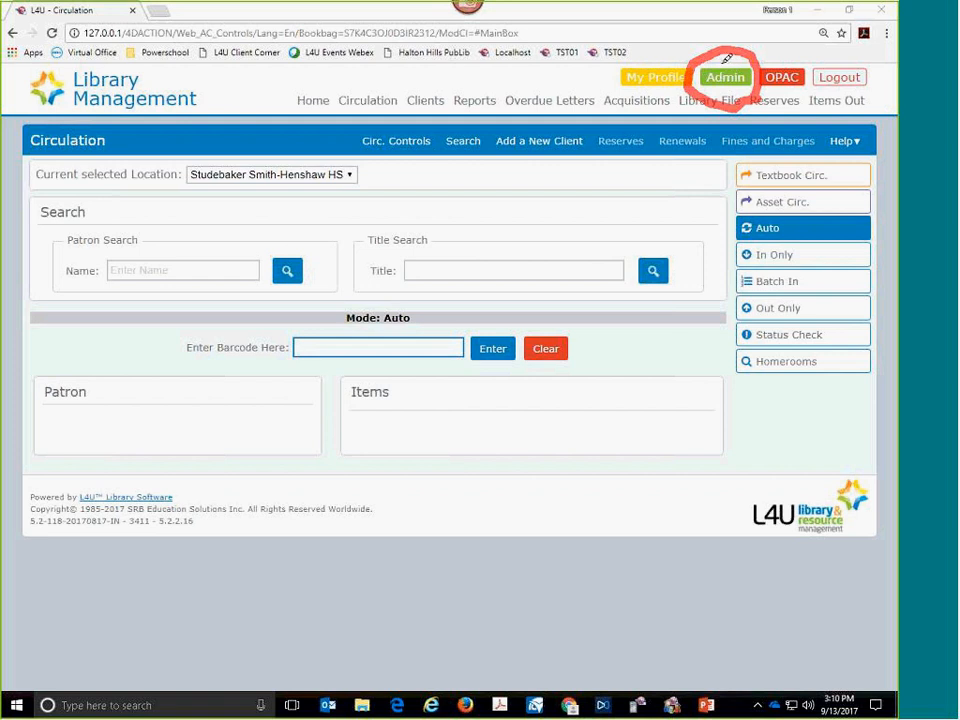
left_click_drag(733, 60, 755, 30)
key("Escape")
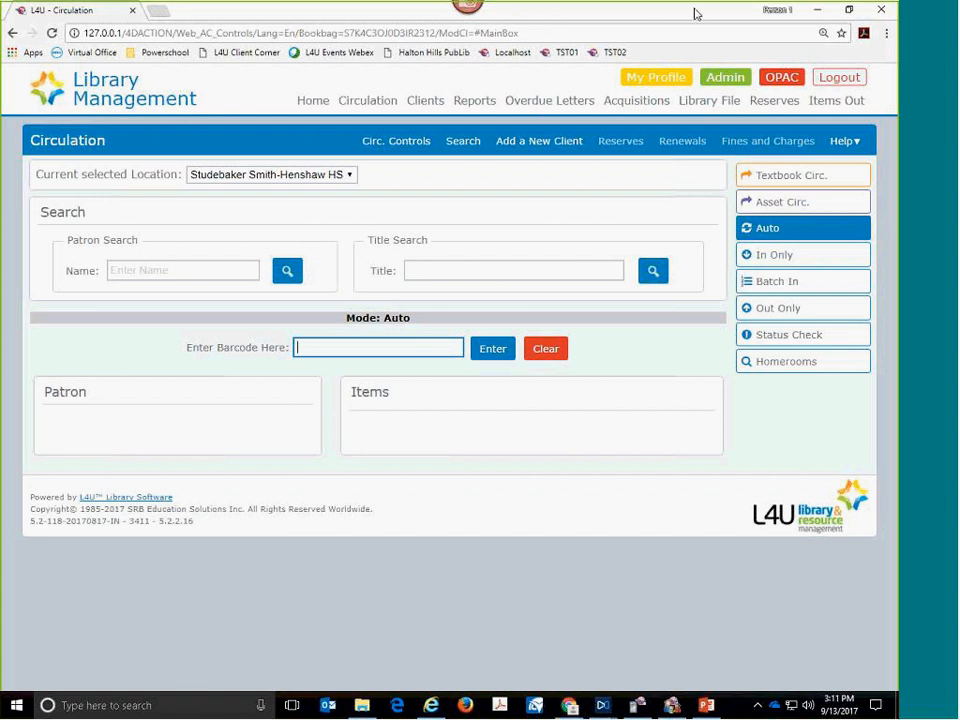
mouse_move(872, 112)
left_mouse_down()
mouse_move(868, 95)
mouse_move(840, 84)
mouse_move(806, 112)
left_mouse_up()
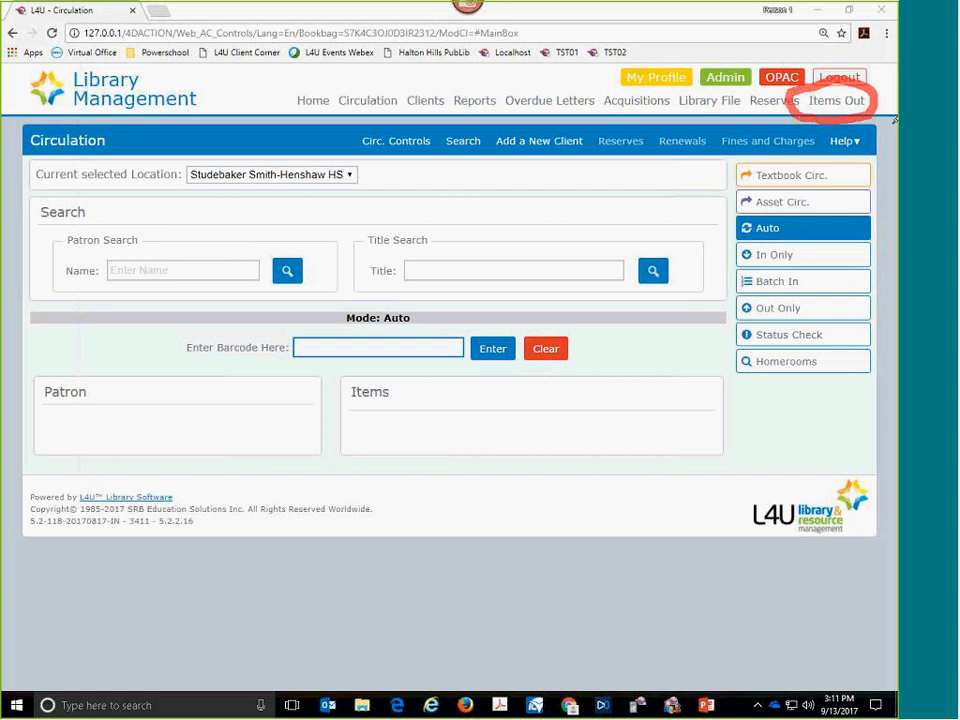
key("Escape")
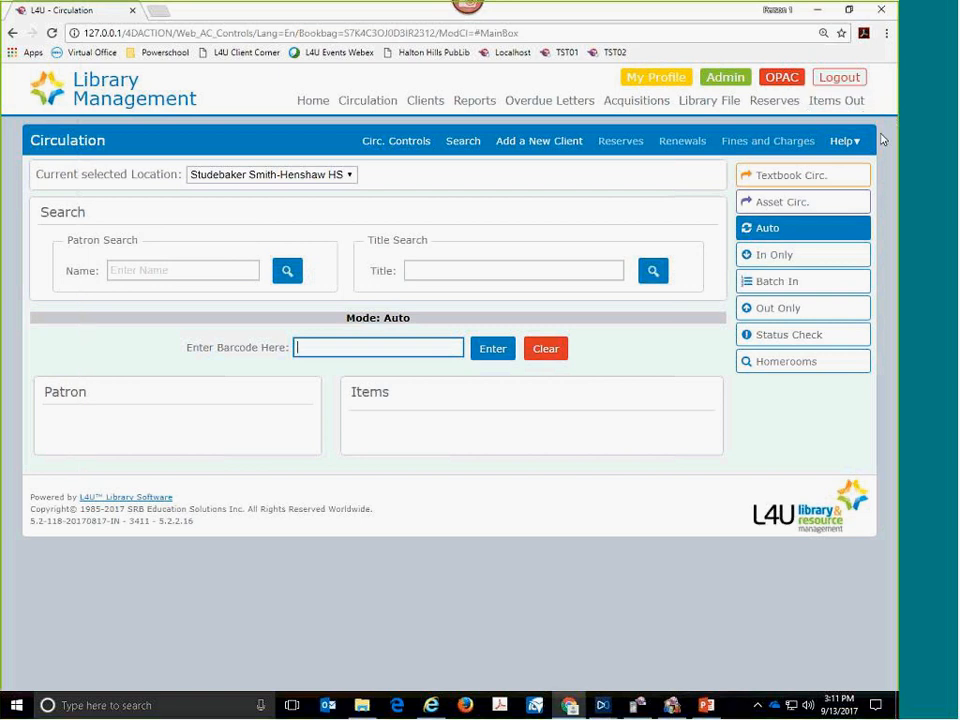
- Open the Items Out list and review its available search criteria, keeping the search by Title
left_click(844, 102)
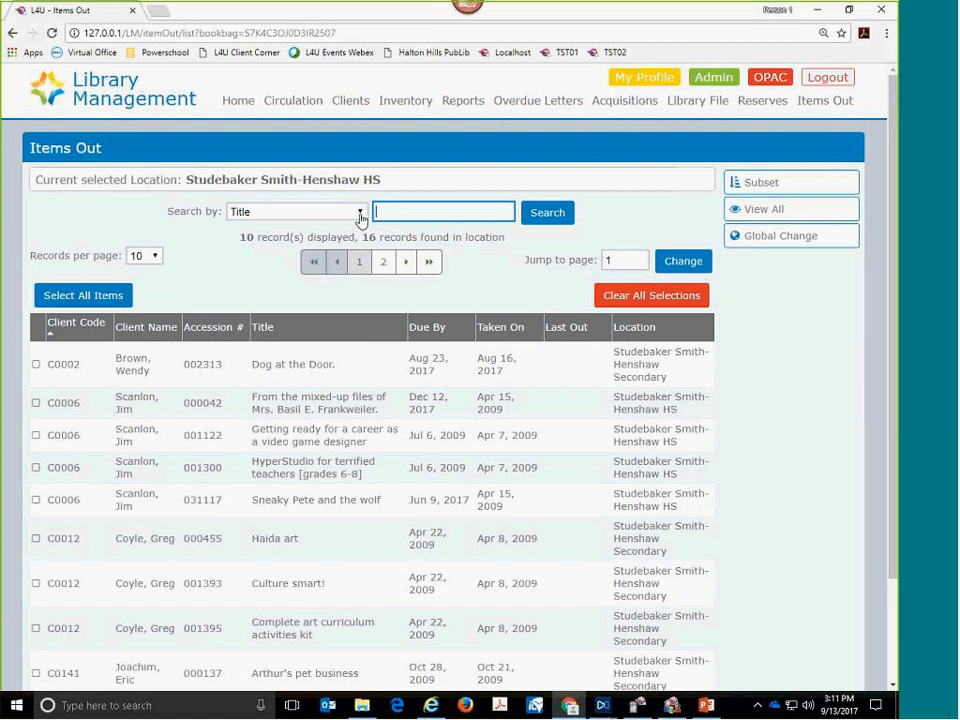
left_click(360, 218)
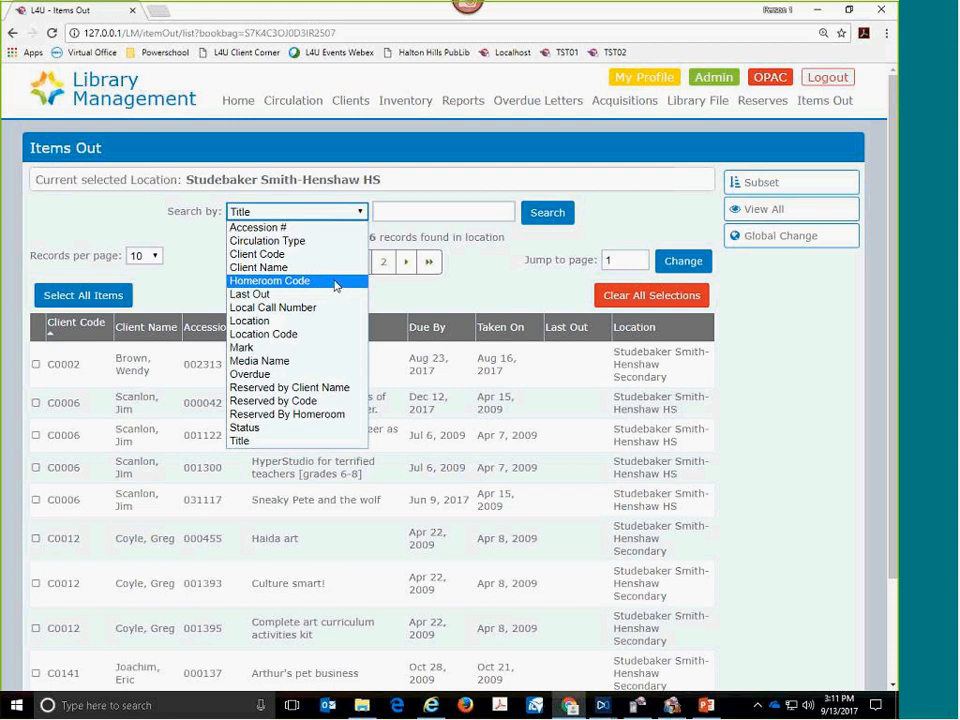
left_click(503, 288)
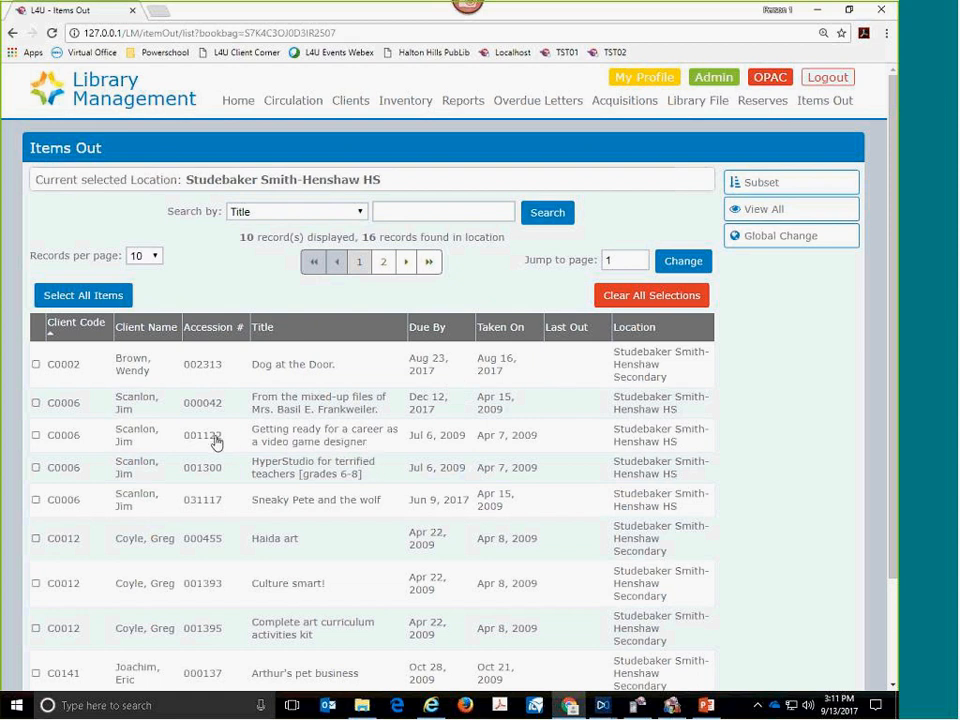
- Review the item-out details of "Getting ready for a career as a video game designer" and return to the list
left_click(380, 441)
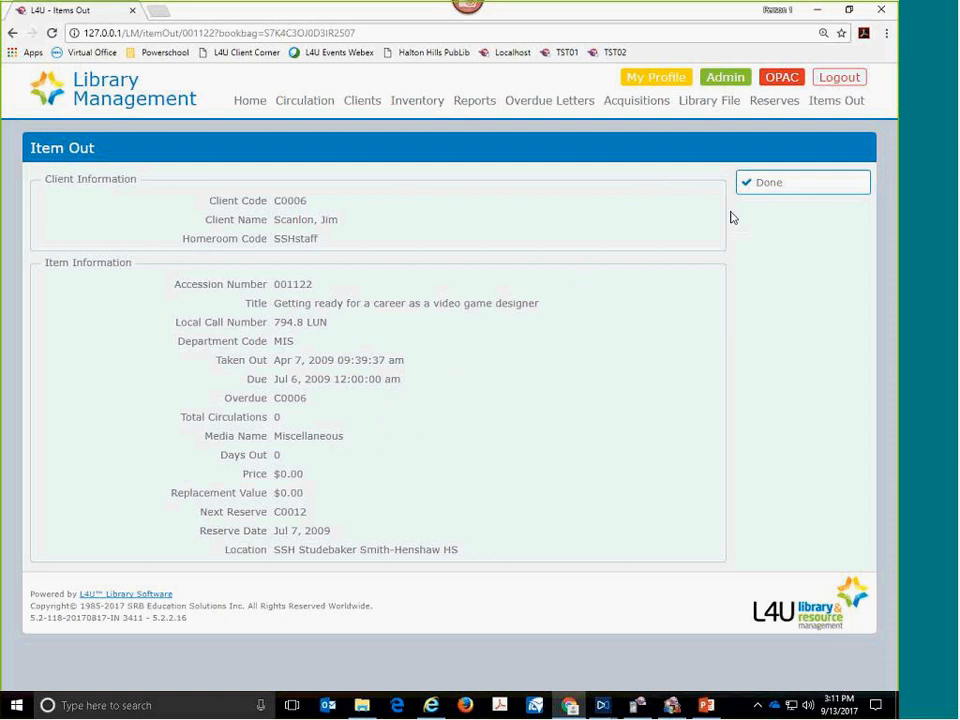
left_click(755, 188)
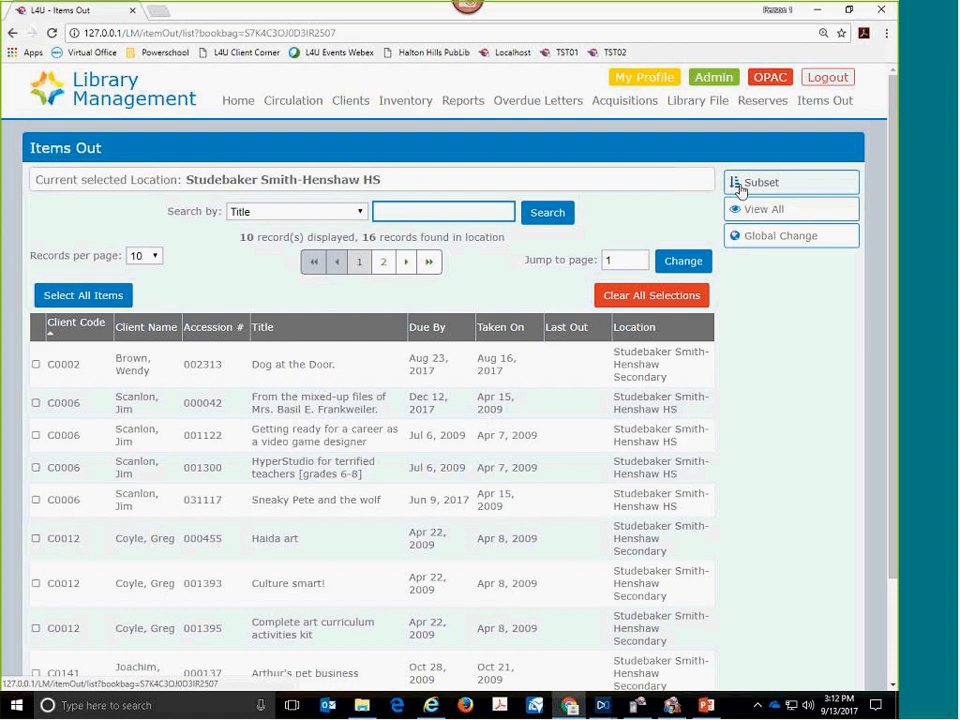
- Sort the items by Taken On and select Access math, From sea to shining sea, Grimm's fairy tales, Haida art, Culture smart! and Complete art curriculum activities kit
left_click(500, 330)
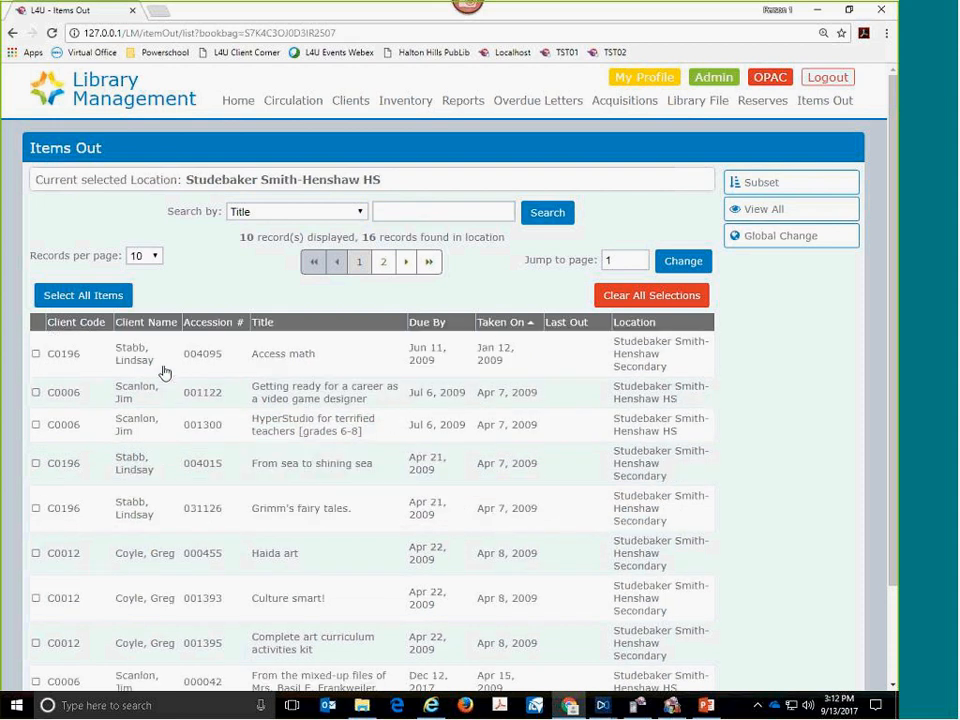
left_click_drag(161, 369, 163, 422)
left_click(158, 438)
left_click(156, 398)
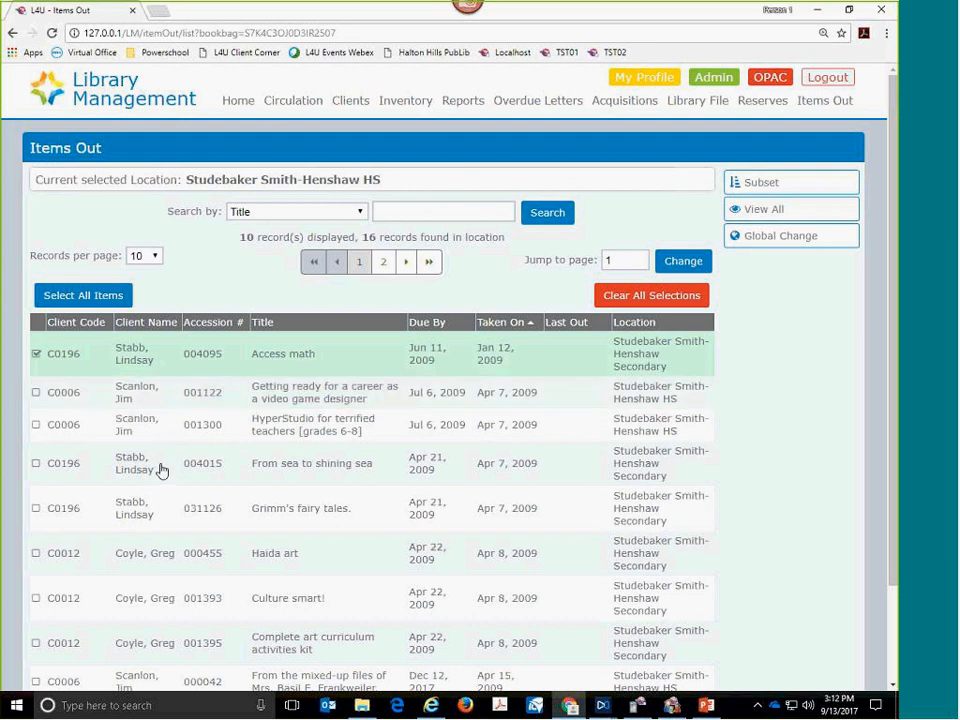
left_click(161, 470)
left_click(155, 513)
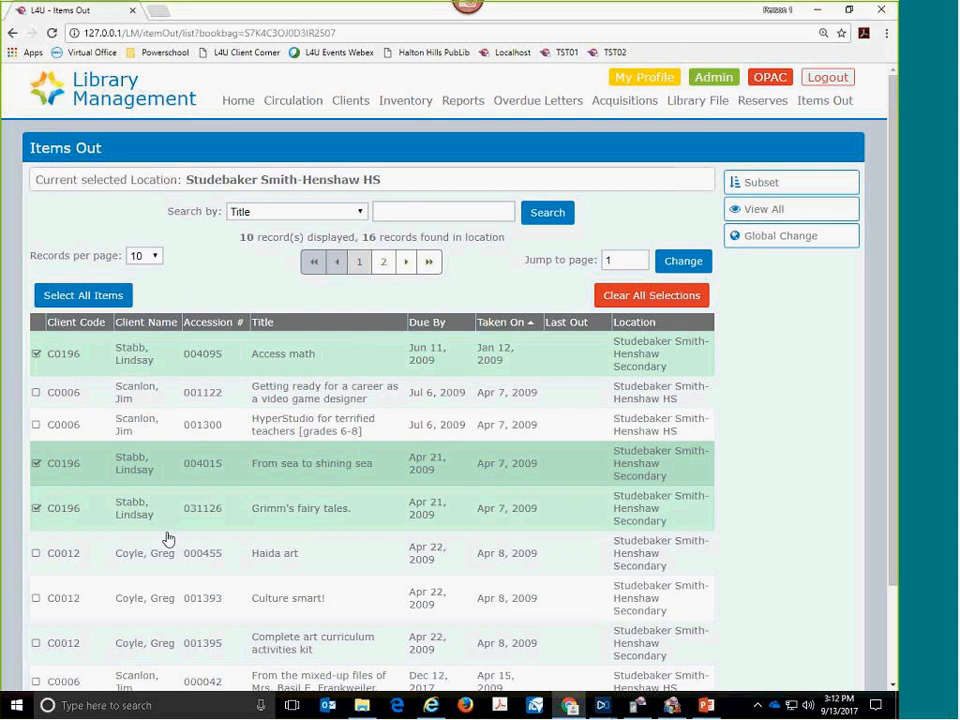
left_click(172, 562)
left_click(169, 600)
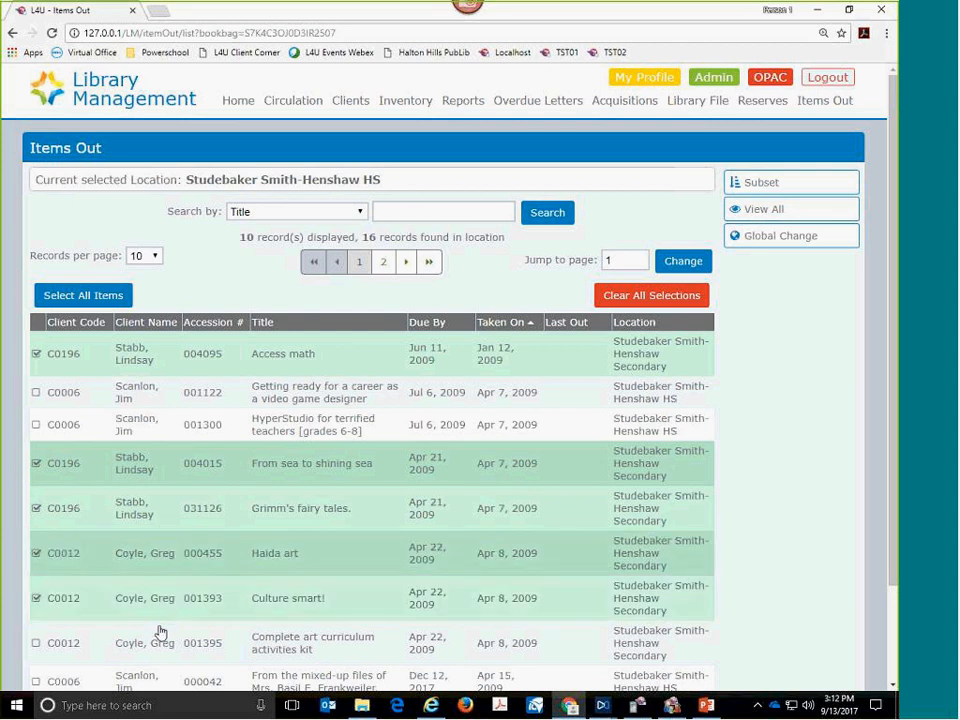
left_click(163, 638)
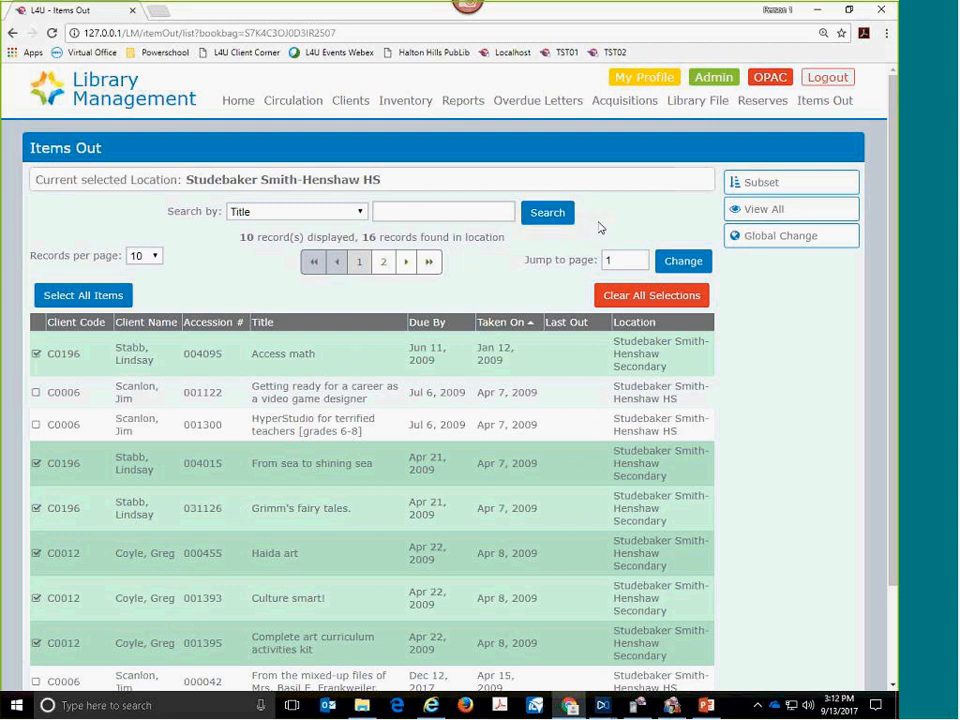
- Apply a global change to only the highlighted records, with new due date 9/29/2017 and overdue items marked as not overdue
left_click(752, 240)
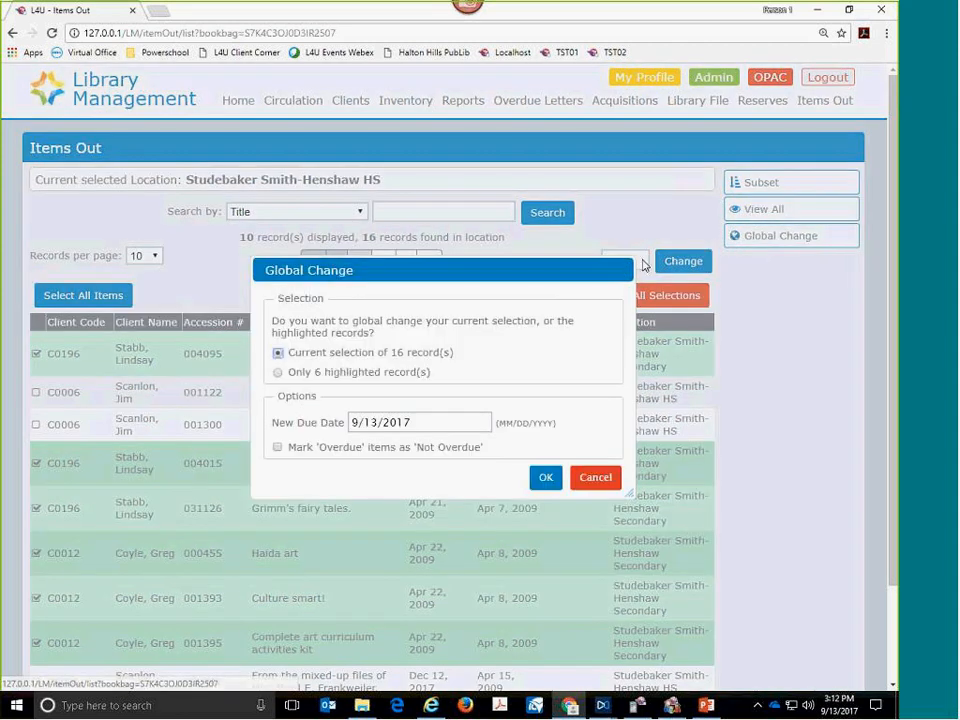
left_click(350, 373)
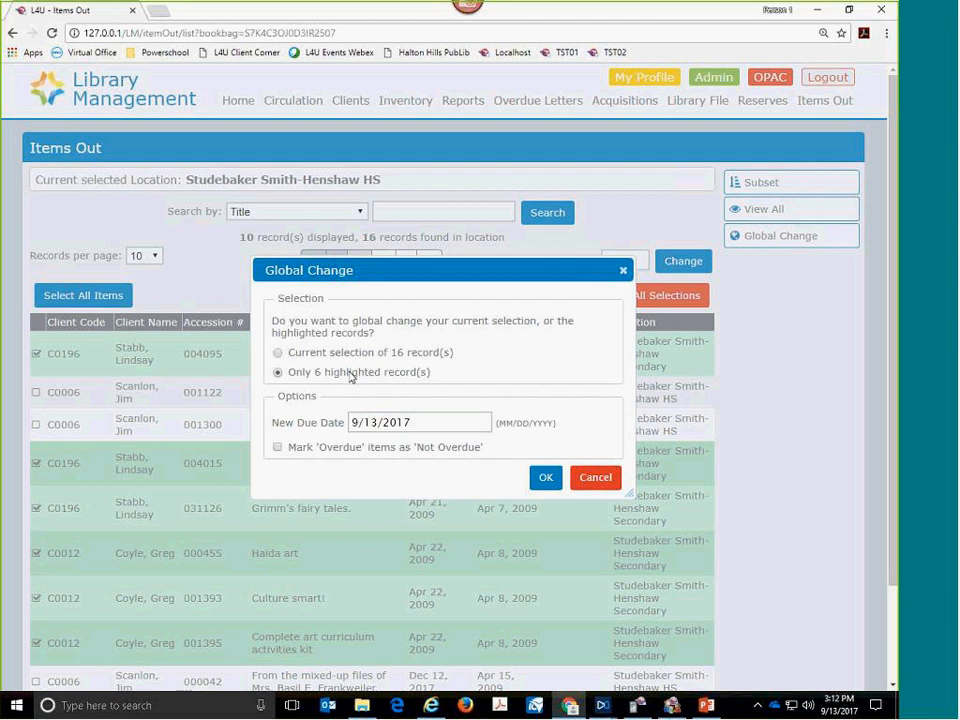
left_click(376, 424)
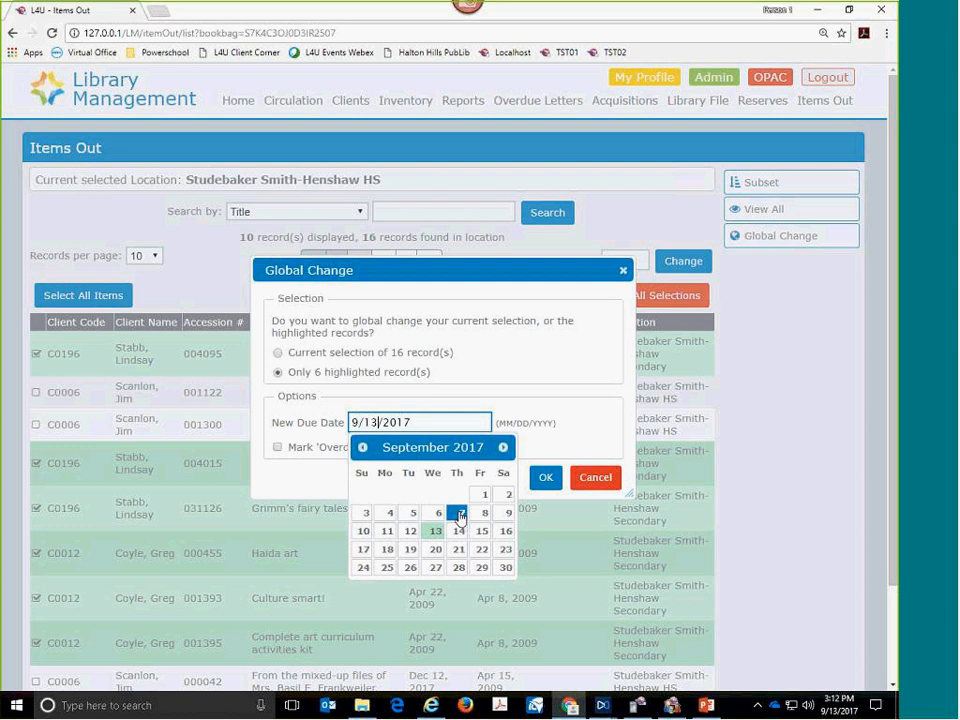
left_click(481, 567)
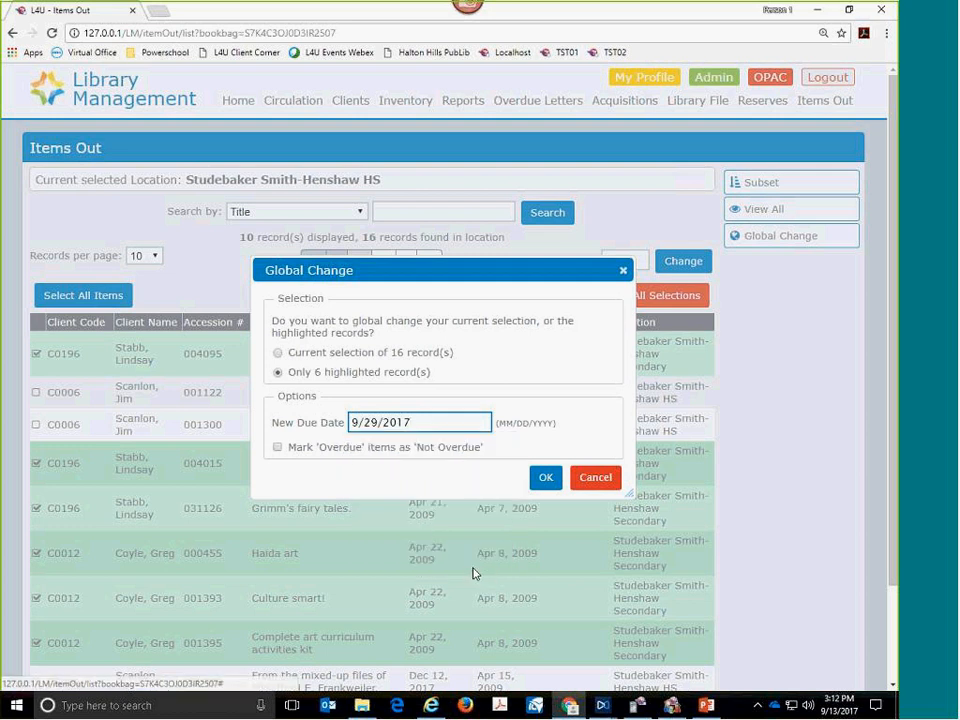
left_click(278, 448)
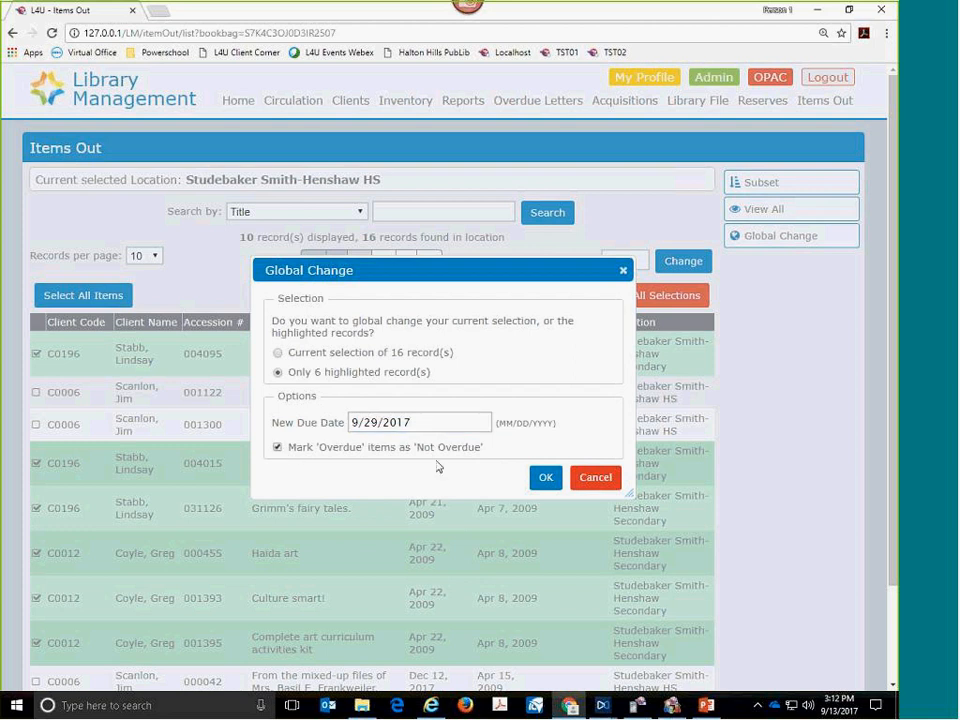
left_click(546, 479)
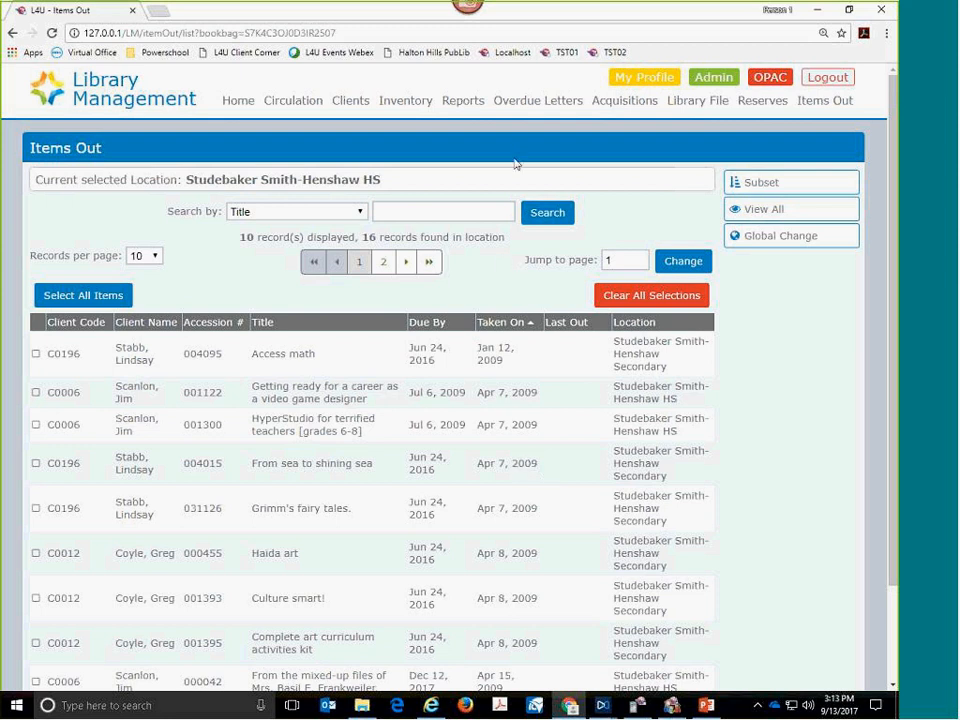
- Go to the reports and open the options for the Items Overdue Report
left_click(463, 101)
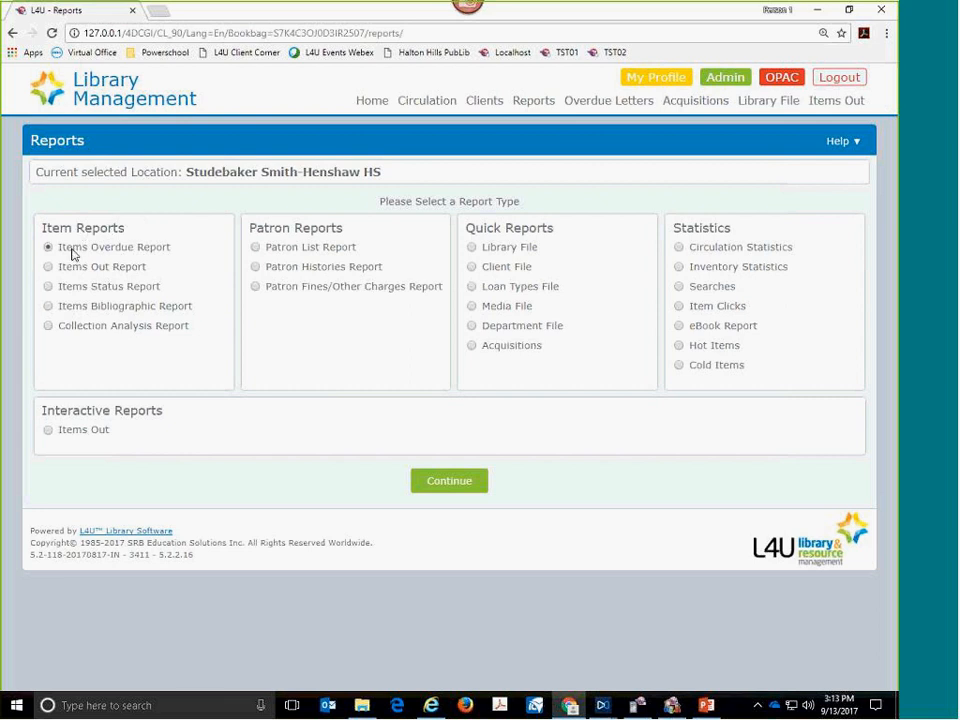
left_click_drag(64, 249, 130, 268)
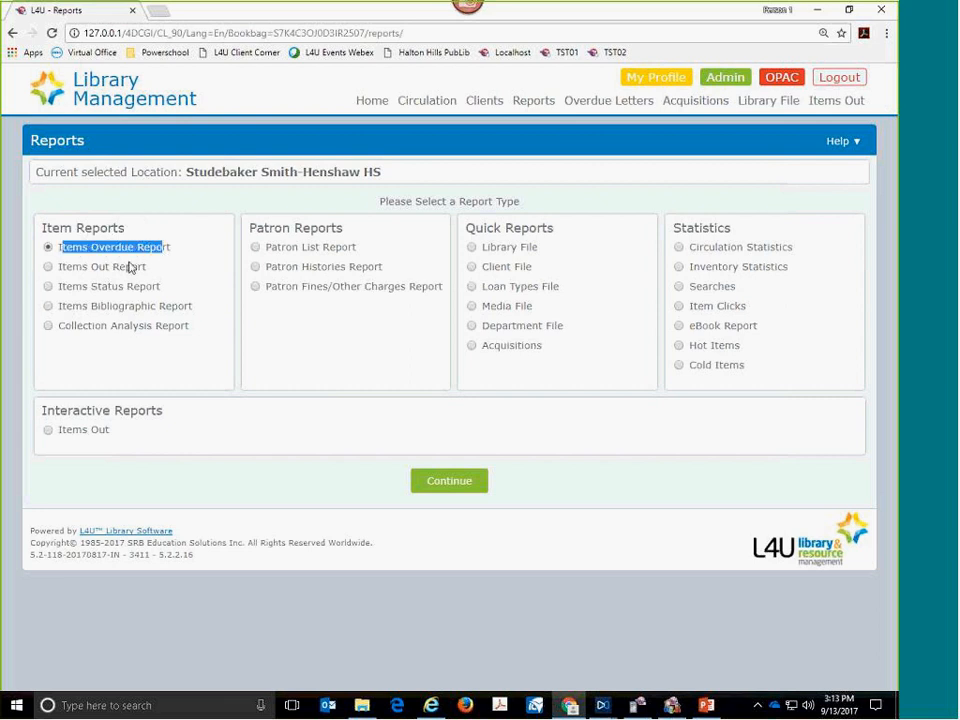
left_click(67, 271)
left_click_drag(70, 273, 160, 276)
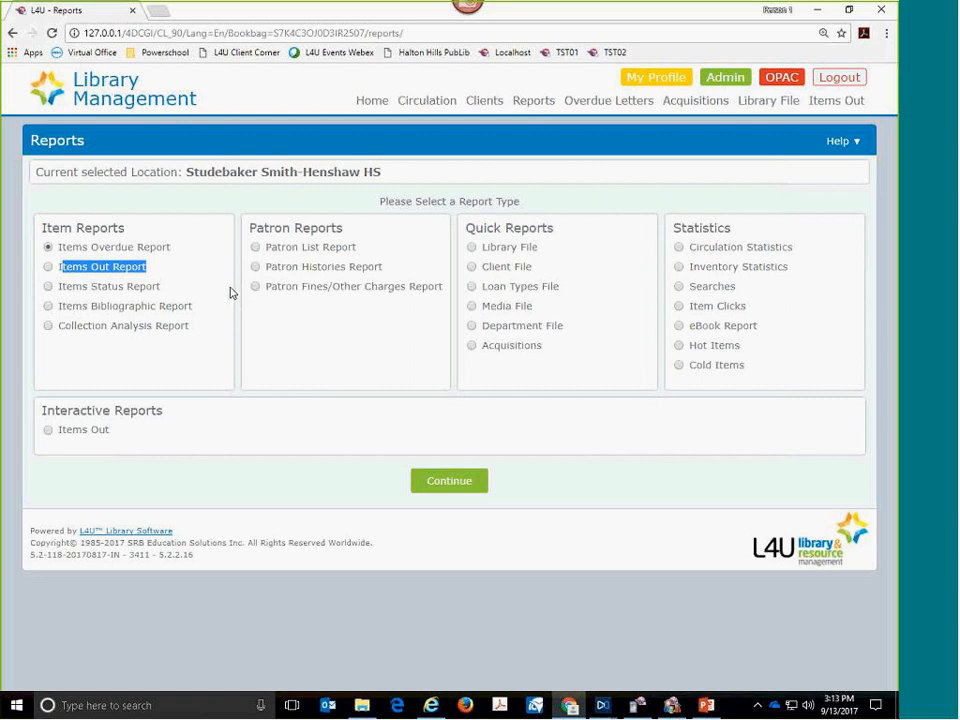
left_click(210, 279)
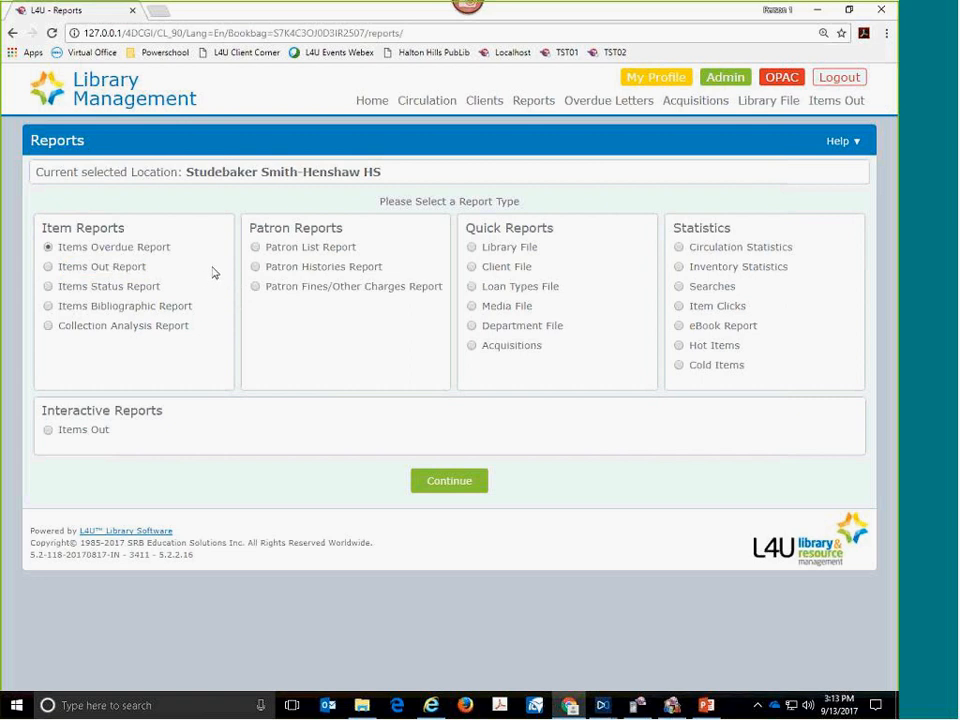
left_click(80, 271)
left_click(84, 250)
left_click(457, 484)
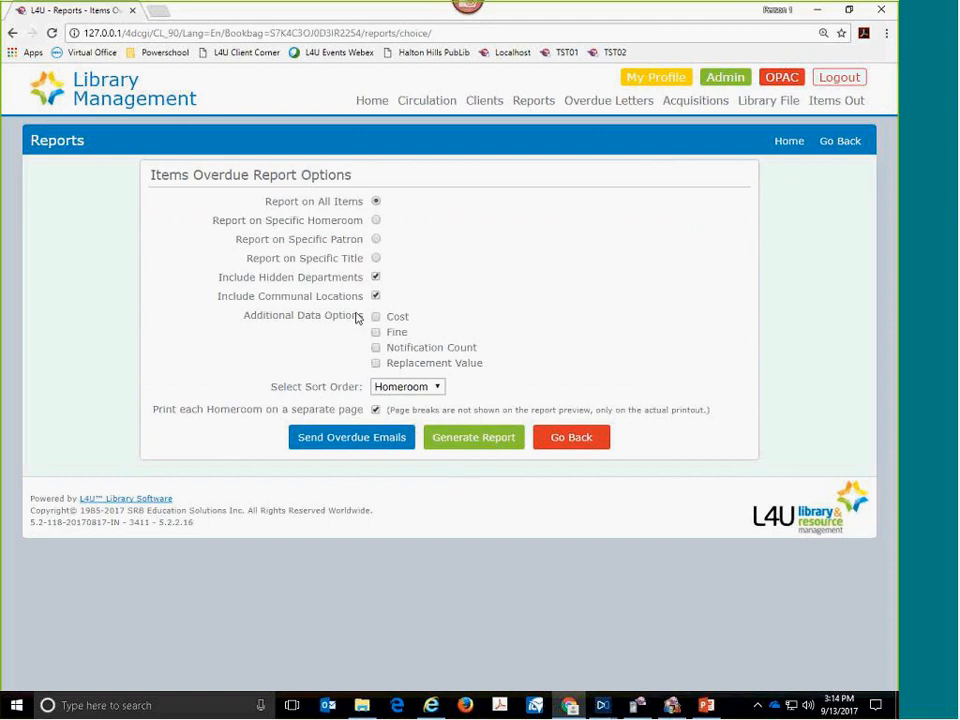
- Review the overdue report's scope choices, trying Specific Homeroom, and return the scope to all items
left_click_drag(267, 202, 355, 207)
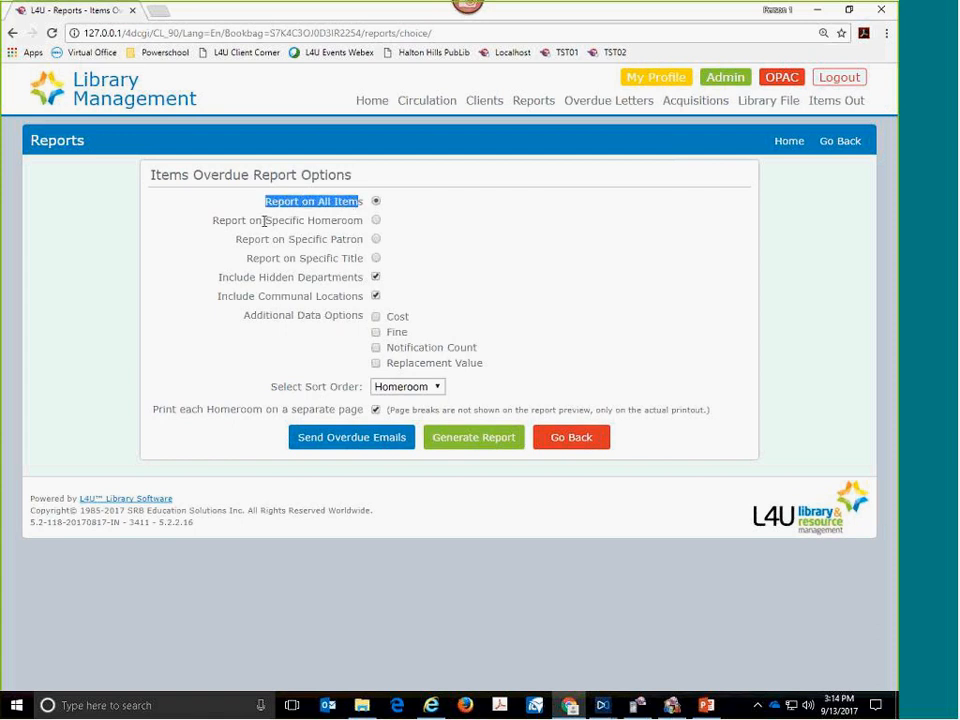
left_click_drag(265, 220, 357, 221)
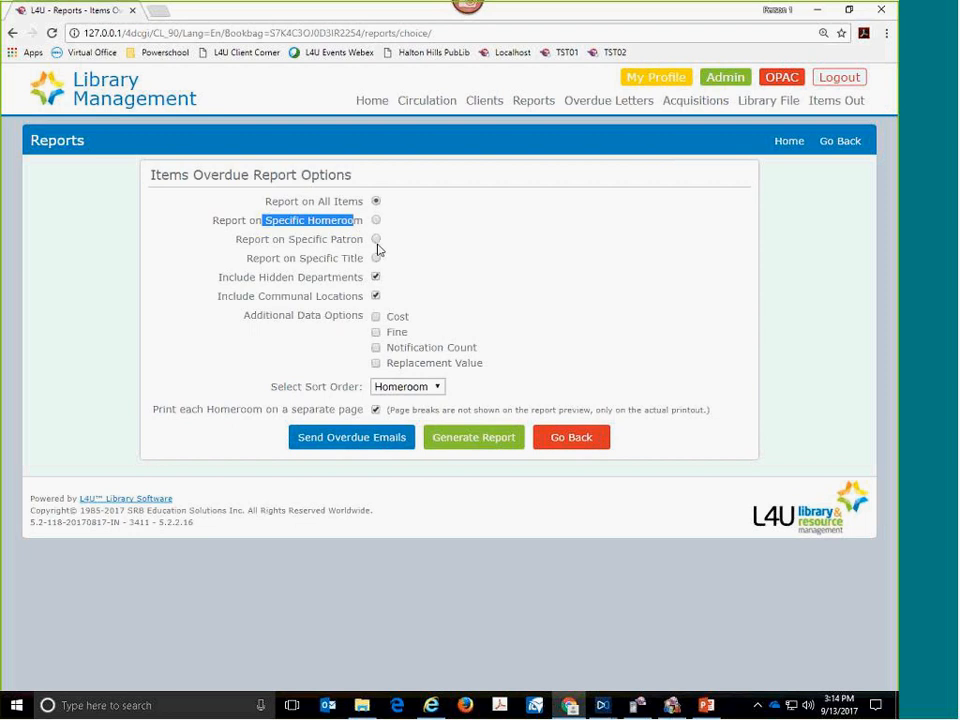
left_click(376, 221)
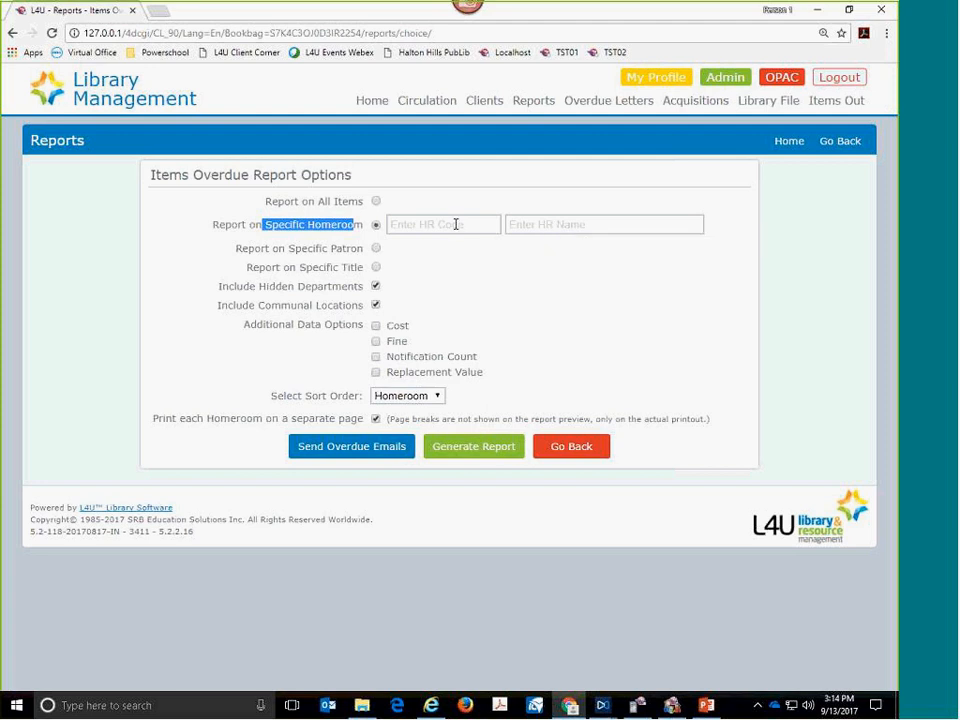
left_click(376, 201)
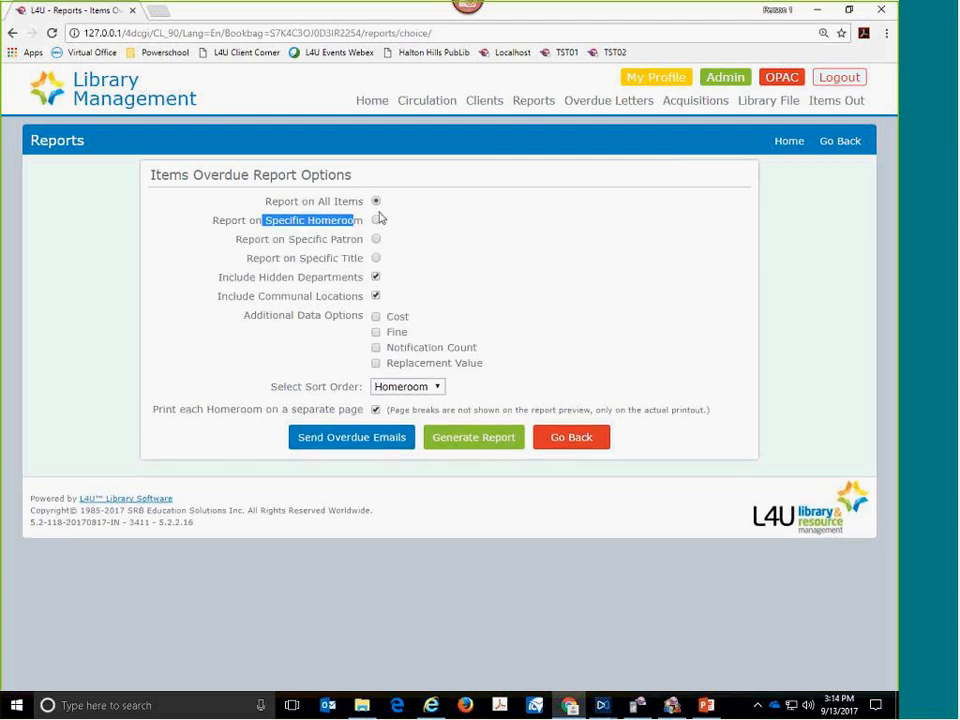
left_click(311, 238)
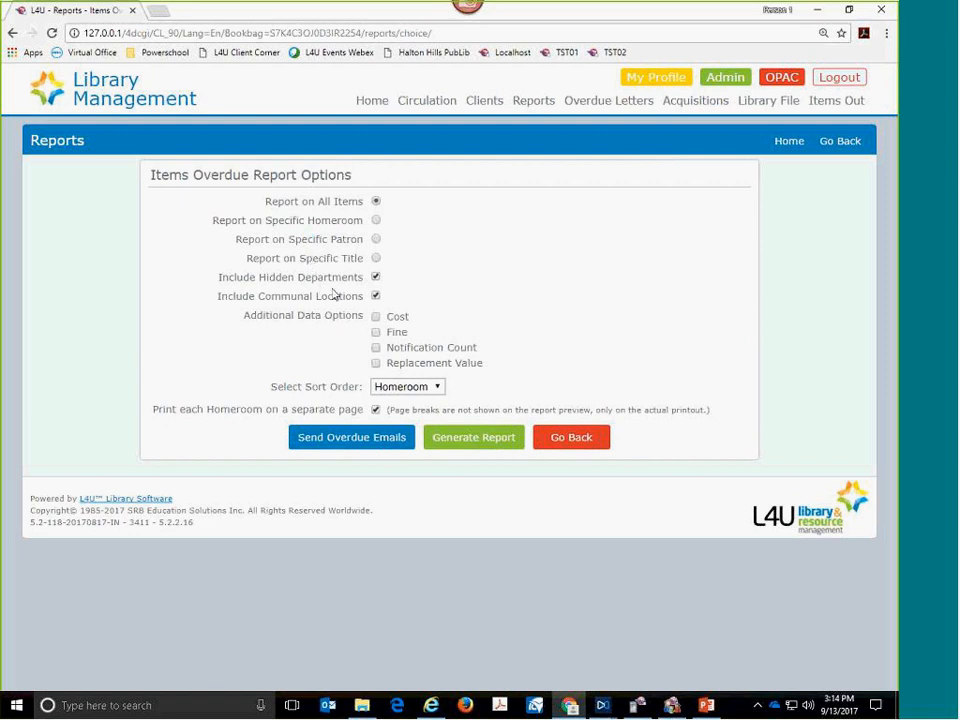
- Exclude hidden departments, include Replacement Value, and generate the Items Overdue Report
left_click_drag(230, 281, 343, 287)
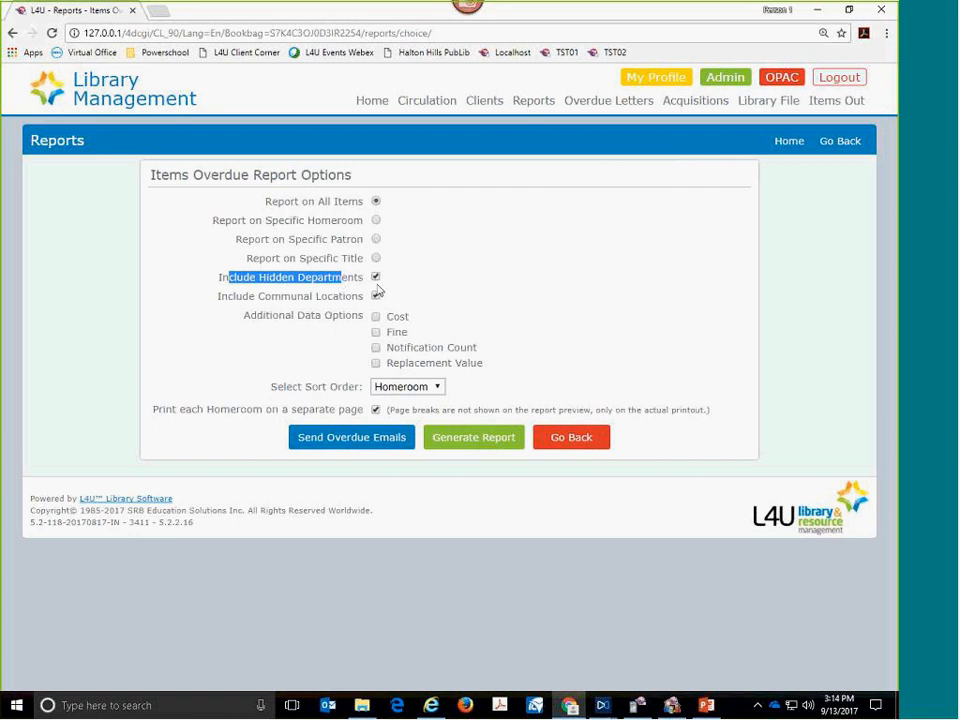
left_click(390, 281)
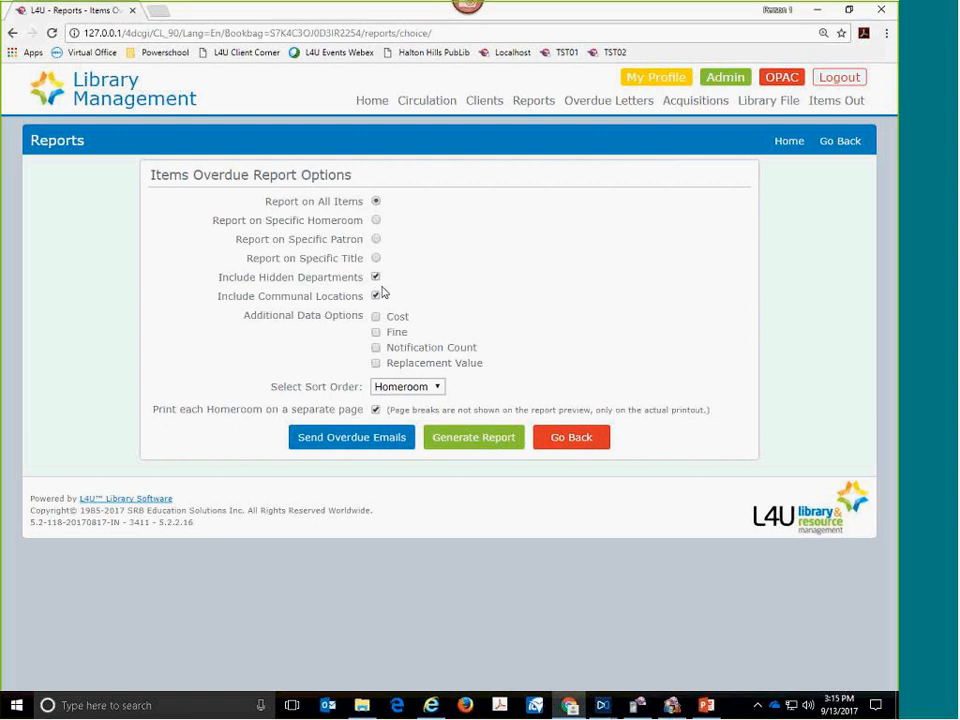
left_click(376, 278)
left_click(377, 365)
left_click_drag(153, 412, 353, 417)
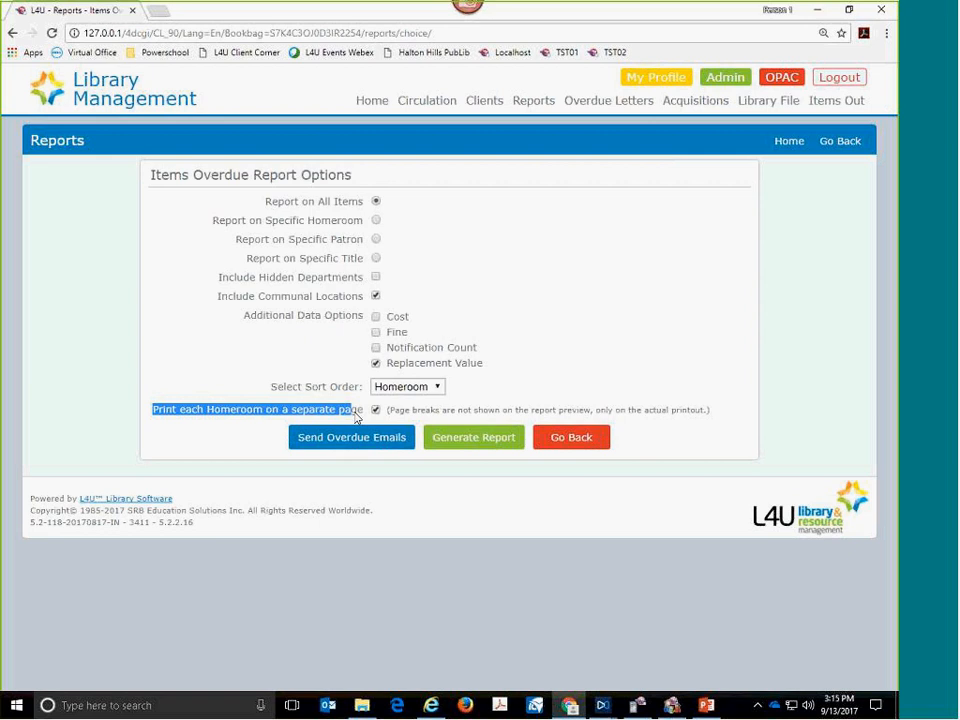
left_click(446, 467)
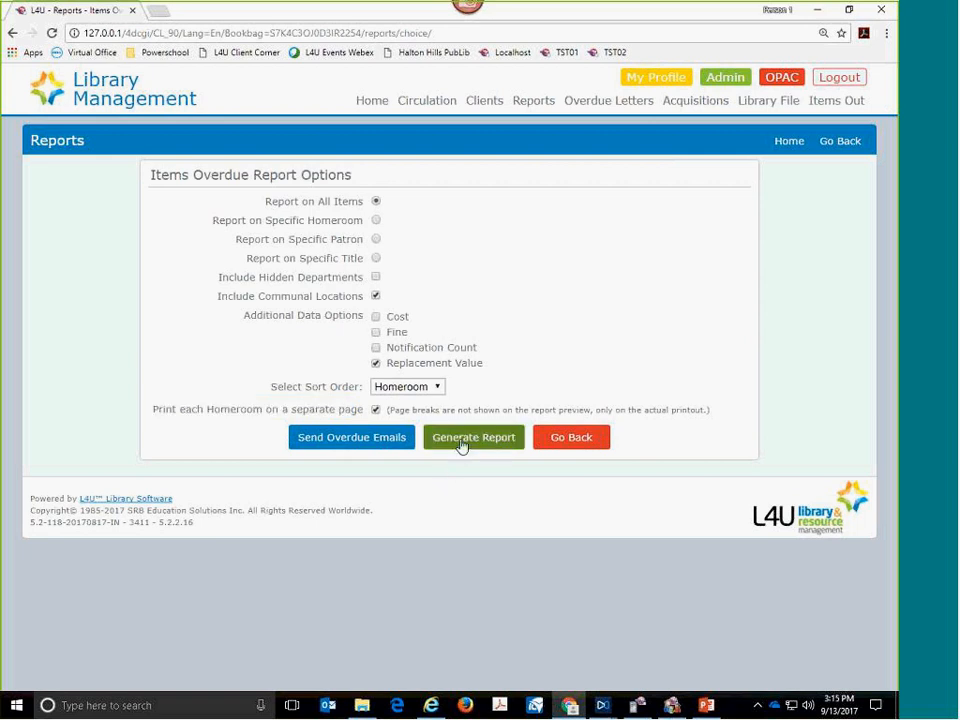
left_click(462, 445)
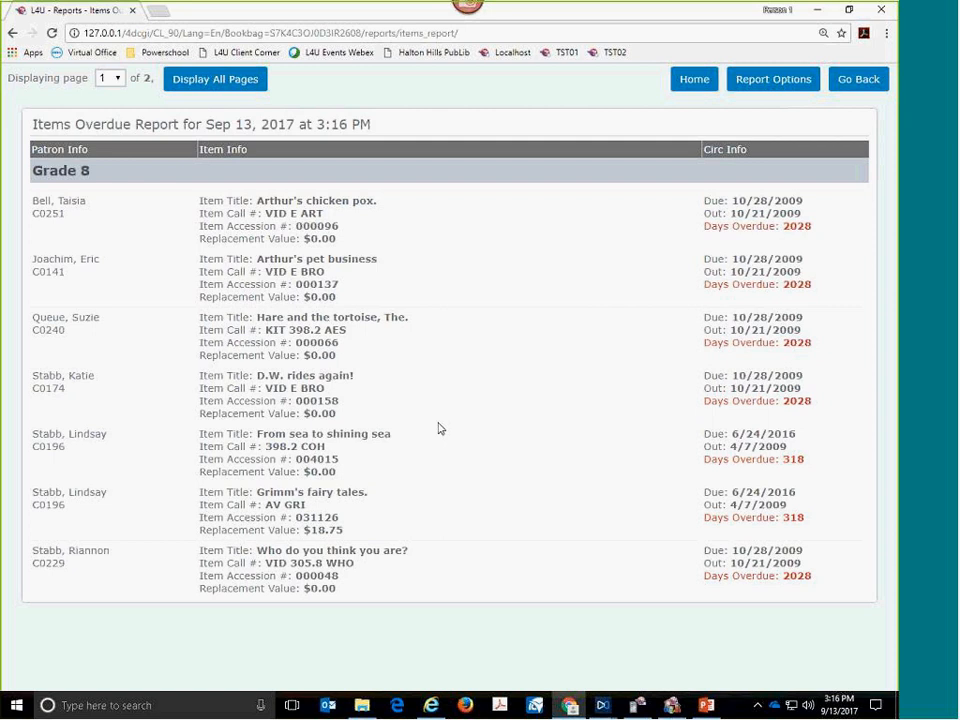
- Review the overdue report with all pages displayed, and return to the report options
left_click(224, 88)
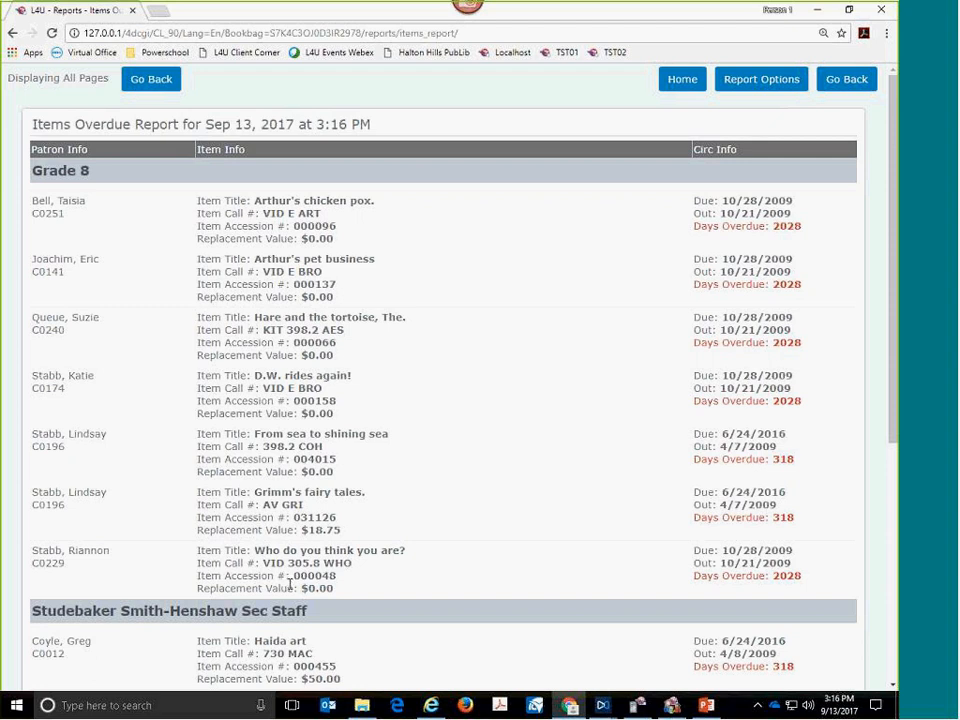
scroll(306, 608, "down", 3)
scroll(308, 602, "down", 5)
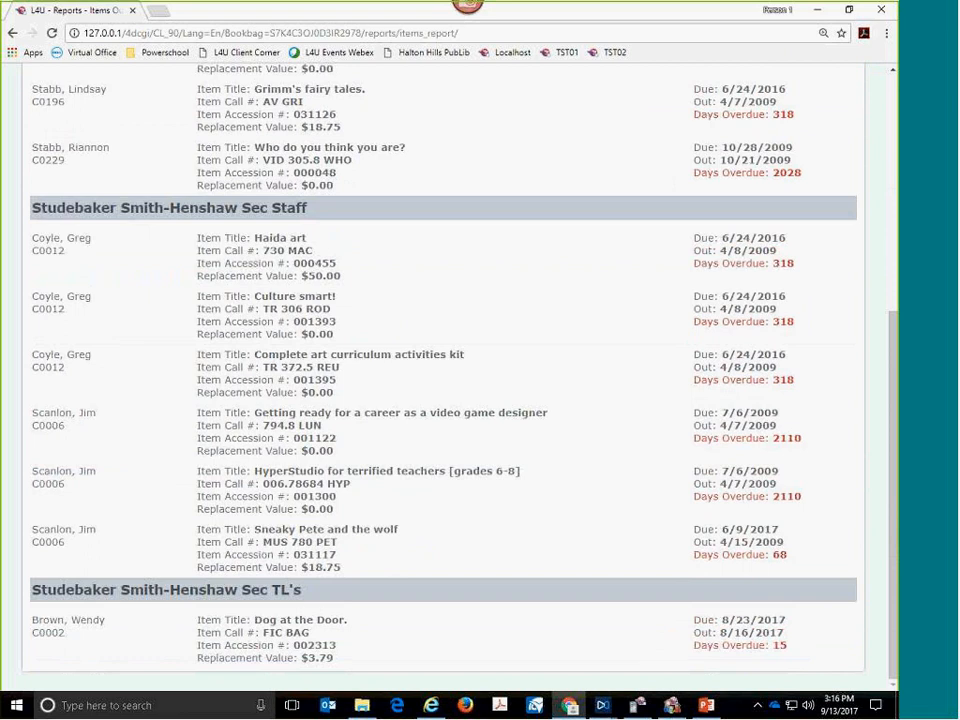
scroll(351, 608, "up", 8)
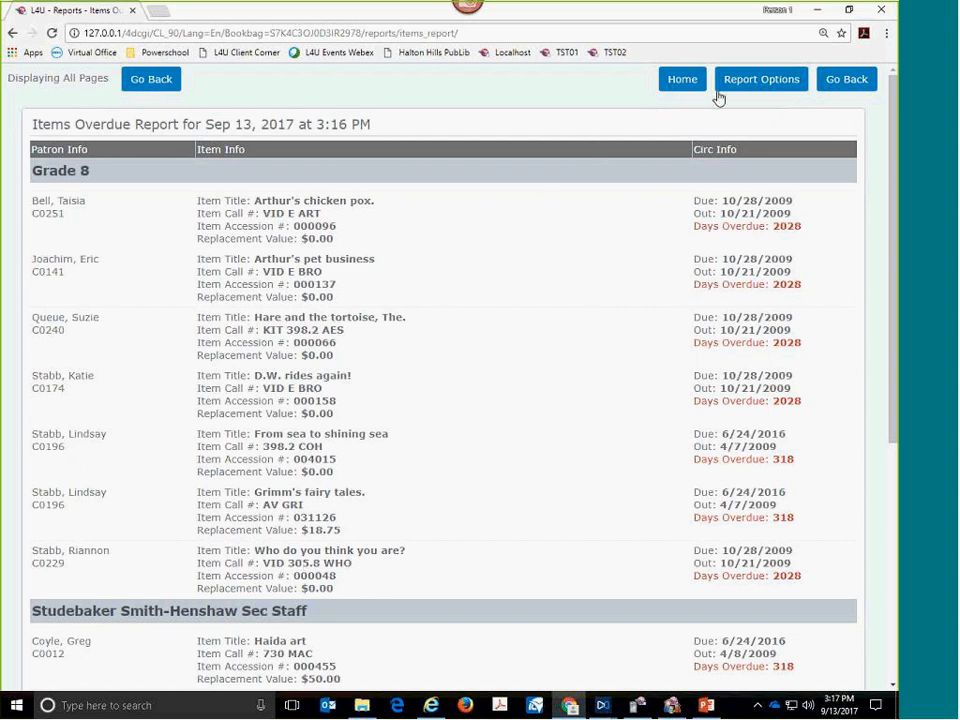
left_click(843, 82)
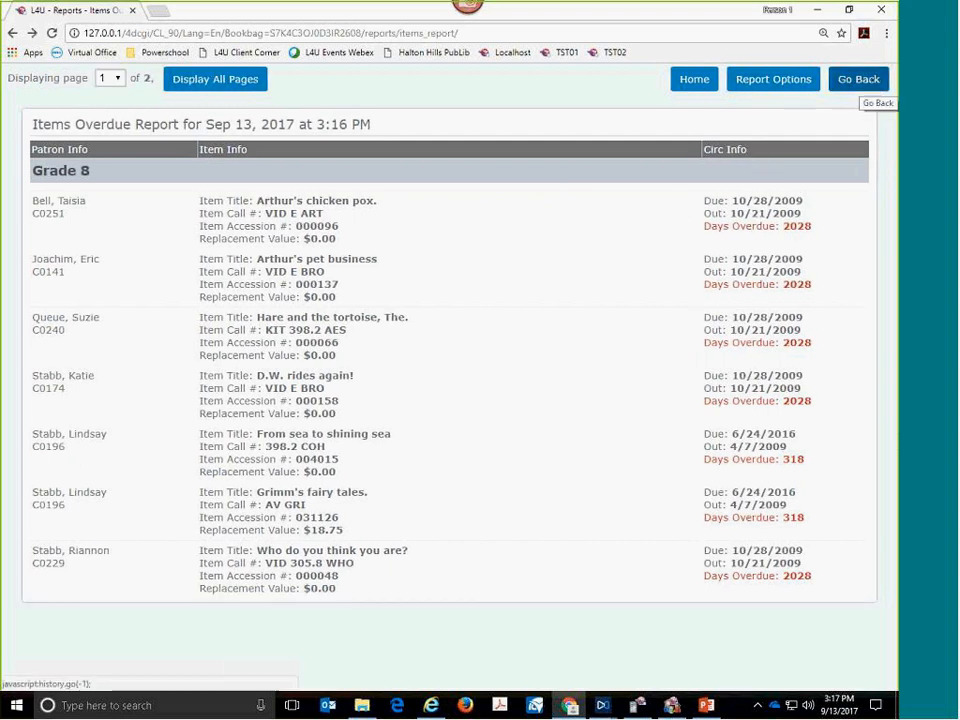
left_click(862, 84)
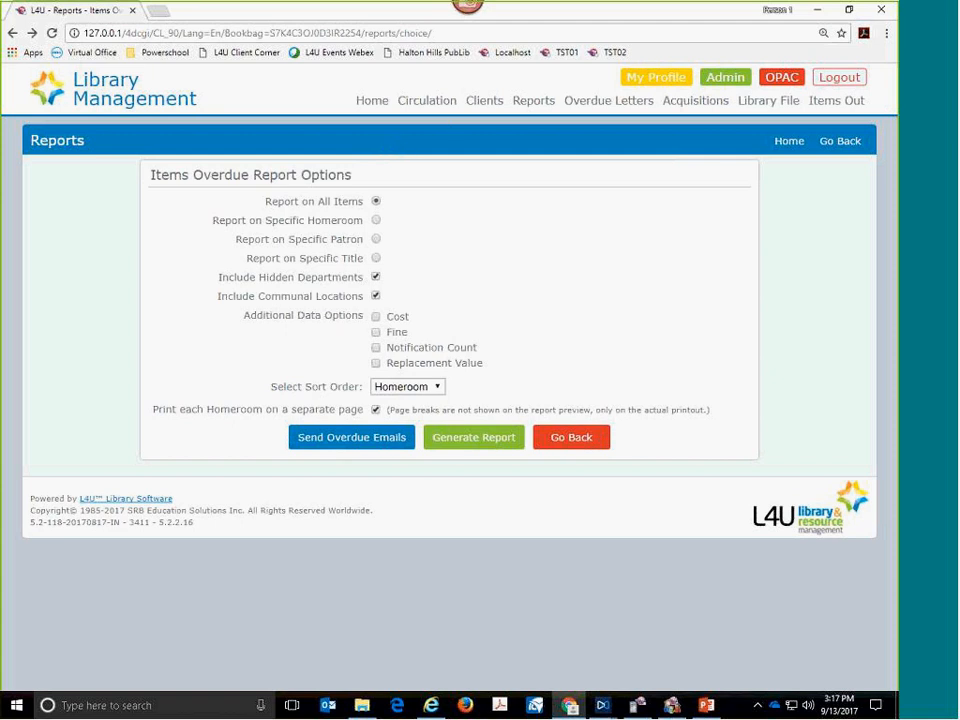
- Go to Acquisitions and open a blank form for adding a new record
left_click(689, 106)
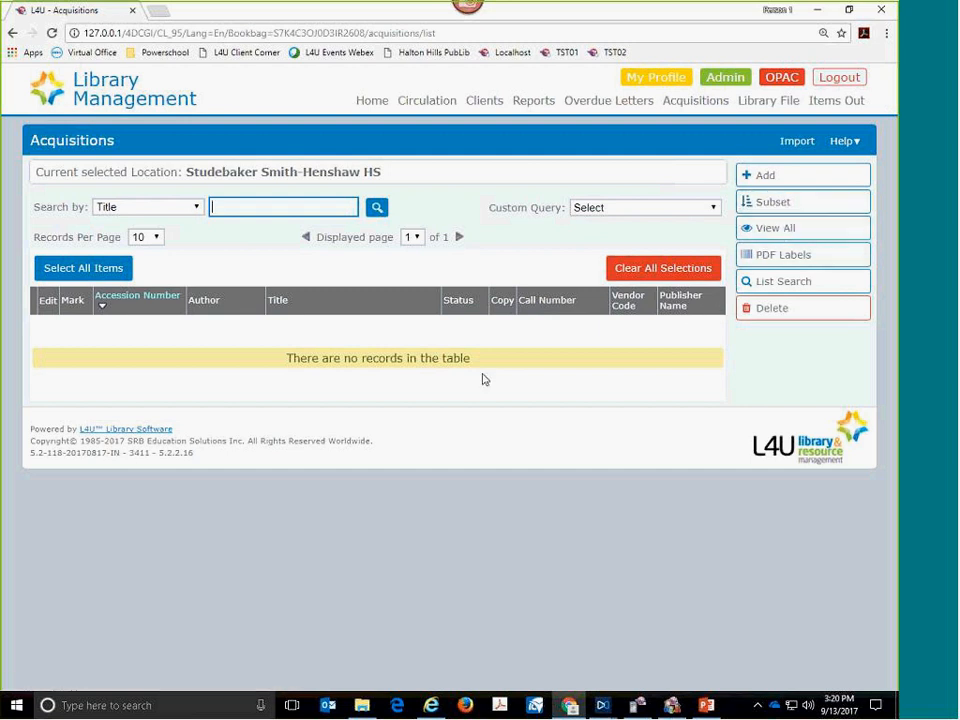
left_click(449, 358)
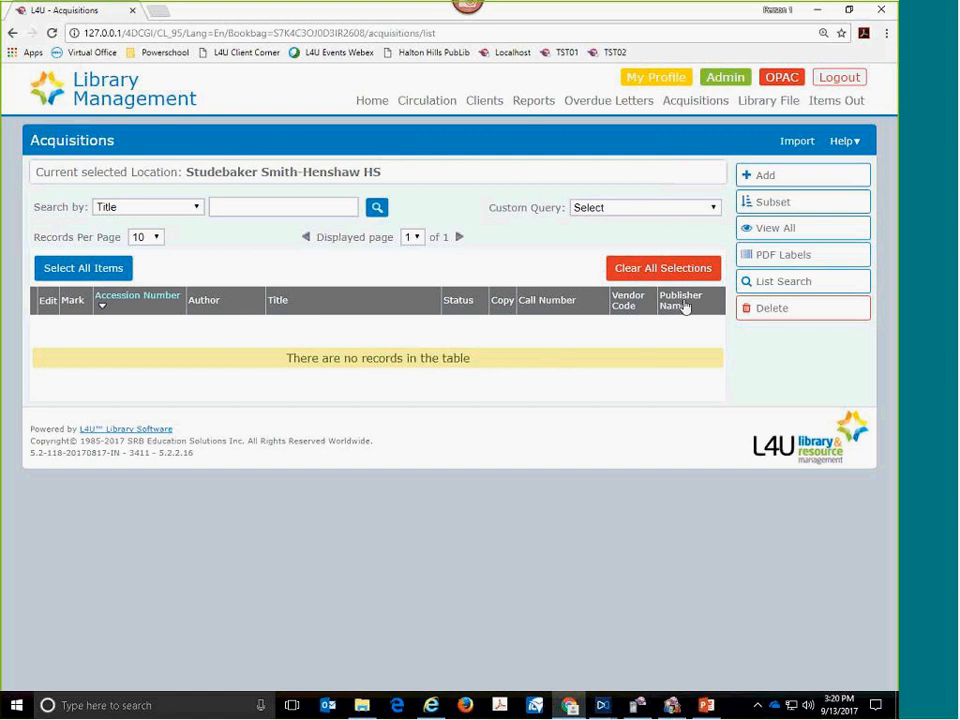
left_click(744, 180)
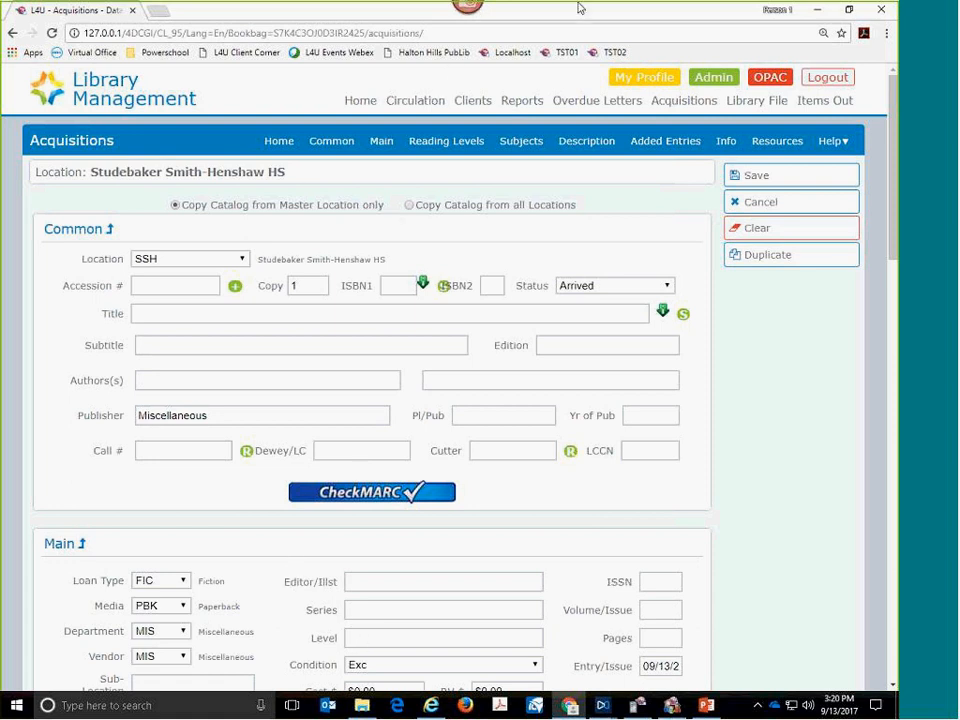
left_click_drag(174, 206, 527, 205)
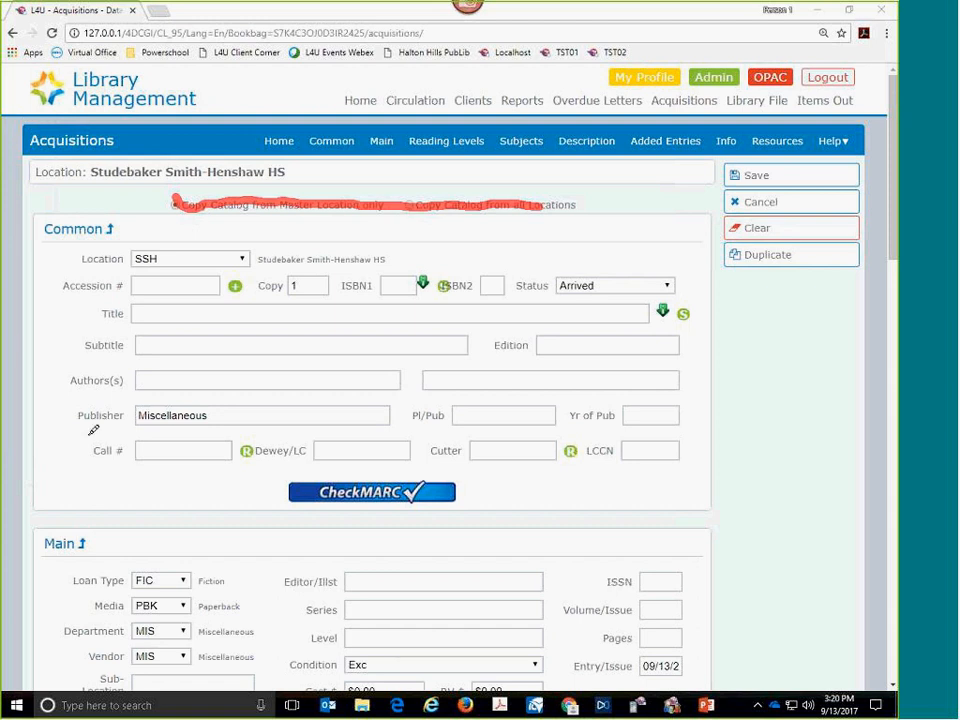
left_click_drag(85, 430, 105, 432)
mouse_move(86, 566)
left_mouse_down()
mouse_move(70, 568)
mouse_move(42, 635)
mouse_move(70, 663)
mouse_move(92, 660)
left_mouse_up()
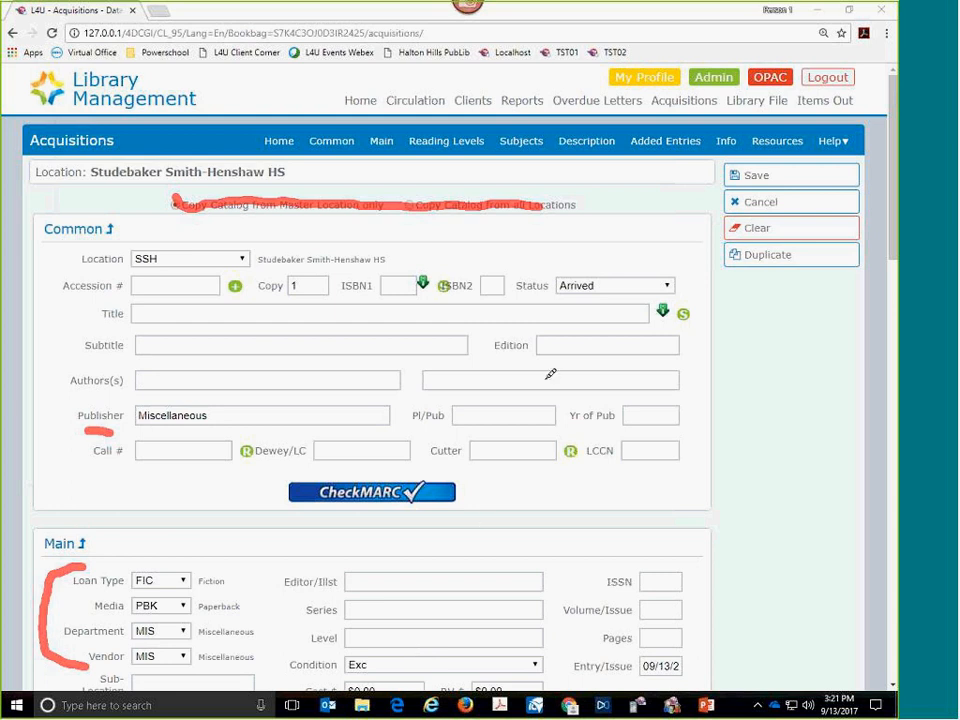
mouse_move(506, 279)
left_mouse_down()
mouse_move(520, 269)
mouse_move(508, 296)
left_mouse_up()
key("Escape")
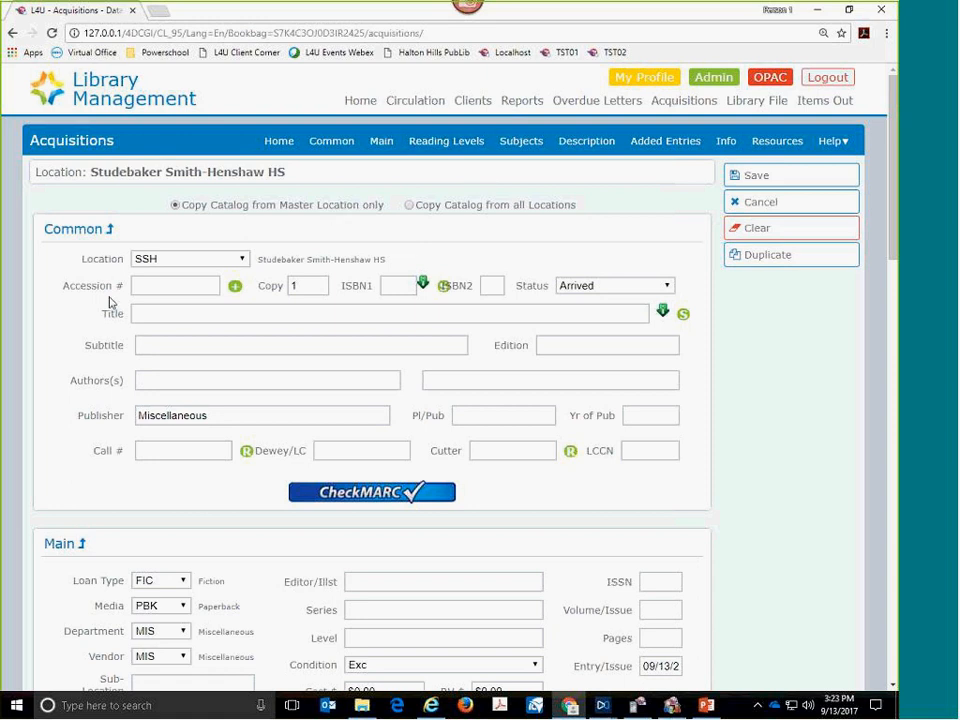
- Generate the next accession number, fill in the book's ISBN1, and run a CheckMARC search
left_click(158, 287)
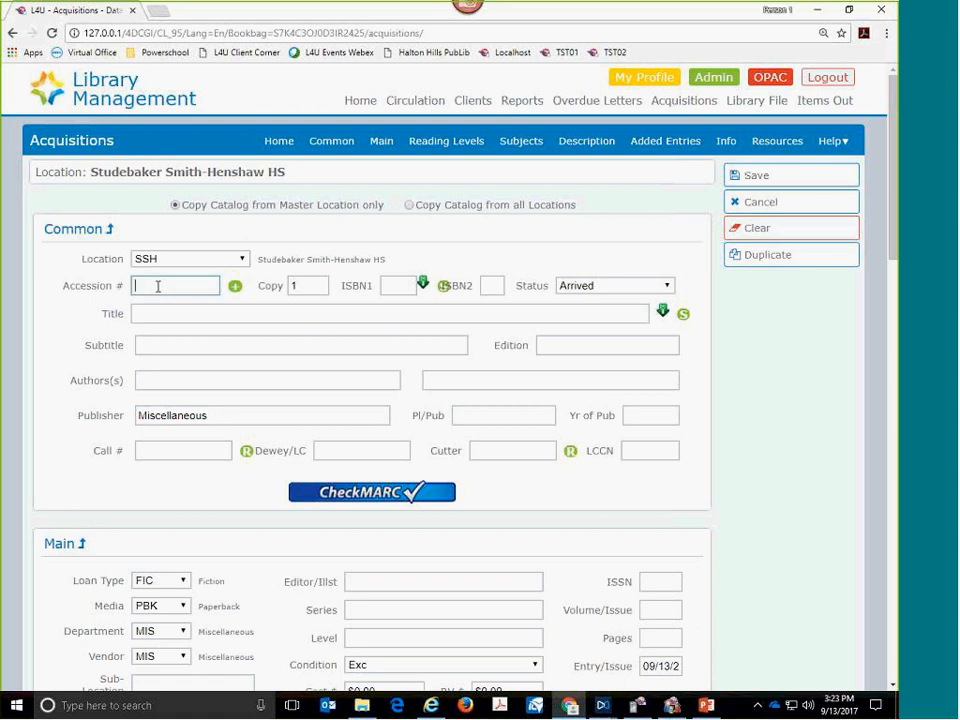
left_click(235, 288)
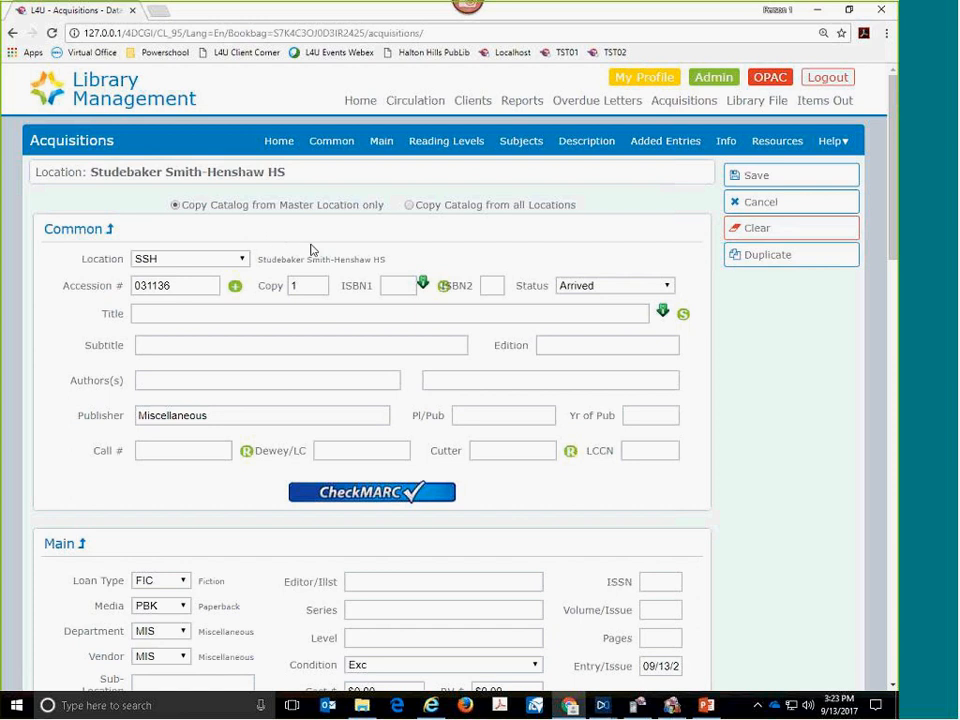
left_click(391, 286)
key("ctrl+v")
left_click(375, 495)
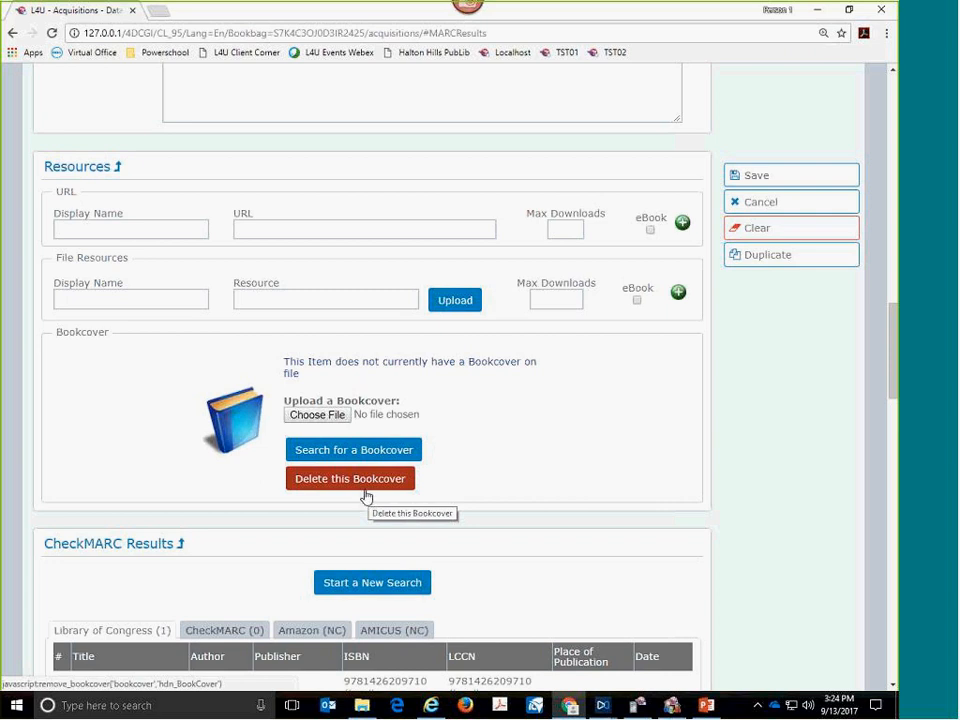
- Review the Library of Congress MARC record for Space atlas and import it with the RDA Master template
scroll(476, 424, "down", 3)
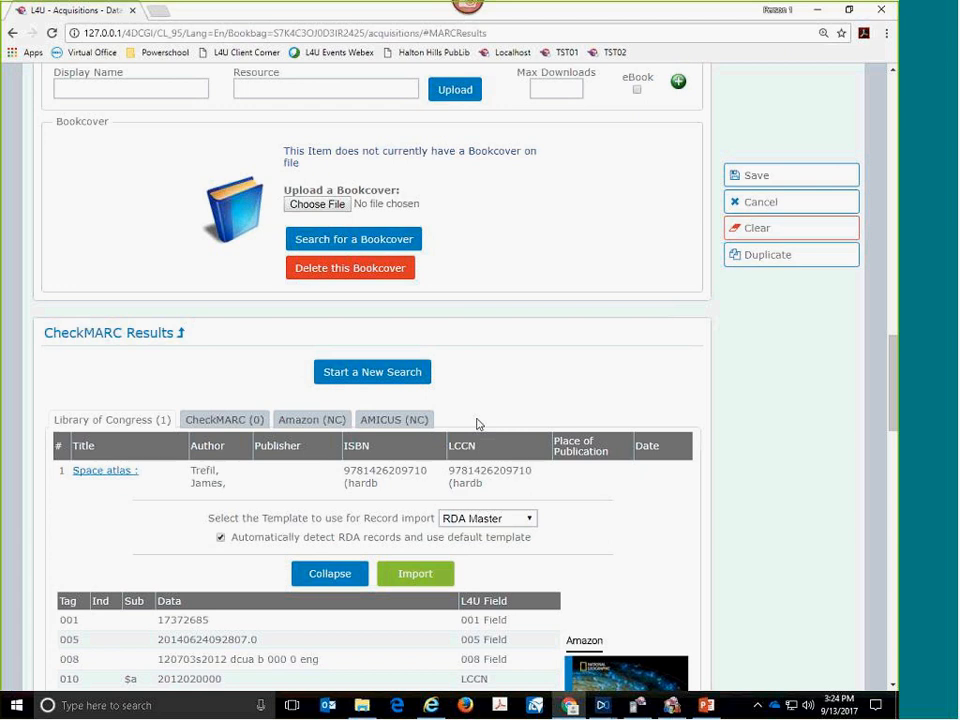
scroll(435, 444, "down", 3)
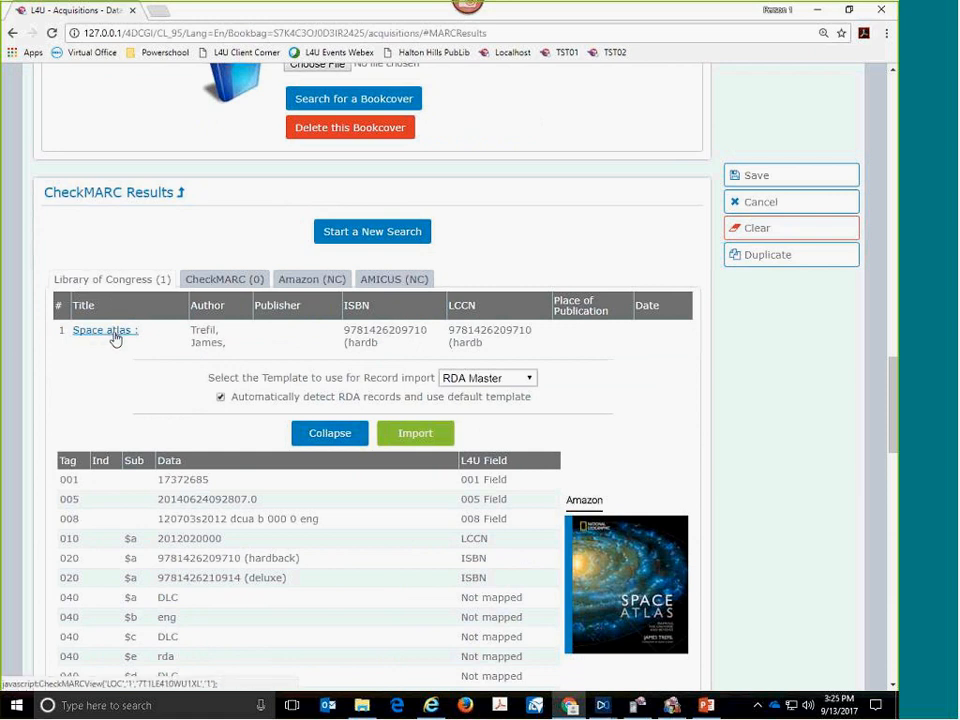
scroll(595, 550, "down", 3)
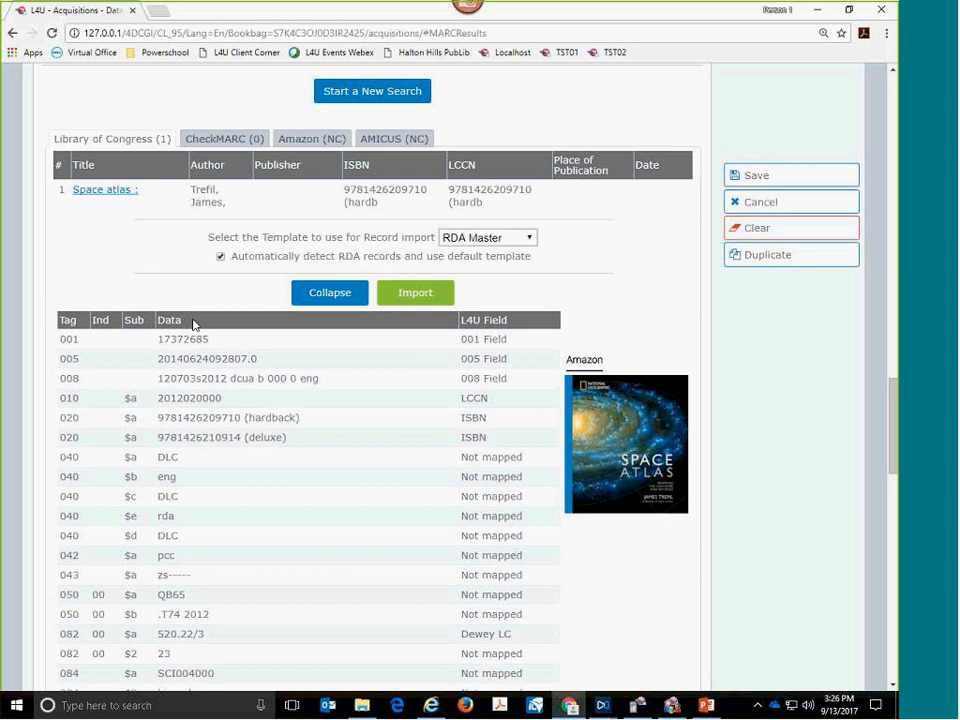
scroll(194, 320, "down", 1)
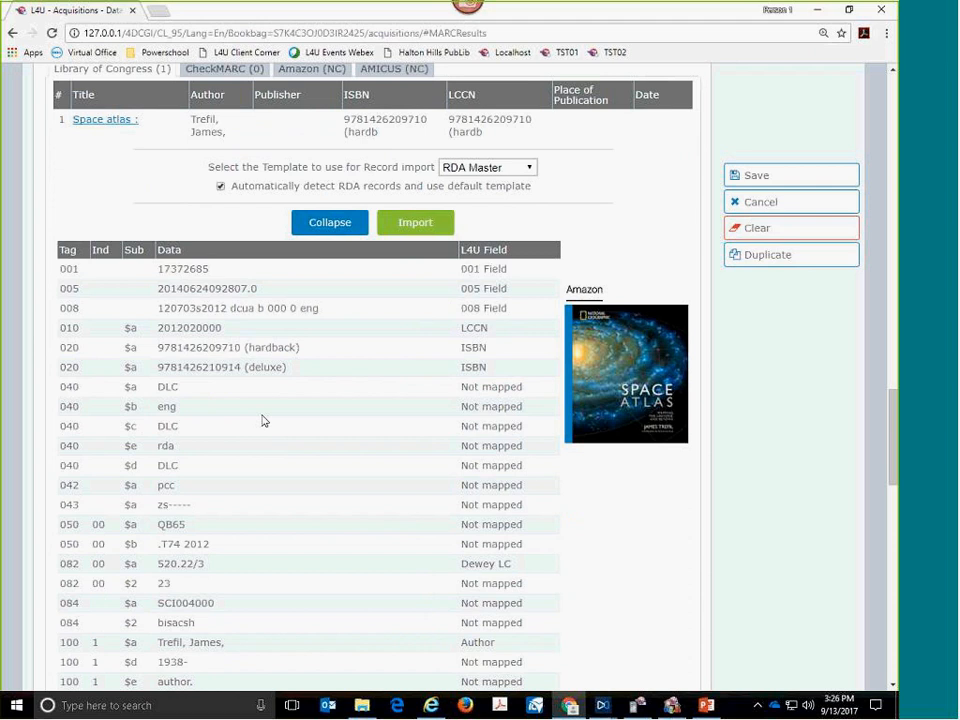
scroll(362, 418, "up", 2)
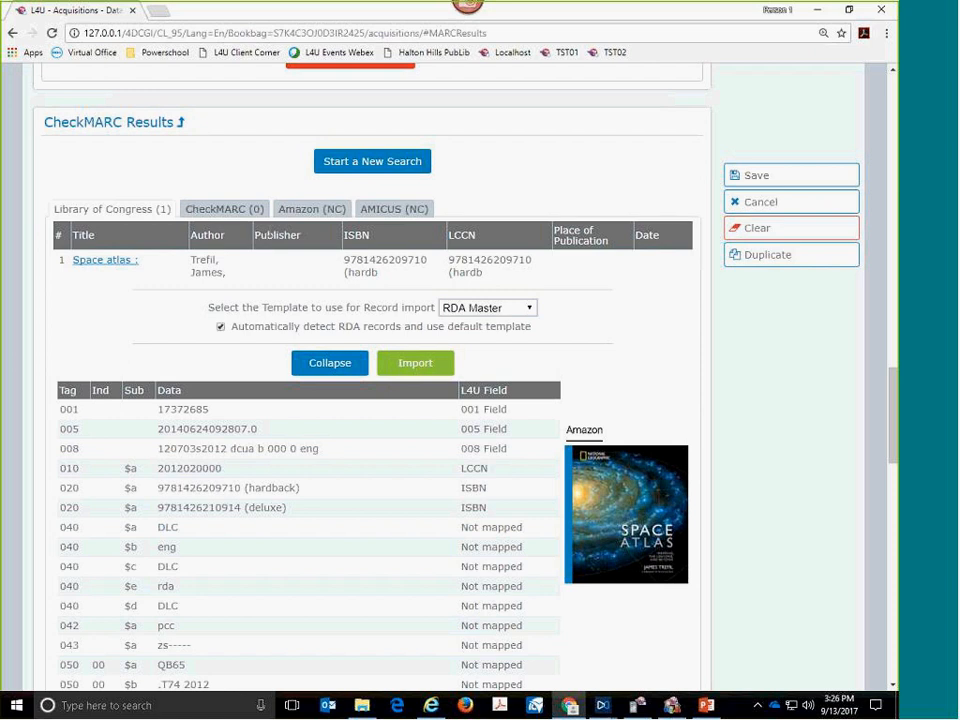
scroll(390, 514, "down", 5)
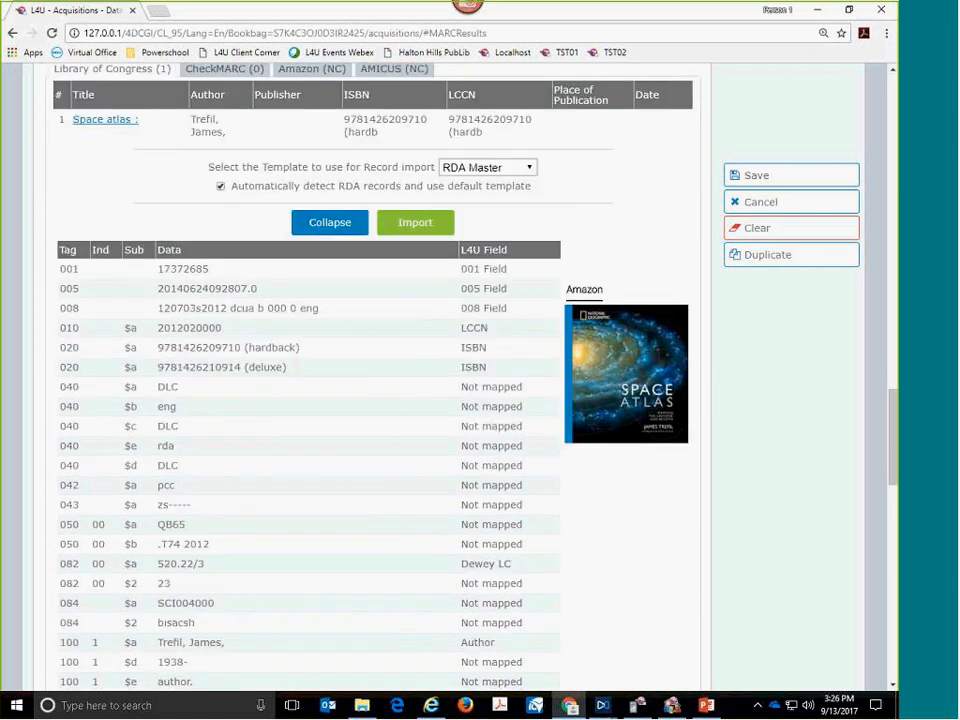
scroll(390, 518, "down", 2)
scroll(390, 518, "down", 4)
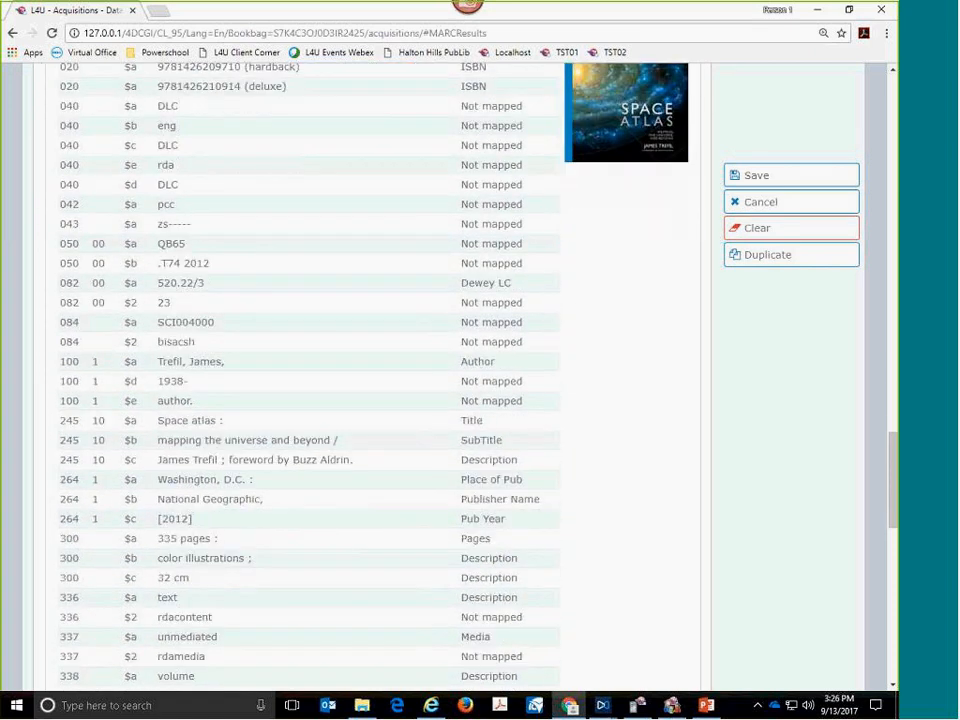
scroll(390, 518, "down", 2)
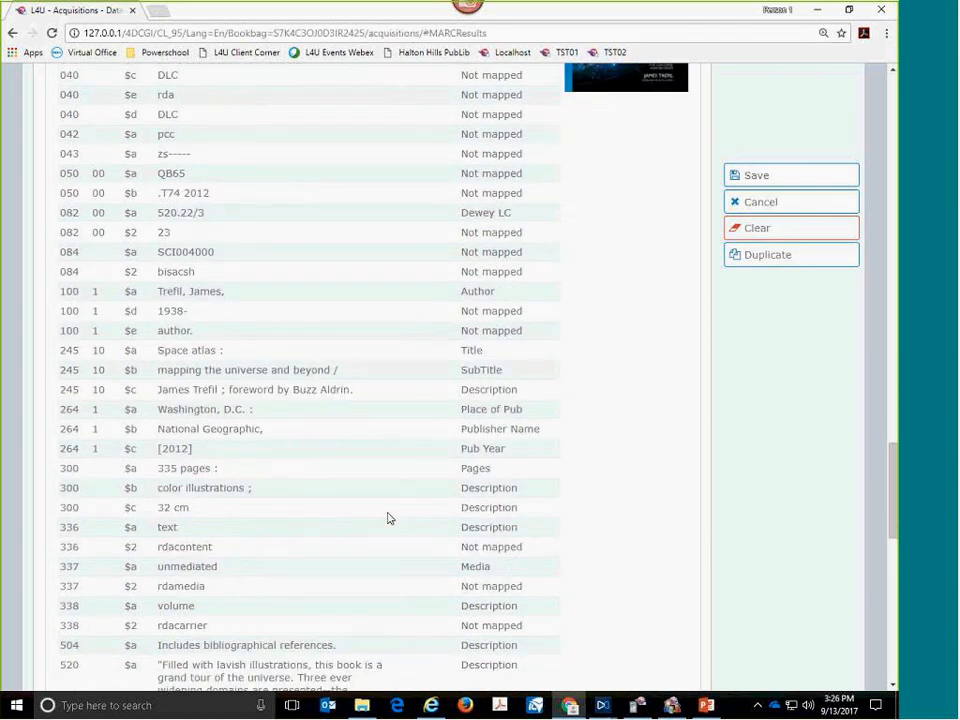
scroll(390, 518, "up", 10)
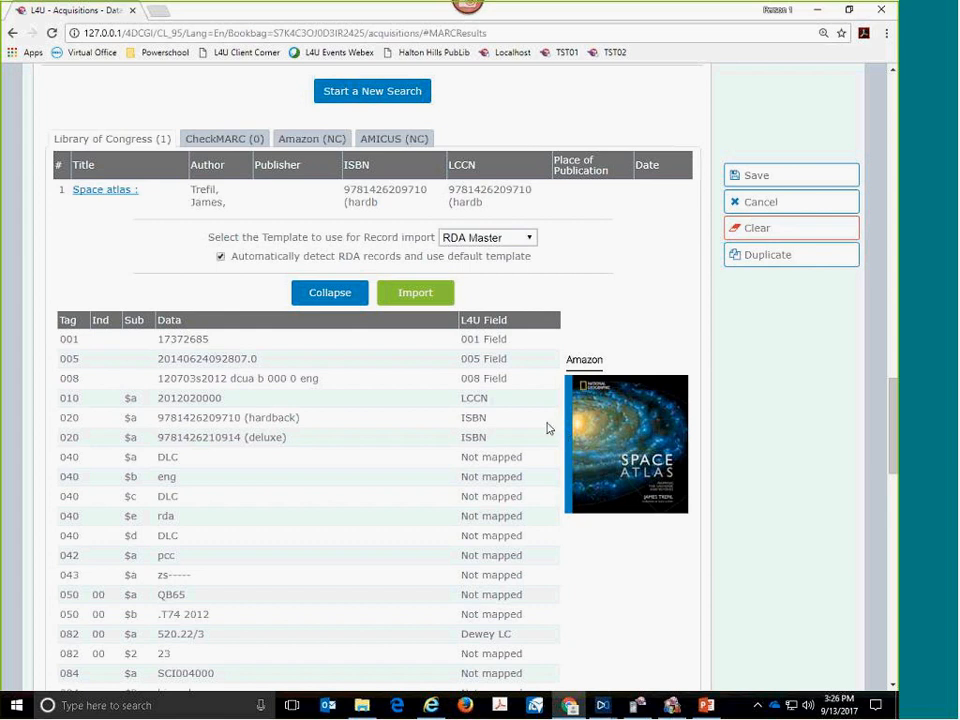
left_click(424, 302)
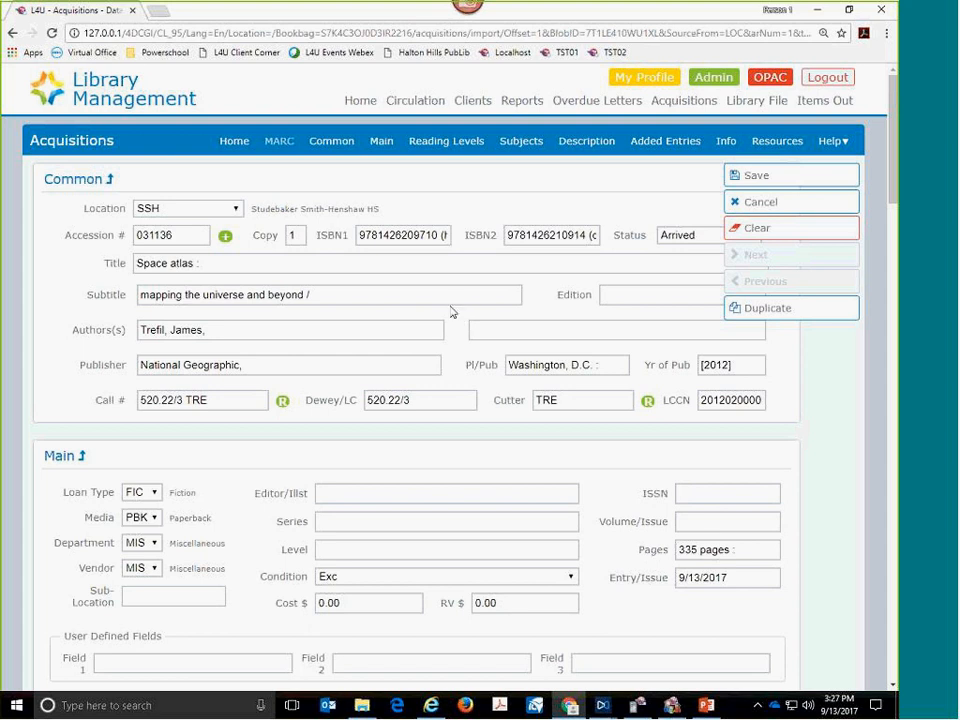
- Check the call number, Dewey/LC and Cutter fields, shorten Dewey/LC to 520.22, and regenerate the call number
left_click(210, 398)
left_click_drag(210, 398, 140, 400)
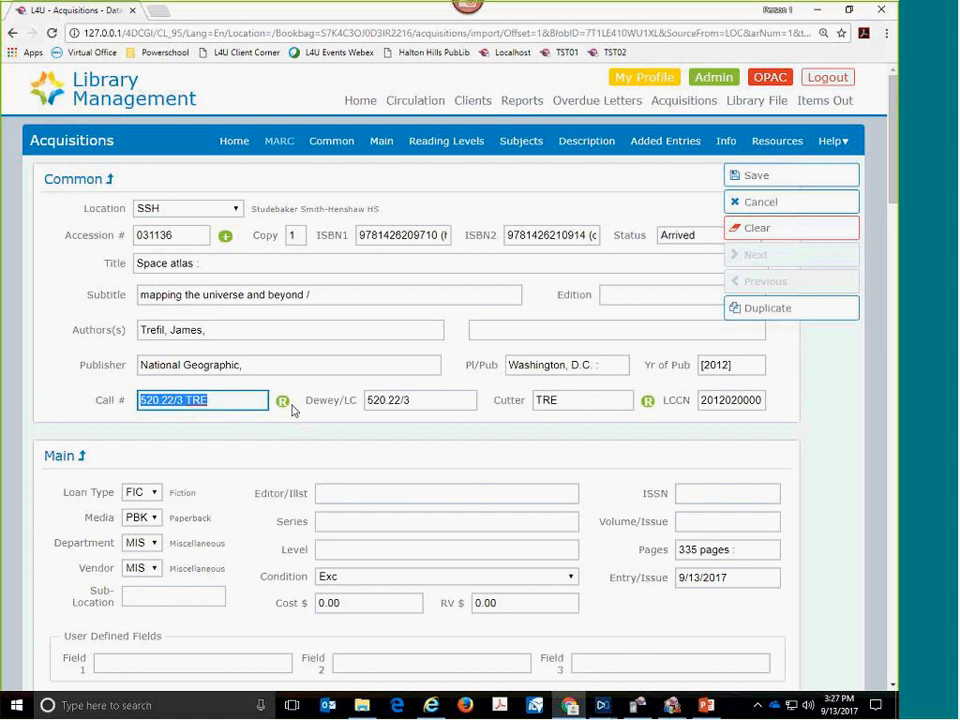
left_click(183, 400)
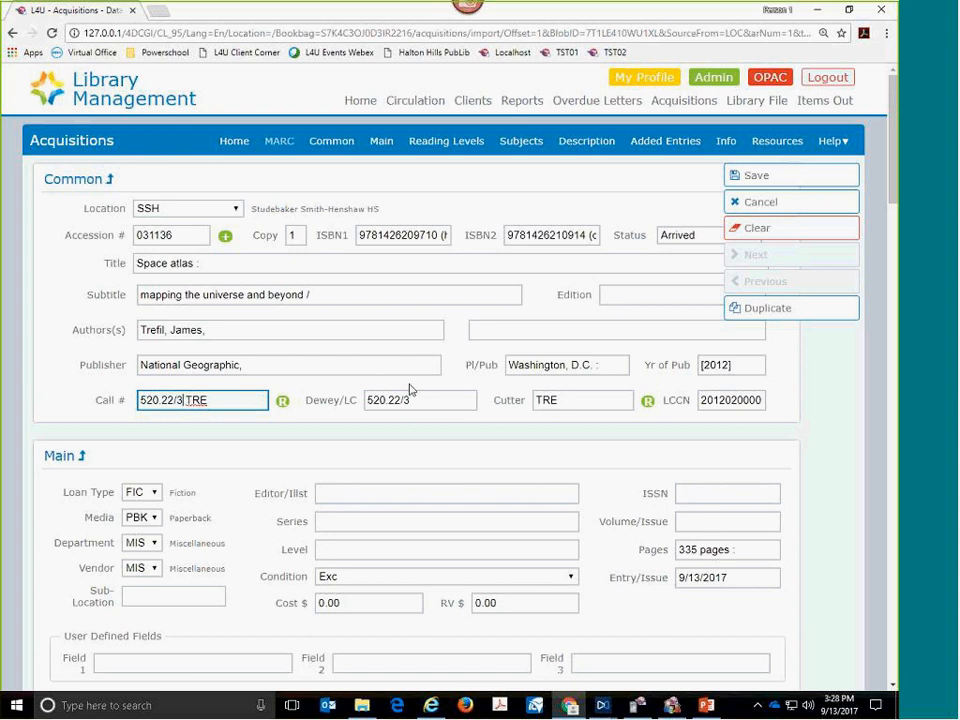
left_click(421, 396)
left_click_drag(382, 398, 338, 398)
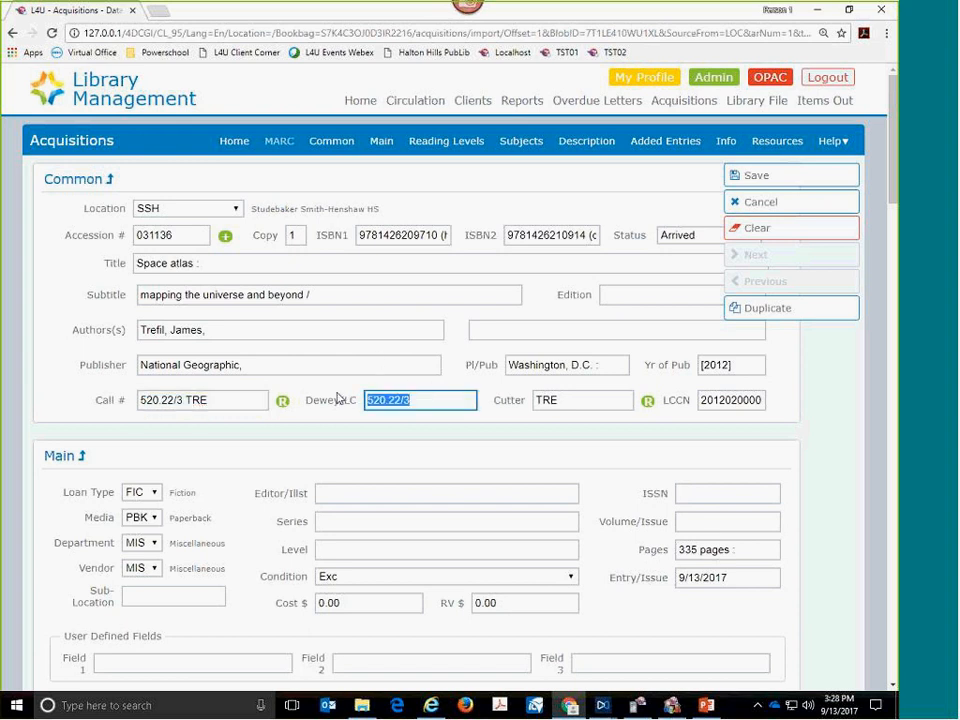
left_click(573, 402)
double_click(570, 402)
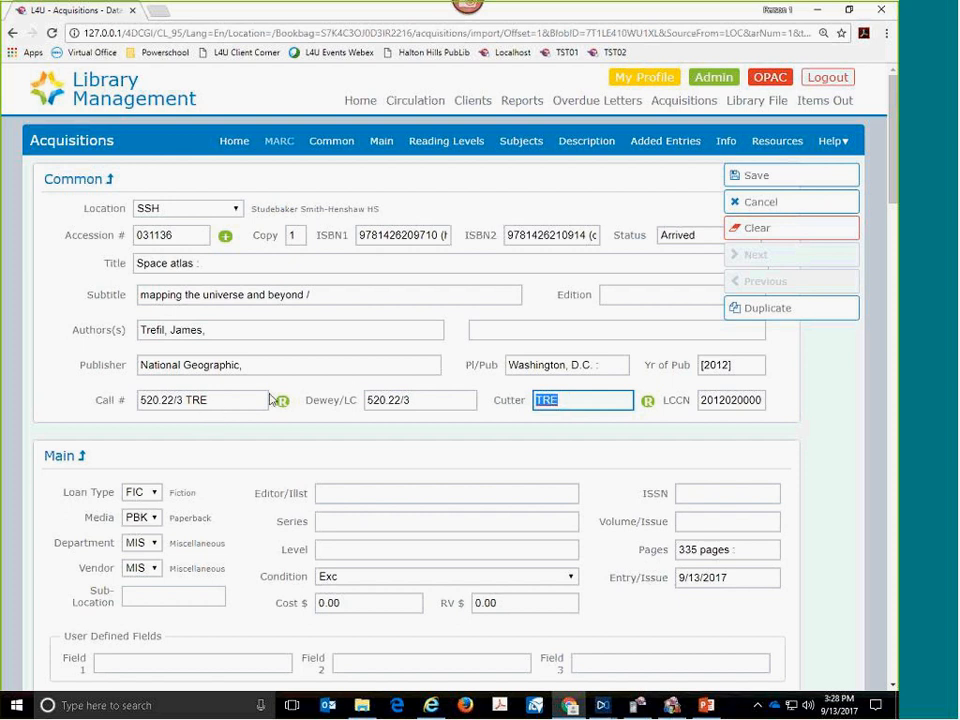
left_click(420, 399)
key("BackSpace")
key("BackSpace")
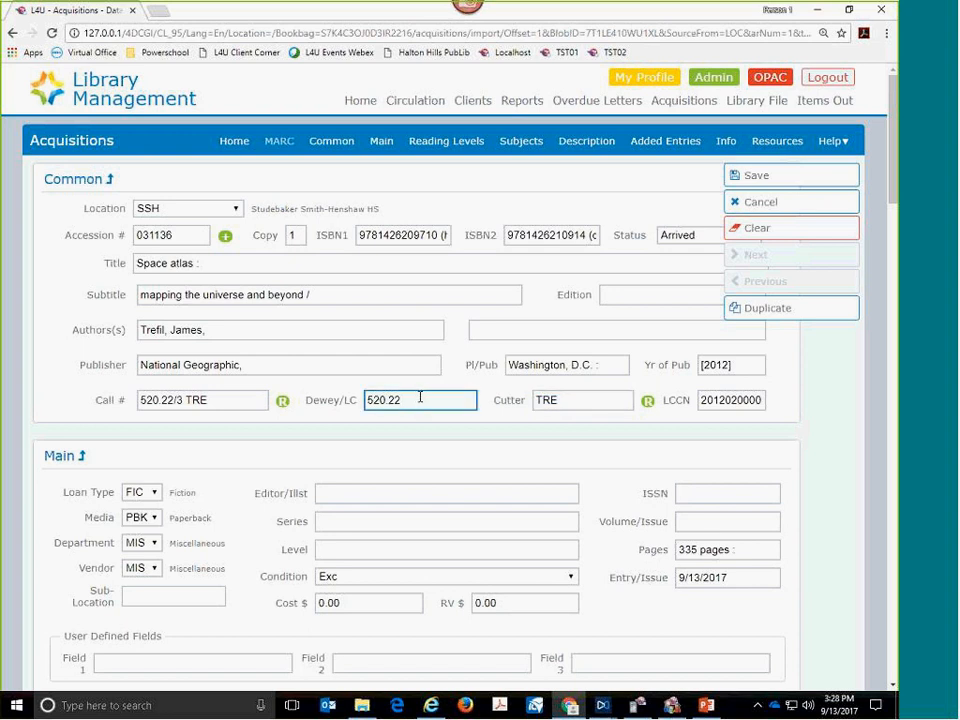
left_click(282, 404)
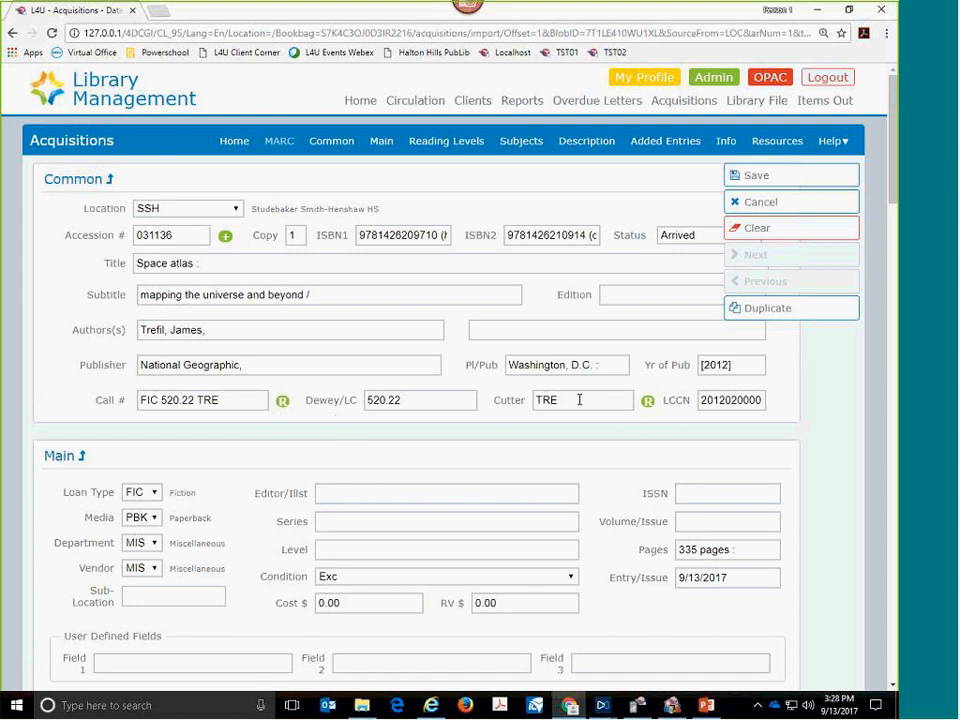
left_click_drag(579, 399, 506, 401)
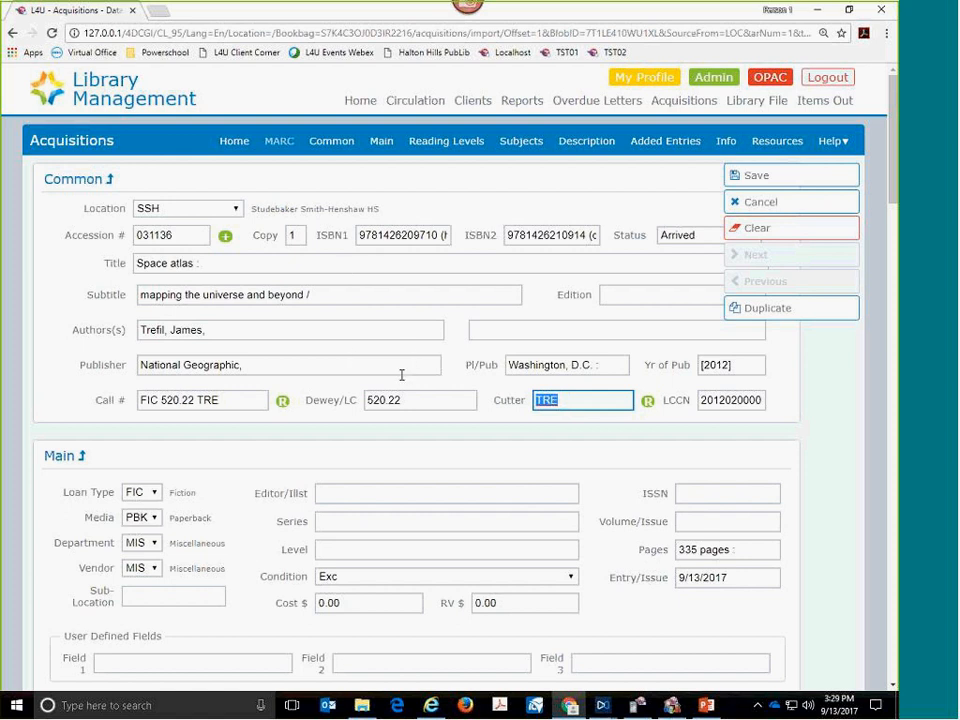
- Set the loan type to NF (Non-Fiction) and regenerate the call number
left_click(156, 501)
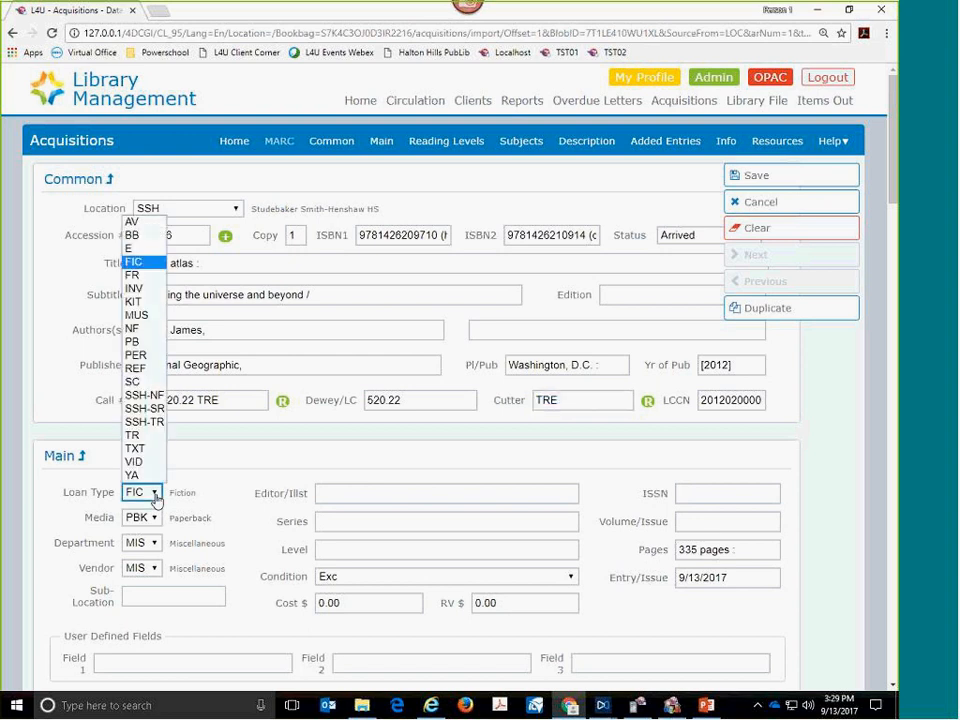
left_click(156, 329)
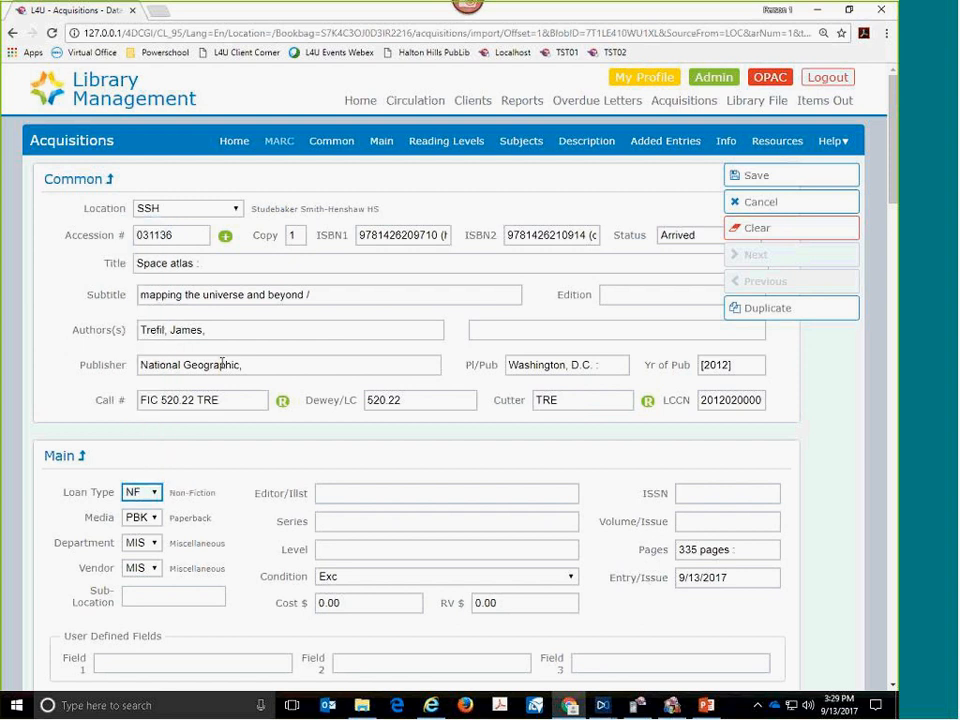
left_click(282, 401)
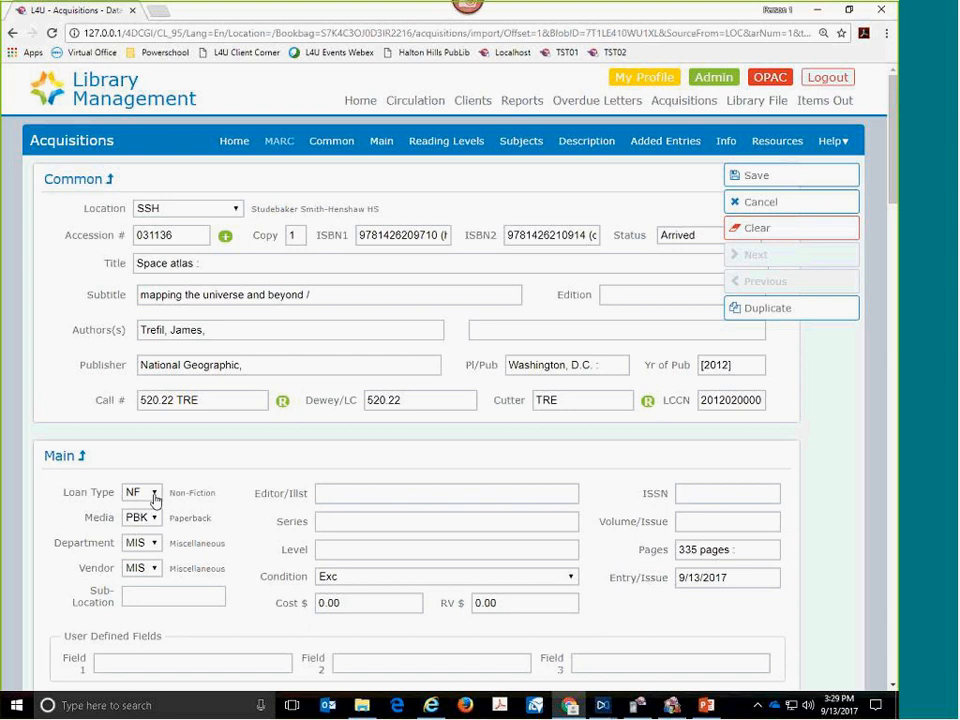
- Set the loan type to TR (Teacher Reference) and rebuild the call number with that prefix
left_click(154, 494)
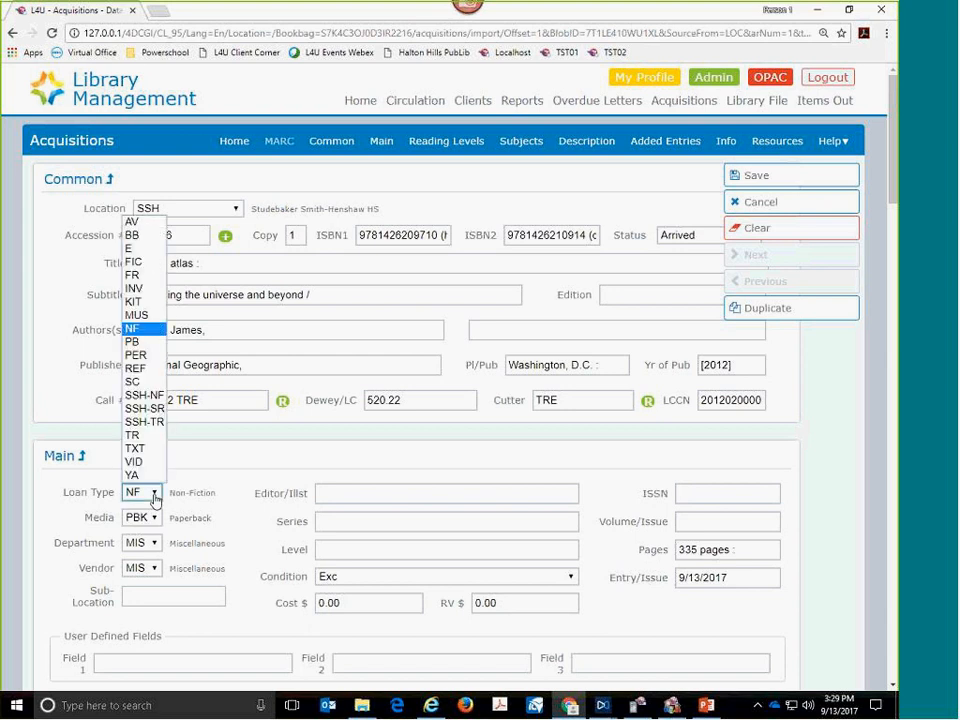
left_click(143, 436)
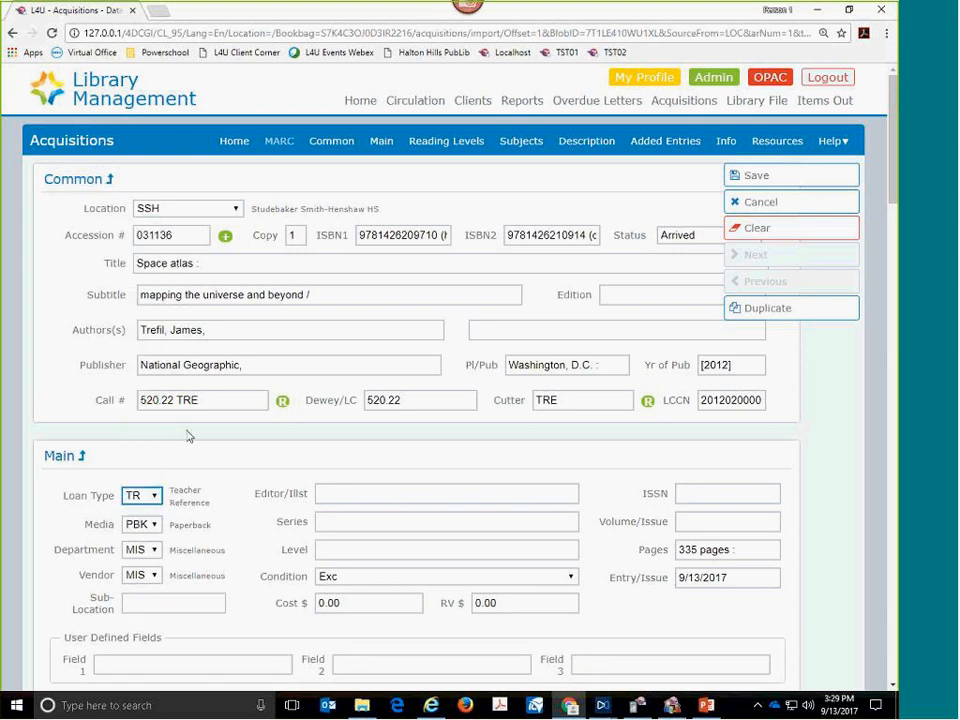
left_click(283, 403)
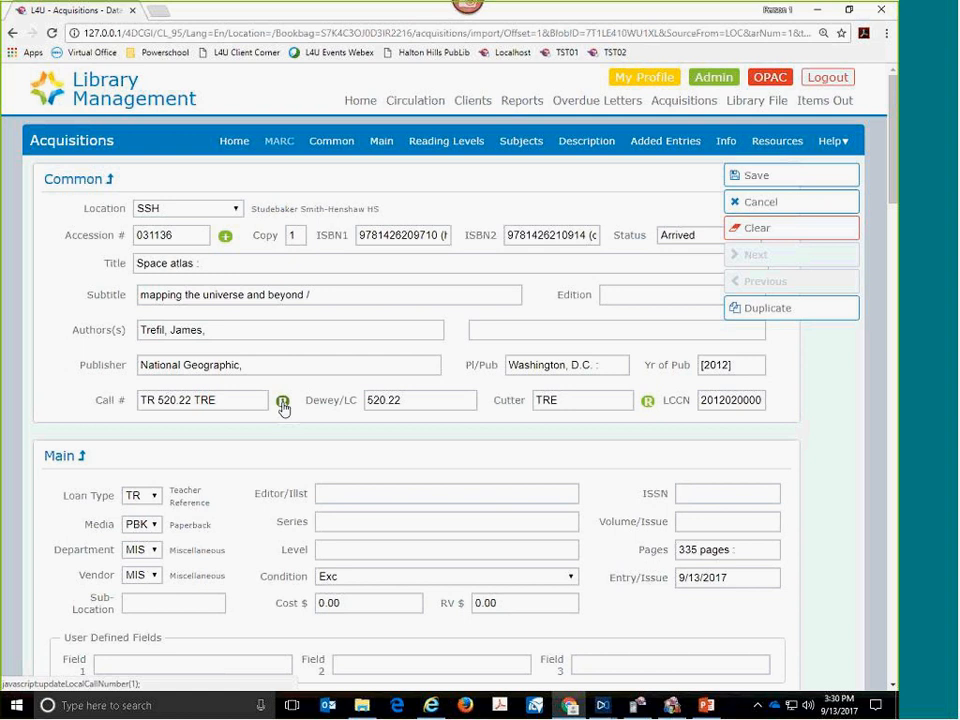
- Set the media to HCB (Hardcover Book), and enter a cost of $25 and a replacement value of $57
left_click(155, 529)
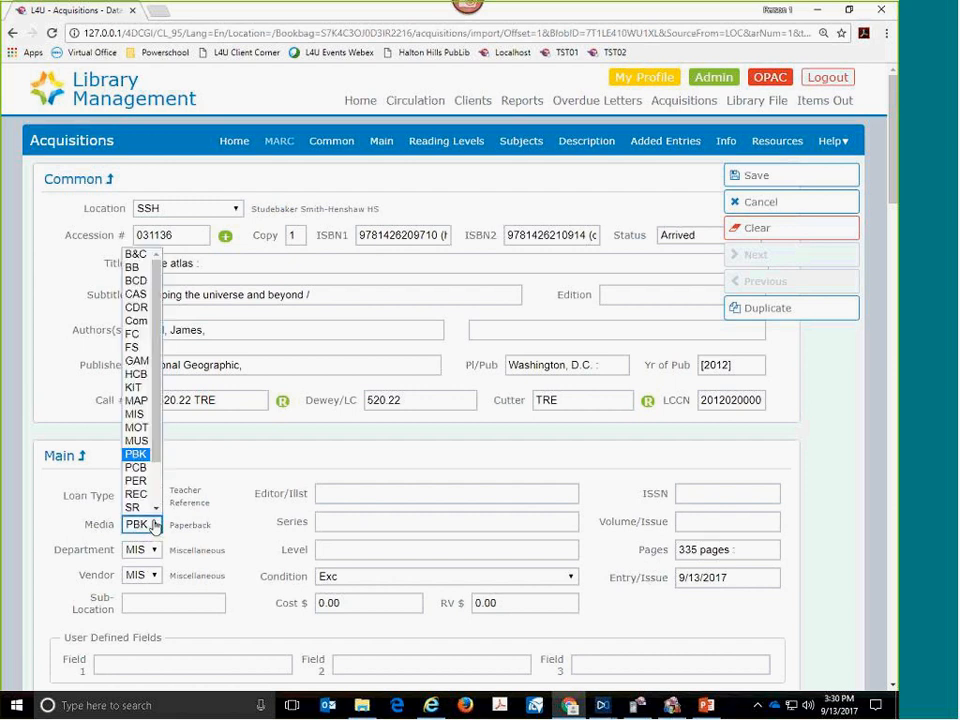
left_click(137, 374)
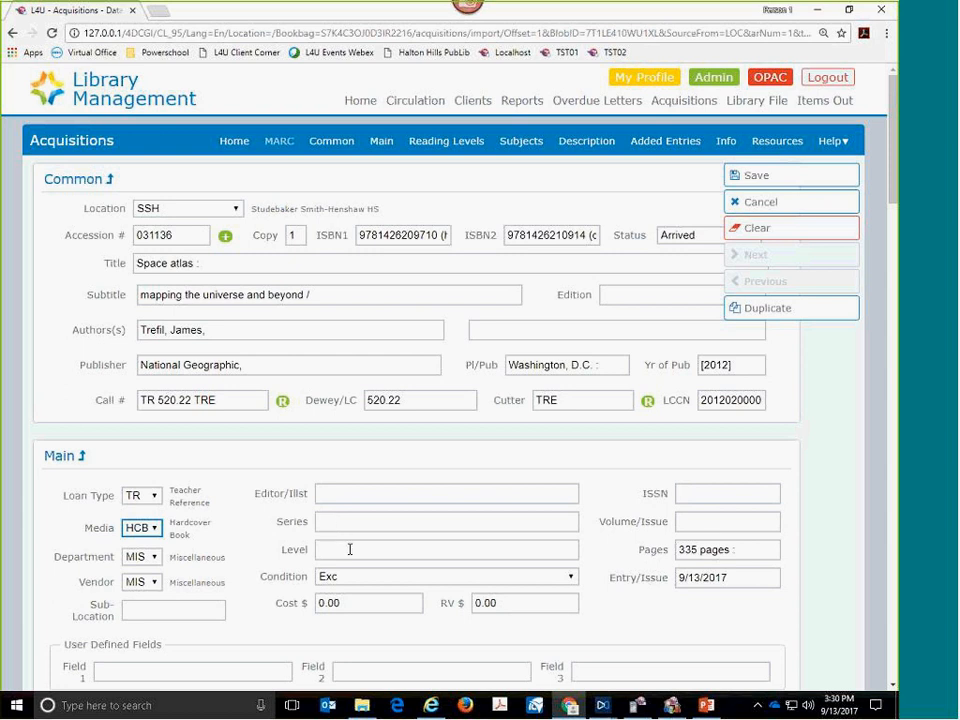
left_click(342, 602)
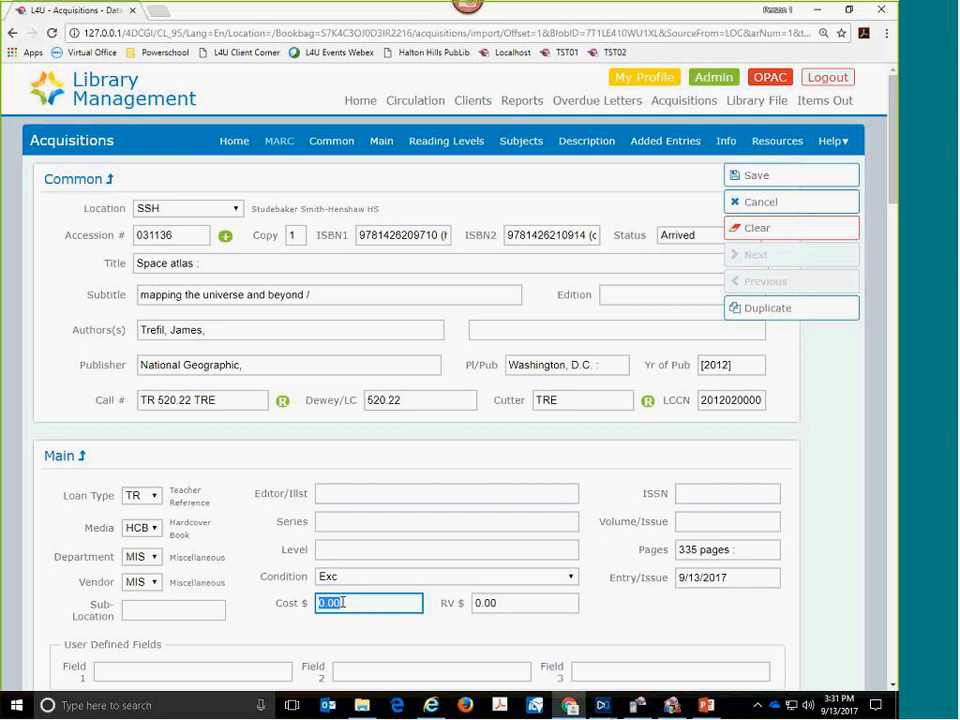
type("25")
key("Tab")
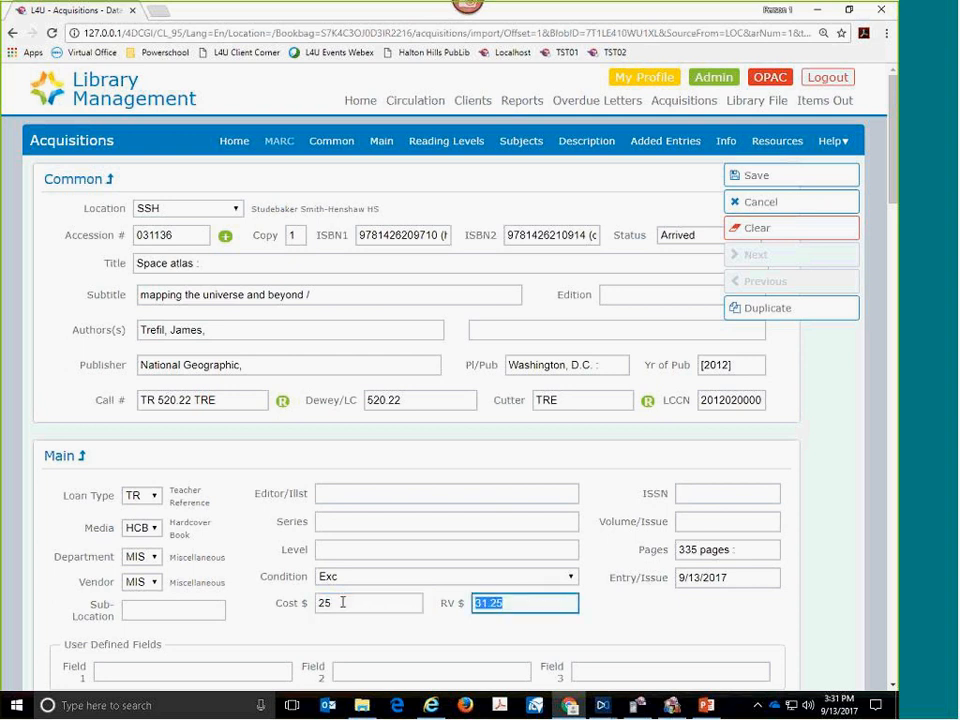
type("57")
key("Tab")
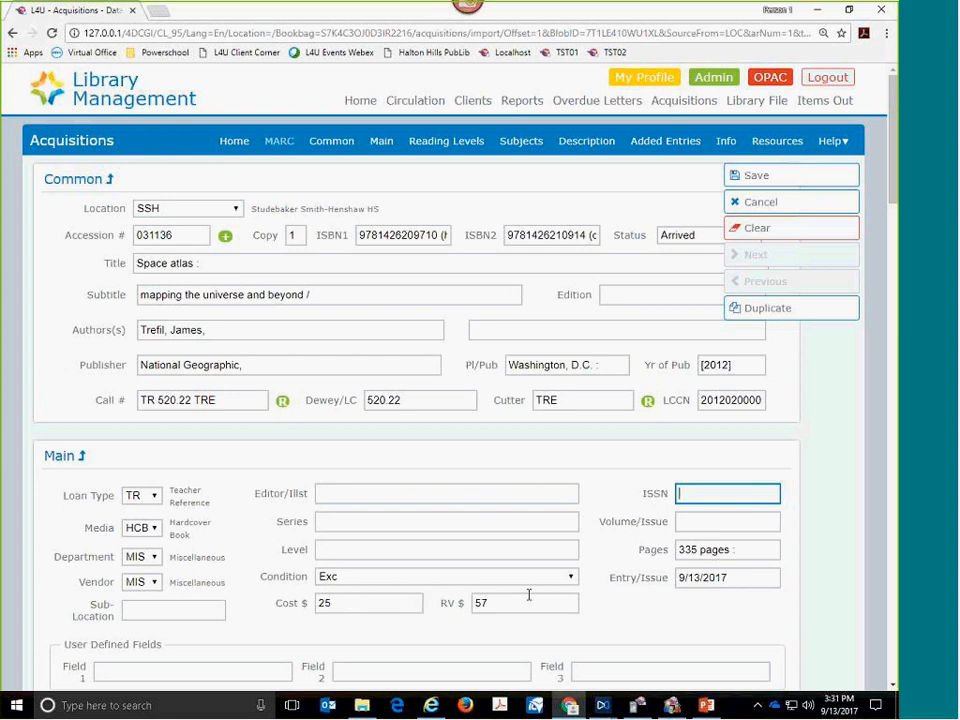
- Fill the blank subject entry with the existing heading "Astronomy--Charts, diagrams, etc."
scroll(577, 595, "down", 2)
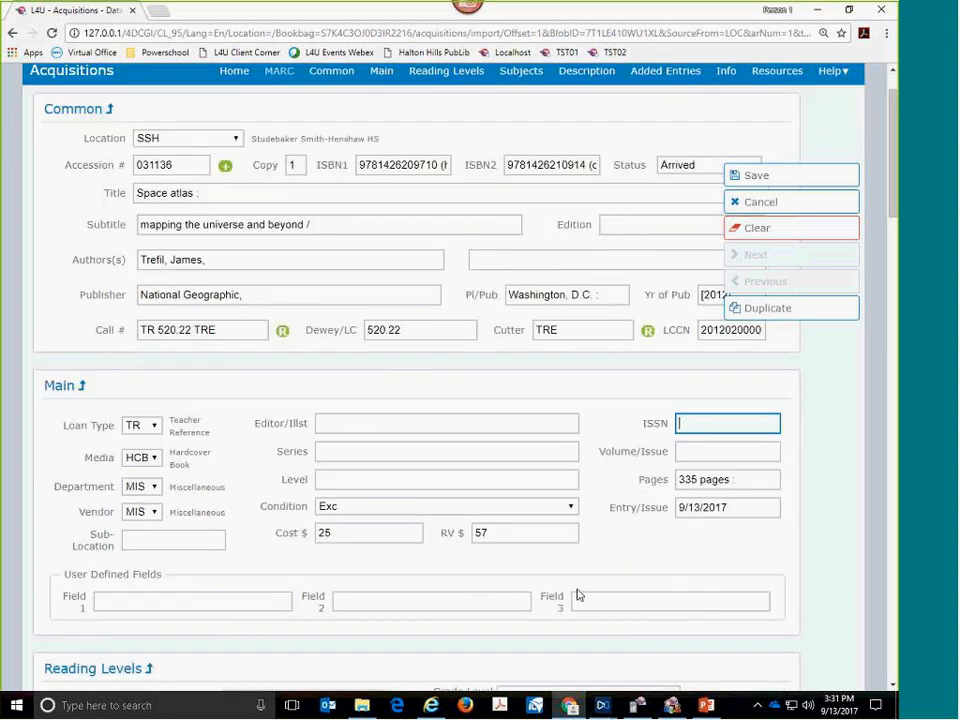
scroll(577, 595, "down", 2)
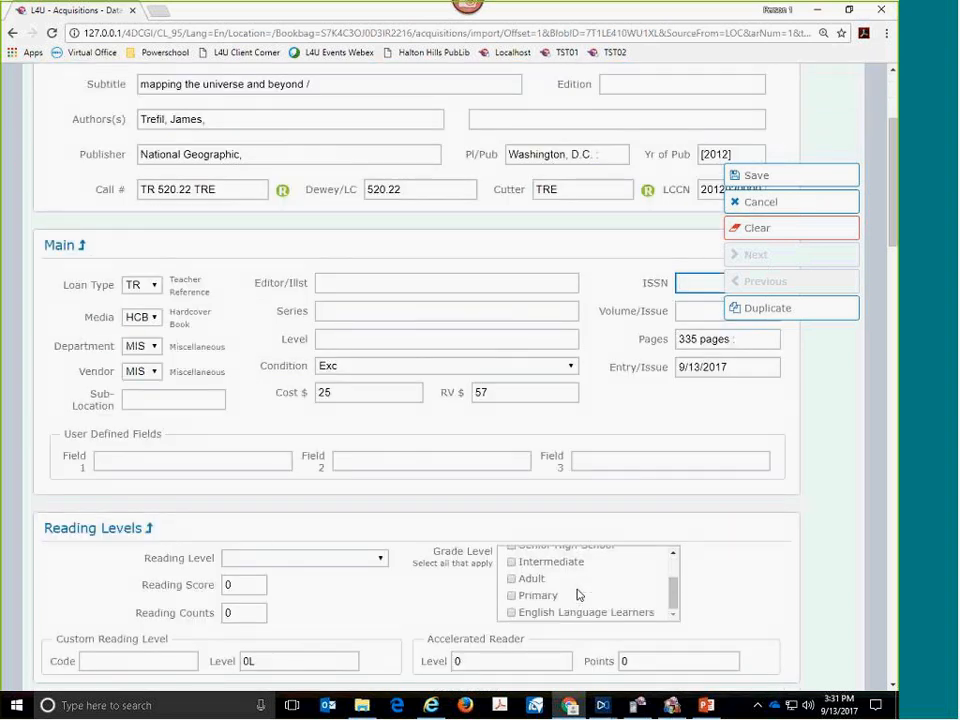
scroll(577, 595, "down", 2)
scroll(577, 594, "down", 1)
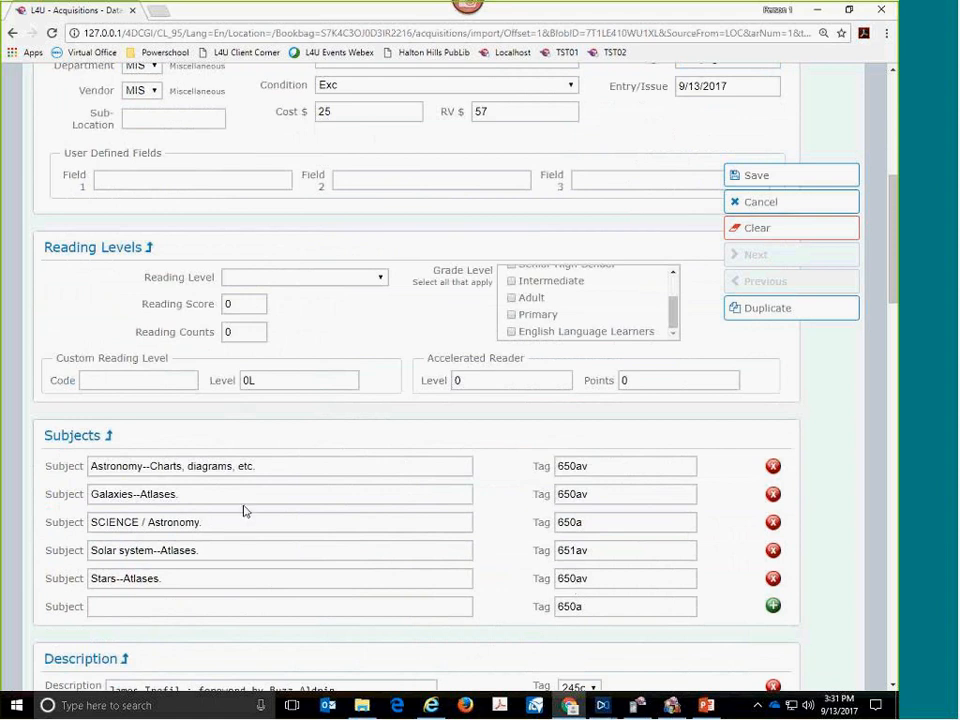
left_click(230, 607)
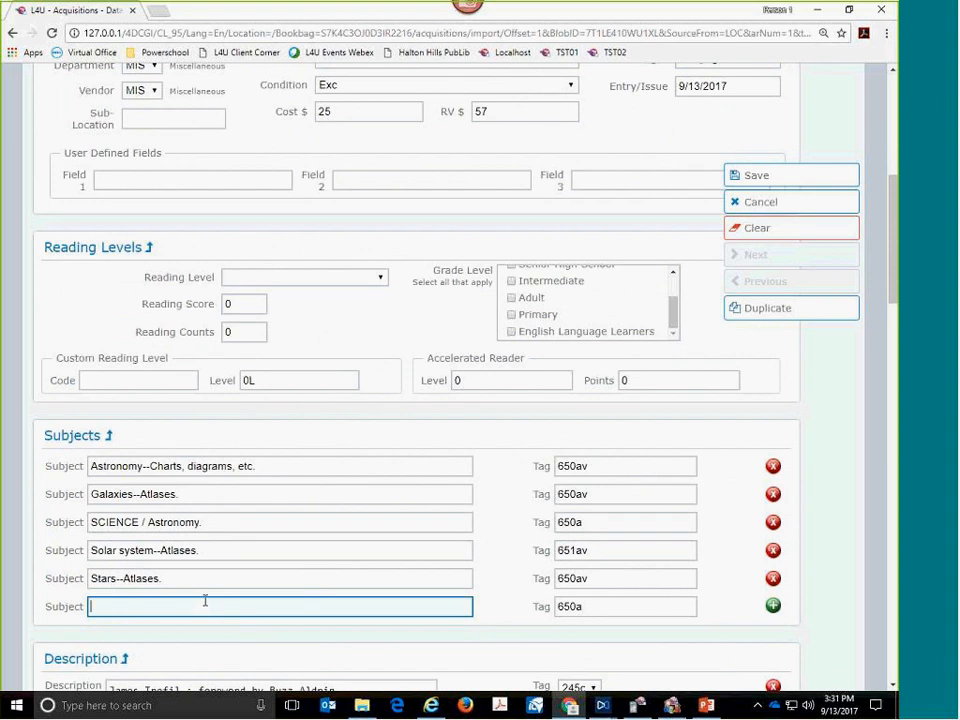
type("Astronomy")
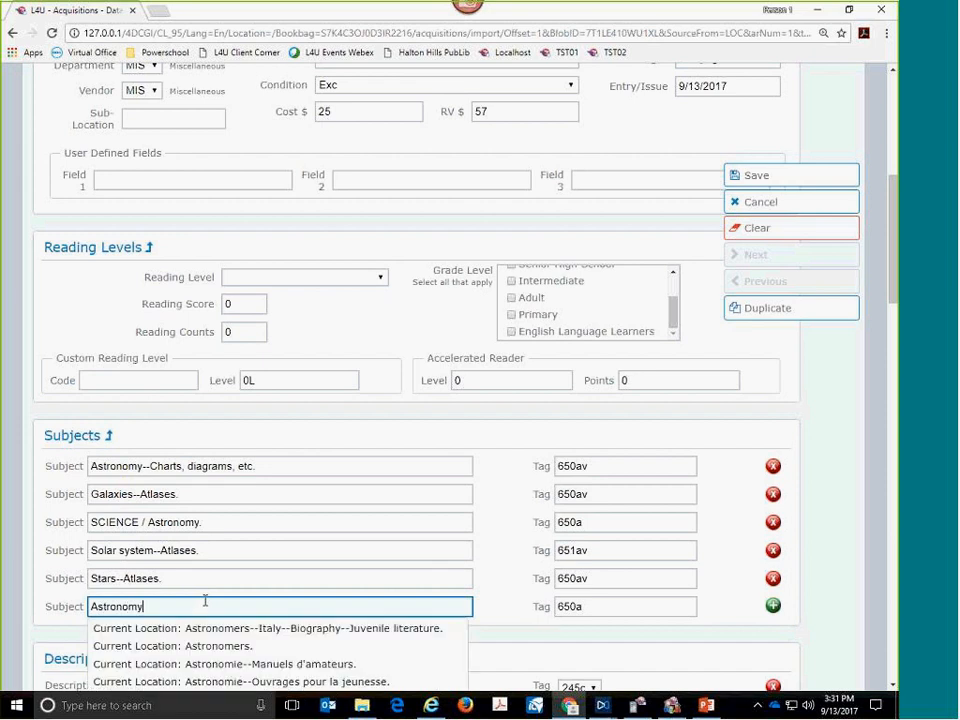
type("--")
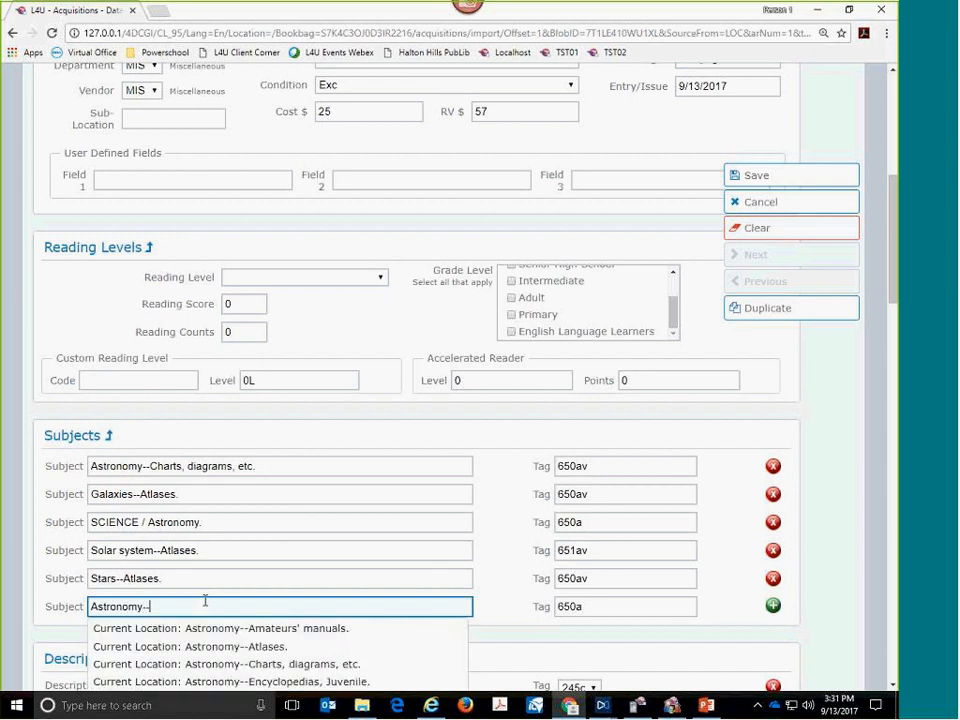
type("c")
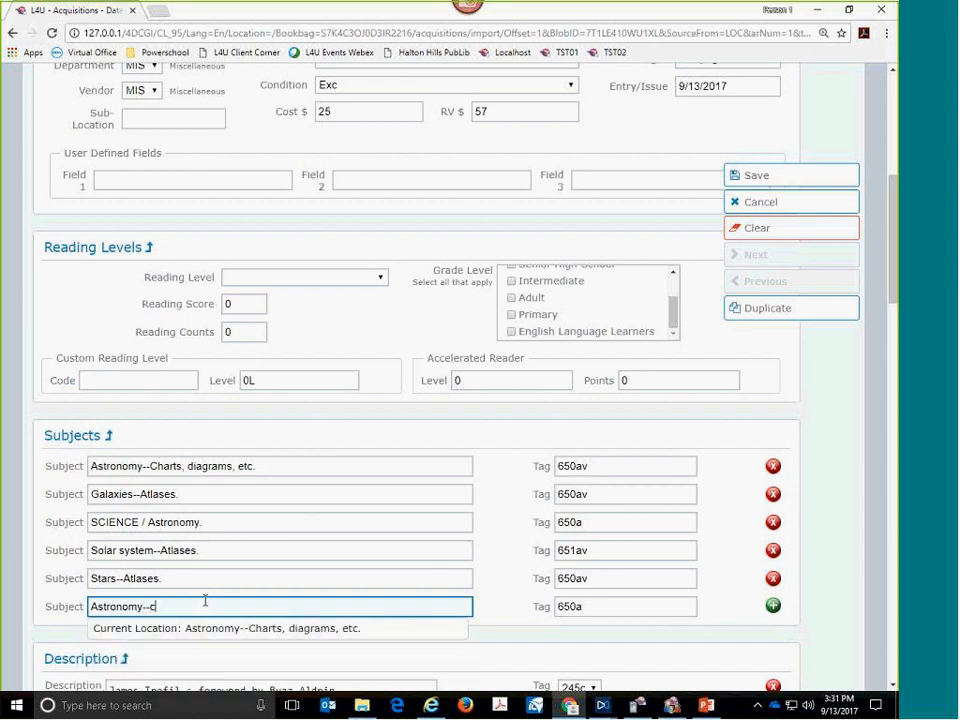
left_click(213, 633)
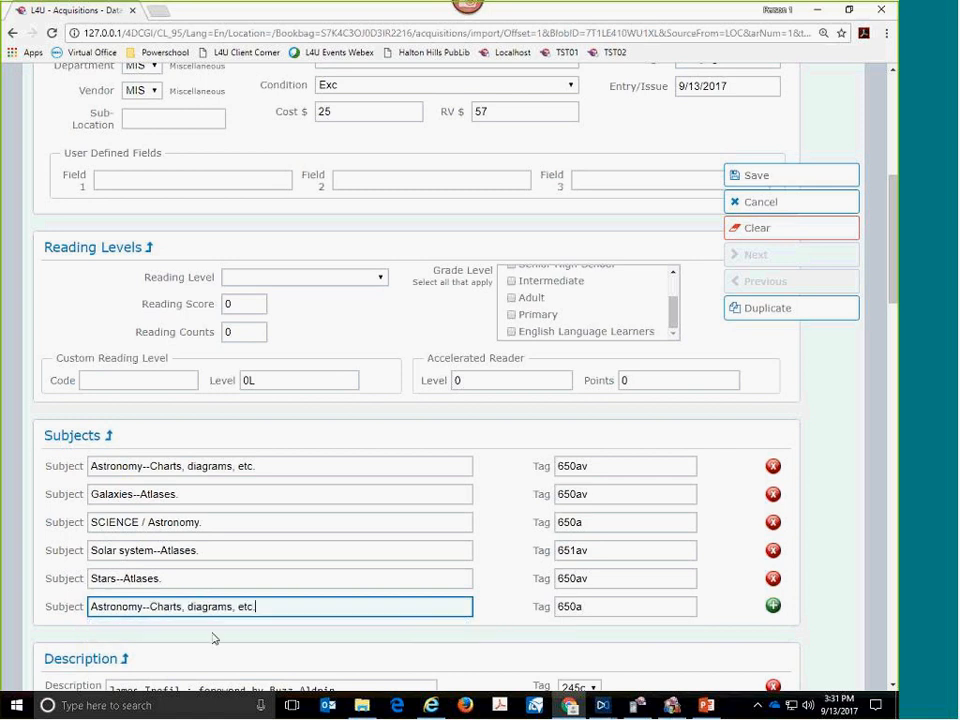
type(".")
- Remove the "SCIENCE / Astronomy." subject heading from the Space atlas record
left_click(409, 529)
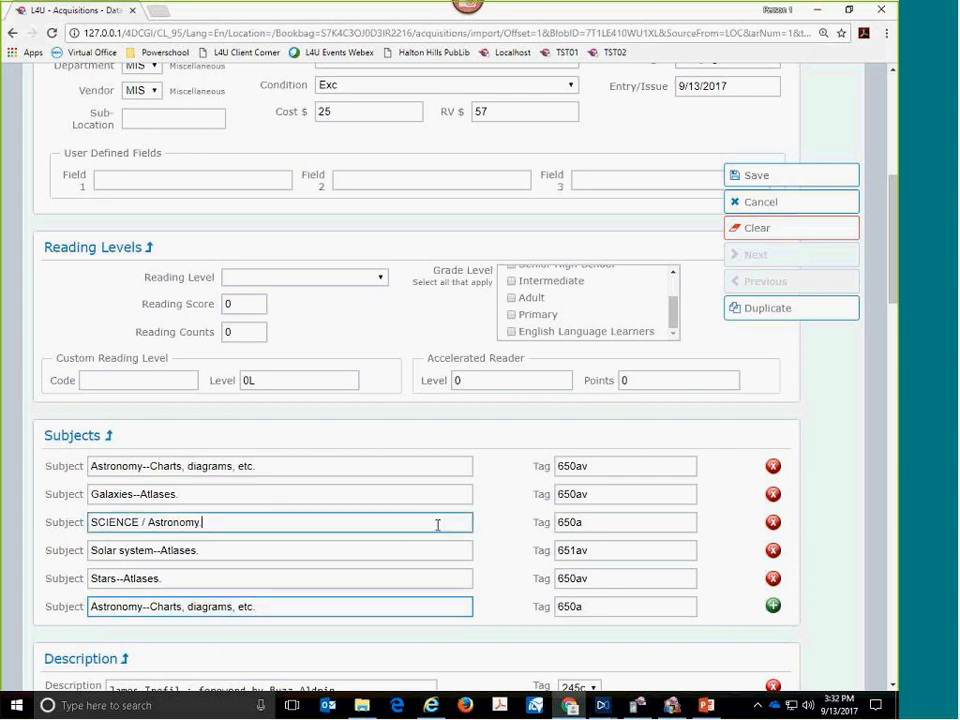
left_click(773, 523)
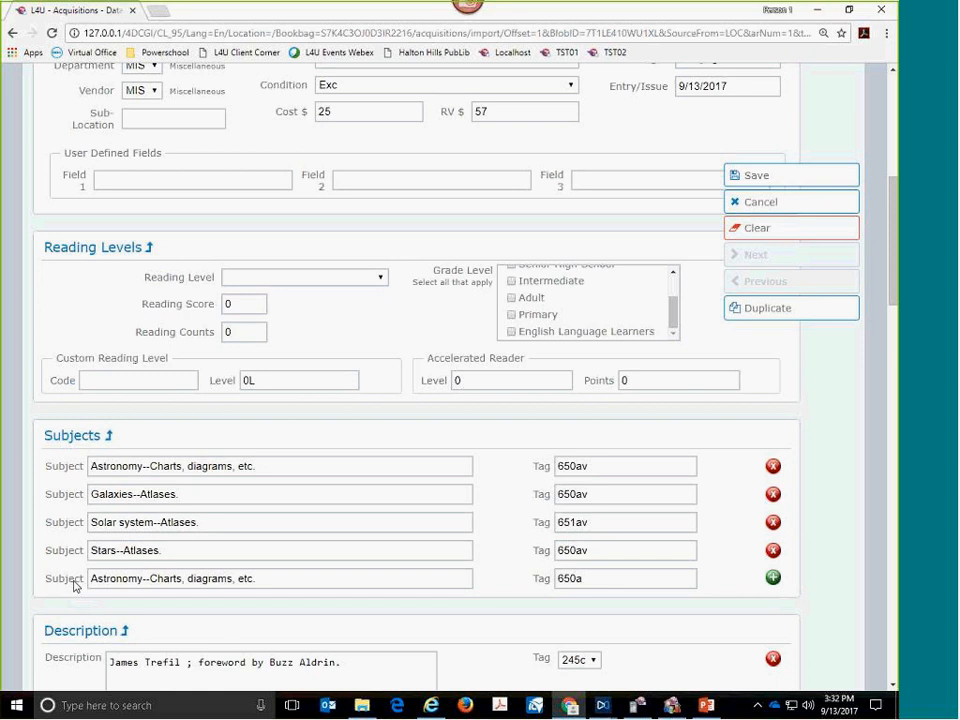
- Go through the record's description notes and start a new entry in the blank 500a description
scroll(73, 572, "down", 3)
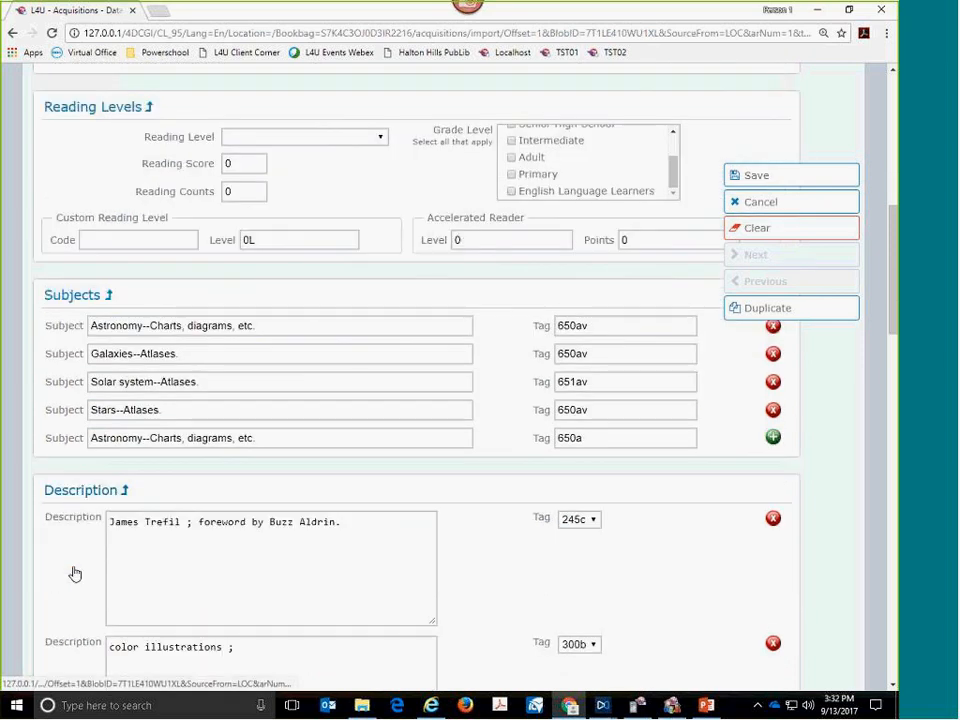
scroll(73, 572, "down", 4)
scroll(73, 572, "down", 3)
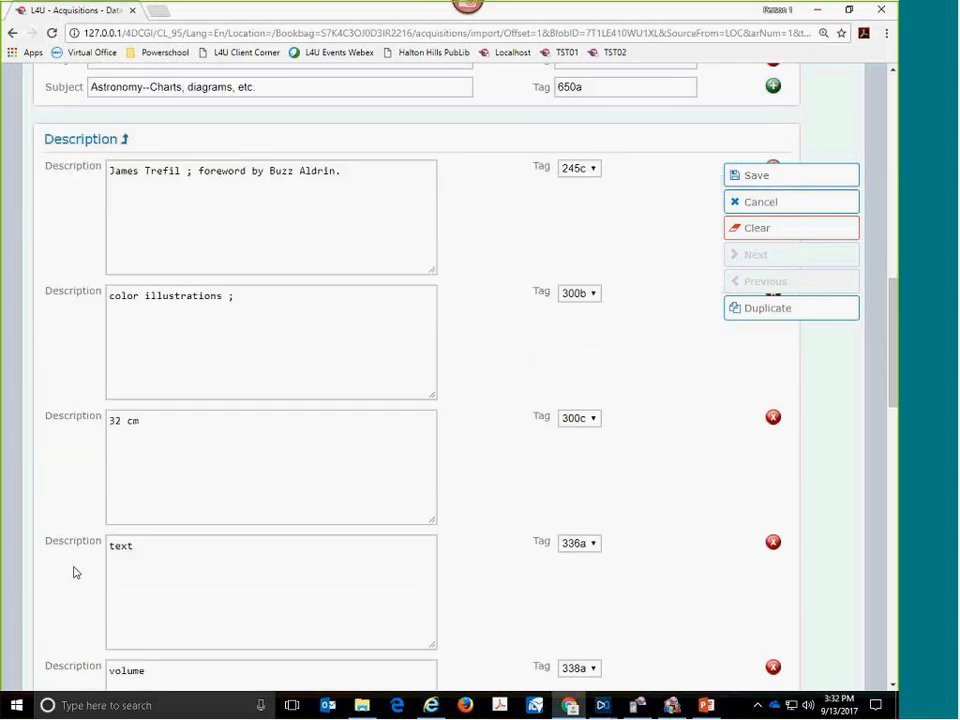
scroll(113, 581, "down", 4)
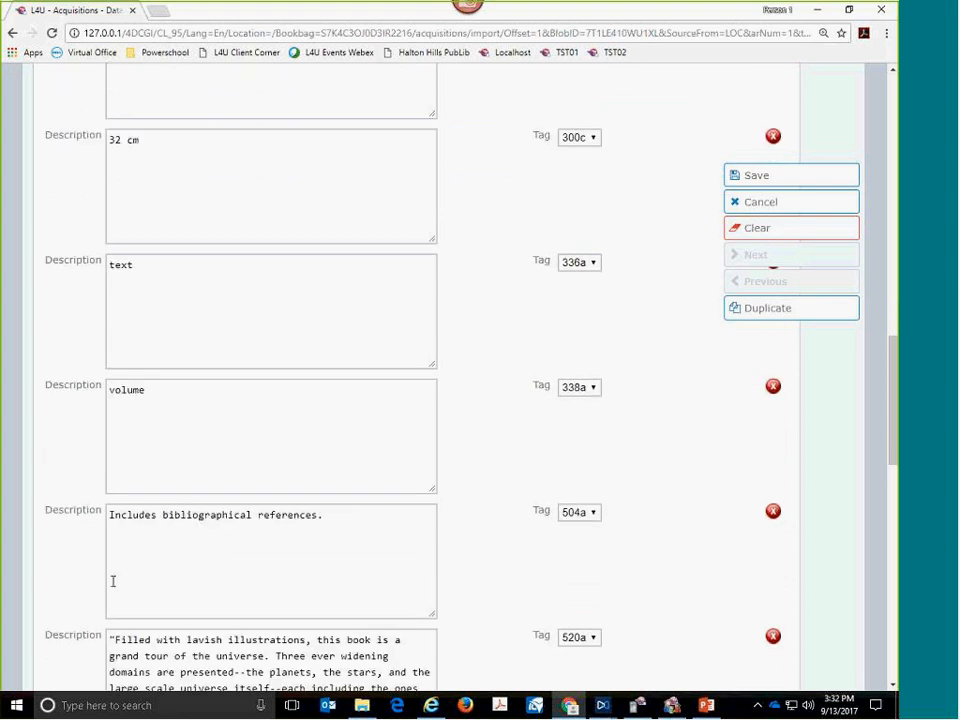
left_click(115, 581)
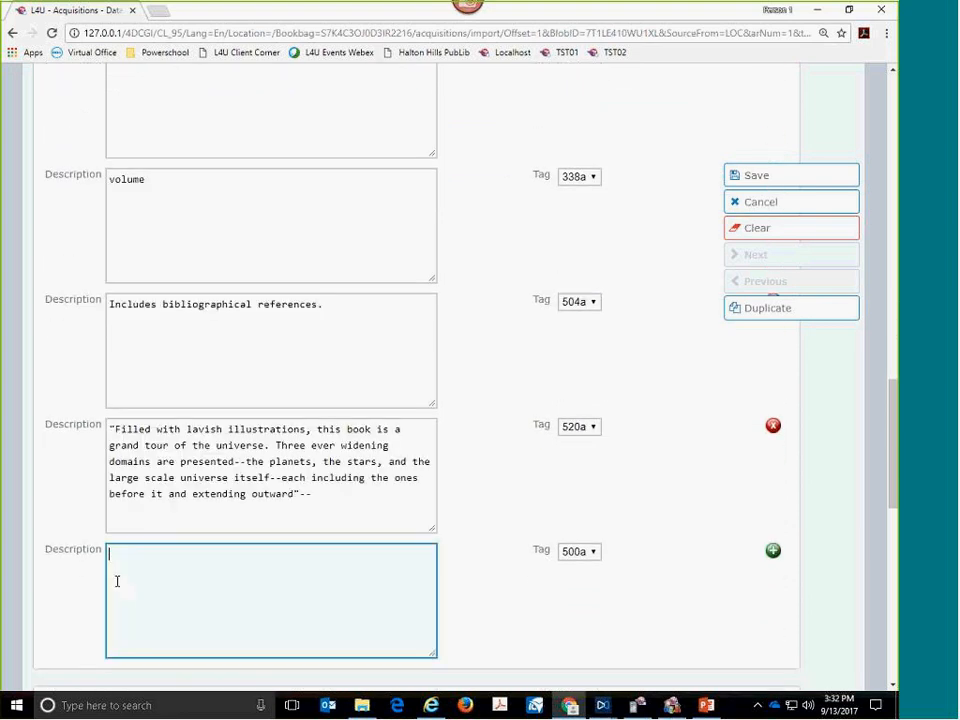
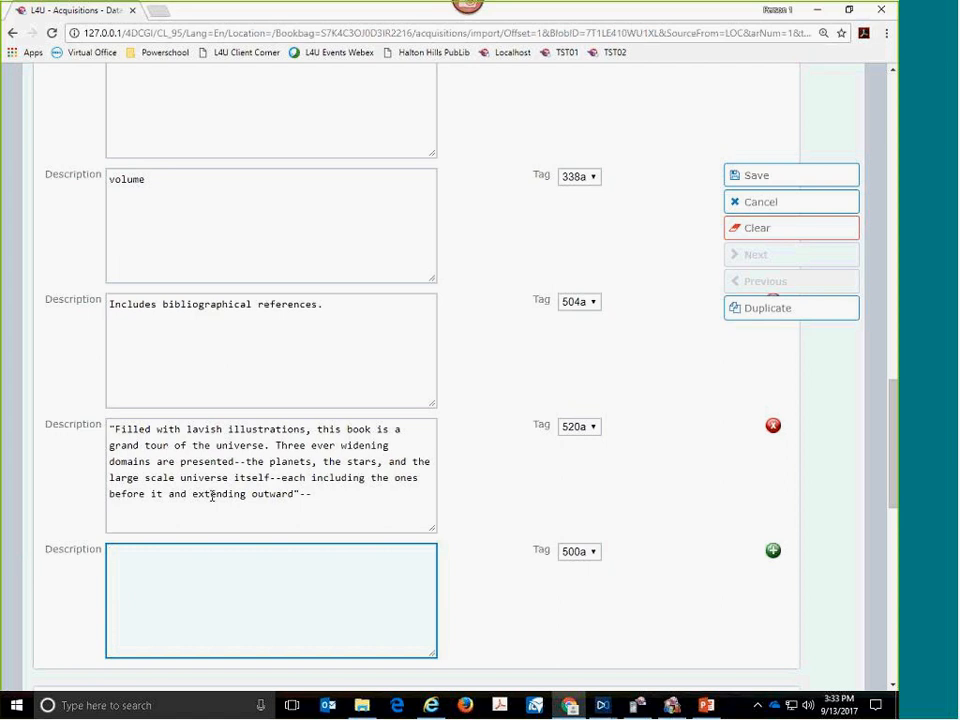
left_click_drag(311, 494, 94, 426)
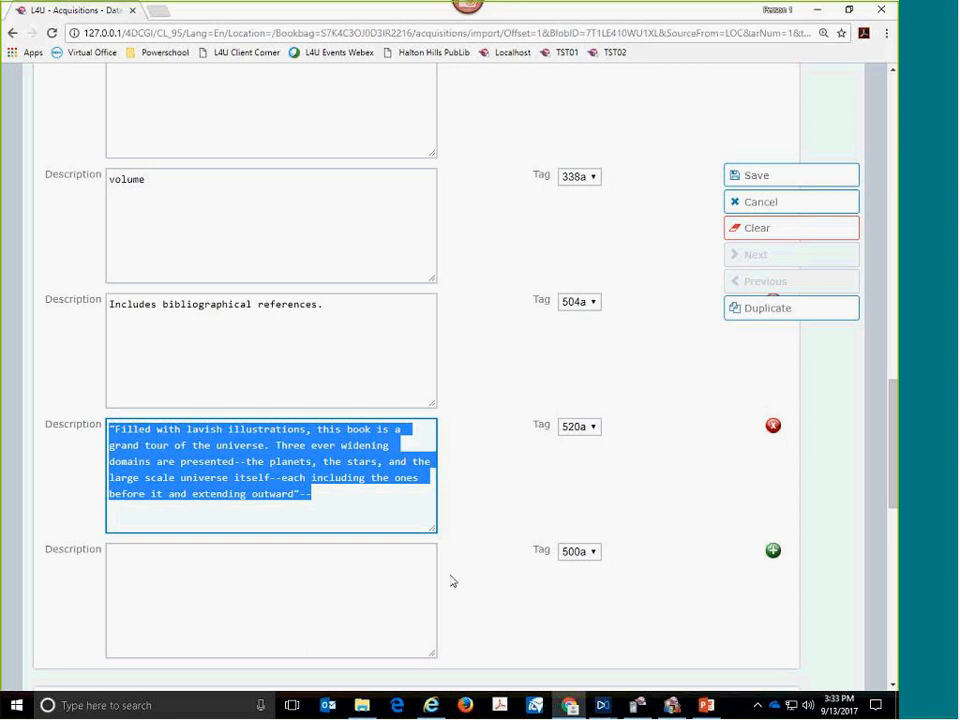
scroll(477, 590, "down", 3)
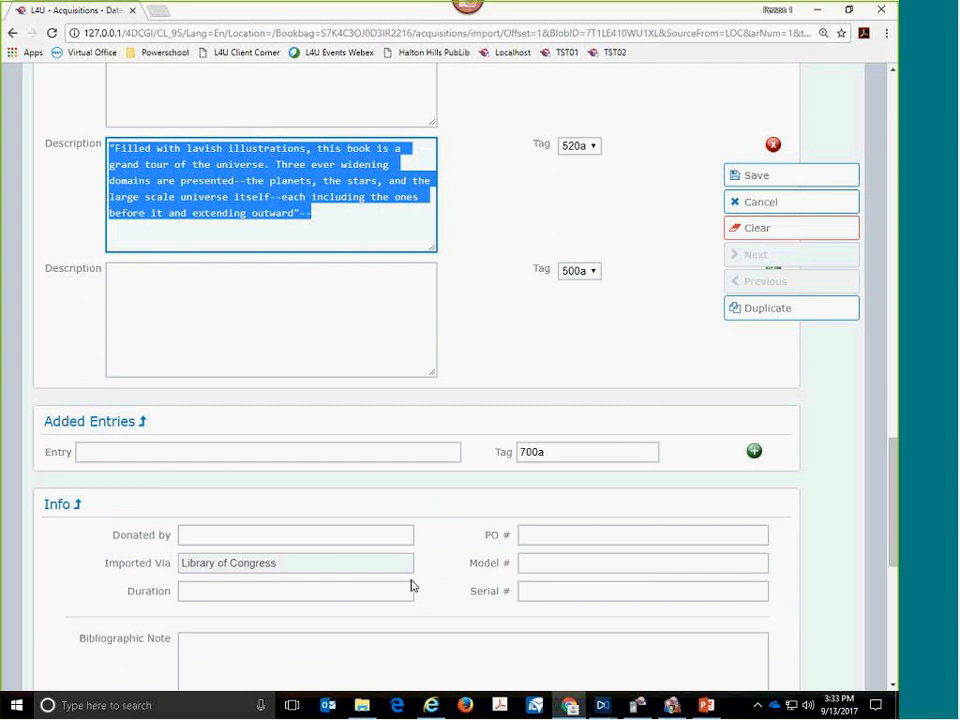
scroll(415, 585, "up", 3)
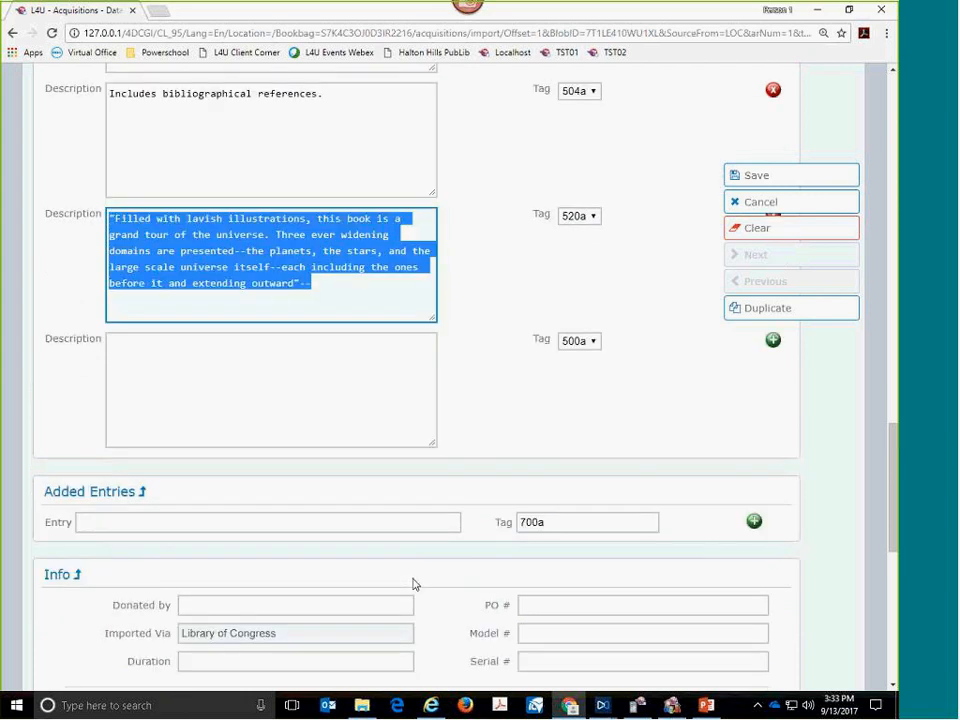
scroll(415, 585, "up", 2)
scroll(413, 577, "down", 1)
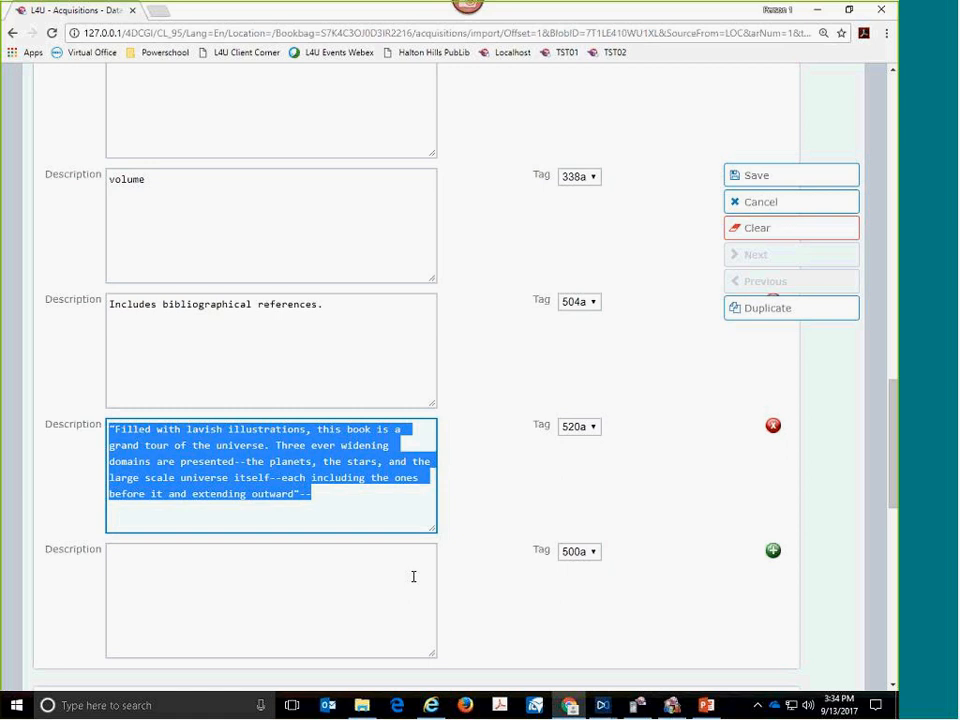
- Enter "Includes teacher reference guide on DVD." as the blank 500a description of the Space atlas record
left_click(329, 610)
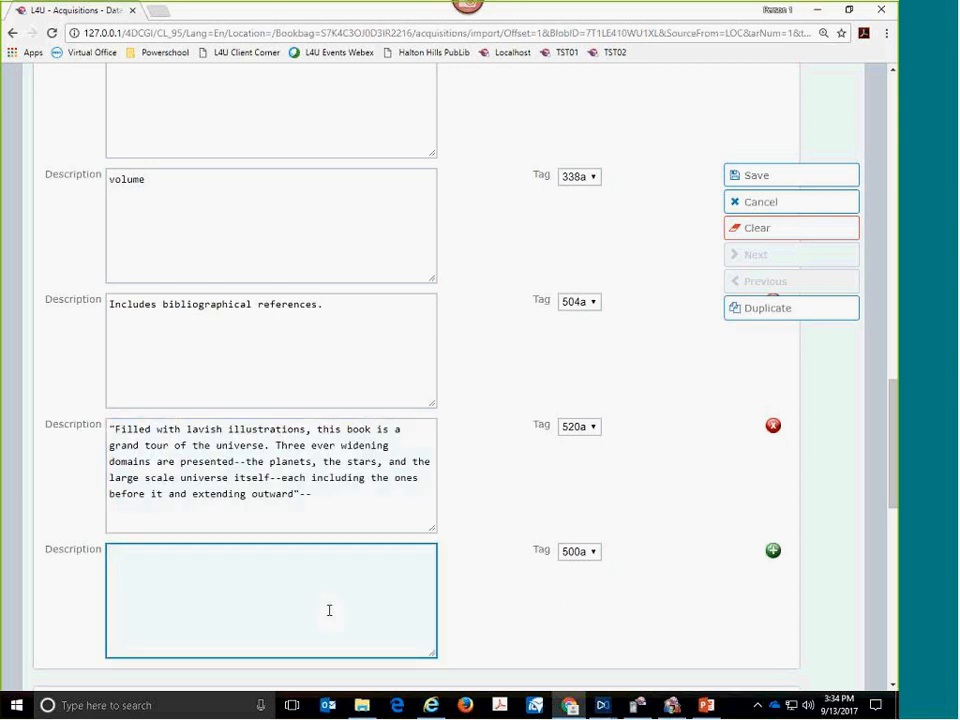
type("Includes teacher reference guide on dVD")
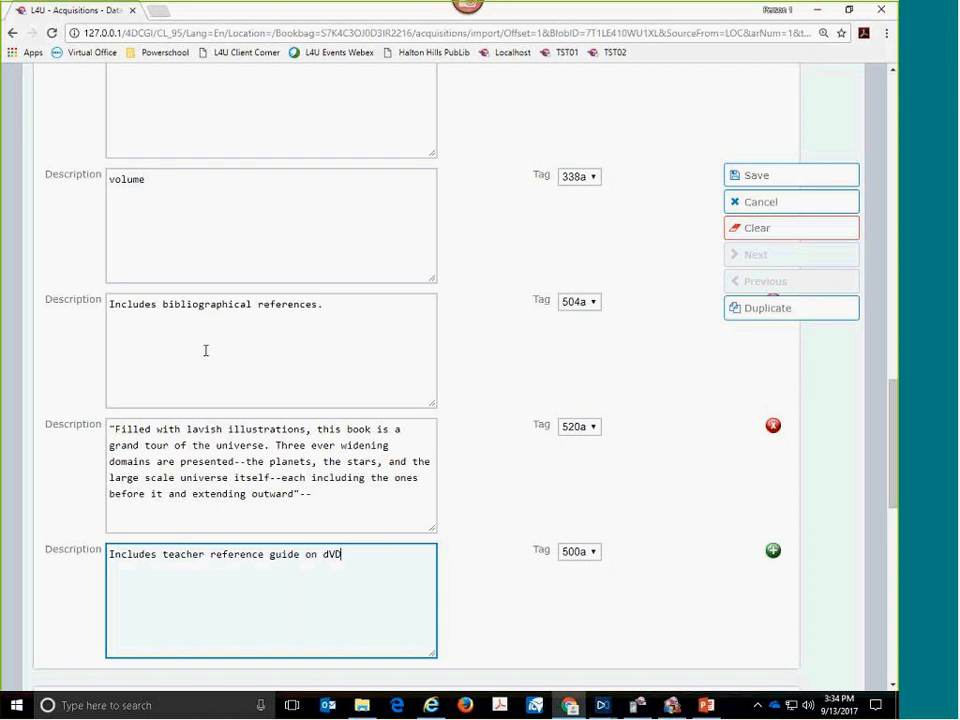
key("BackSpace")
type("D")
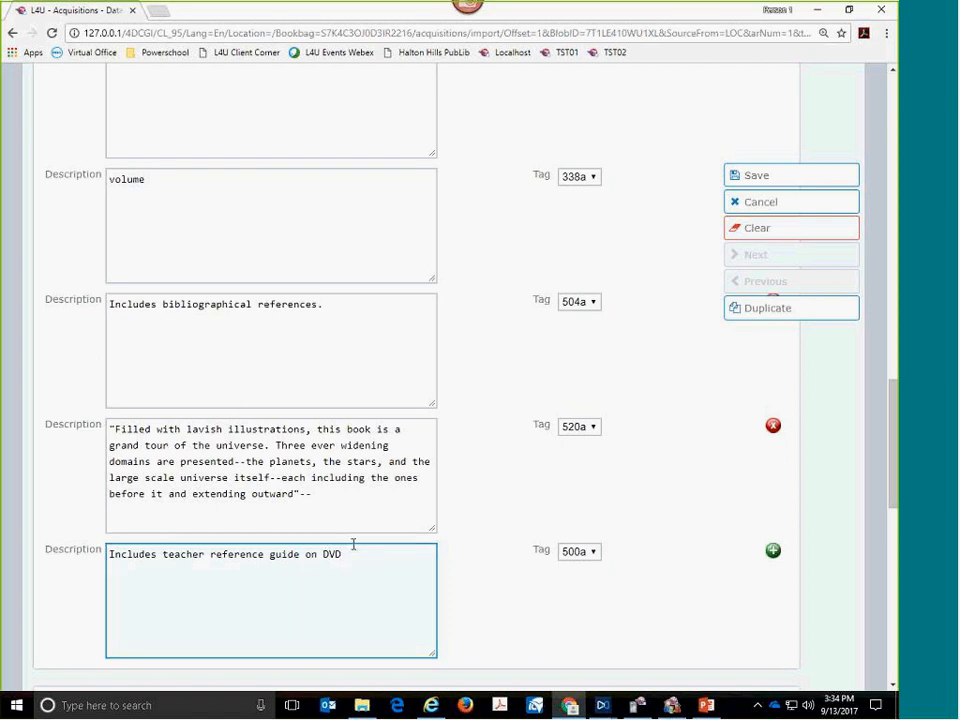
type(".")
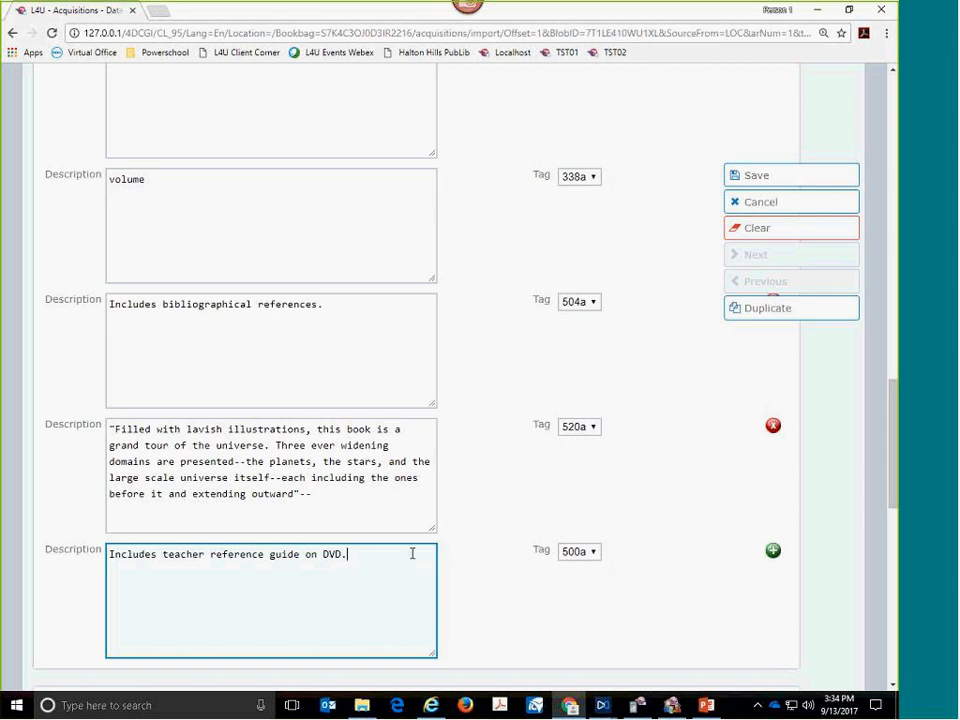
- Review the record's added entries, info, resources and bookcover sections, including the CheckMARC subscription note on bookcover searching
scroll(413, 555, "down", 2)
scroll(435, 556, "down", 1)
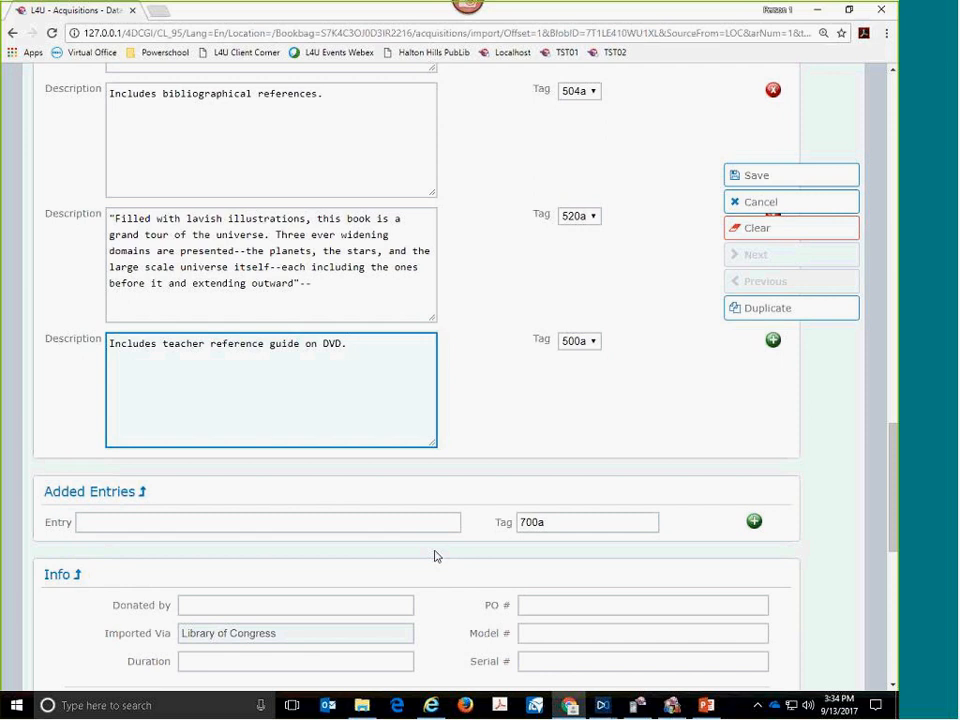
scroll(435, 556, "down", 1)
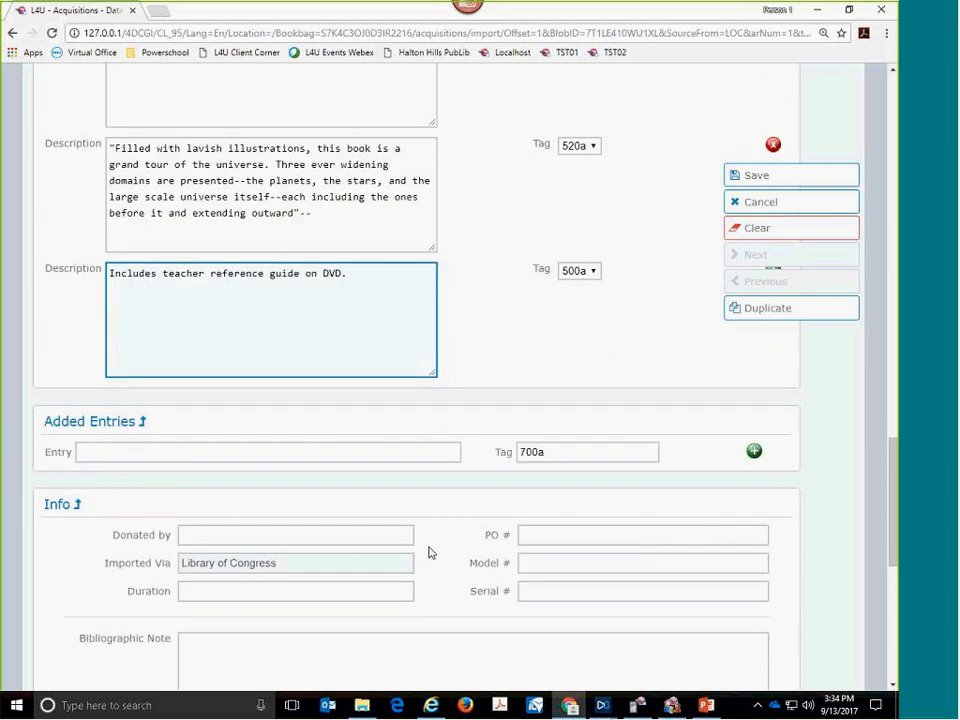
scroll(428, 577, "down", 3)
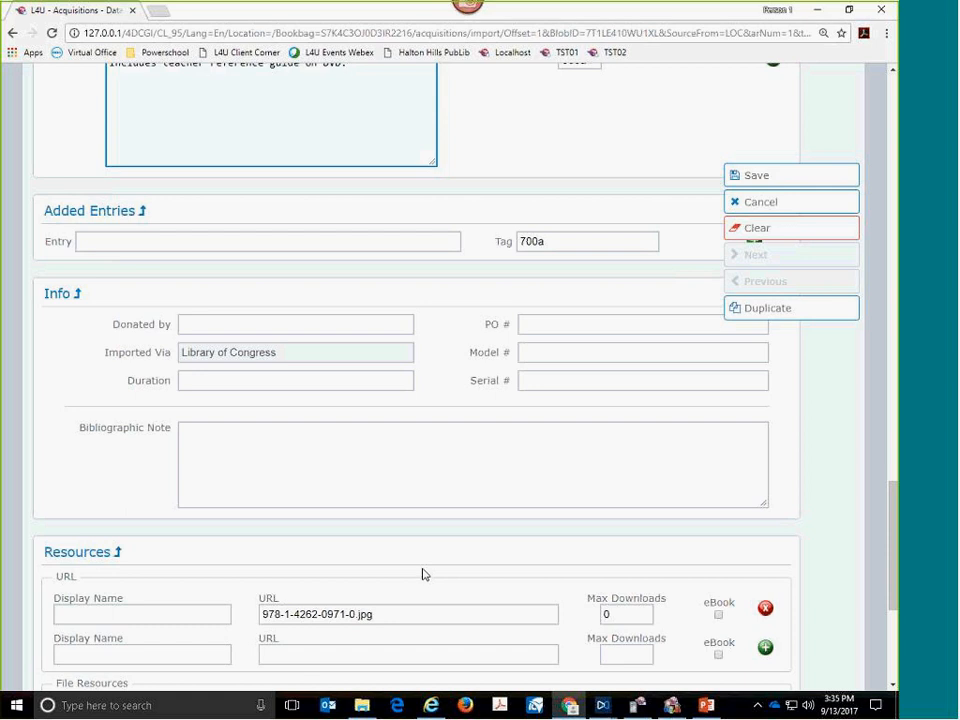
scroll(423, 574, "down", 1)
scroll(423, 574, "down", 3)
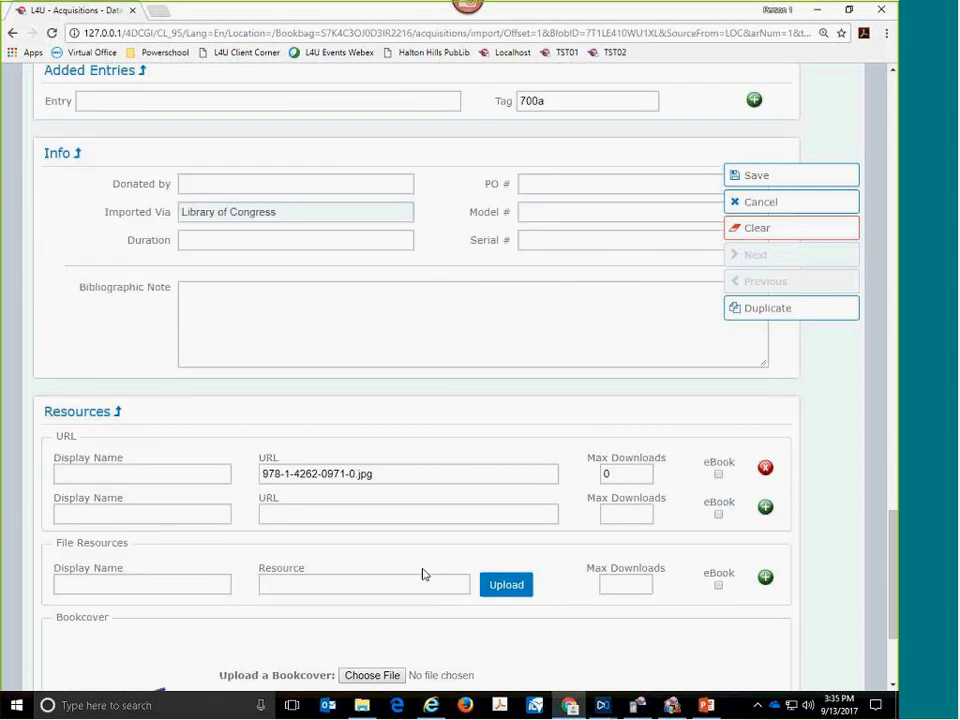
scroll(423, 574, "down", 1)
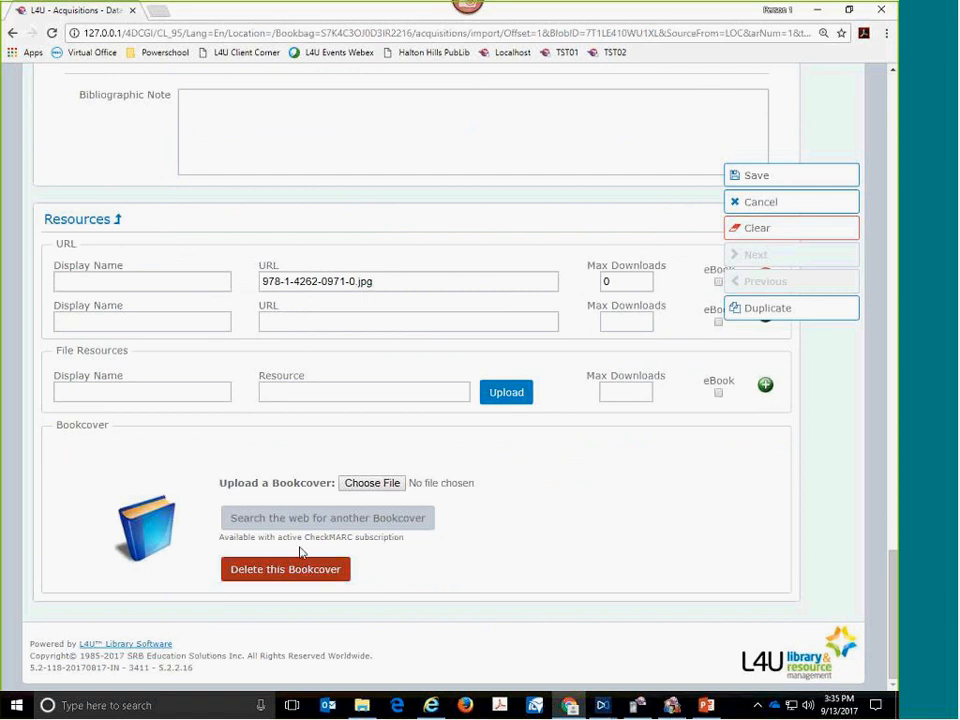
left_click_drag(281, 537, 368, 540)
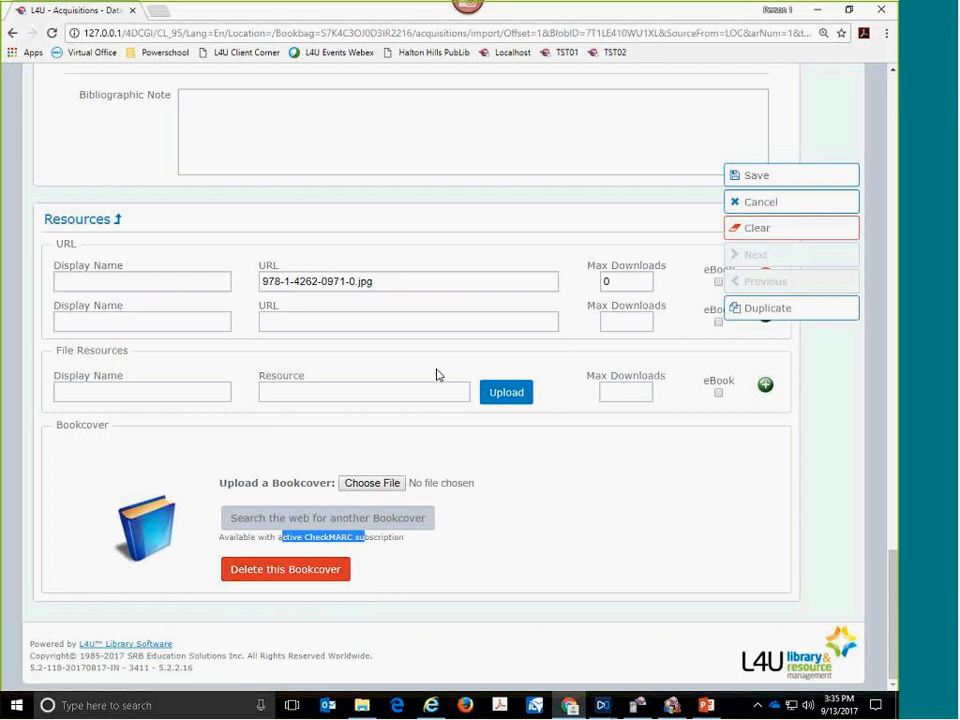
- Replace the Space atlas record's accession number with the next automatically assigned one and save the record
scroll(436, 375, "up", 4)
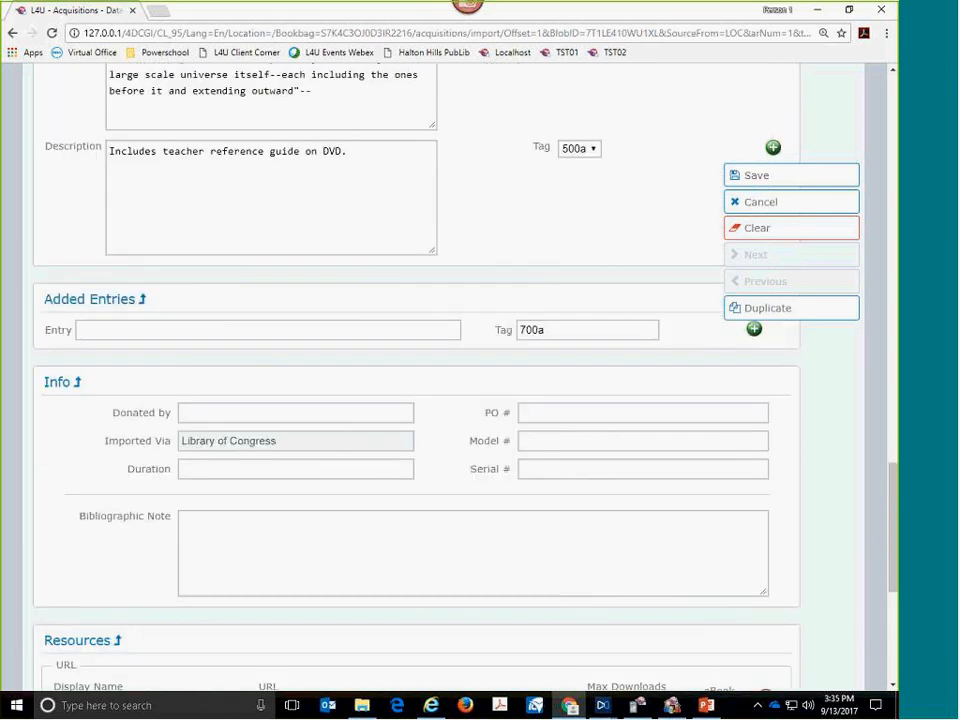
scroll(436, 364, "up", 4)
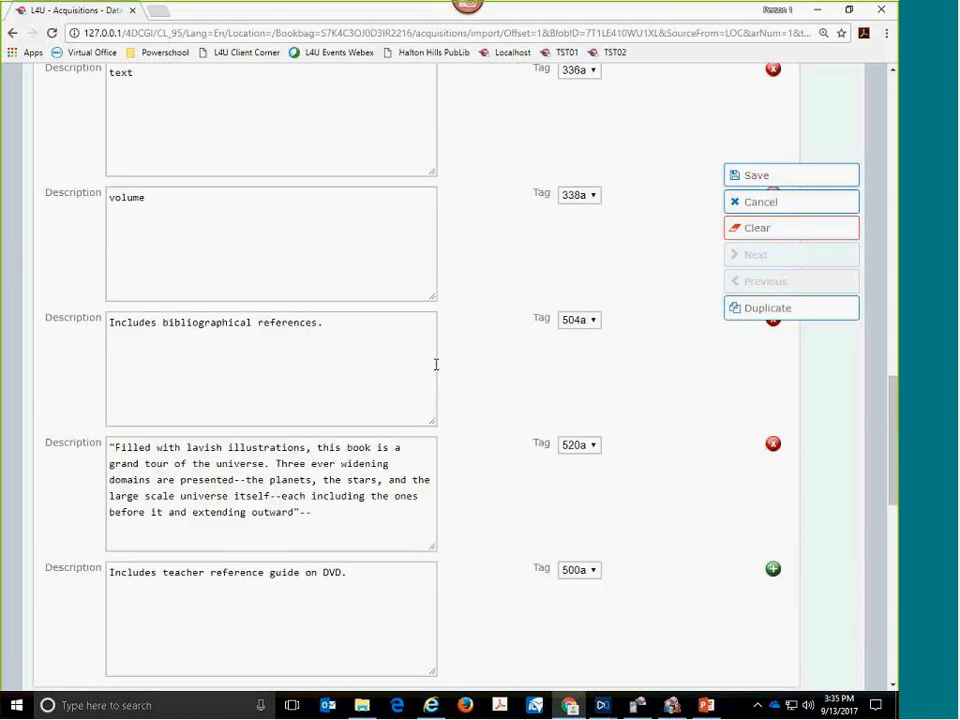
scroll(436, 364, "up", 2)
scroll(436, 364, "up", 3)
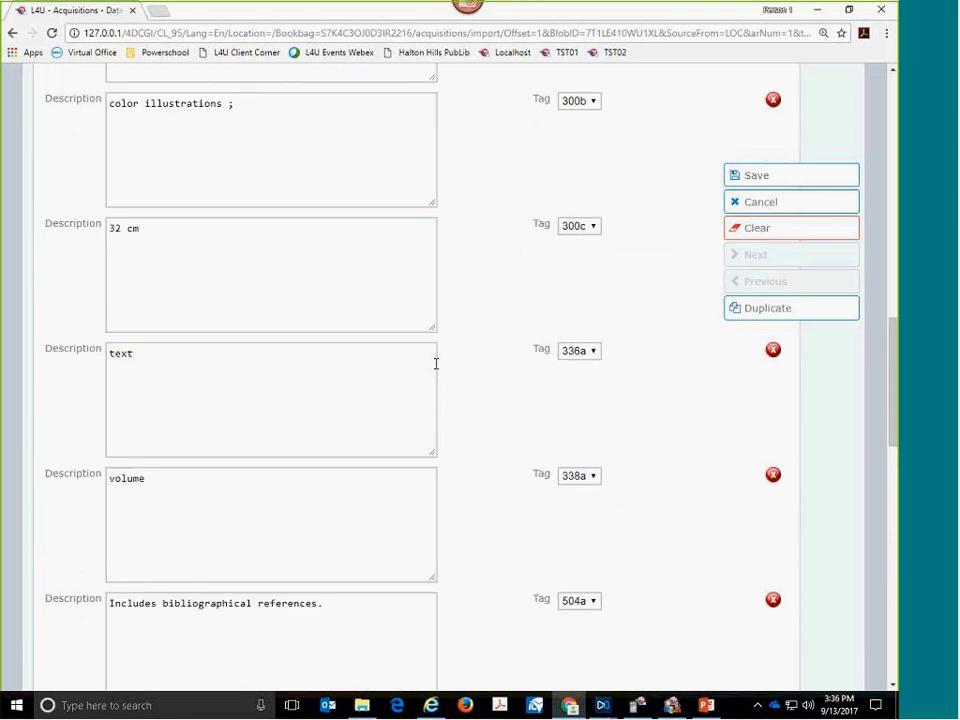
scroll(436, 364, "up", 4)
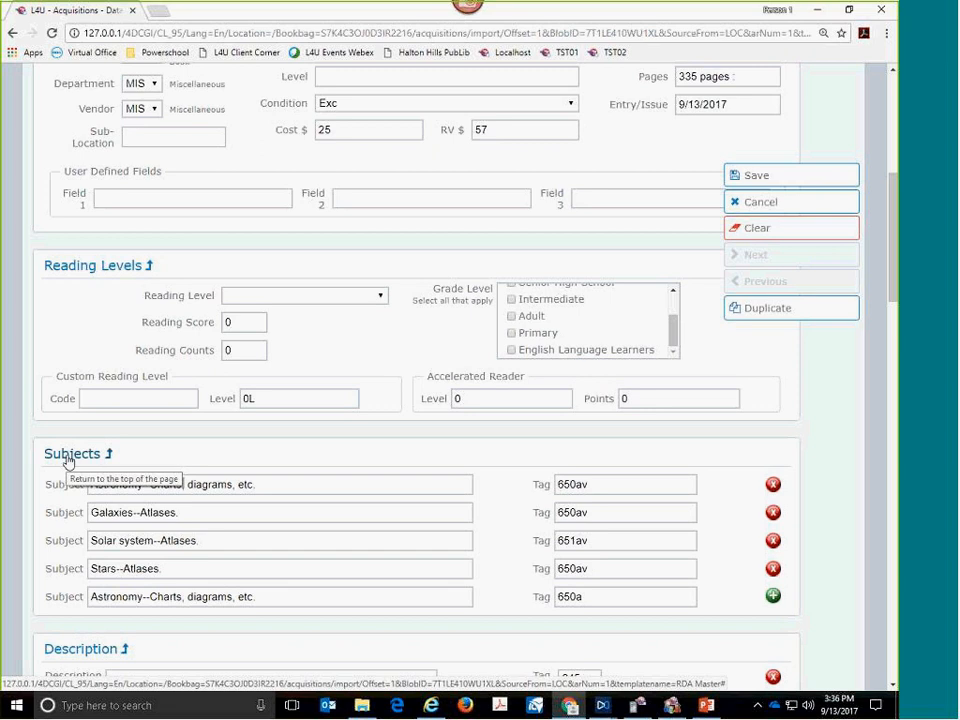
left_click(68, 458)
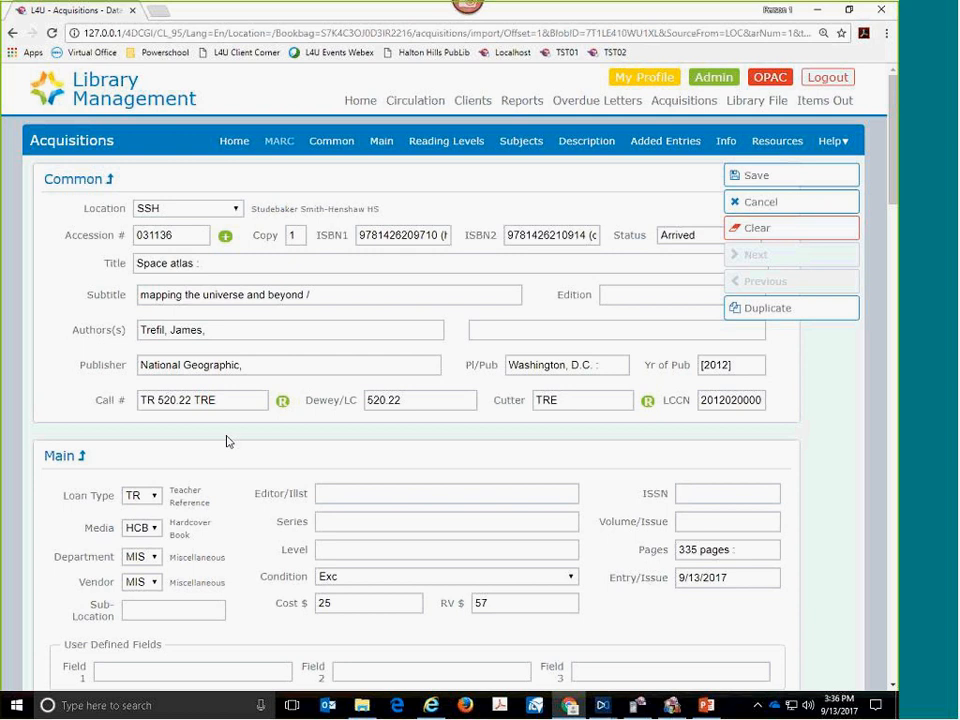
left_click_drag(180, 237, 135, 233)
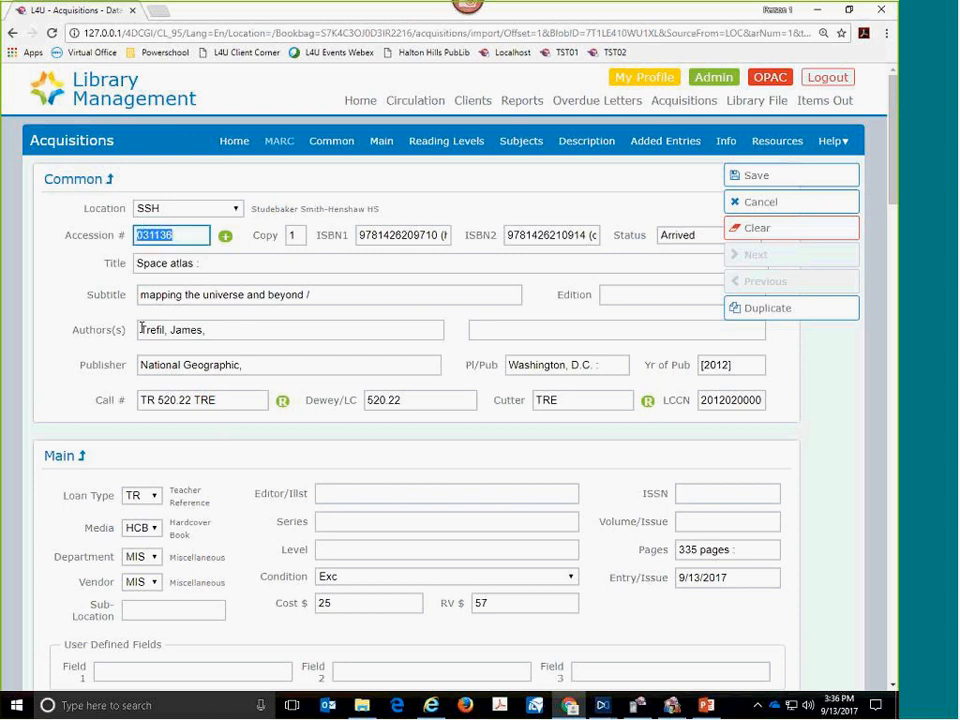
key("BackSpace")
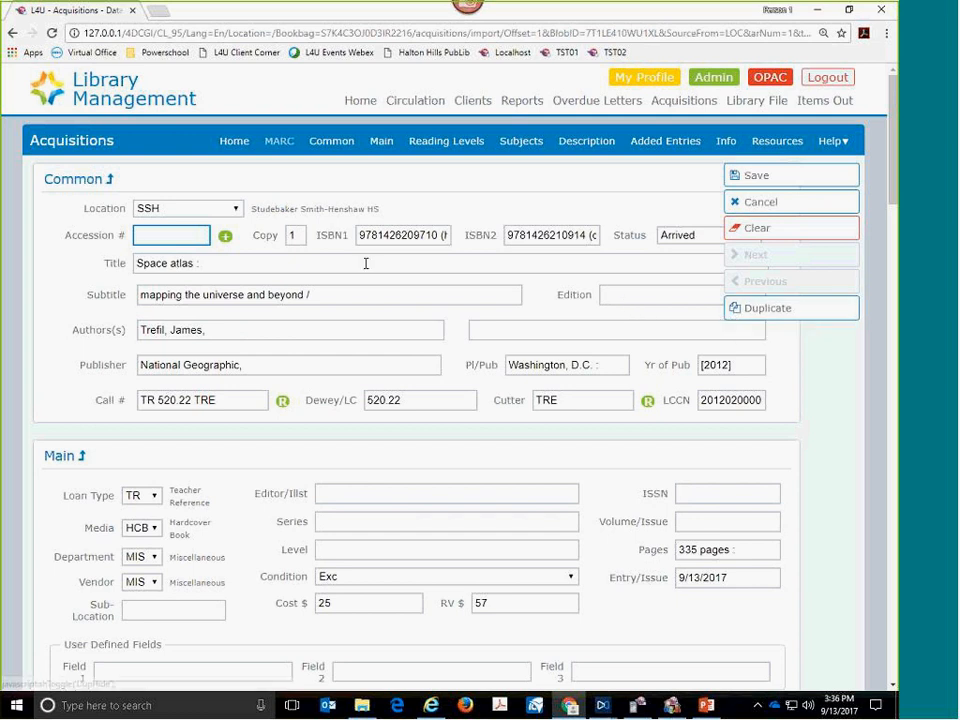
left_click(225, 241)
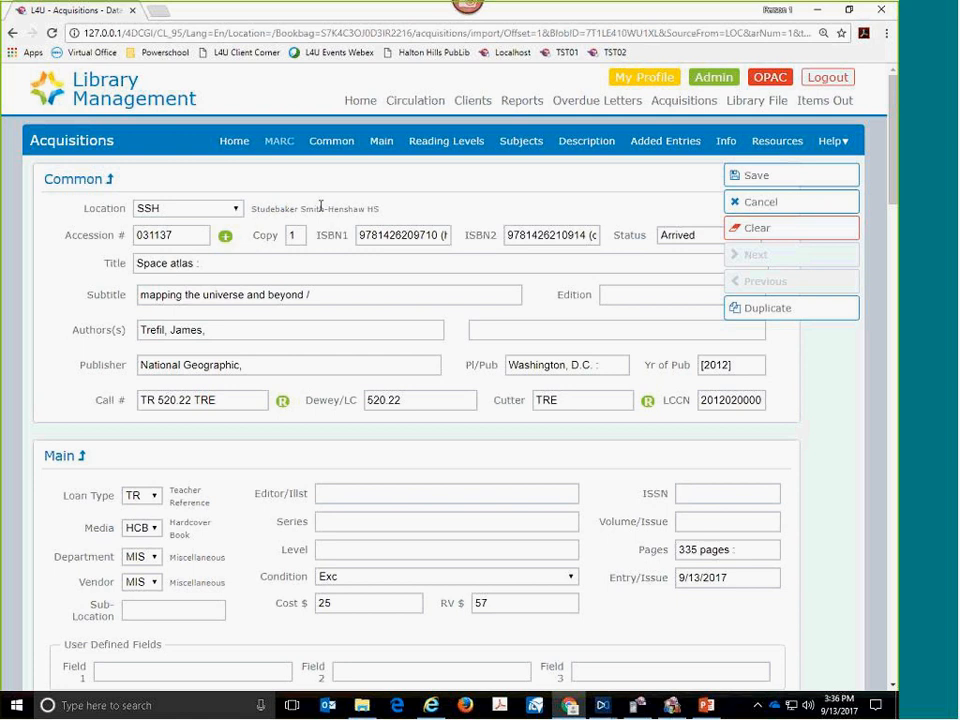
left_click(746, 177)
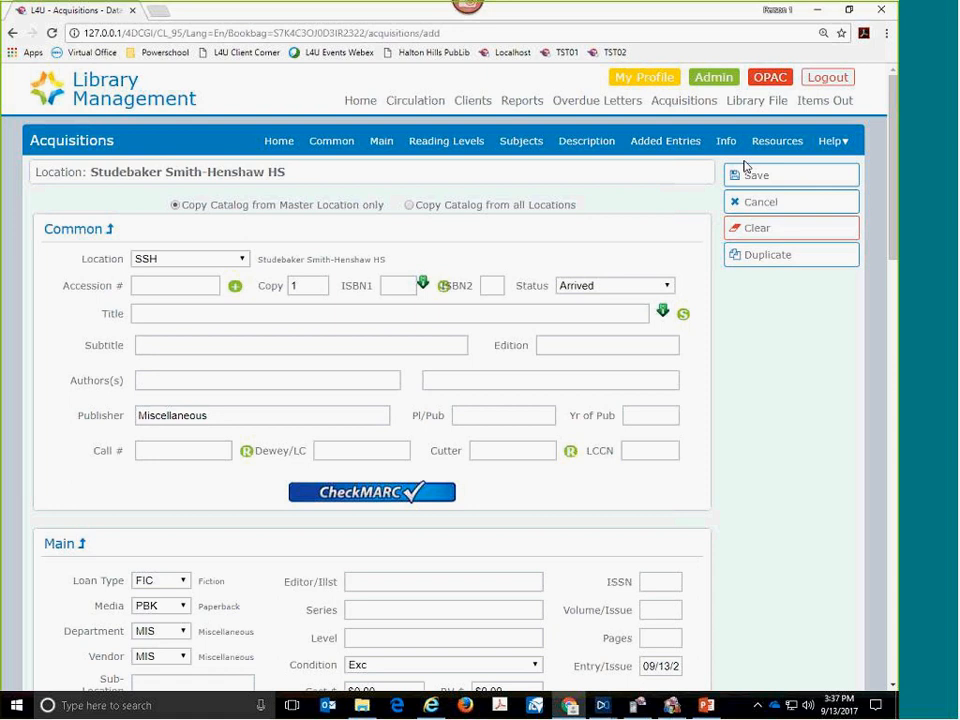
left_click(399, 286)
type("24643")
left_click(350, 495)
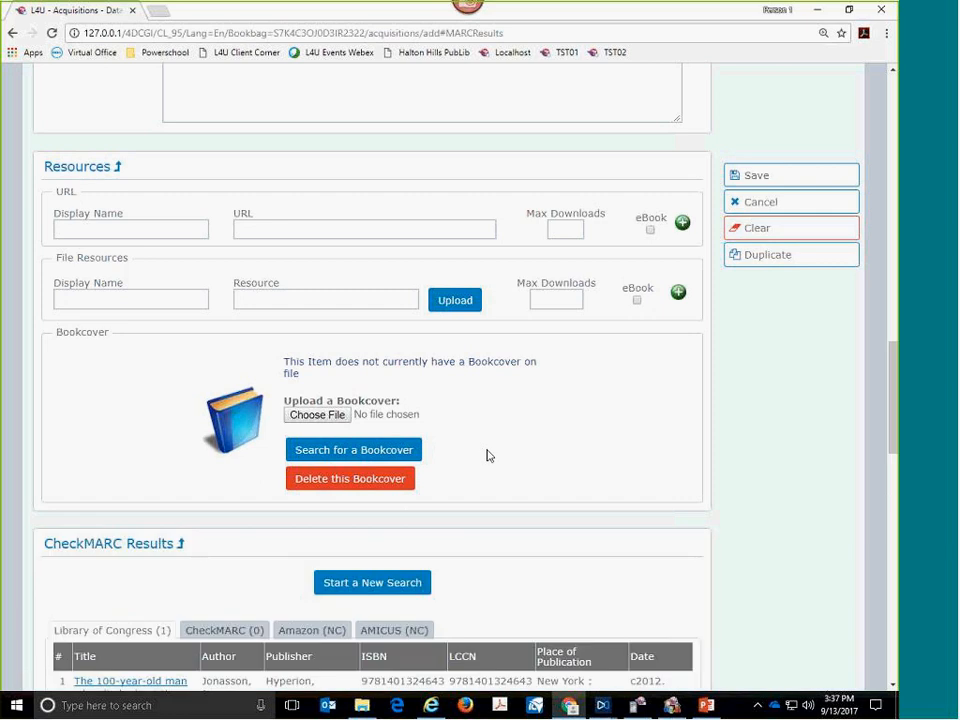
scroll(506, 495, "down", 2)
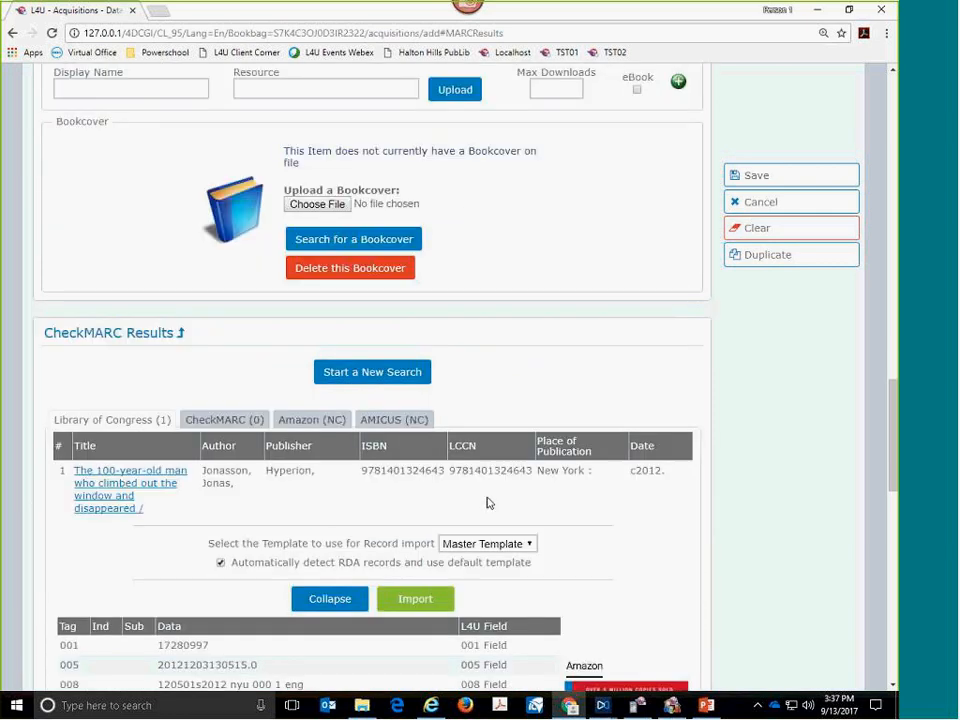
scroll(488, 502, "down", 1)
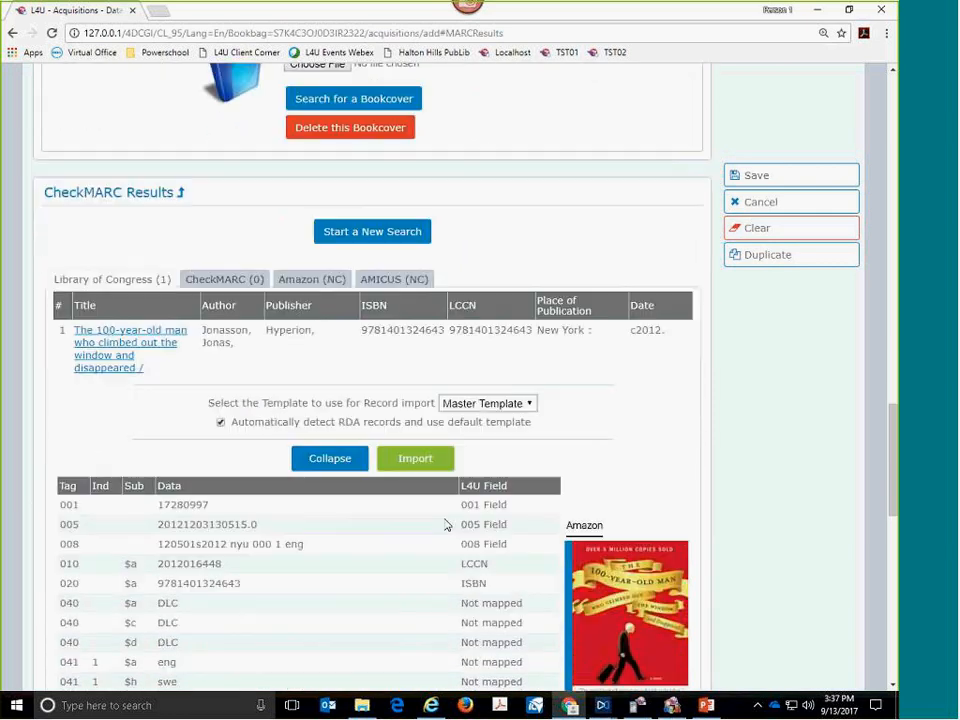
left_click(412, 460)
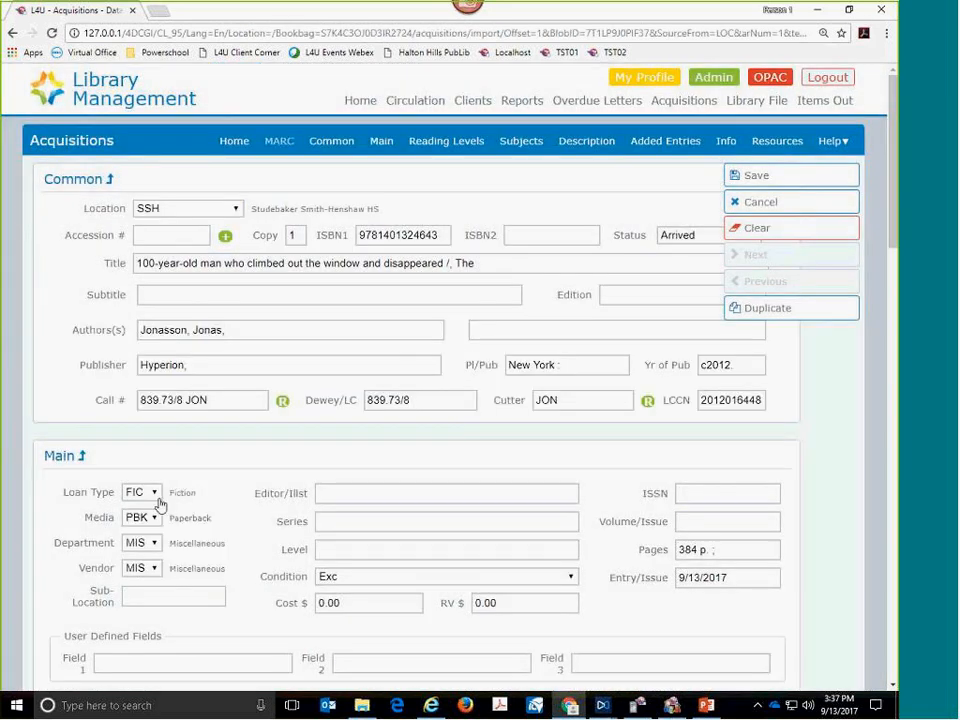
- Set the imported record's cost to $5 and its replacement value to $10
left_click(342, 603)
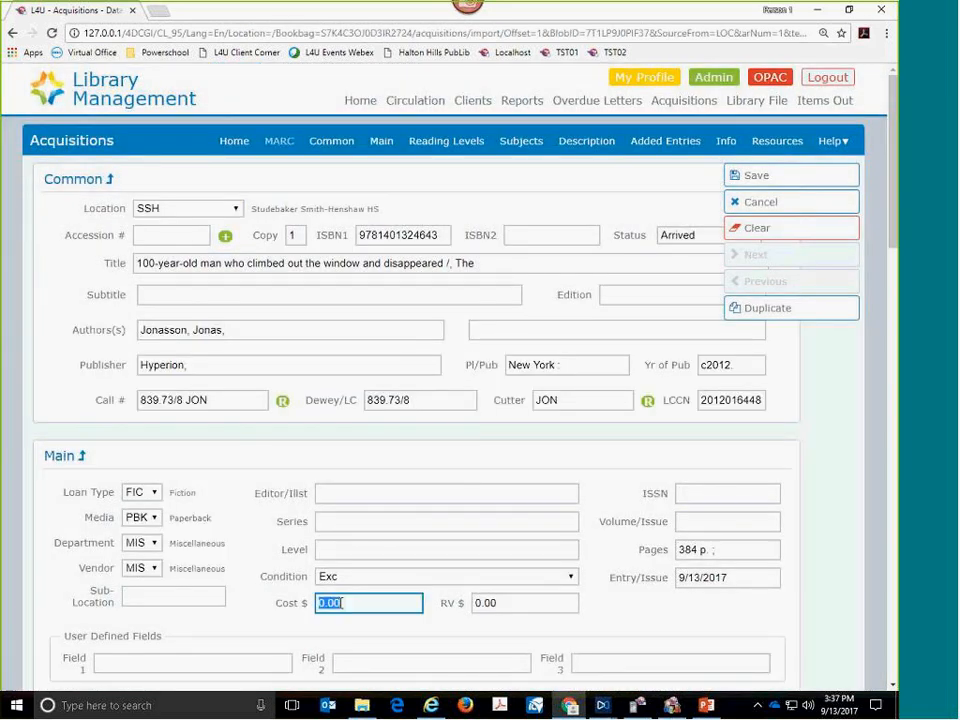
type("5")
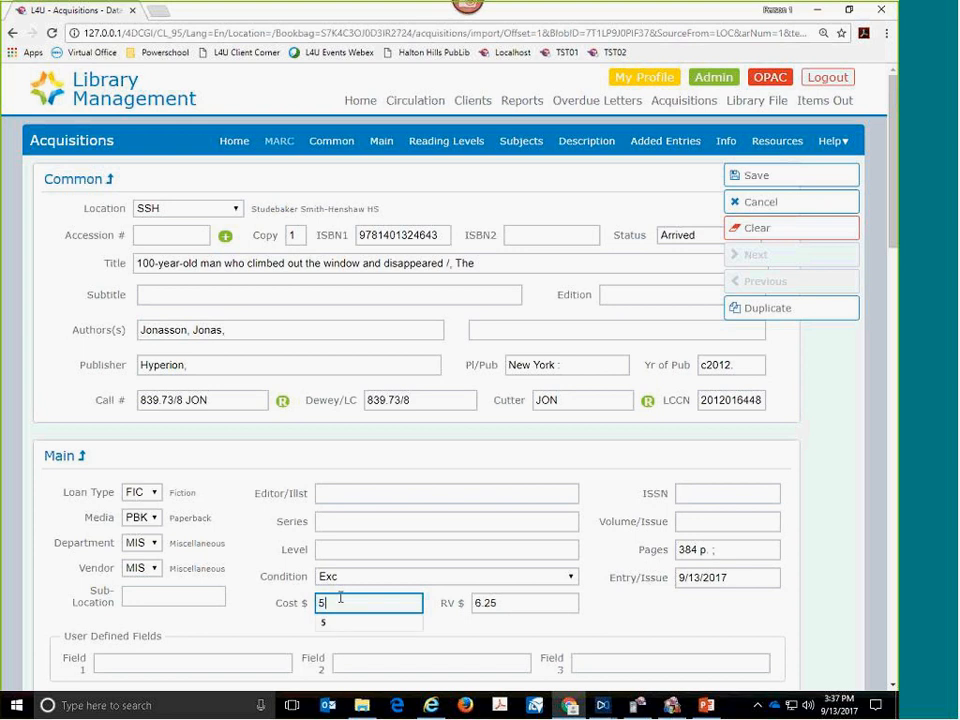
key("Tab")
type("10")
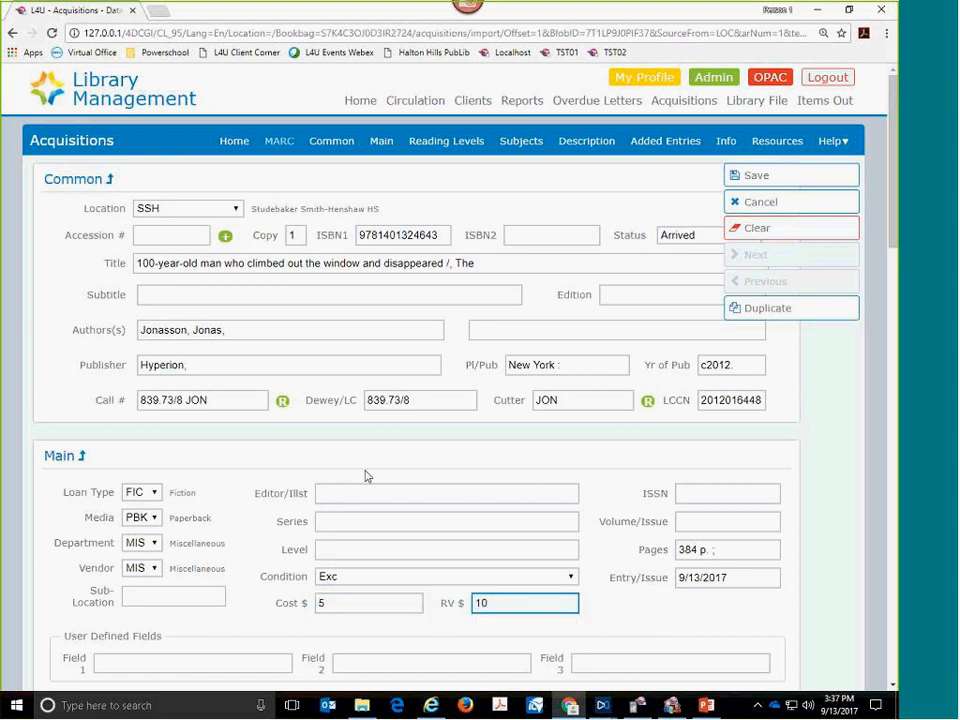
- Clear the Dewey/LC number and regenerate the call number as FIC JON
left_click(390, 400)
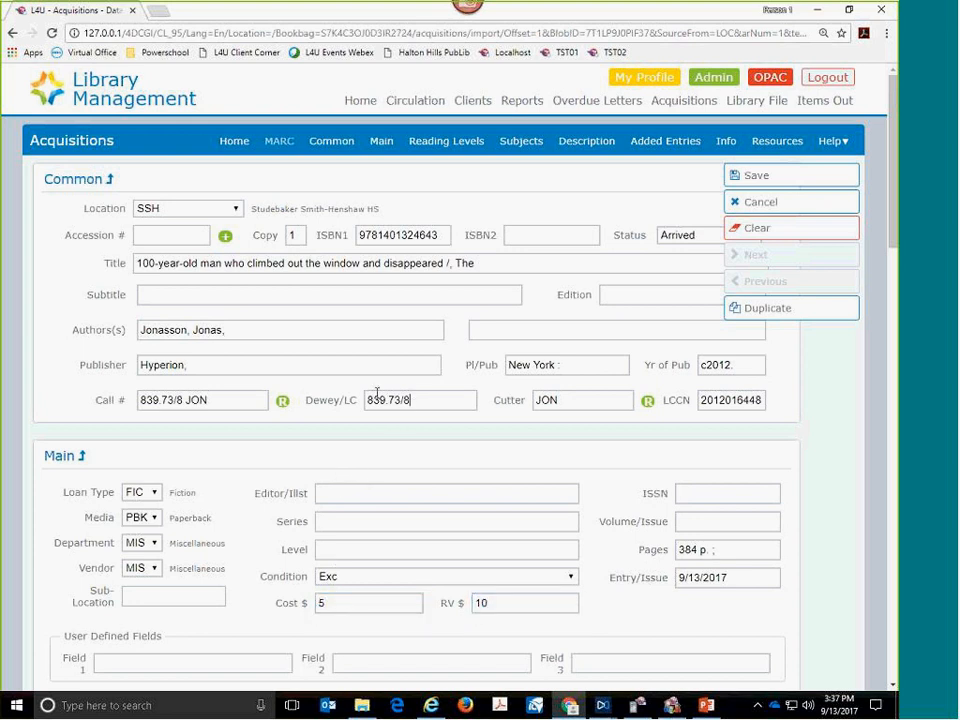
key("BackSpace")
left_click(282, 402)
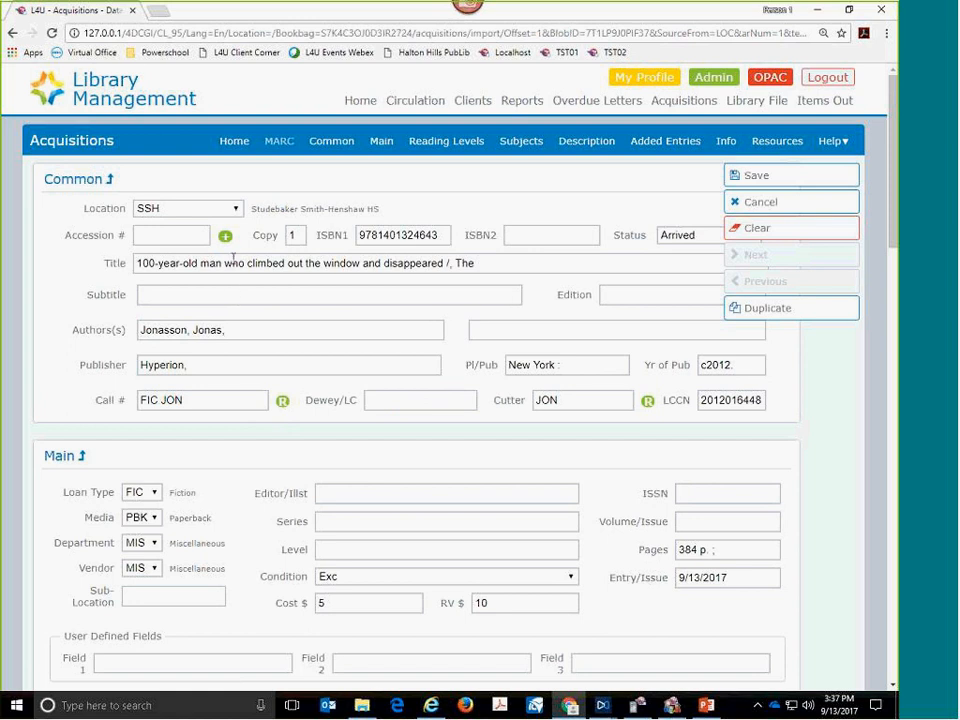
- Assign the next automatic accession number to the imported record and create 9 duplicates of it
left_click(226, 239)
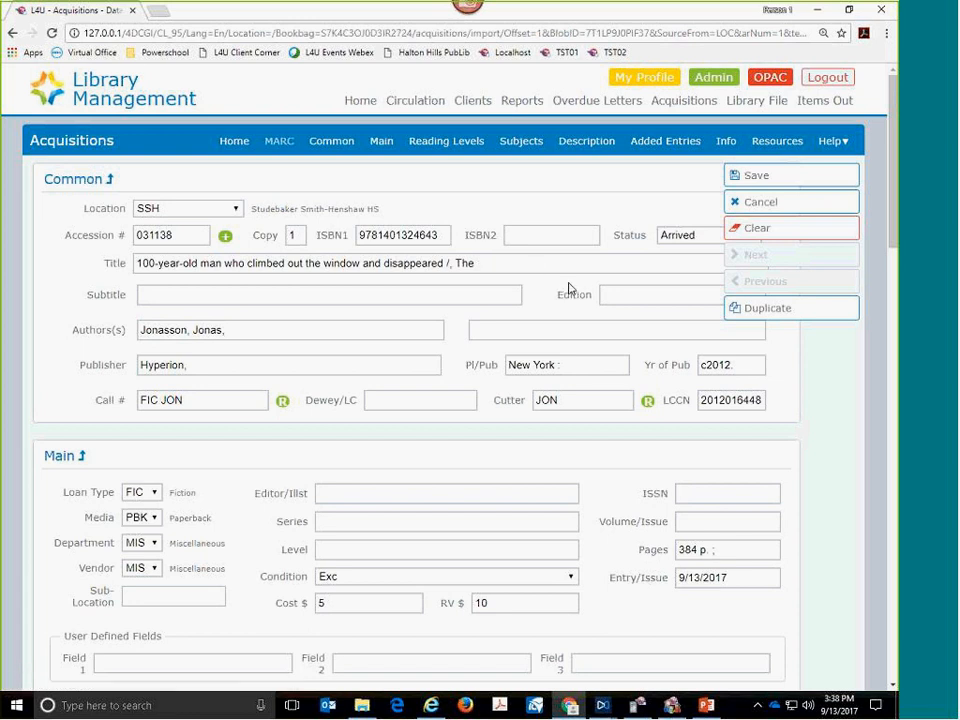
left_click(738, 310)
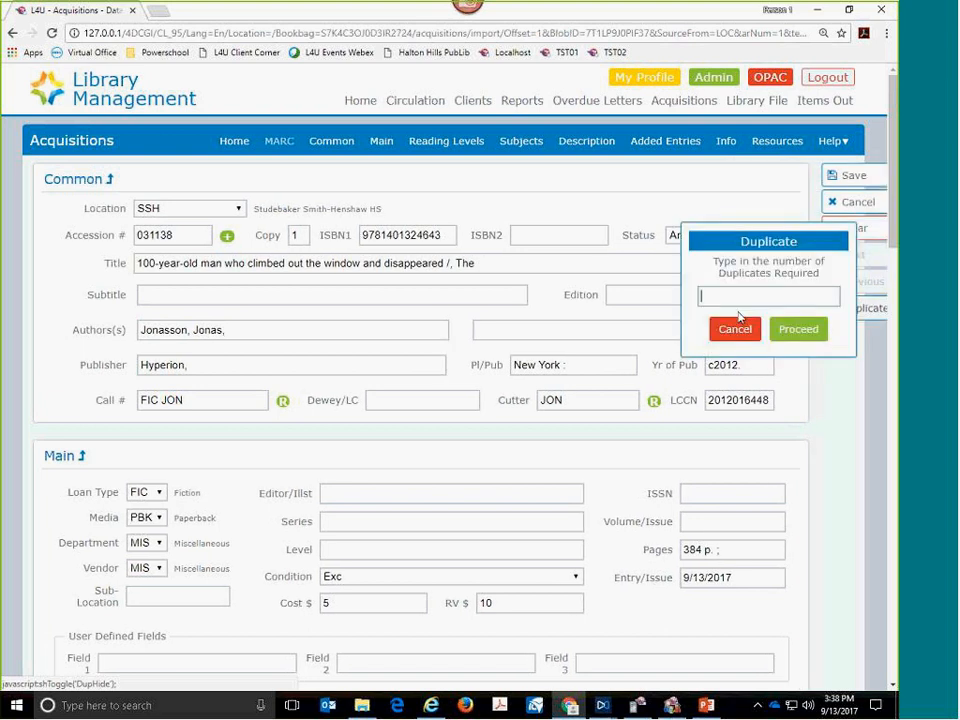
type("9")
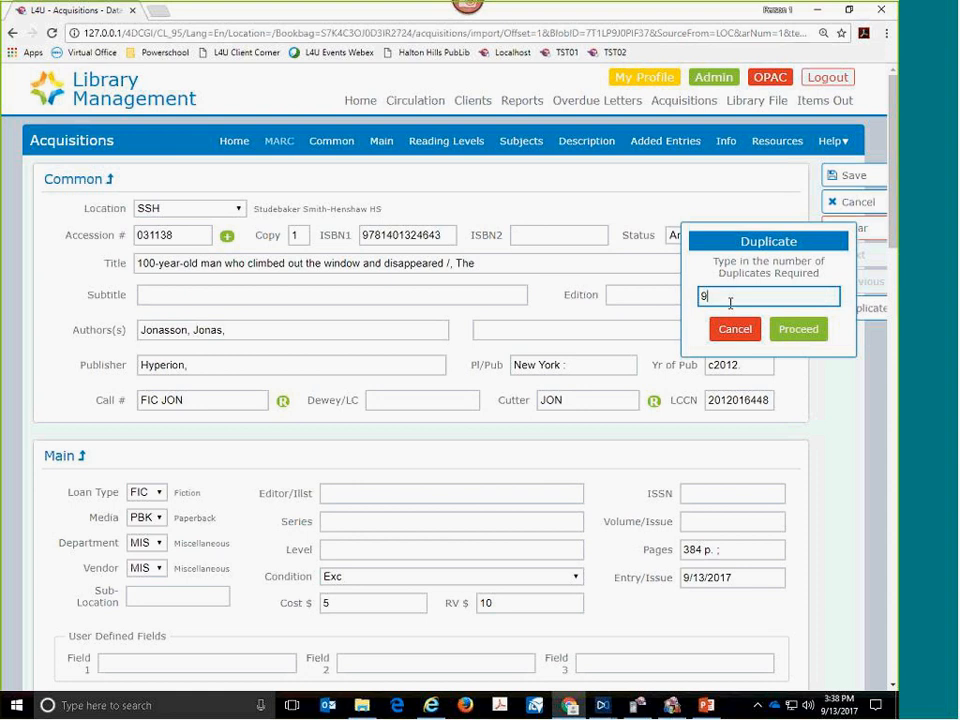
left_click(795, 330)
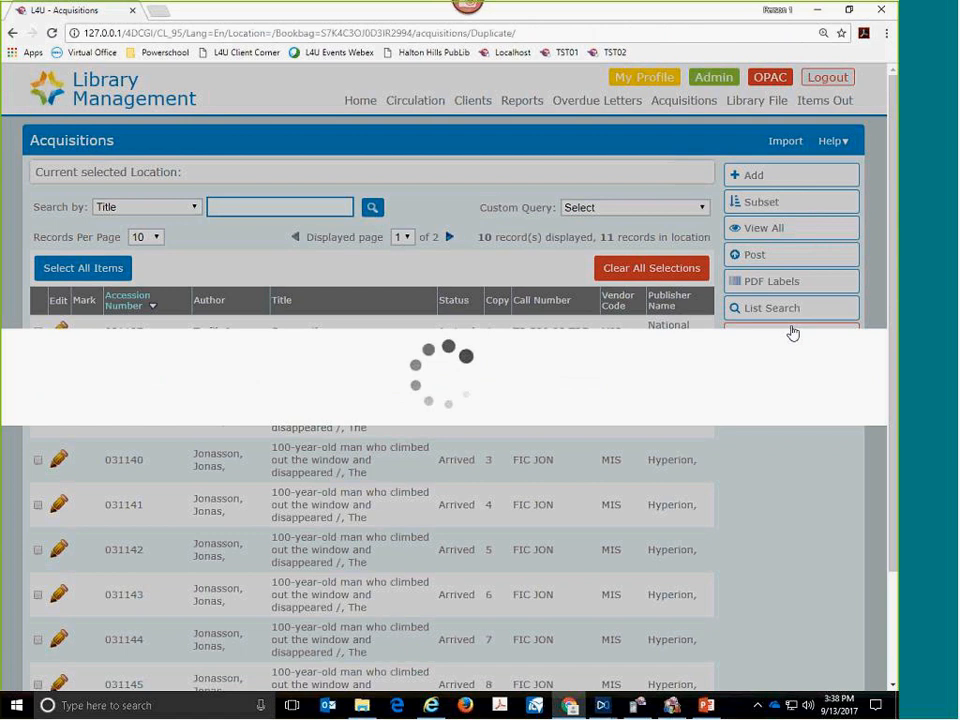
- Open the first copy of The 100-year-old man, check the accession numbers of successive copies, and return to the acquisitions list
scroll(740, 440, "down", 1)
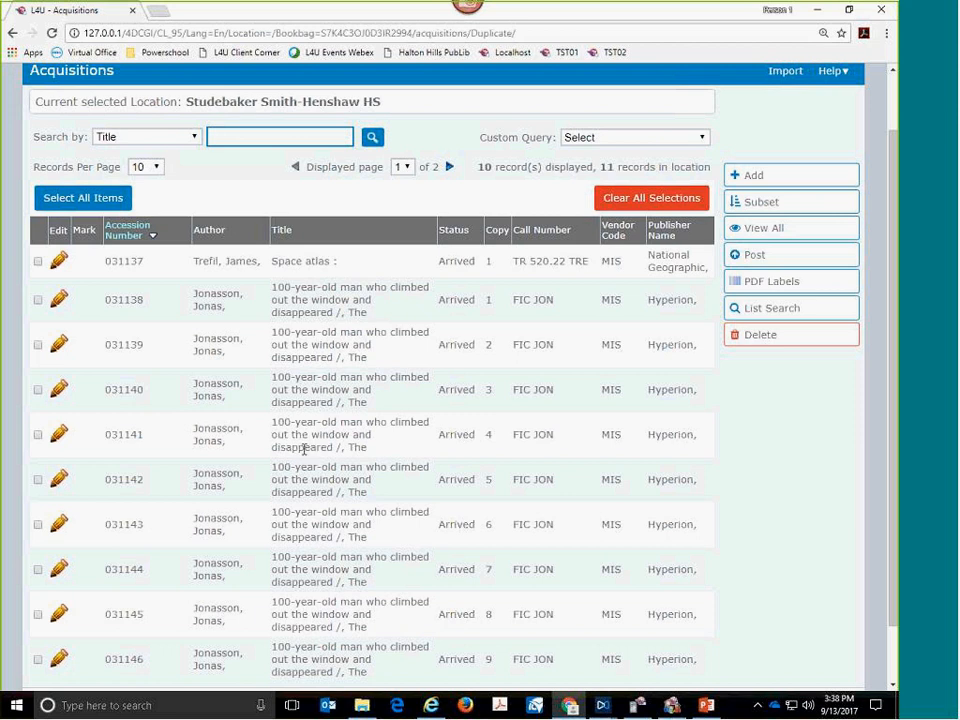
double_click(309, 292)
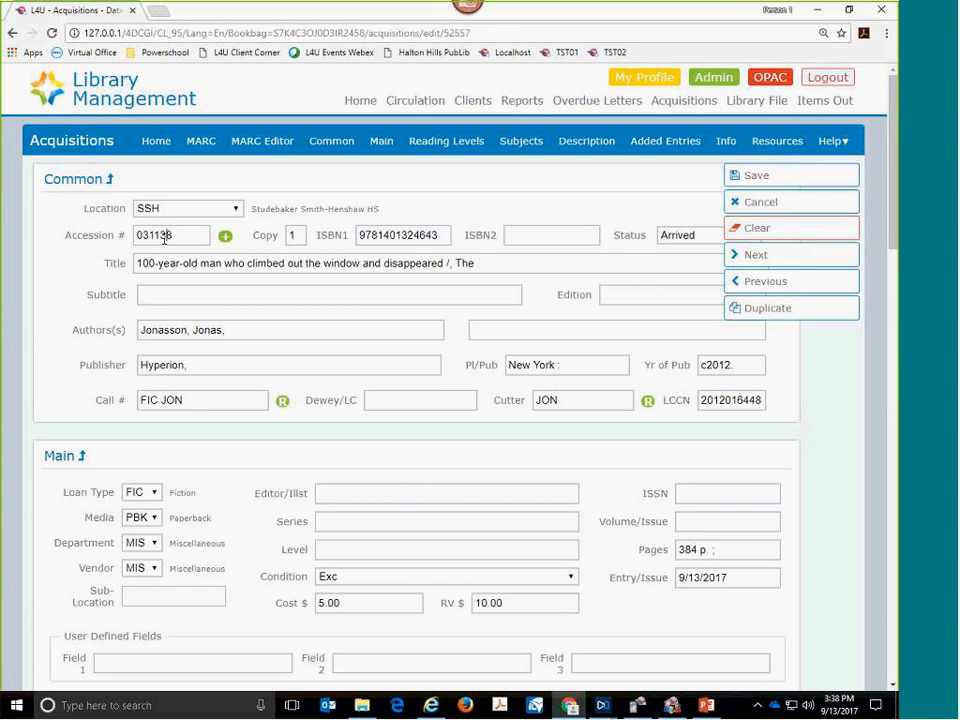
double_click(164, 238)
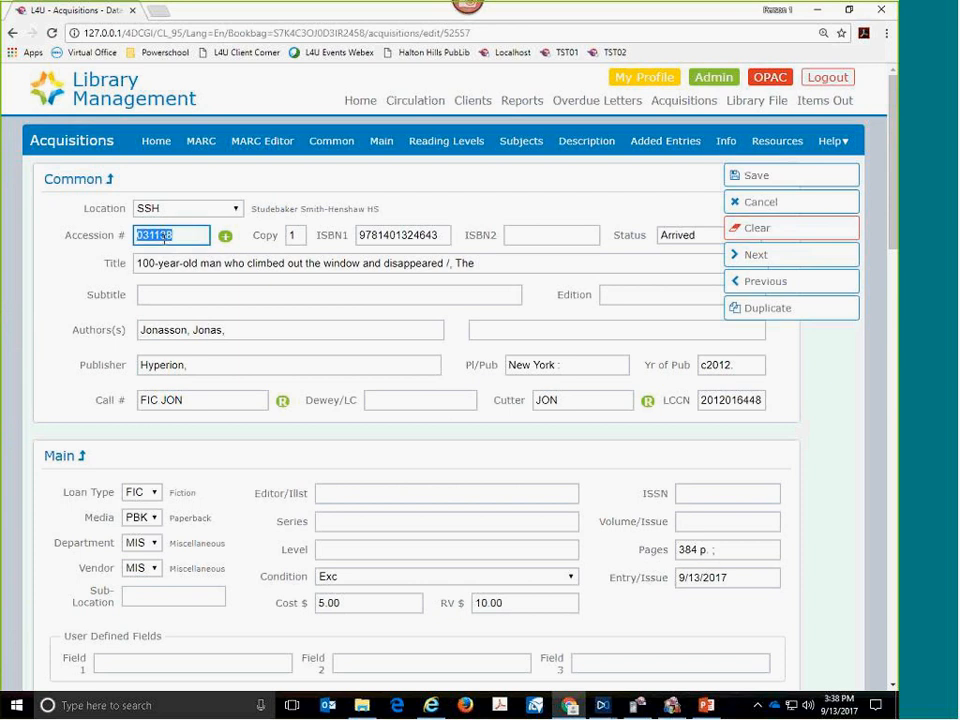
left_click(752, 255)
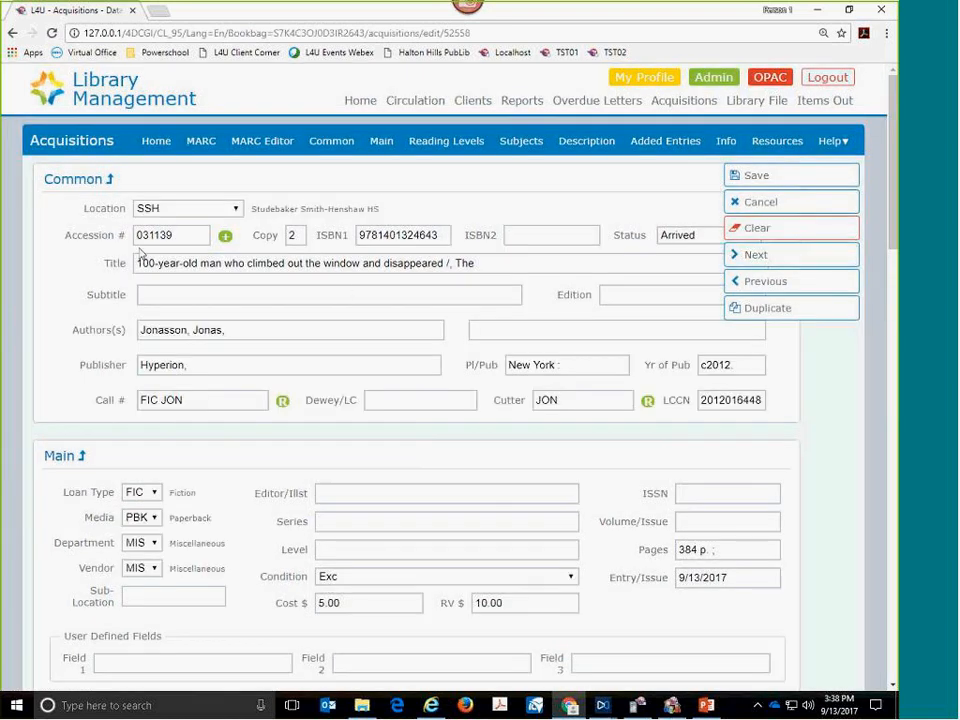
double_click(172, 238)
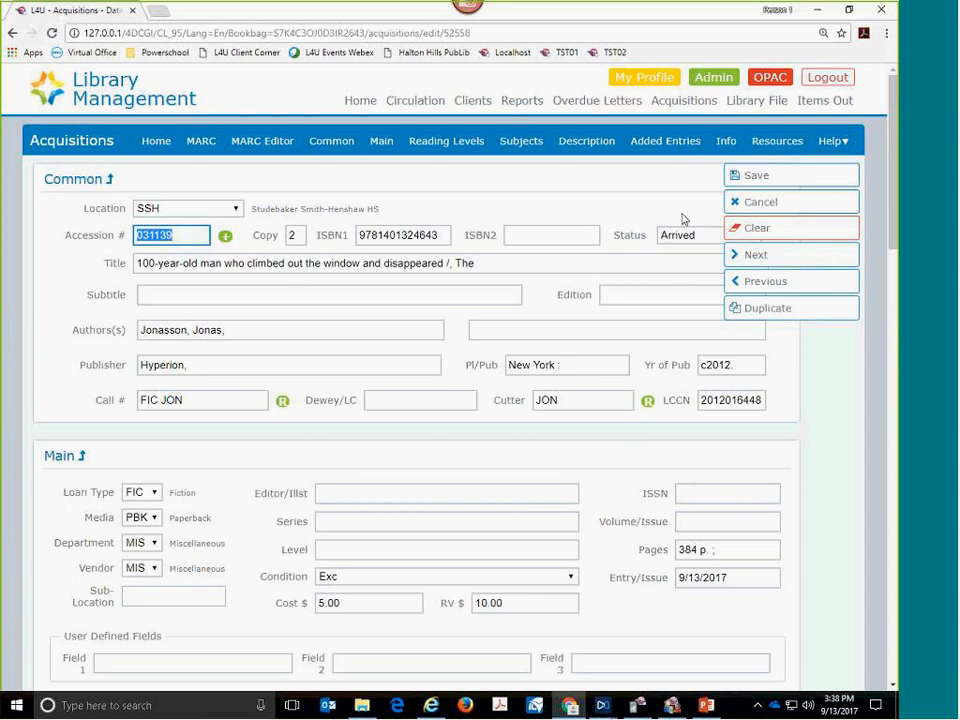
left_click(740, 258)
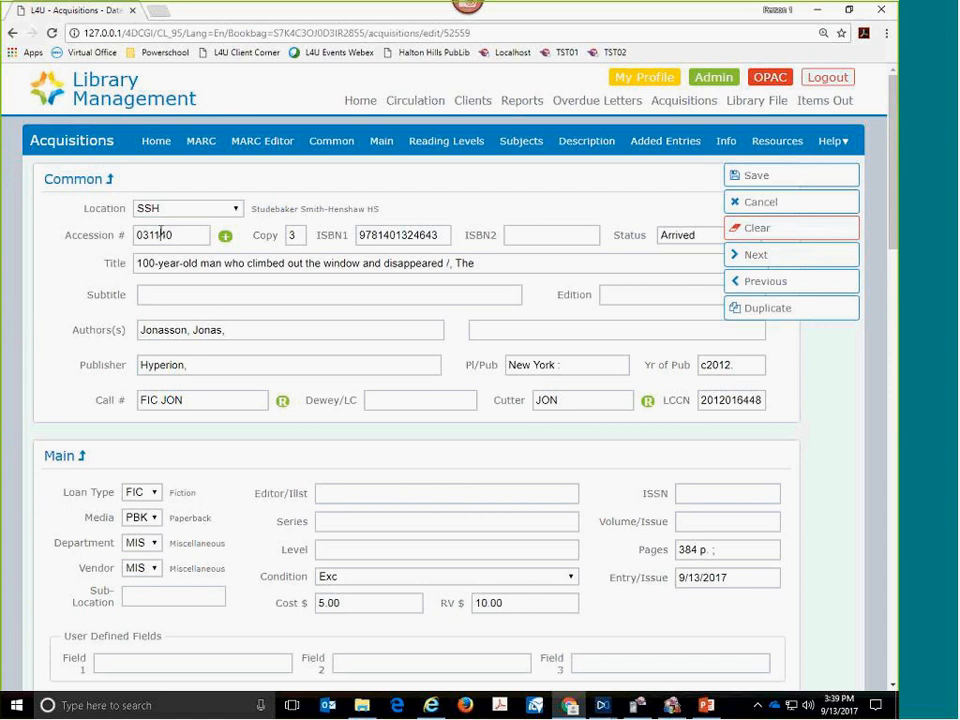
double_click(161, 235)
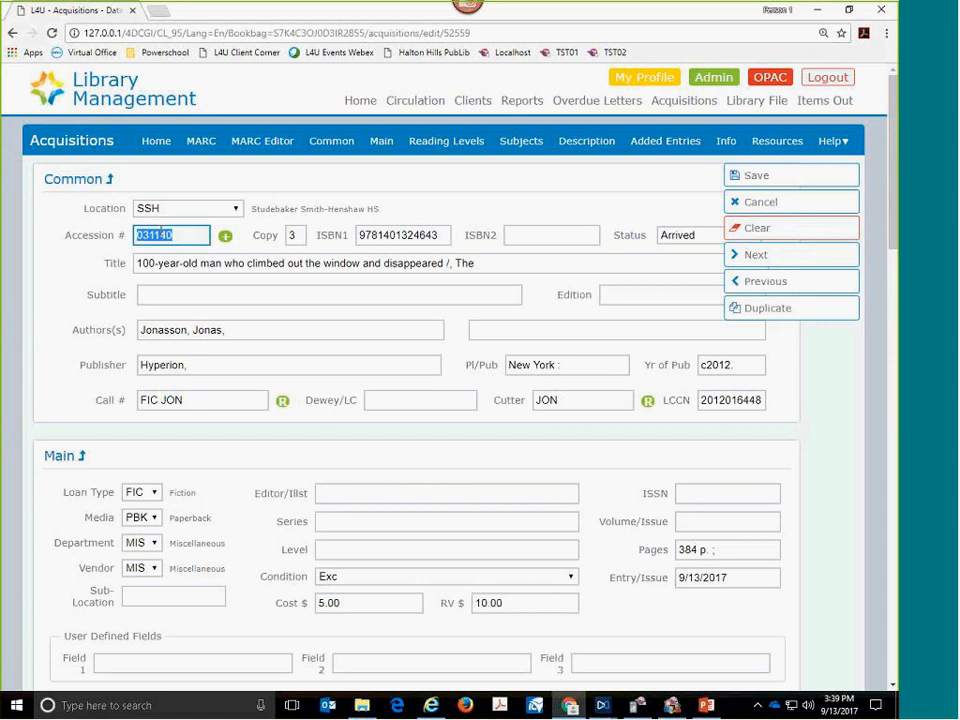
left_click(748, 257)
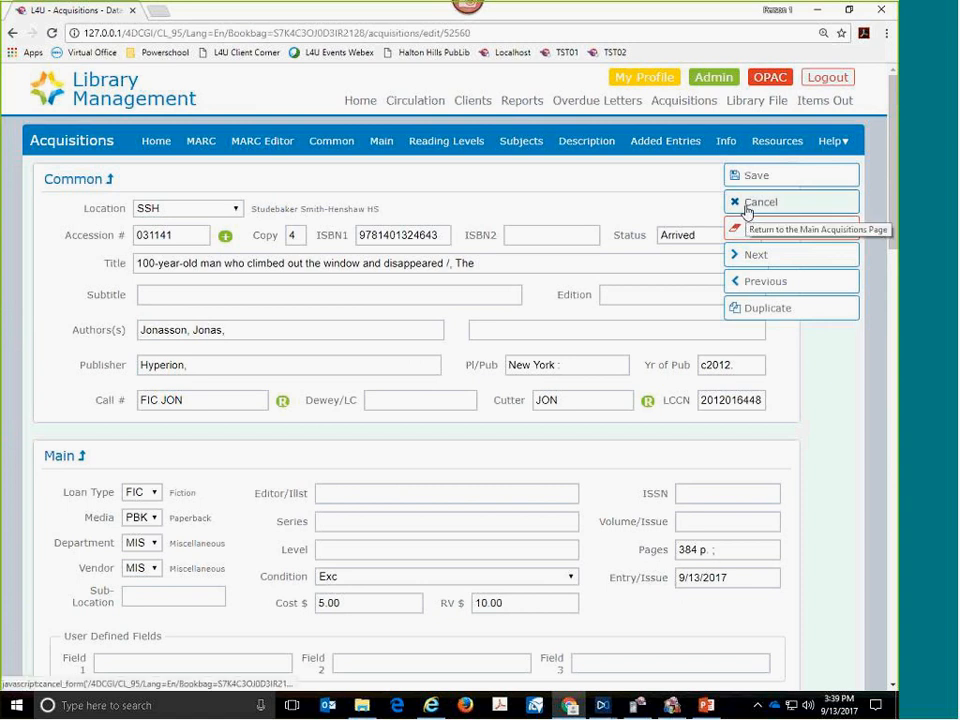
left_click(746, 205)
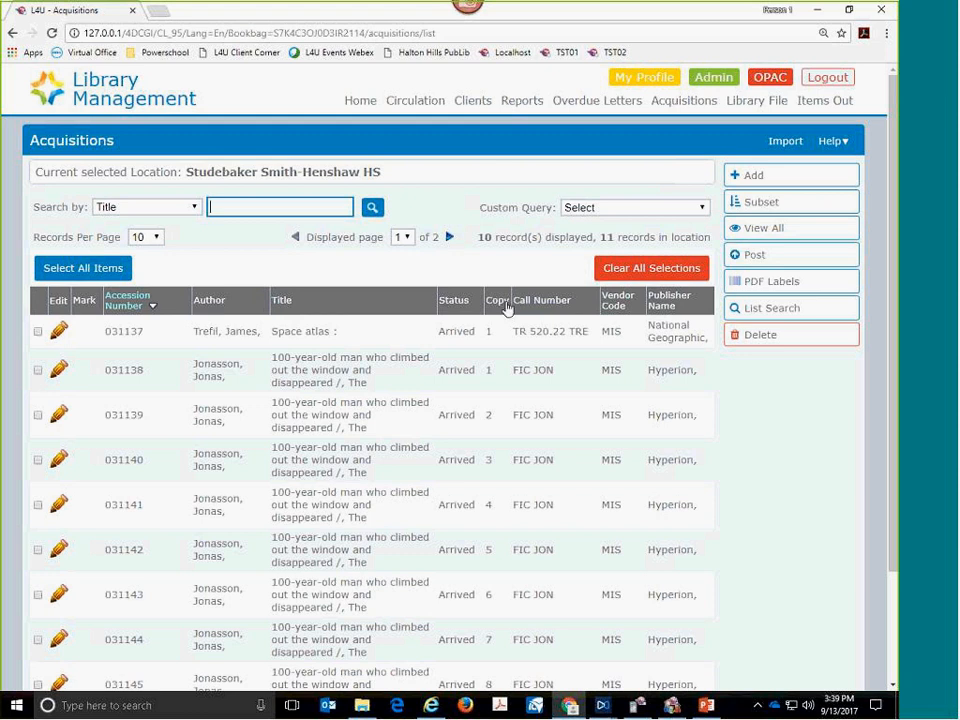
- Select all records on the first page of the acquisitions list and look through the selection
left_click(107, 275)
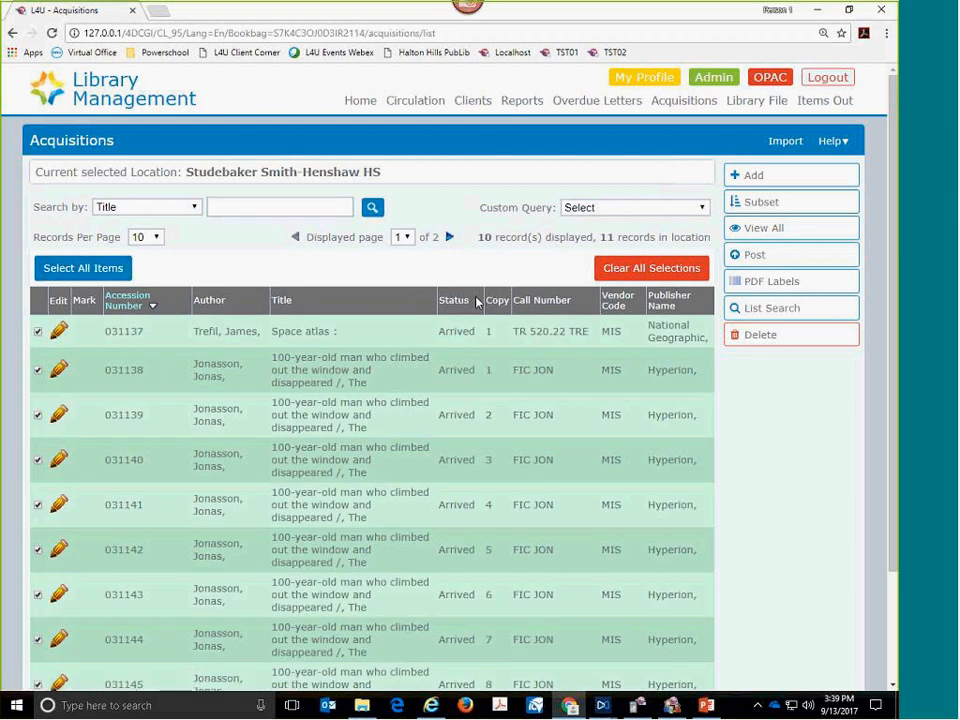
scroll(477, 306, "down", 2)
scroll(477, 306, "up", 1)
scroll(477, 306, "down", 1)
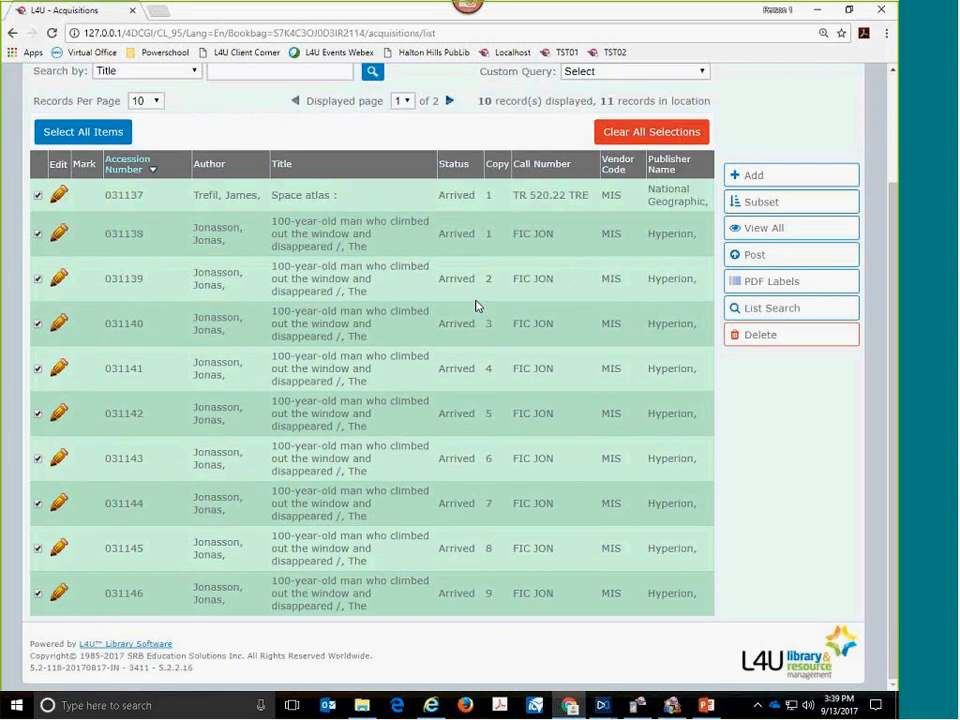
scroll(477, 306, "up", 3)
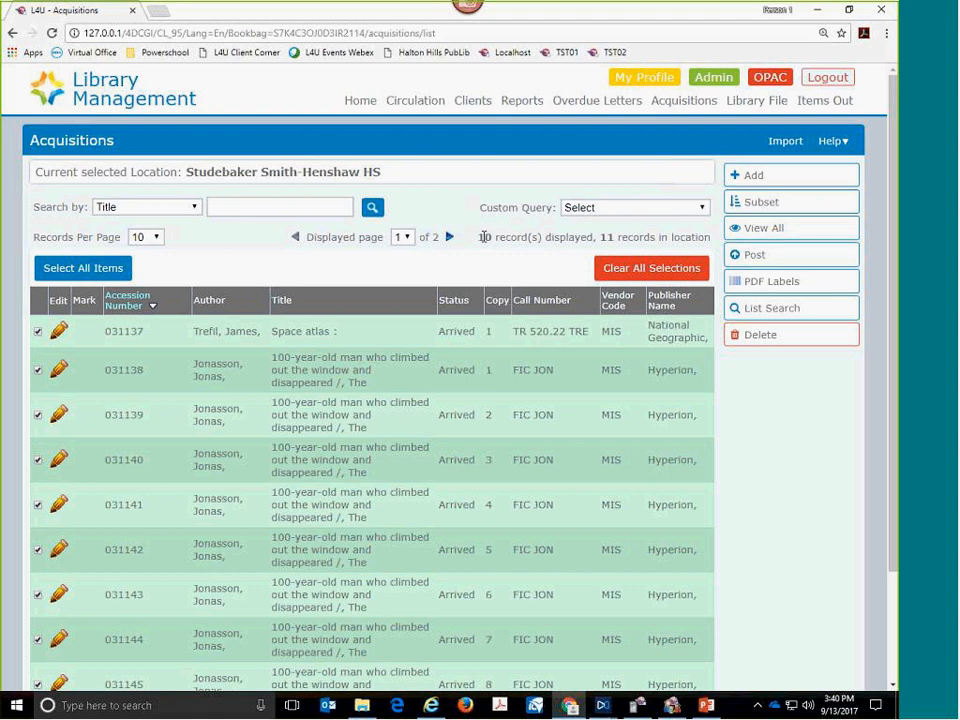
left_click(677, 24)
mouse_move(100, 211)
left_mouse_down()
mouse_move(180, 214)
mouse_move(125, 245)
mouse_move(183, 230)
left_mouse_up()
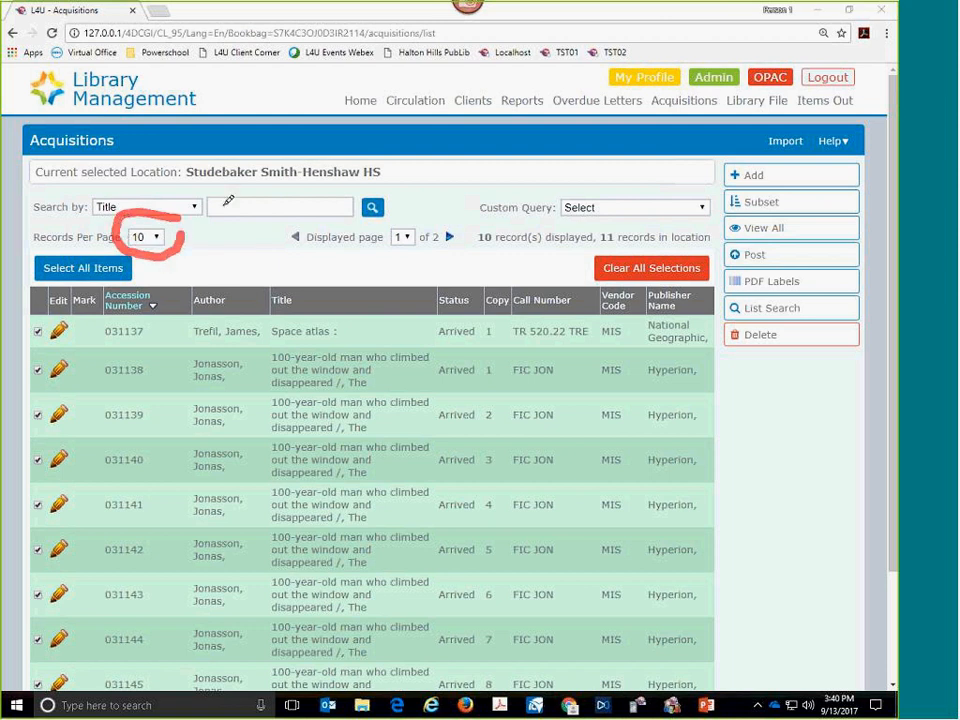
left_click_drag(622, 252, 598, 253)
left_click_drag(475, 248, 496, 248)
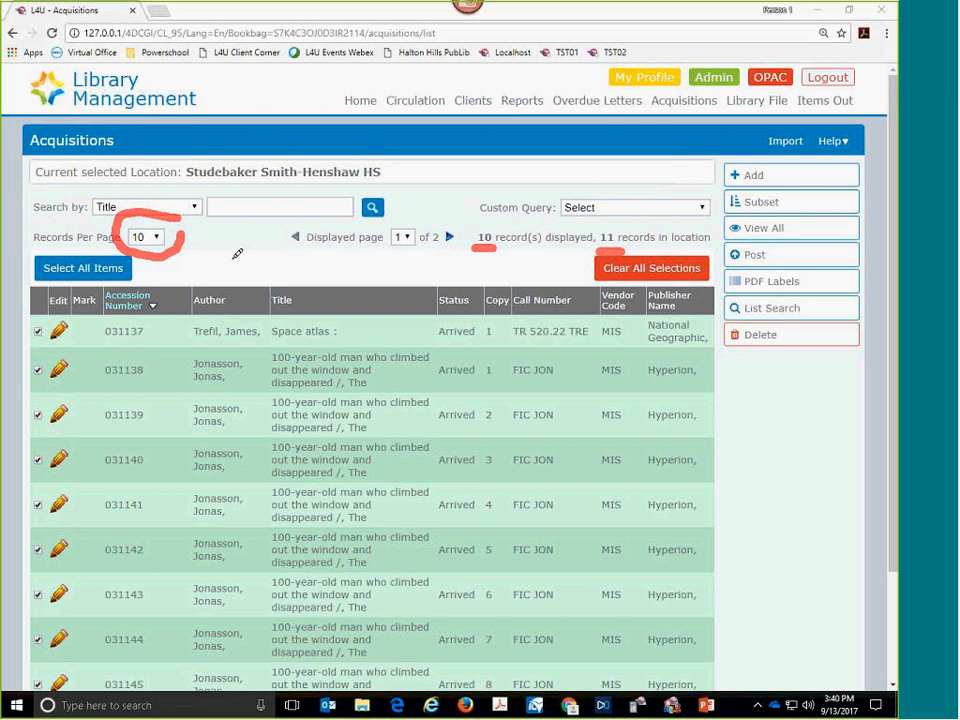
key("Escape")
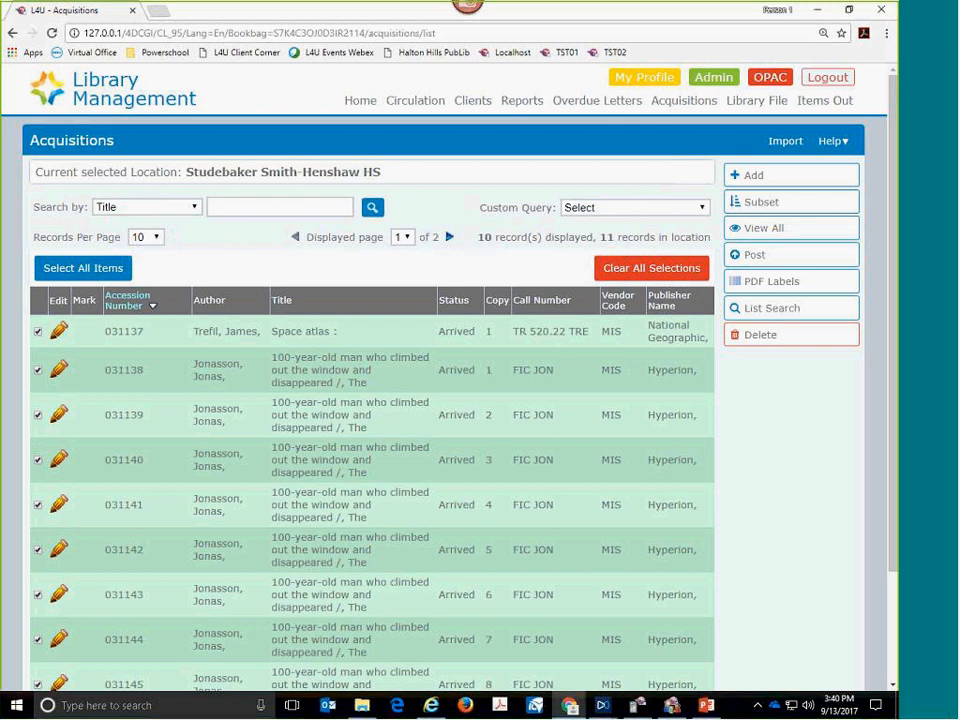
- Show 20 records per page in the acquisitions list and select all the records
left_click(156, 239)
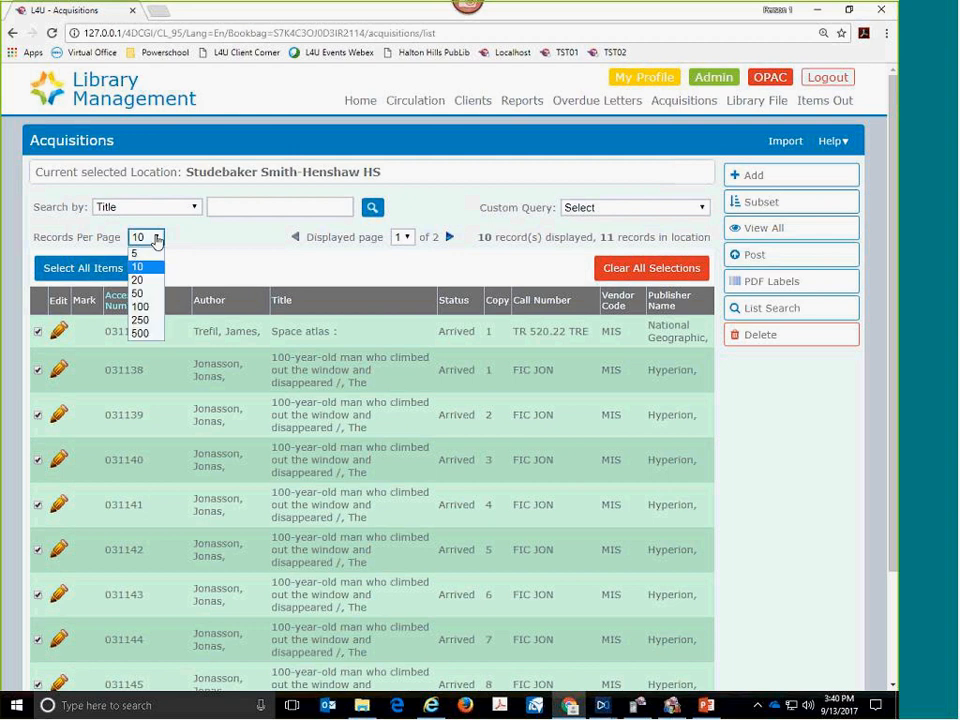
left_click(149, 283)
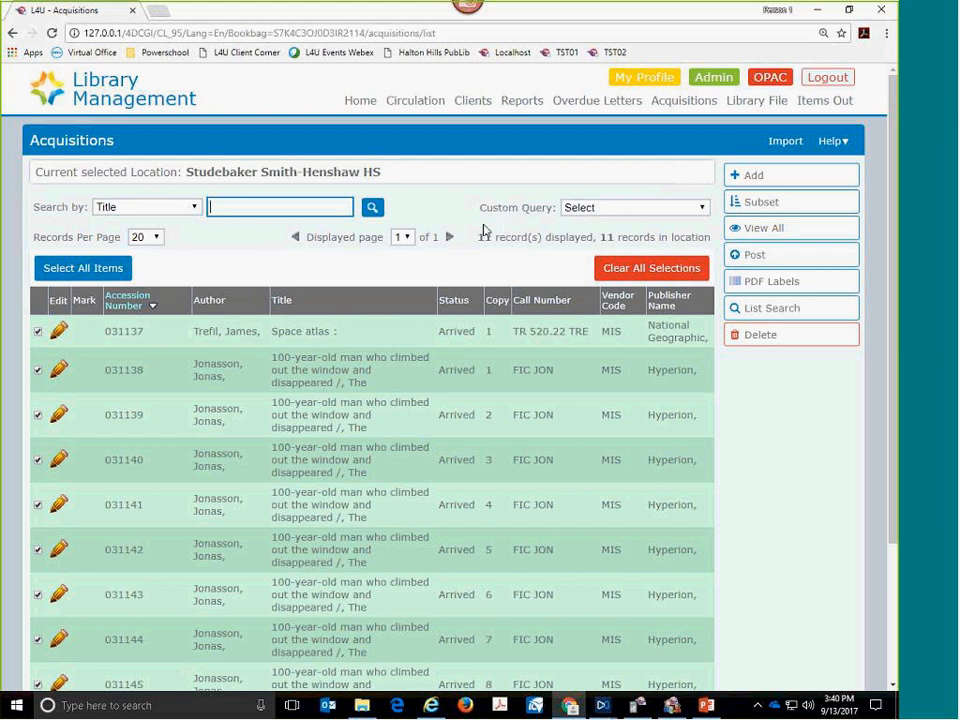
left_click(105, 274)
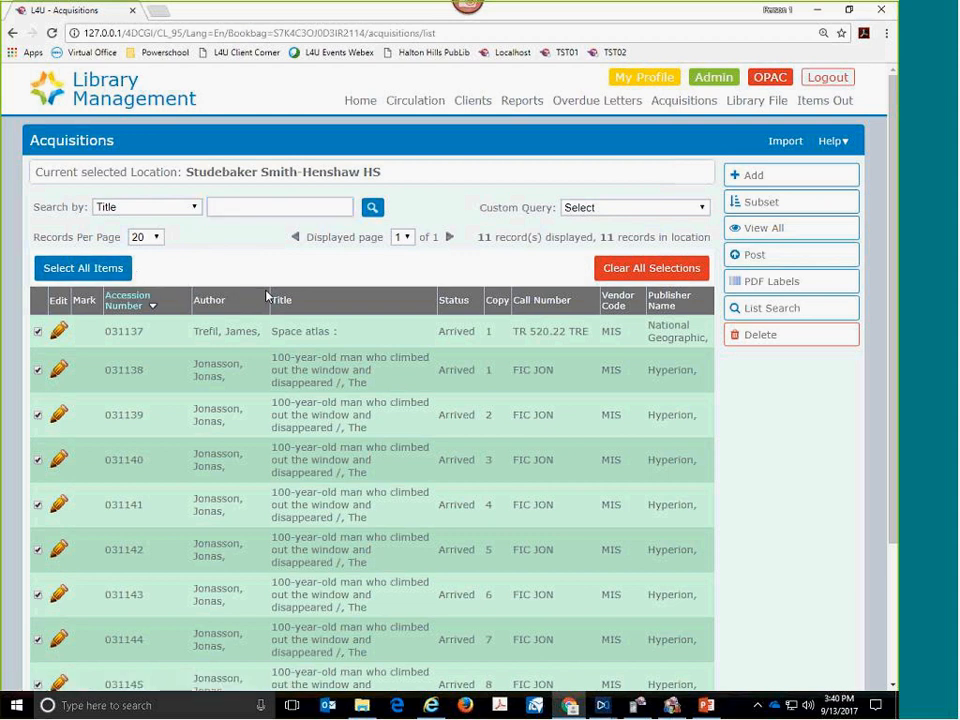
scroll(285, 308, "down", 3)
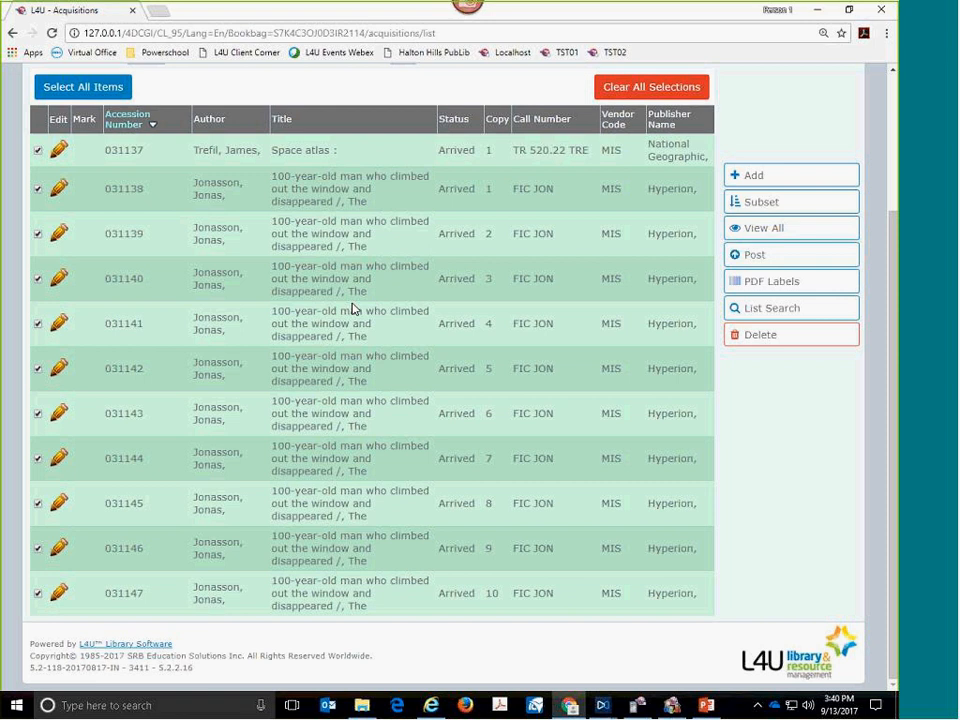
scroll(352, 308, "up", 3)
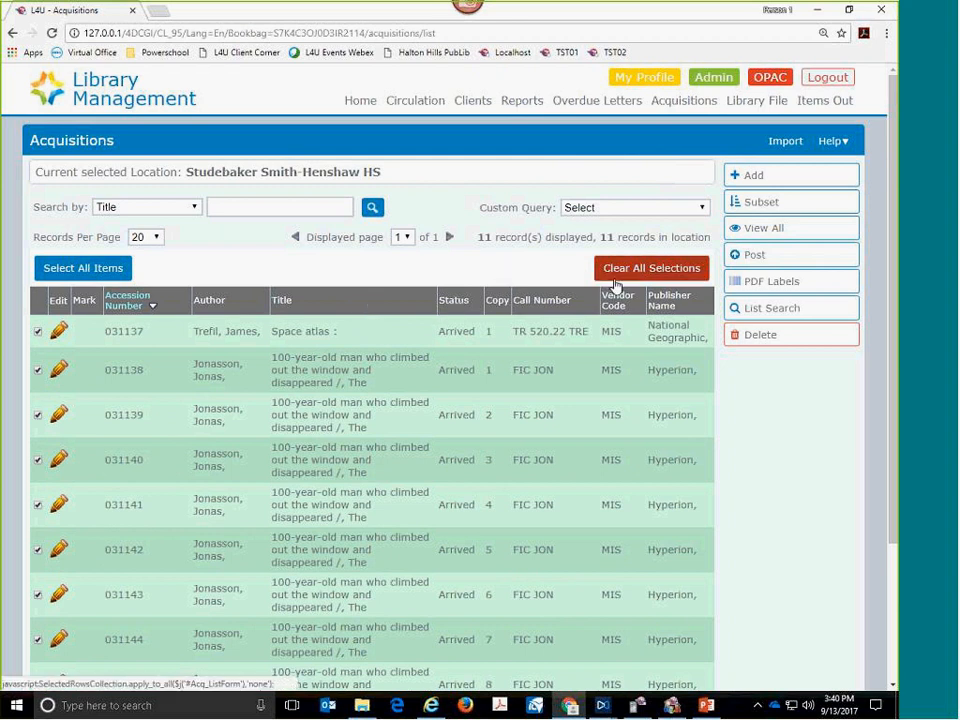
- Take the selected acquisition records to PDF Labels and examine the barcode label preview
left_click(748, 285)
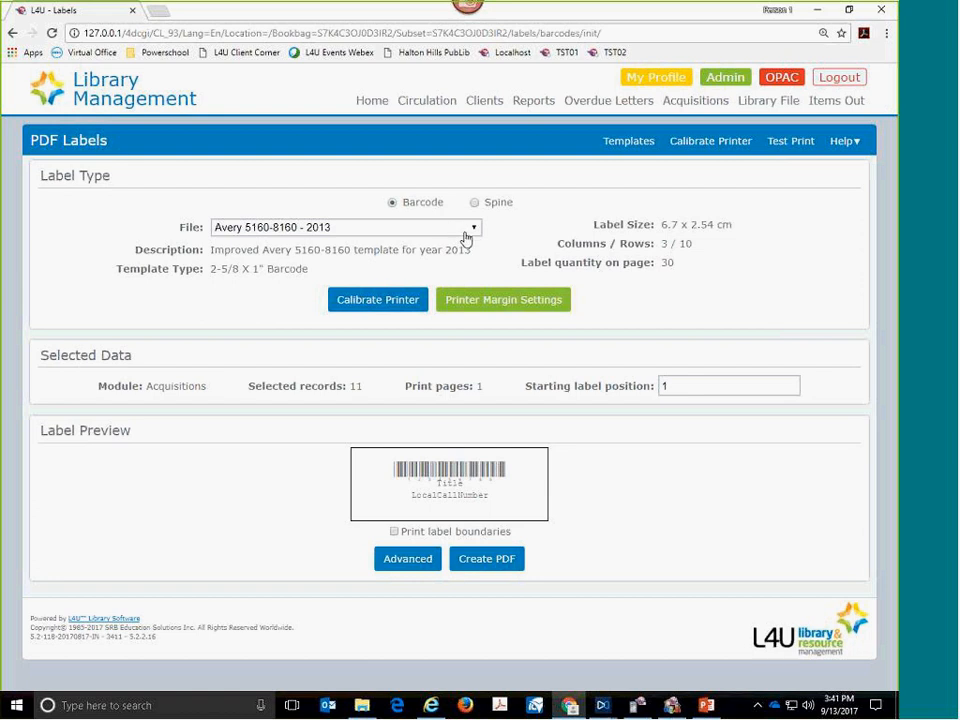
left_click_drag(390, 467, 484, 483)
left_click_drag(503, 491, 462, 494)
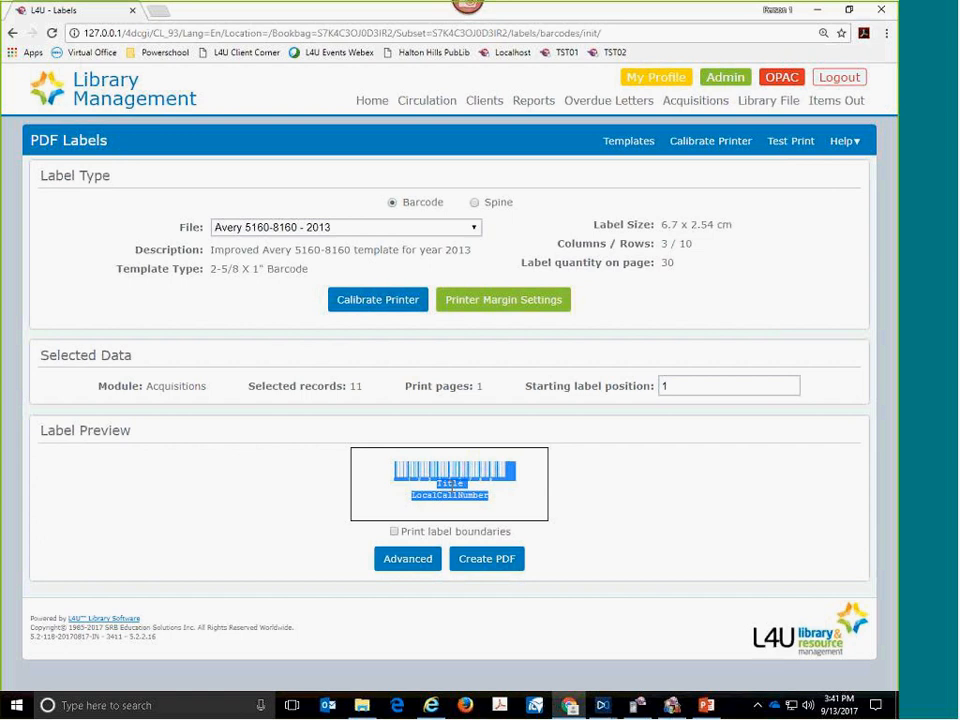
left_click(545, 493)
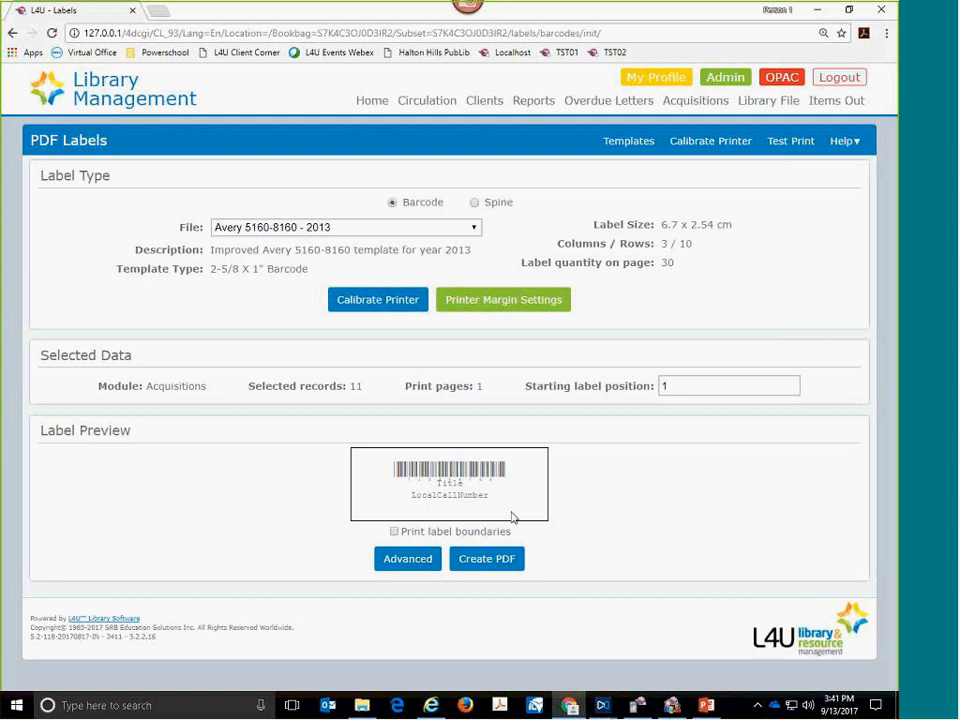
- Create and download the barcode labels PDF with the Avery 5160-8160 - 2013 template, view labels.pdf, and return to the label settings
left_click(498, 566)
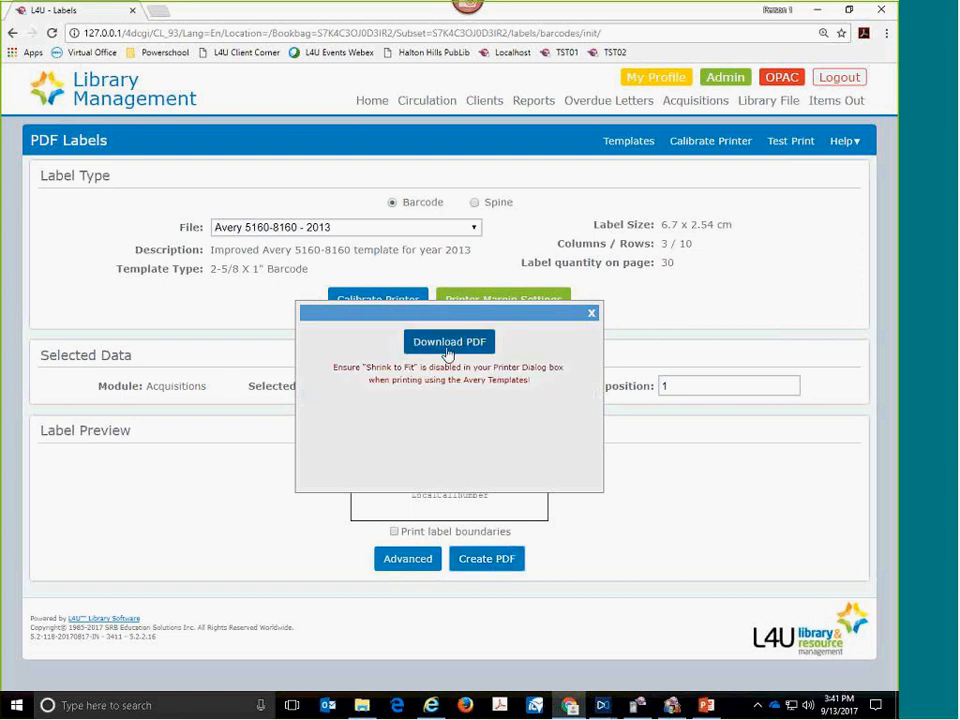
left_click(448, 343)
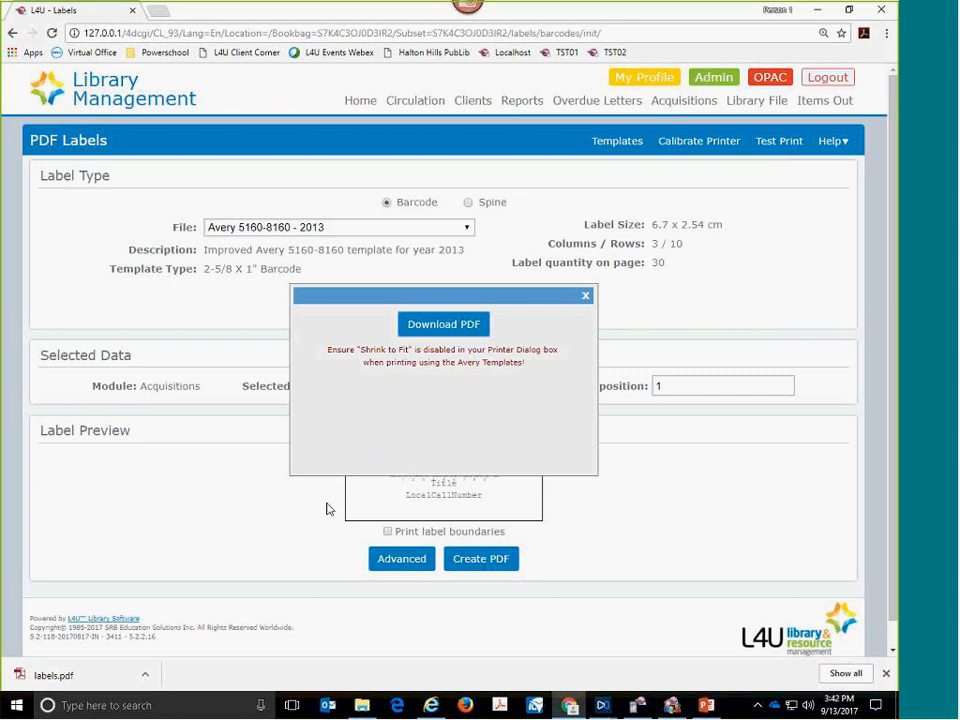
left_click(62, 677)
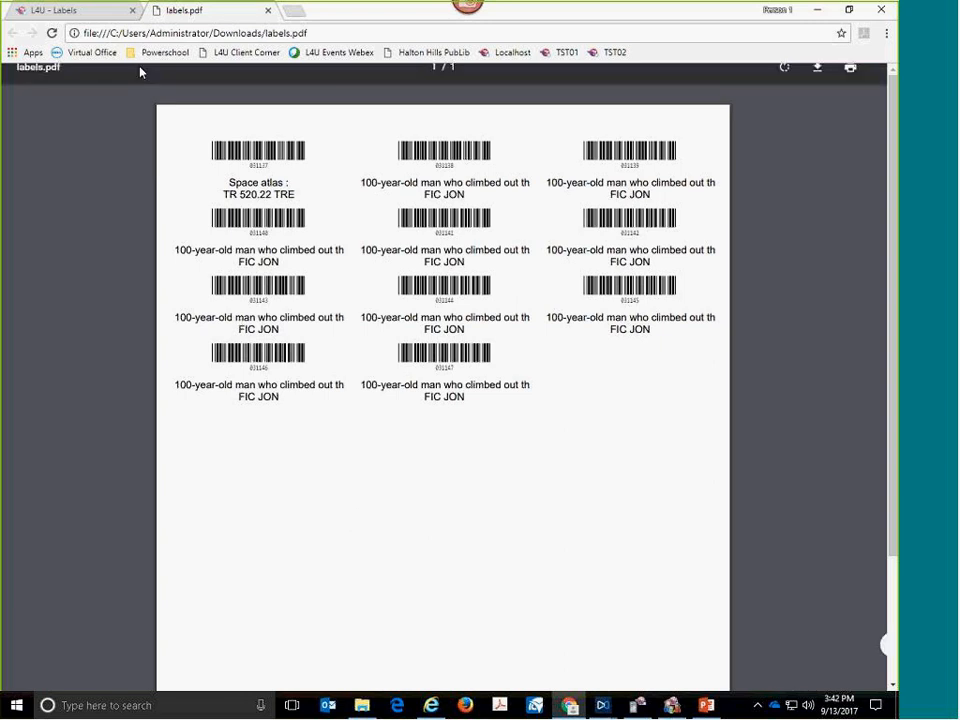
left_click(72, 15)
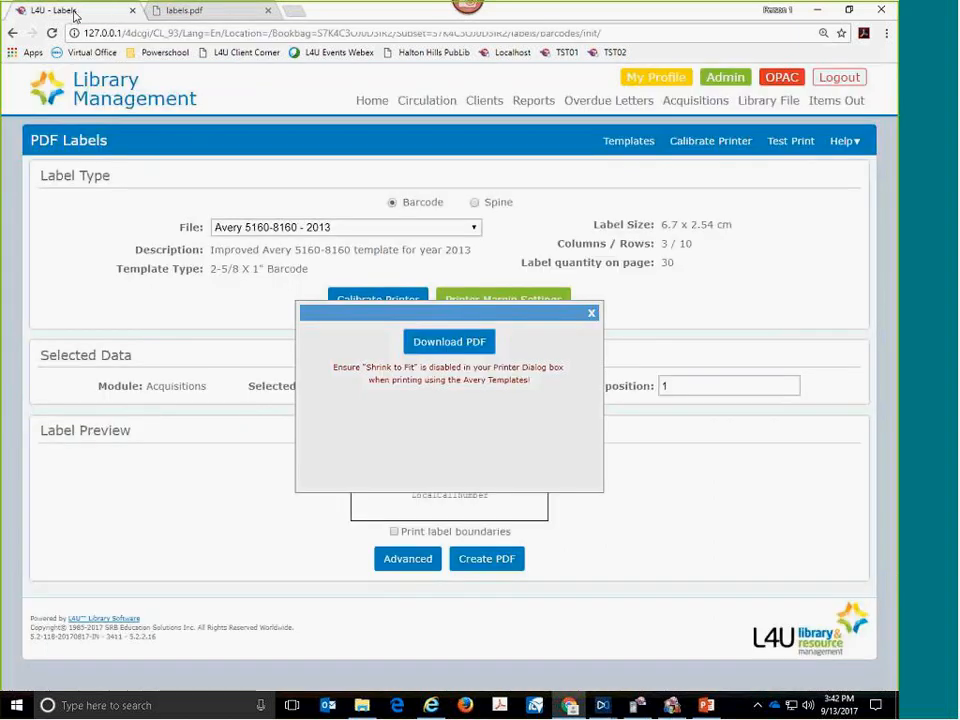
left_click(592, 315)
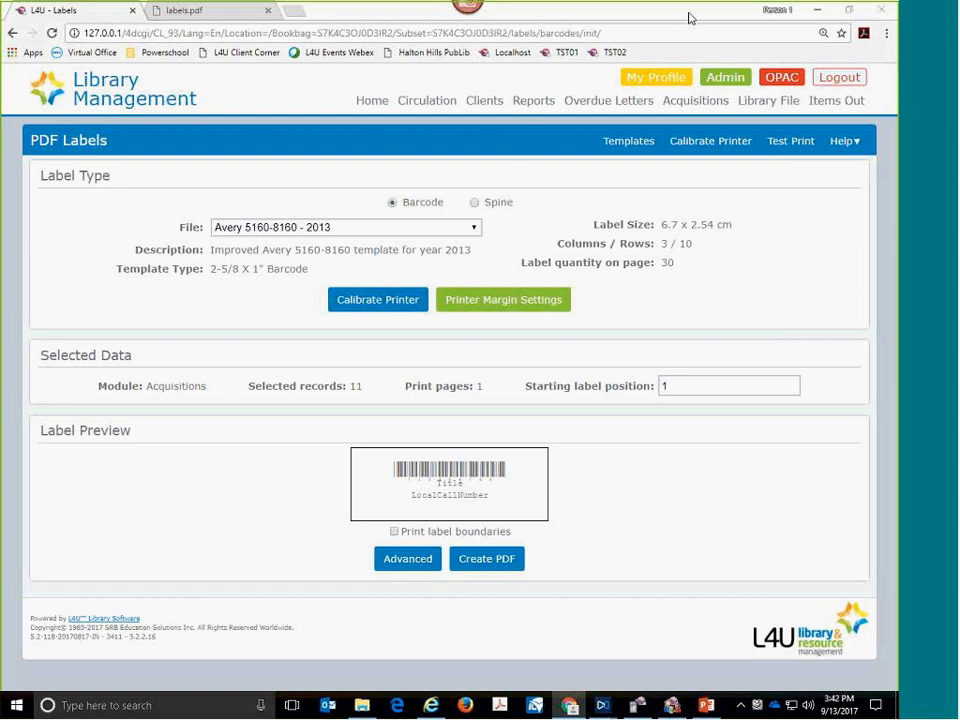
- Switch the label type to Spine and choose the Spine 8x7 L - 2013 template
mouse_move(485, 192)
left_mouse_down()
mouse_move(466, 186)
mouse_move(442, 205)
mouse_move(528, 200)
mouse_move(530, 187)
mouse_move(482, 176)
left_mouse_up()
key("Escape")
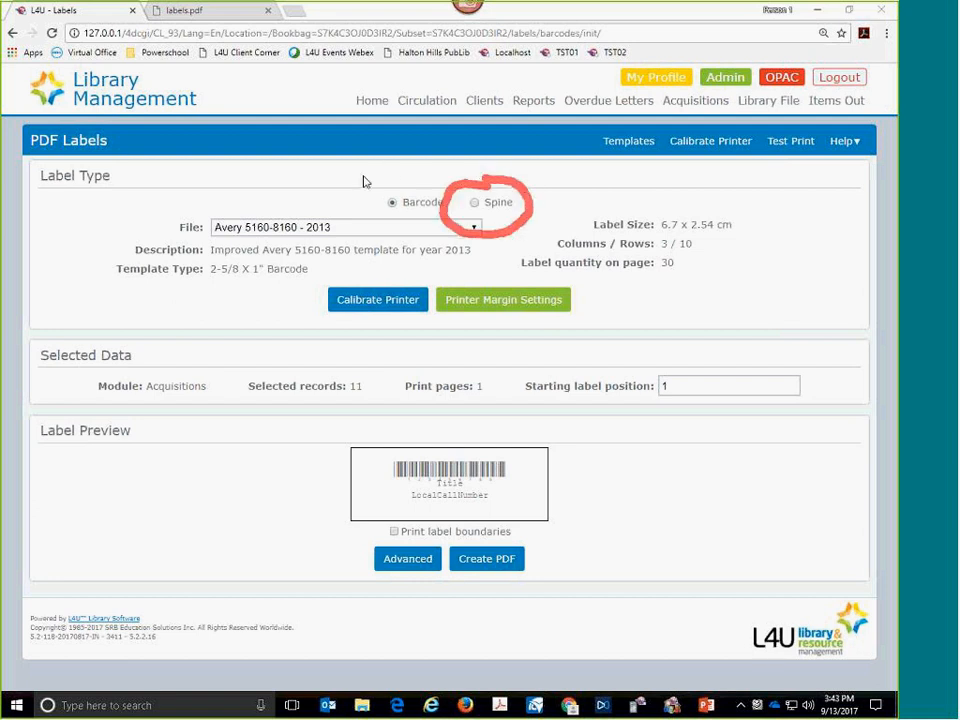
left_click(474, 204)
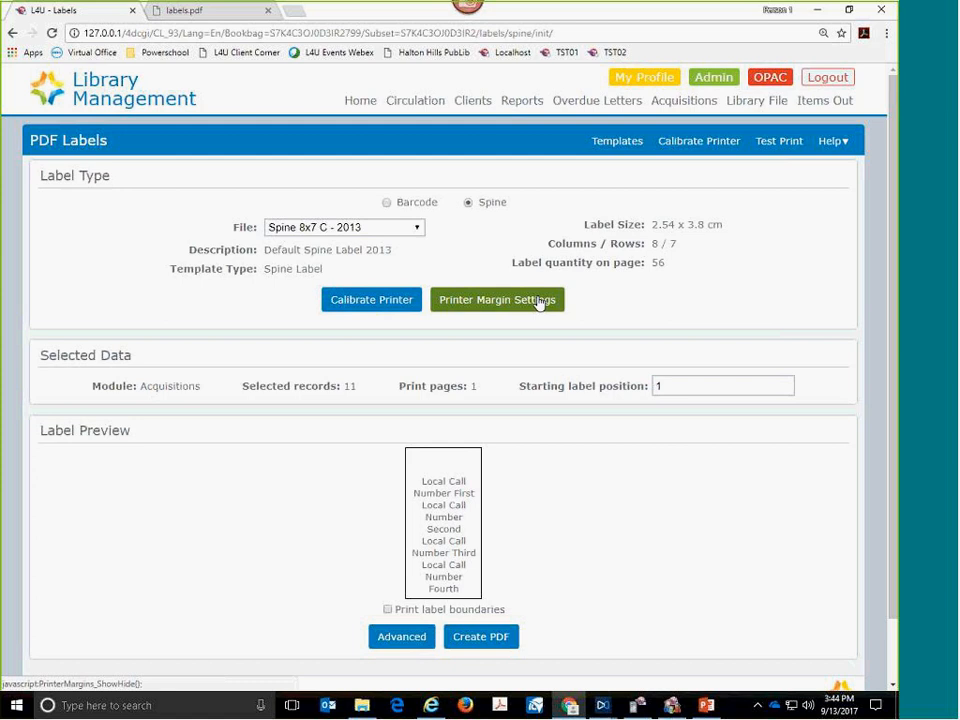
left_click(362, 229)
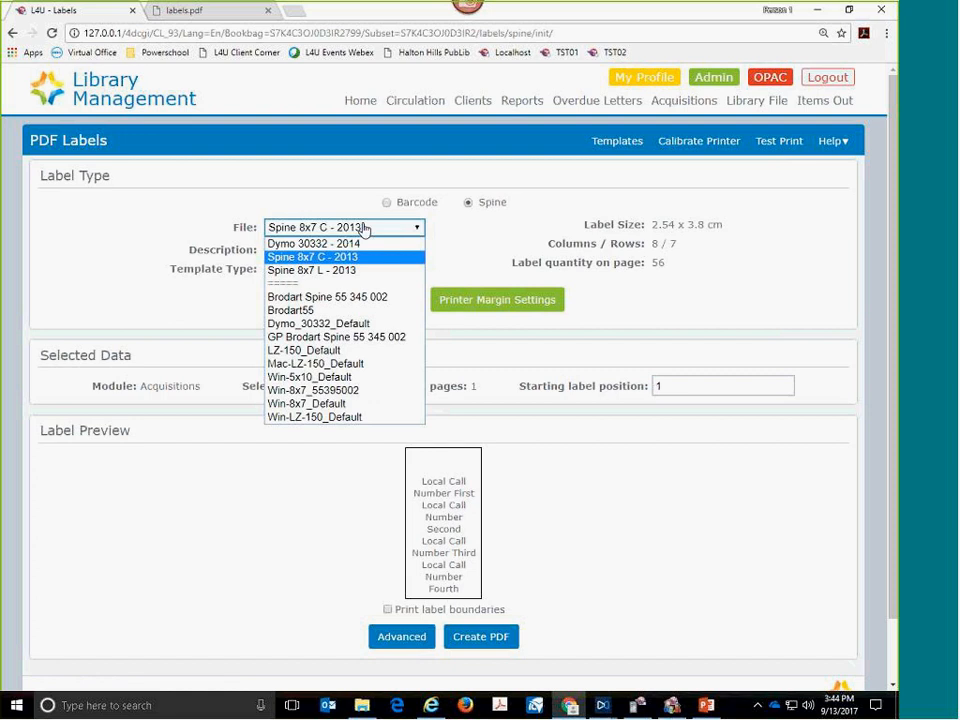
left_click(340, 270)
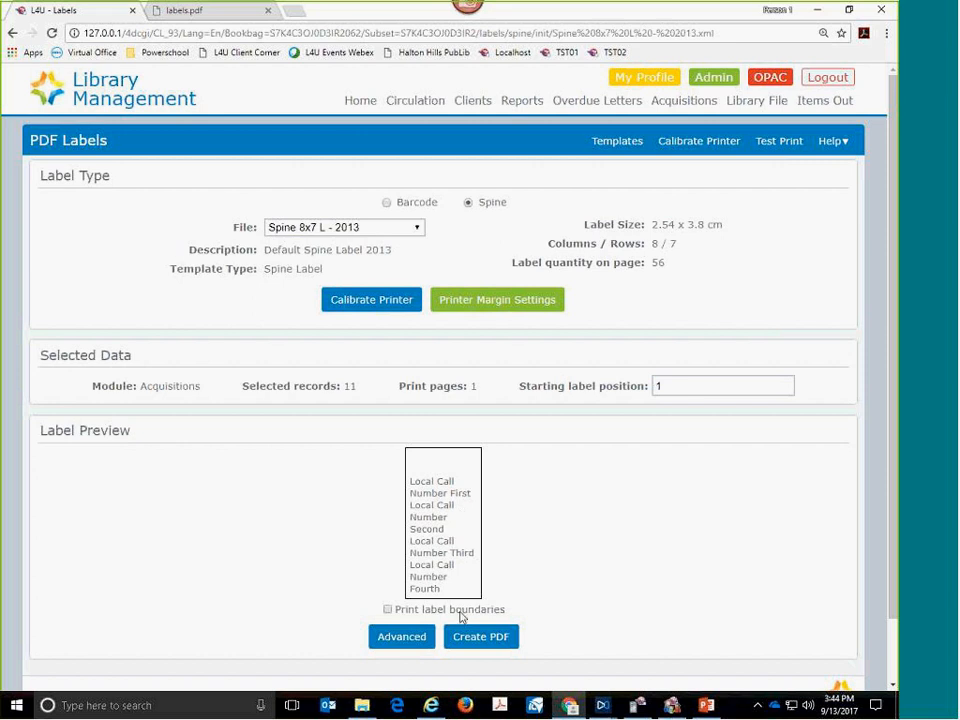
- Create and download the spine labels PDF, view labels (1).pdf, and return to the label settings with the download dialog closed
left_click(473, 640)
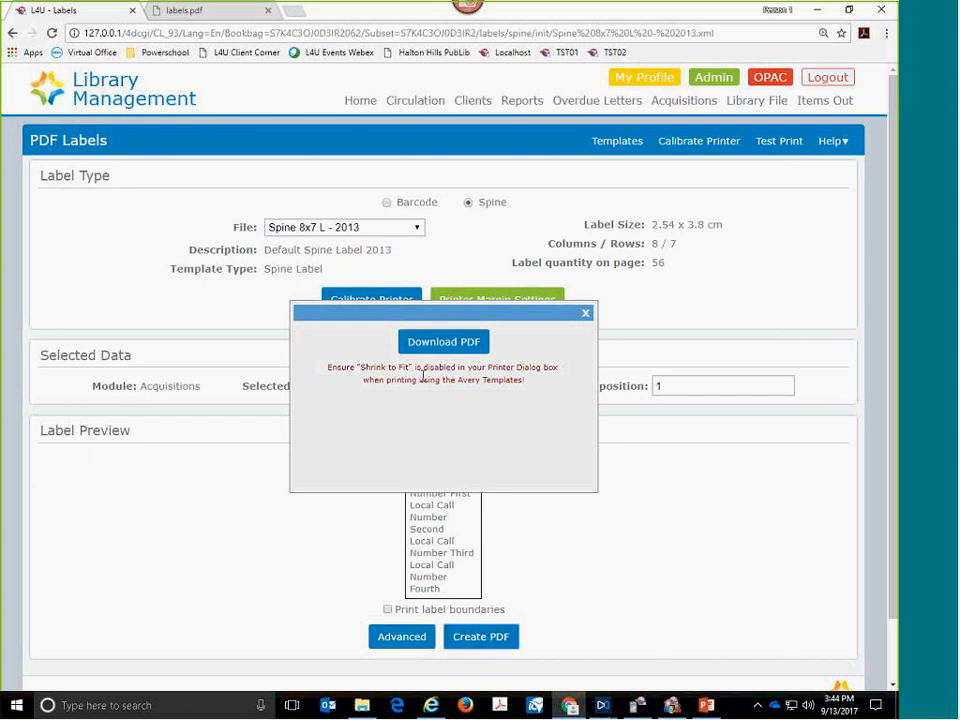
left_click(436, 347)
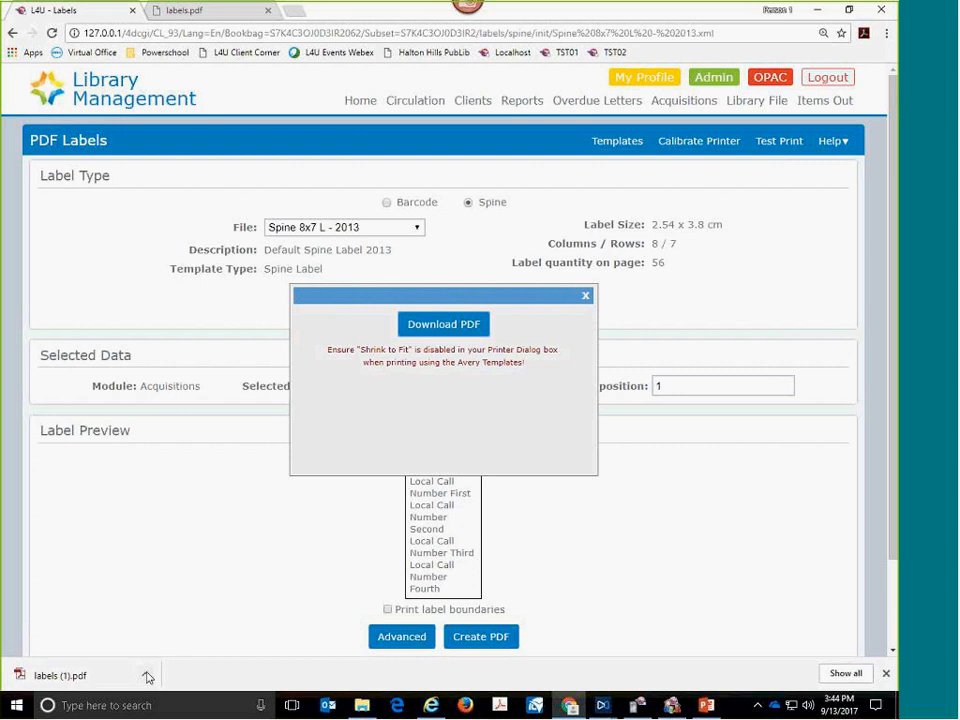
left_click(70, 686)
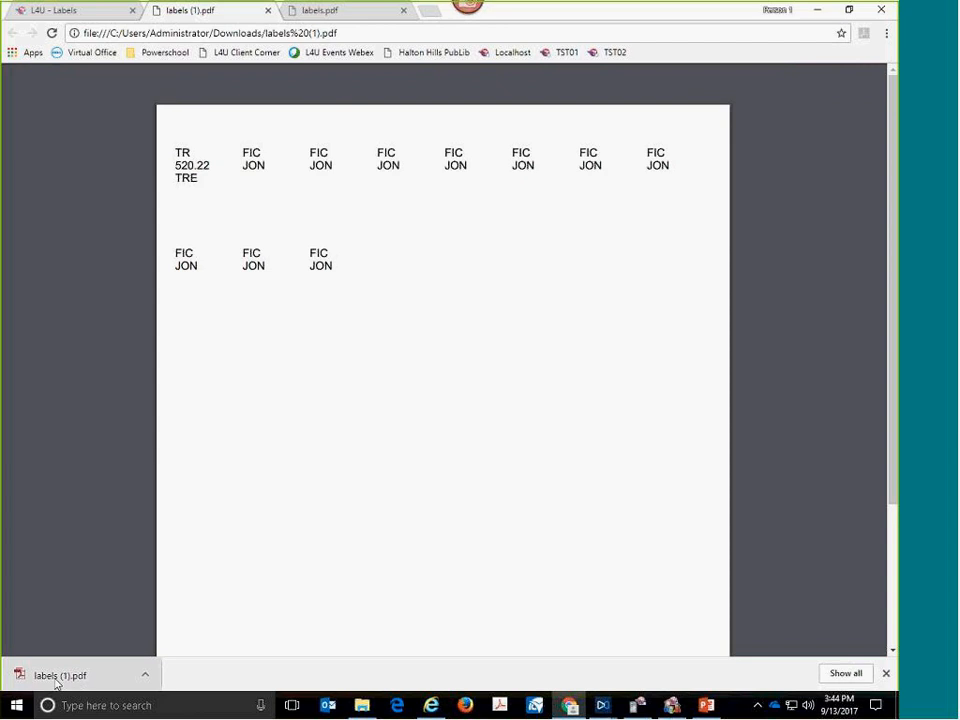
left_click(64, 12)
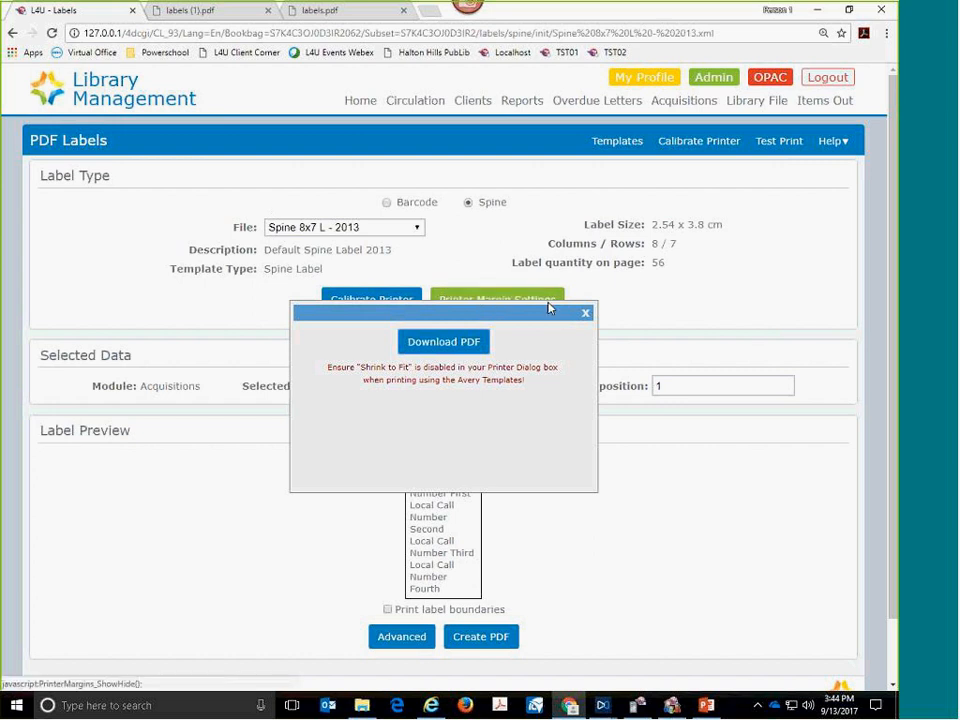
left_click(585, 313)
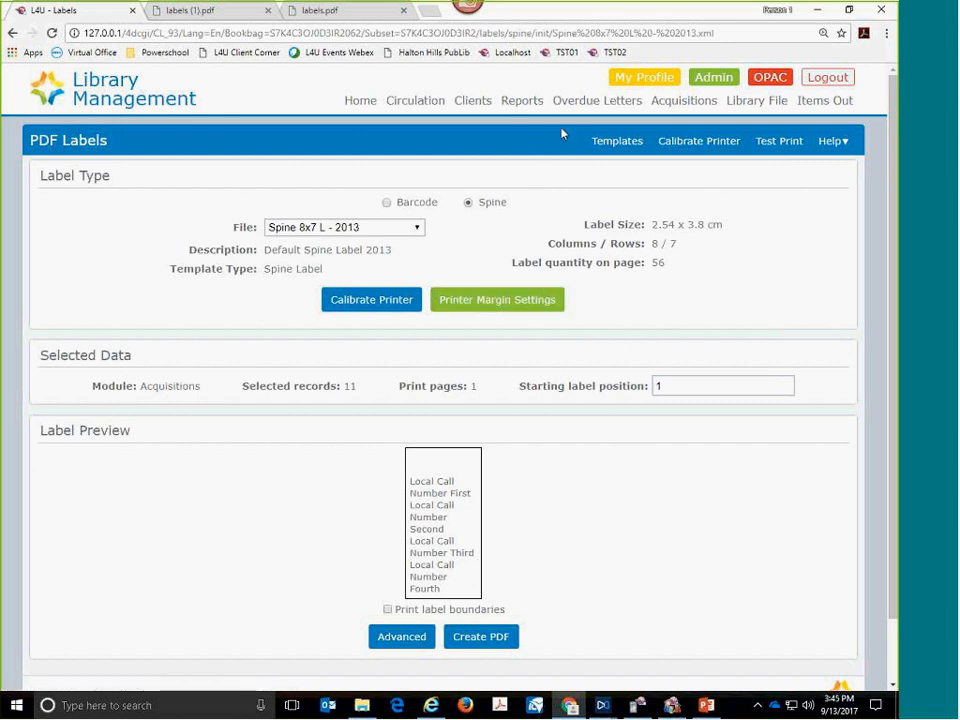
- Return to the acquisitions list, select all the records, and review their Arrived status
left_click(678, 103)
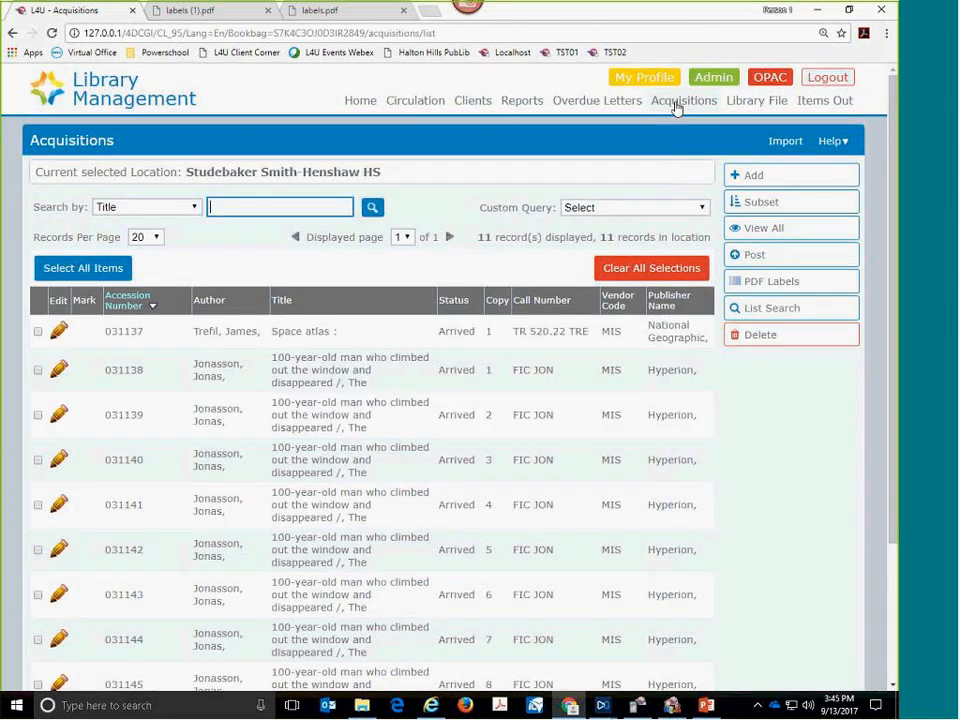
left_click(88, 272)
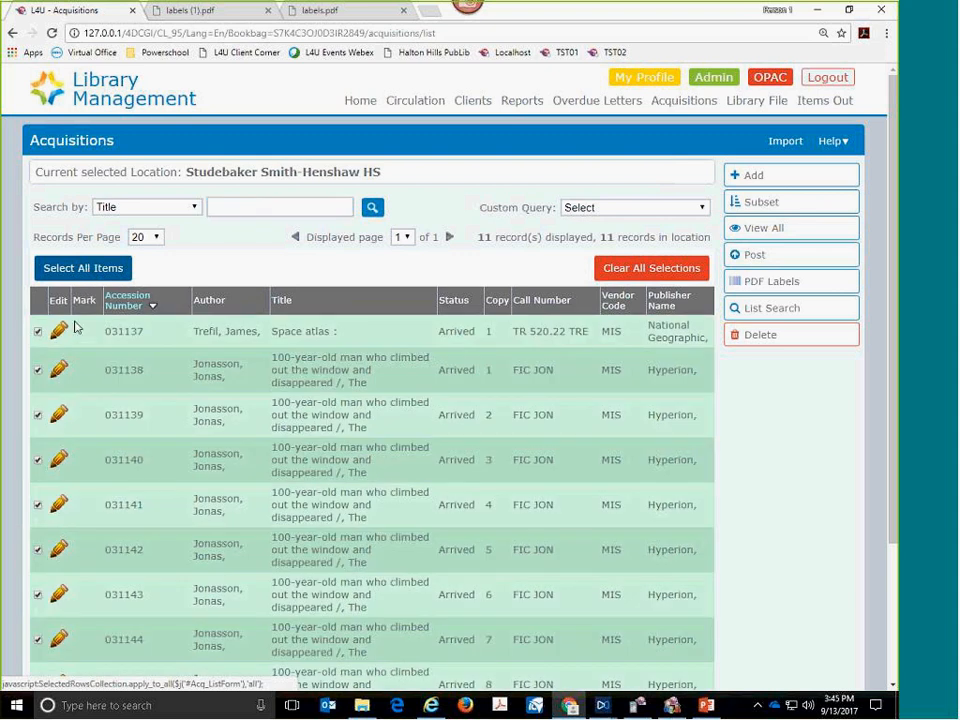
scroll(95, 444, "down", 3)
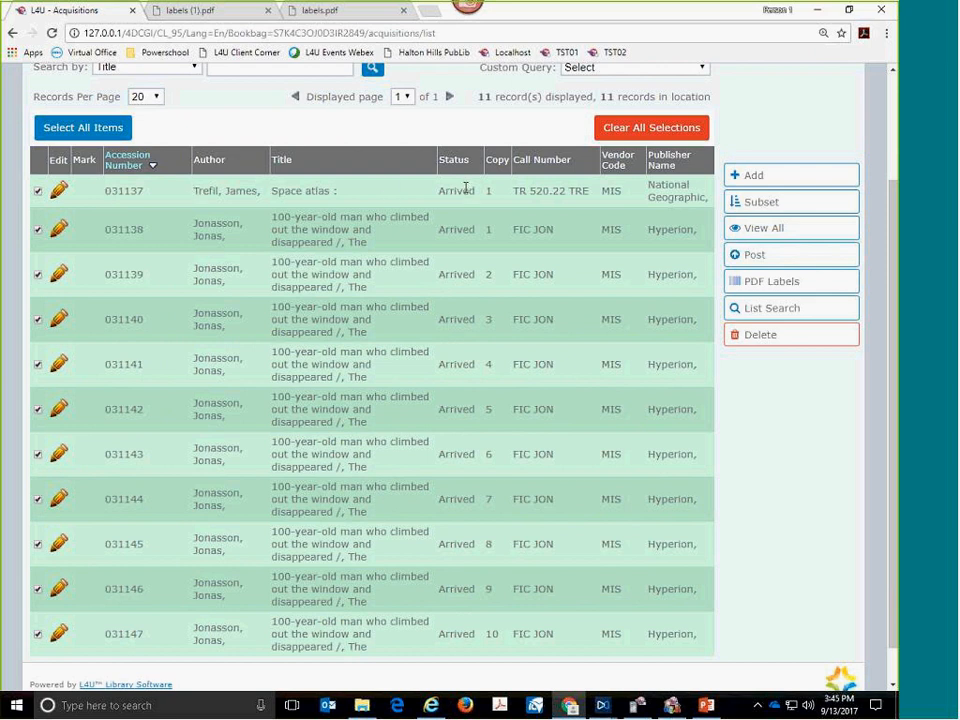
scroll(475, 190, "up", 1)
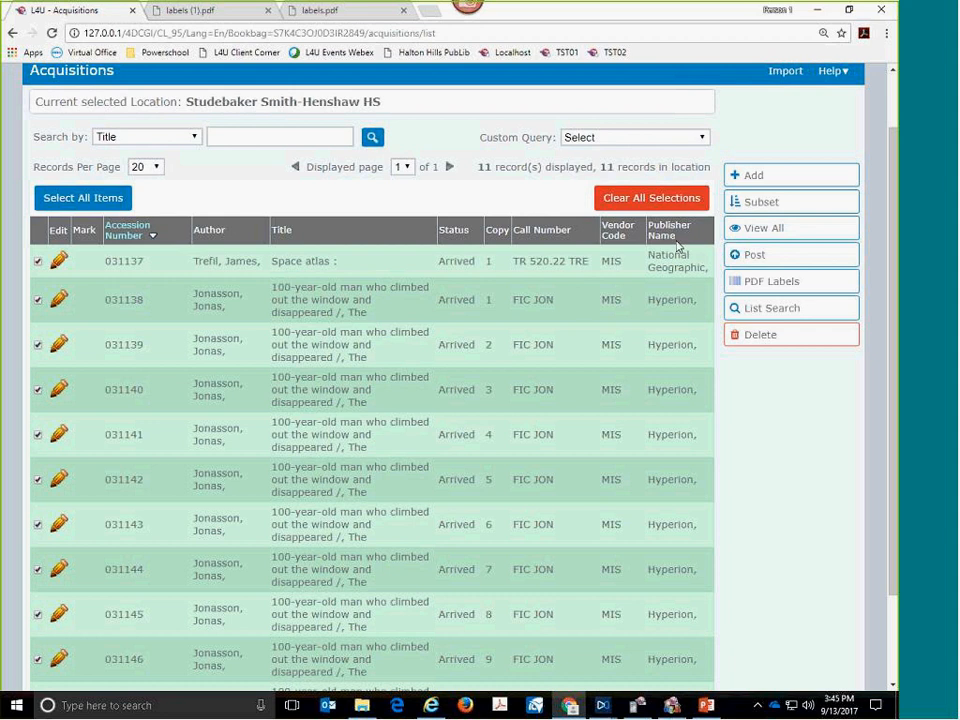
- Post the selected acquisition records to the Library File, changing the entry date to today's date and deleting all posted acquisition records
left_click(758, 257)
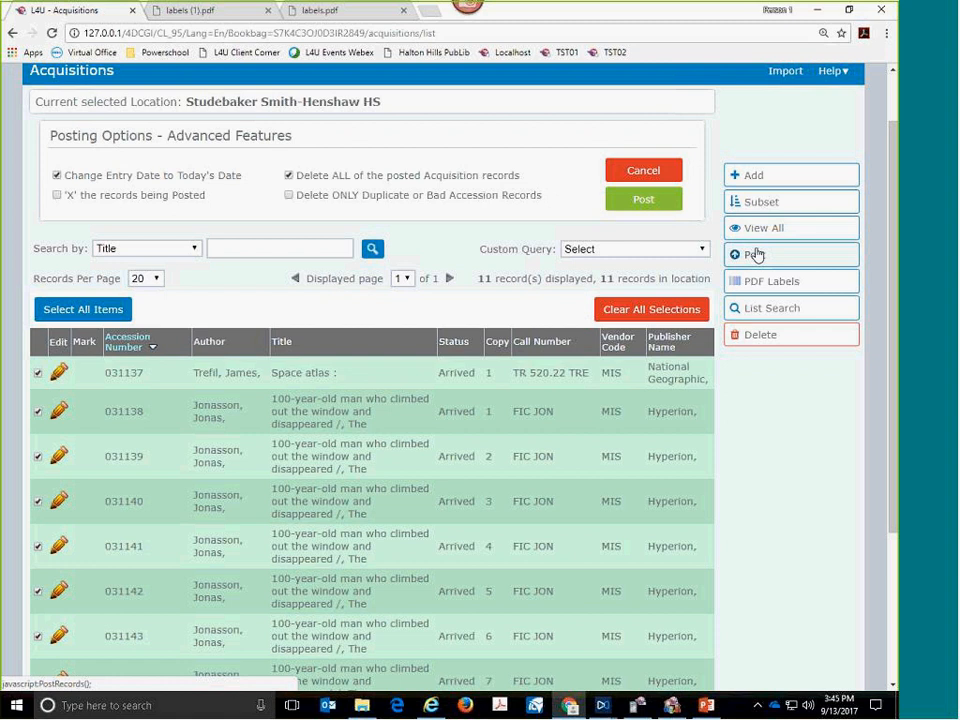
double_click(311, 174)
double_click(337, 176)
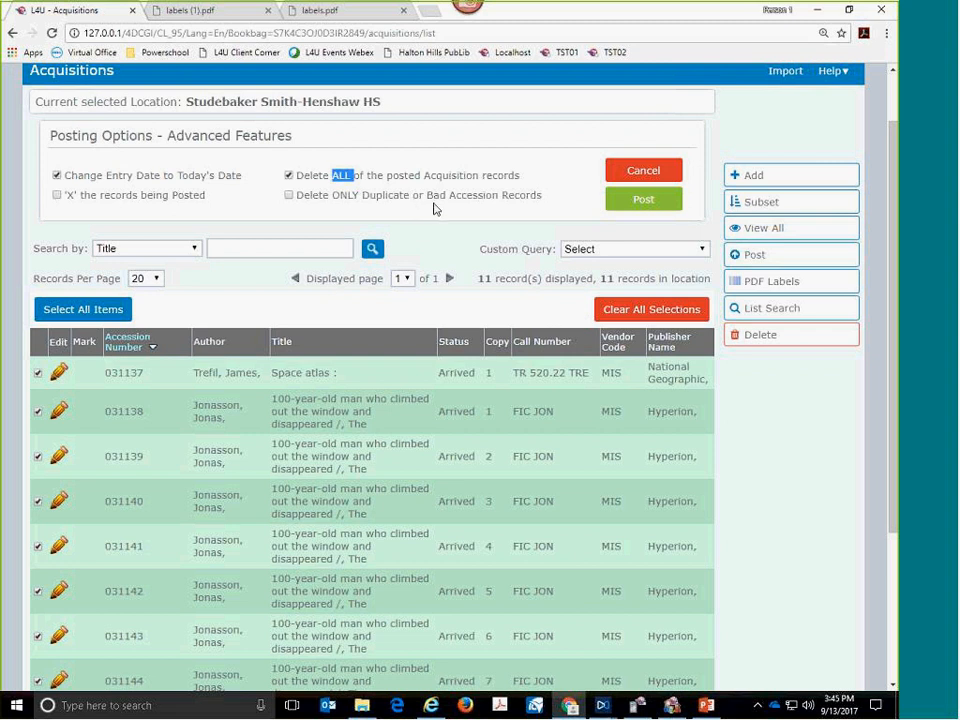
left_click(629, 207)
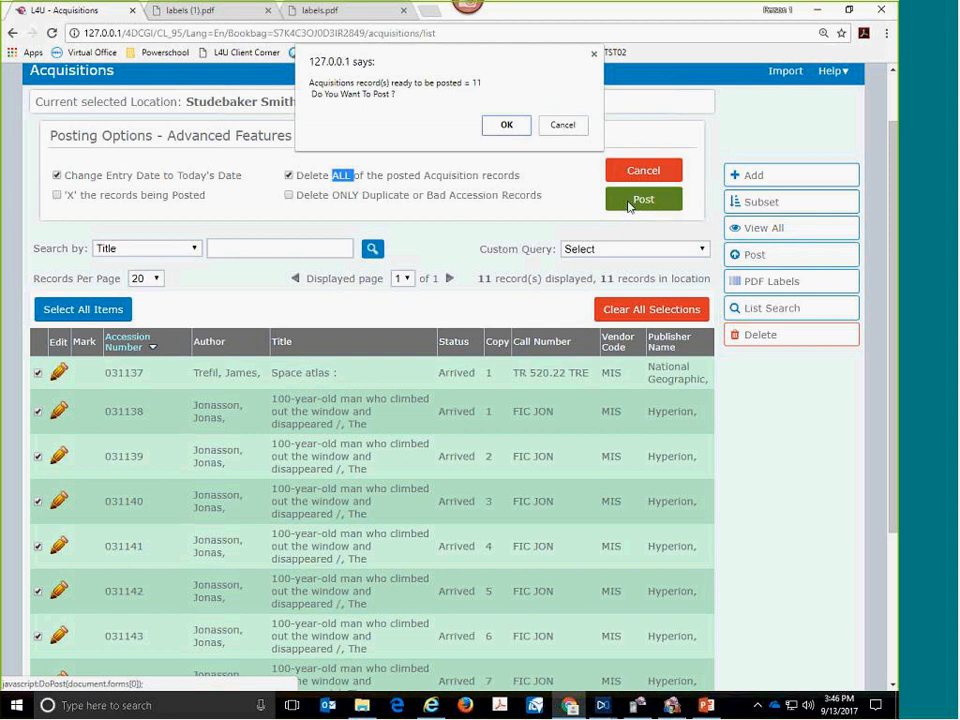
left_click(503, 129)
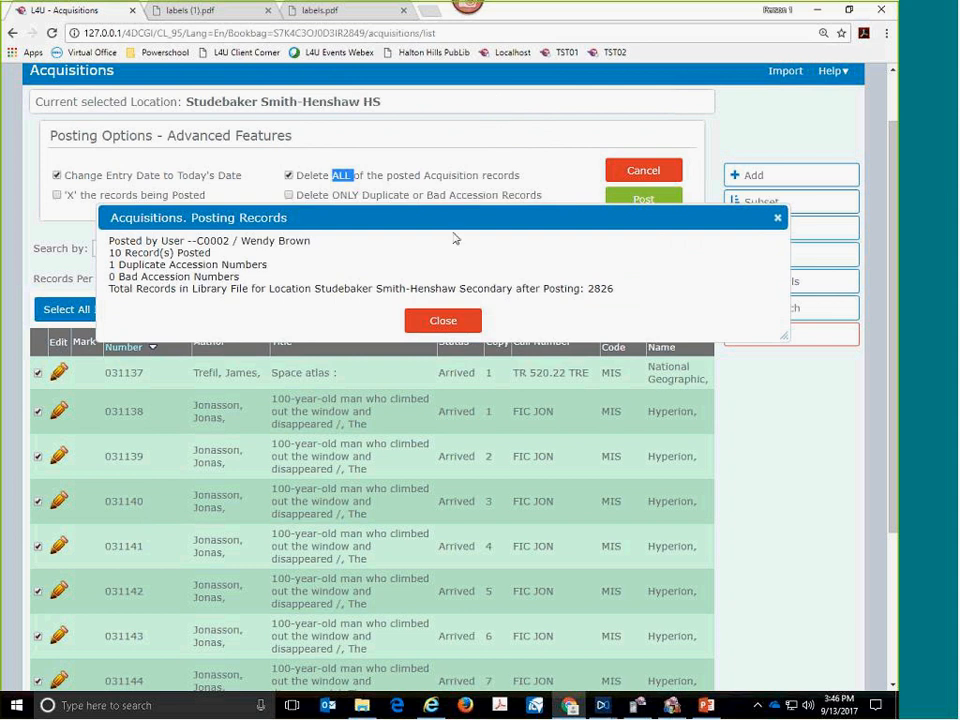
left_click(430, 322)
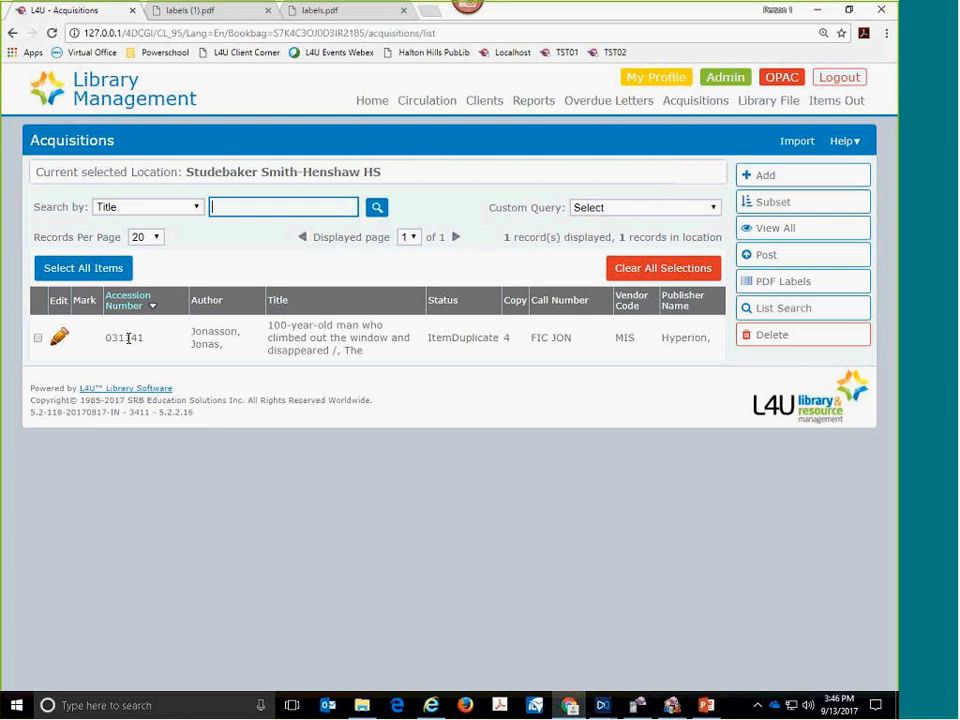
- Open the remaining duplicate acquisition record, generate a new accession number, and save it with status Arrived
double_click(224, 352)
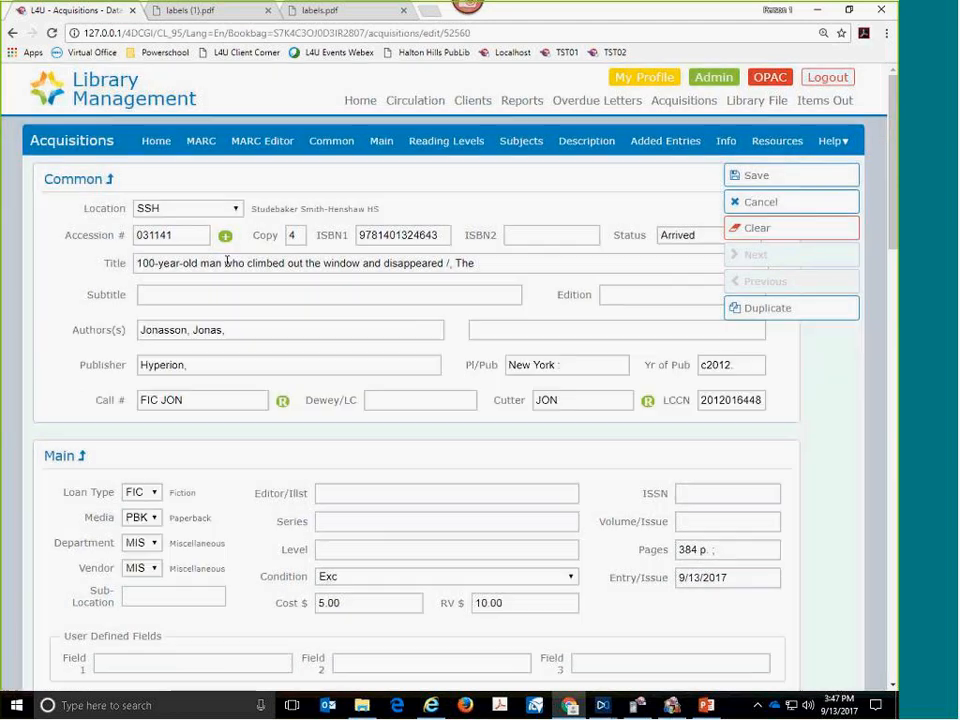
left_click(227, 238)
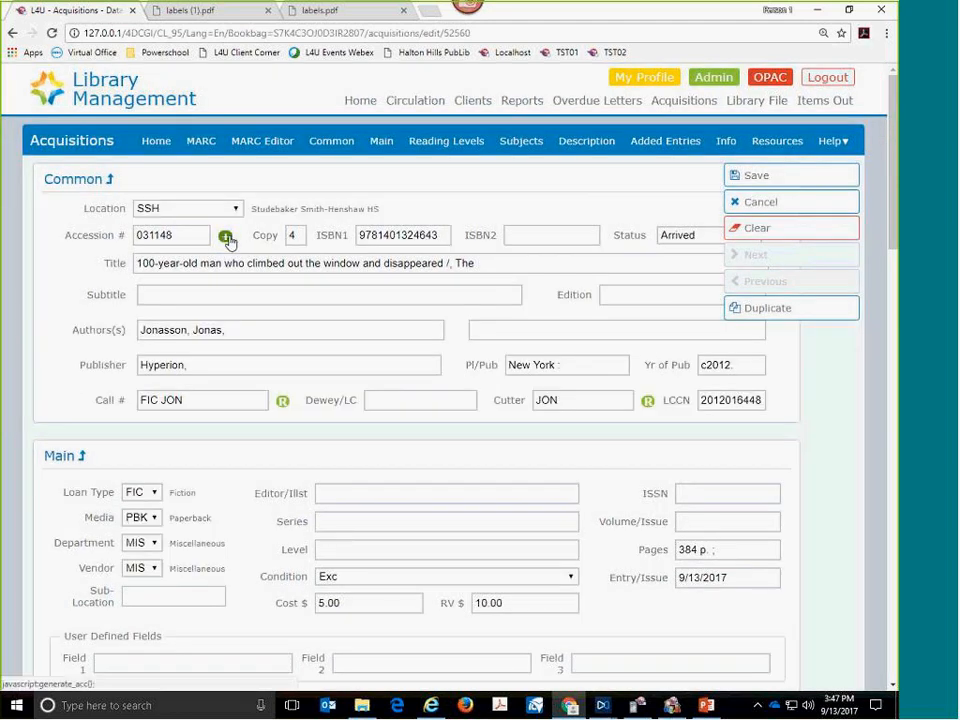
left_click(672, 238)
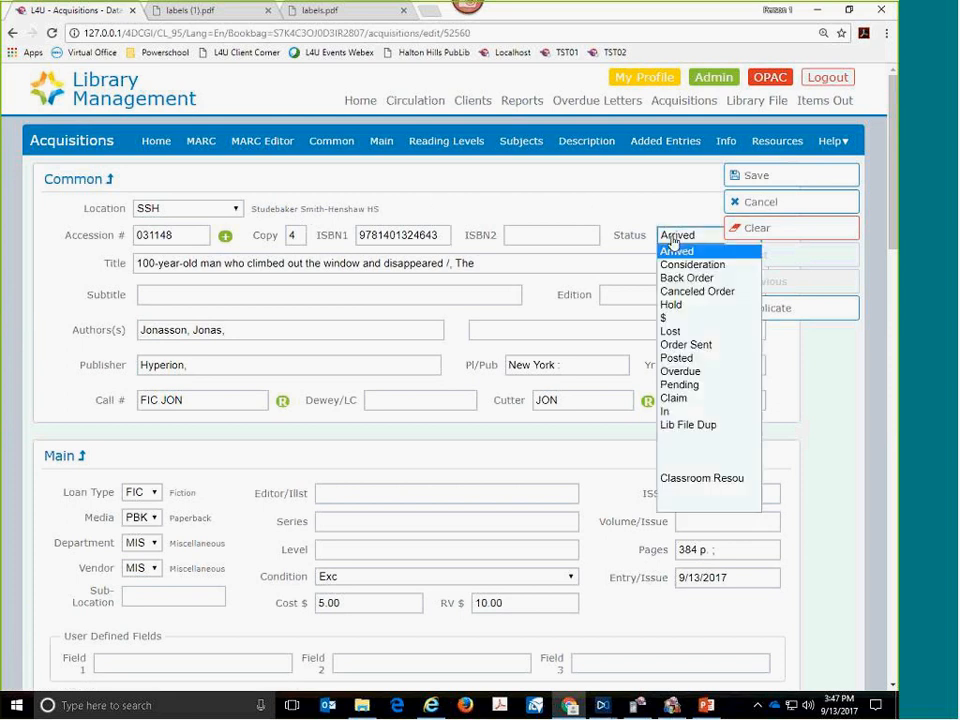
left_click(661, 224)
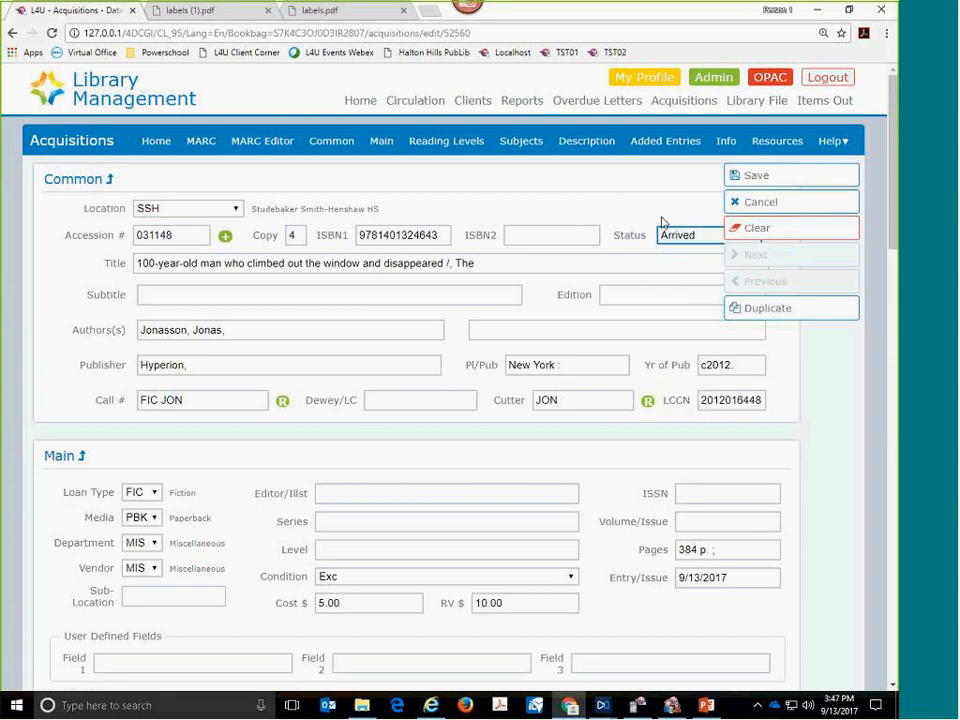
left_click(731, 186)
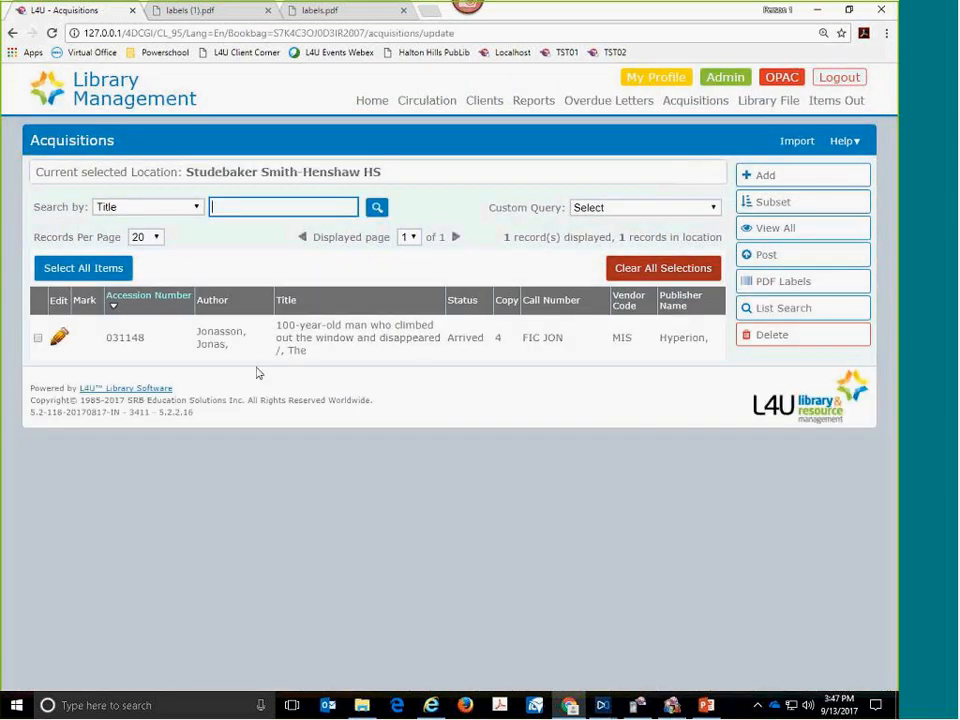
- Post the corrected acquisition record to the Library File with today's entry date and deletion of all posted acquisition records
left_click(38, 339)
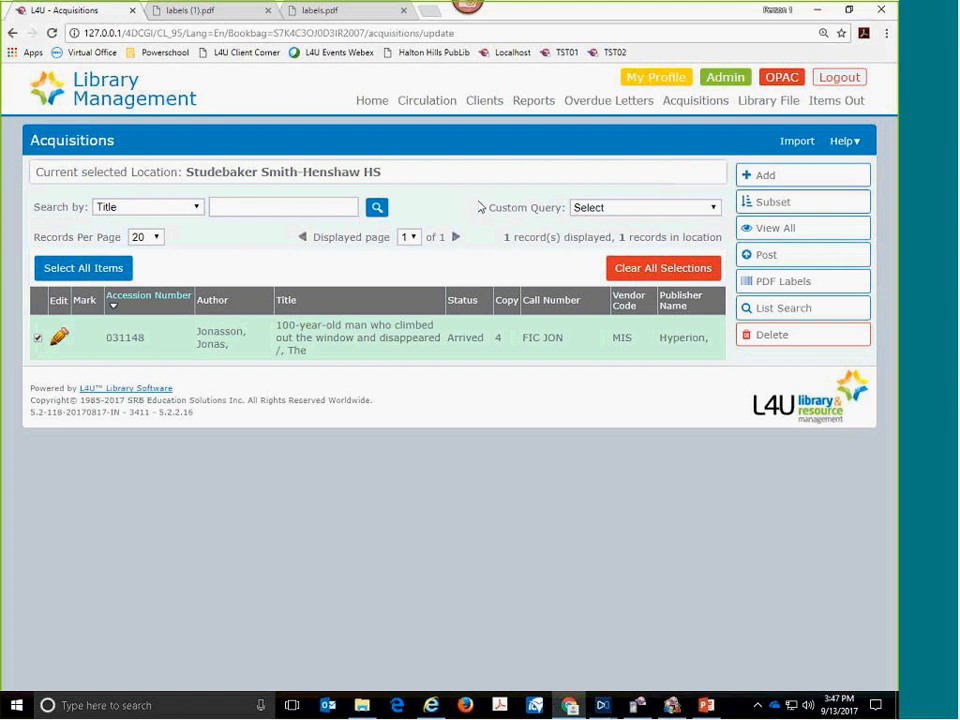
left_click(772, 256)
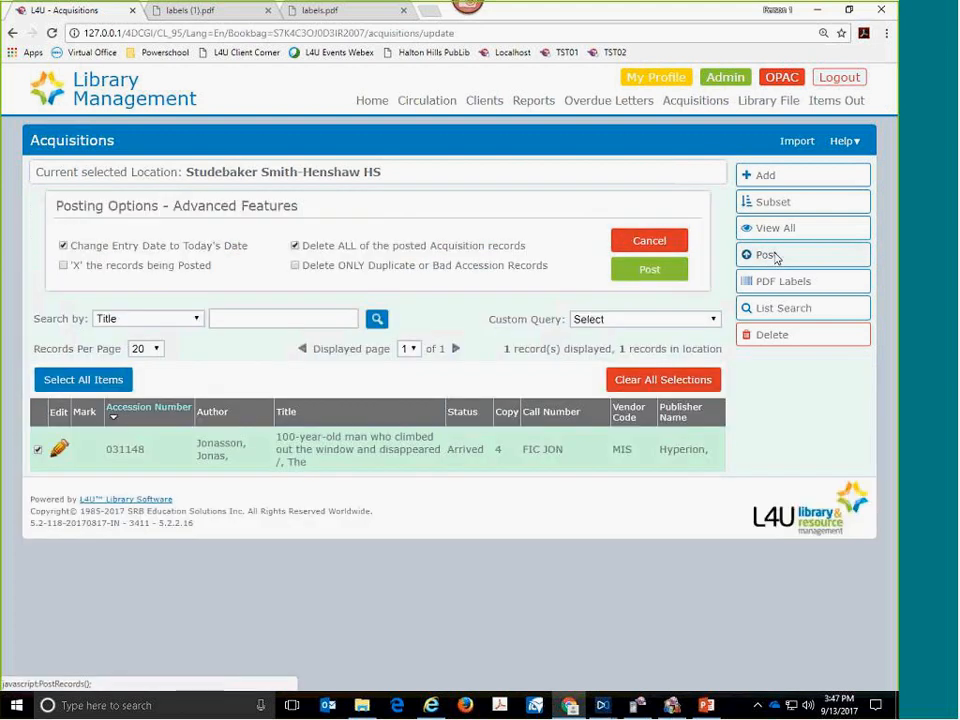
left_click(642, 275)
left_click(499, 124)
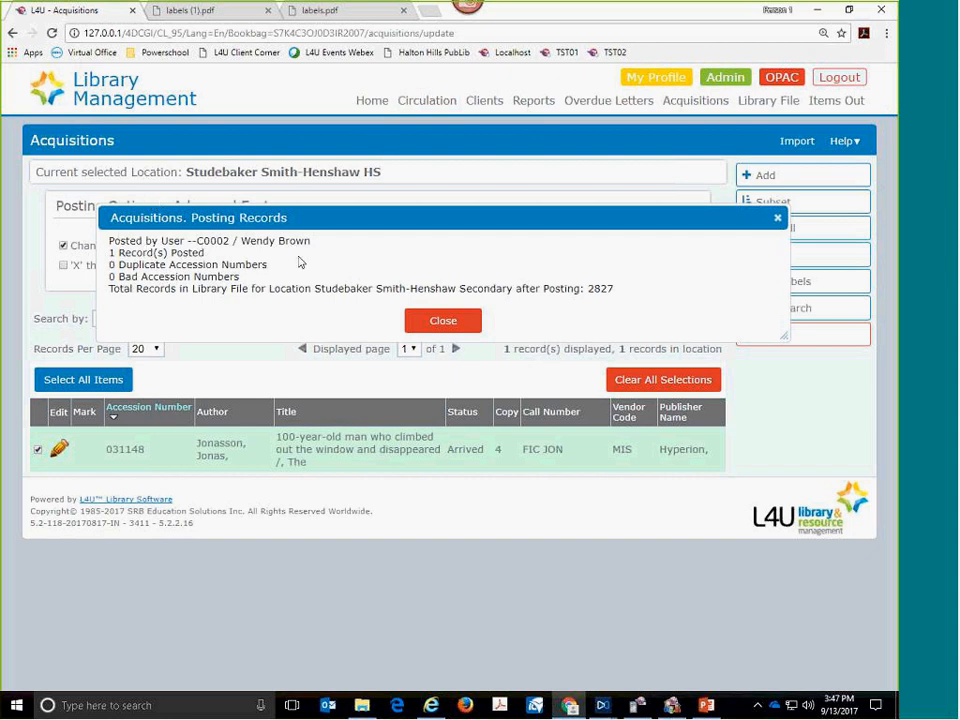
left_click(431, 321)
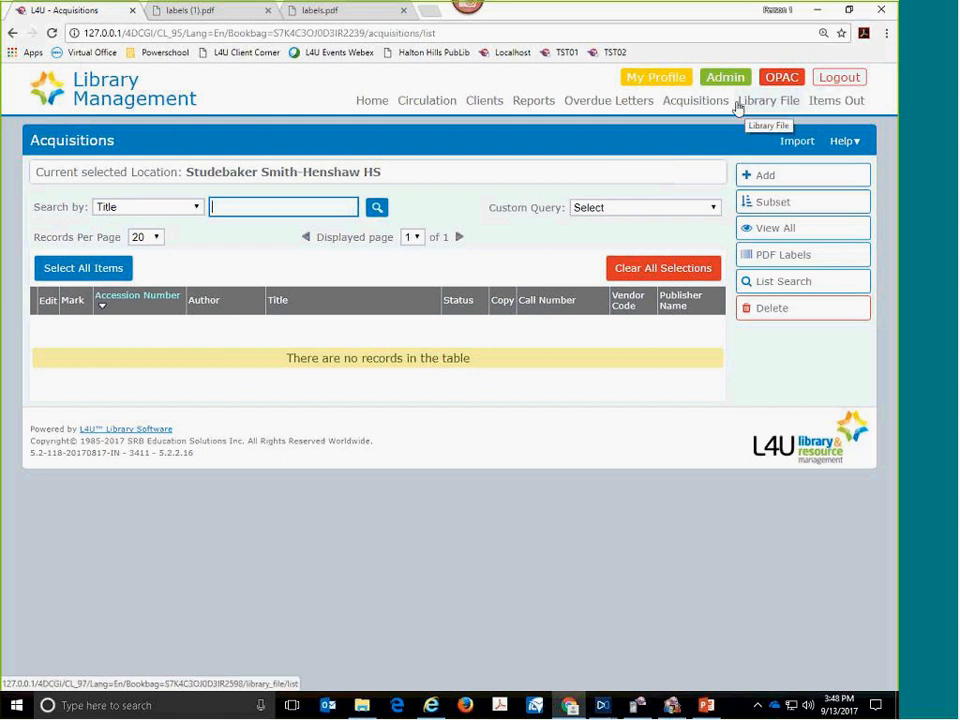
- Search the Library File by title for "100 year", clear the search text, and return to viewing all records
left_click(768, 106)
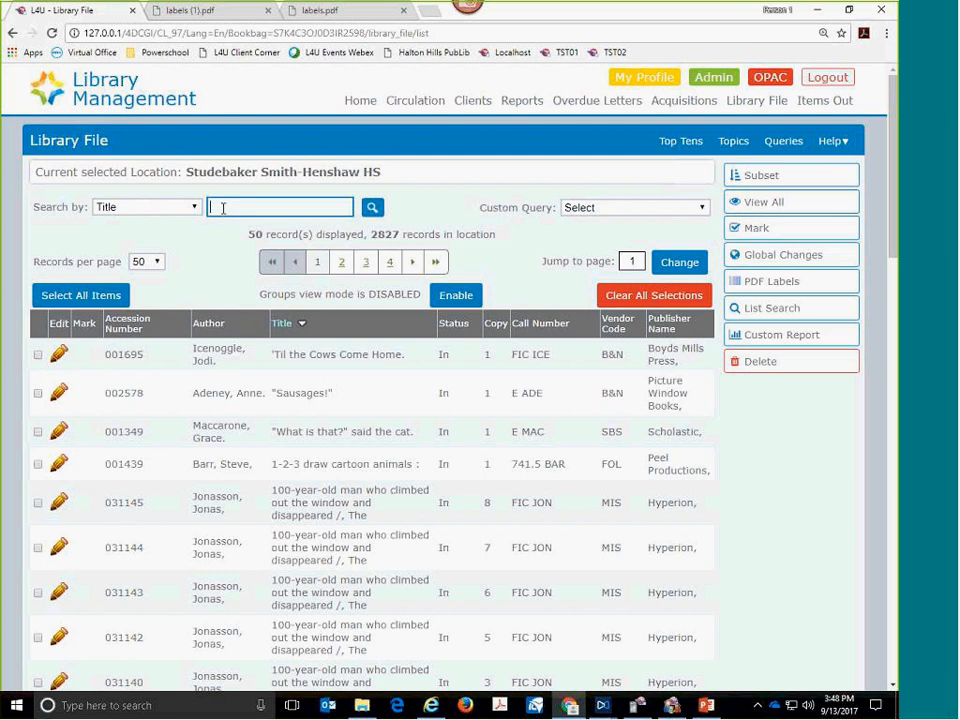
type("100 year")
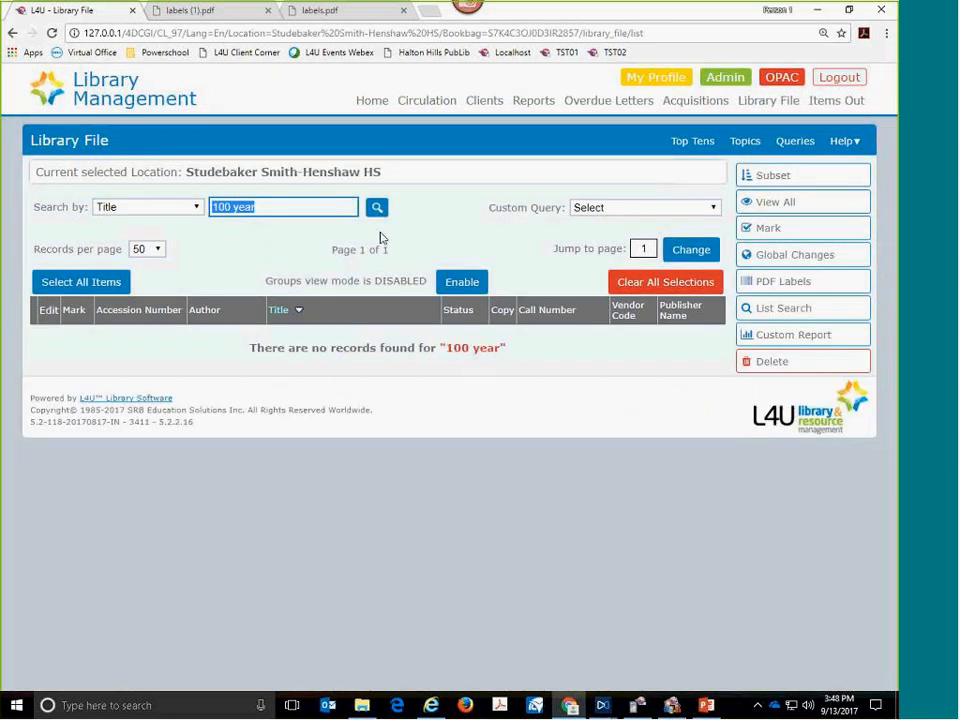
left_click(307, 211)
key("BackSpace")
key("BackSpace")
key("BackSpace")
key("BackSpace")
key("BackSpace")
key("BackSpace")
key("BackSpace")
key("BackSpace")
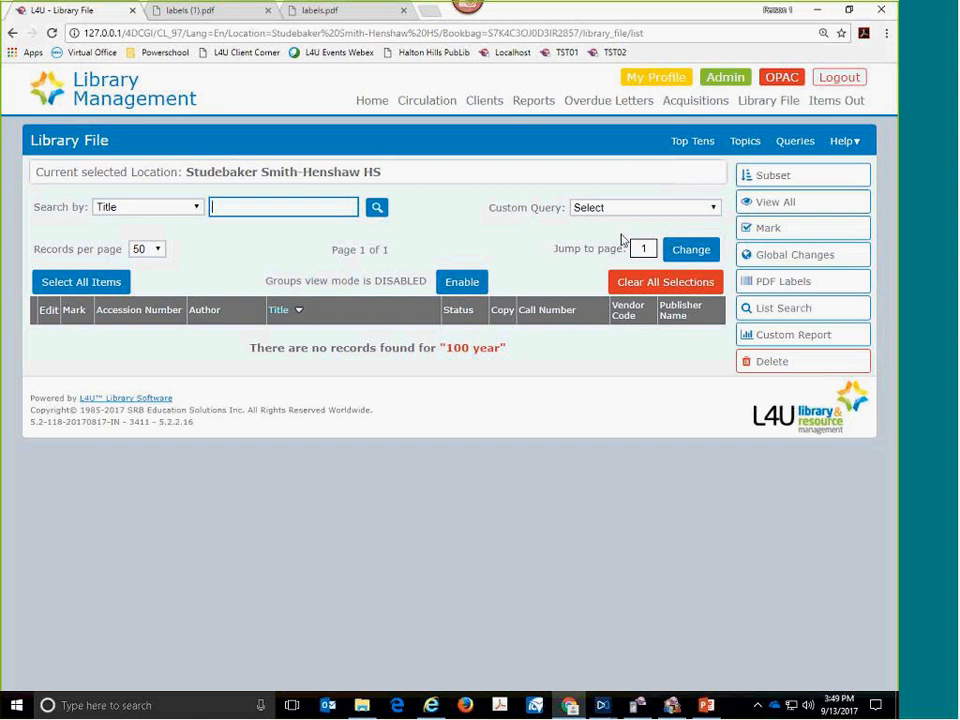
left_click(751, 208)
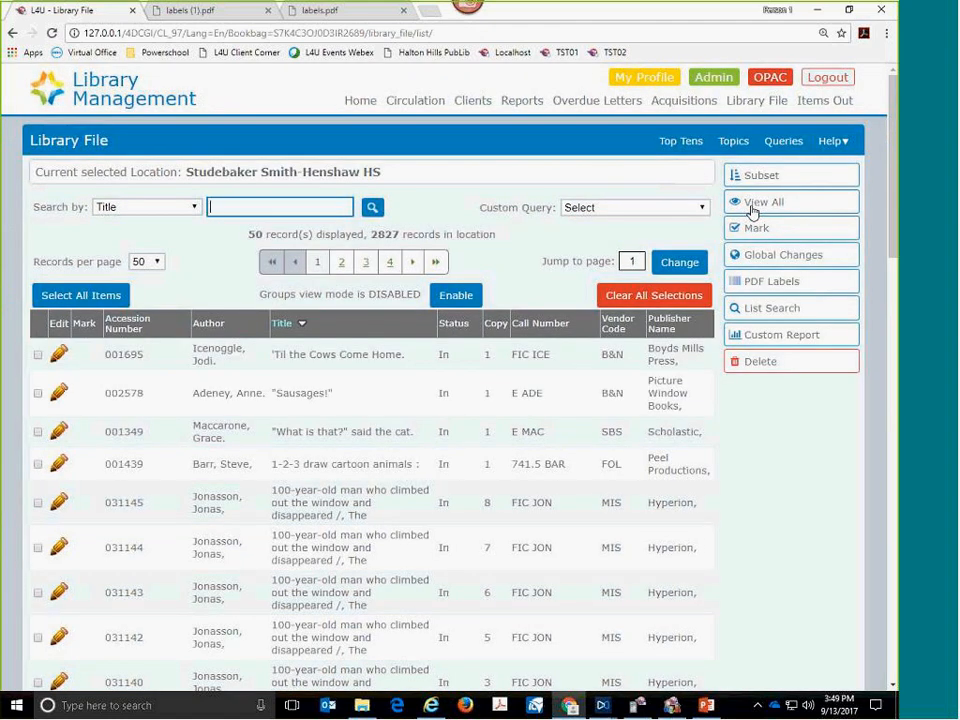
- Open the "1-2-3 draw cartoon animals" record, examine its Resources and Subjects sections, and leave the record without saving
left_click(365, 460)
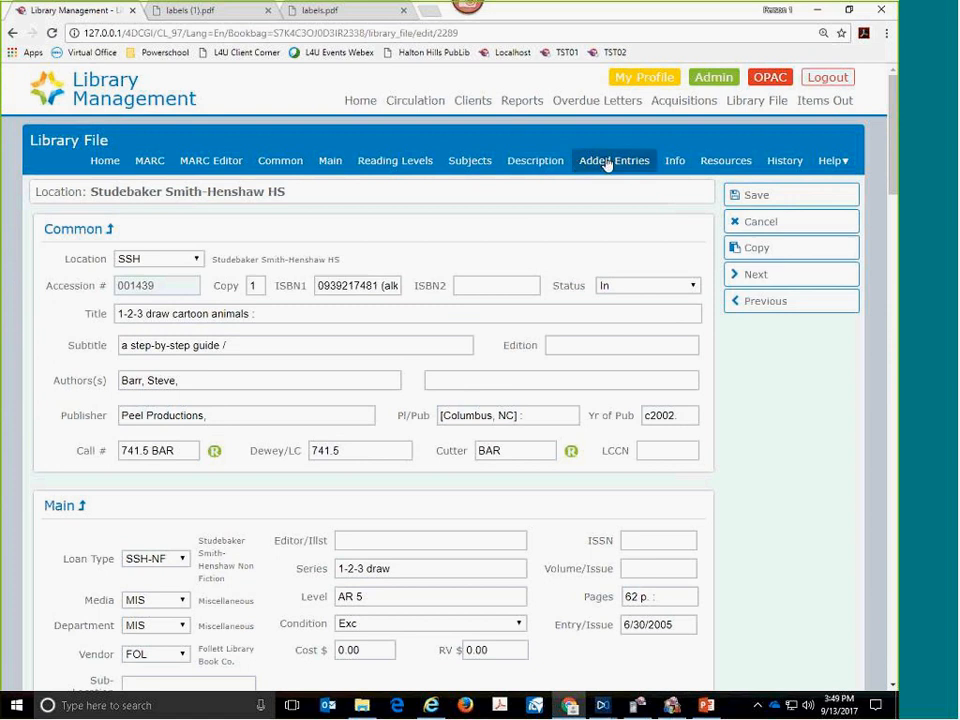
left_click(728, 161)
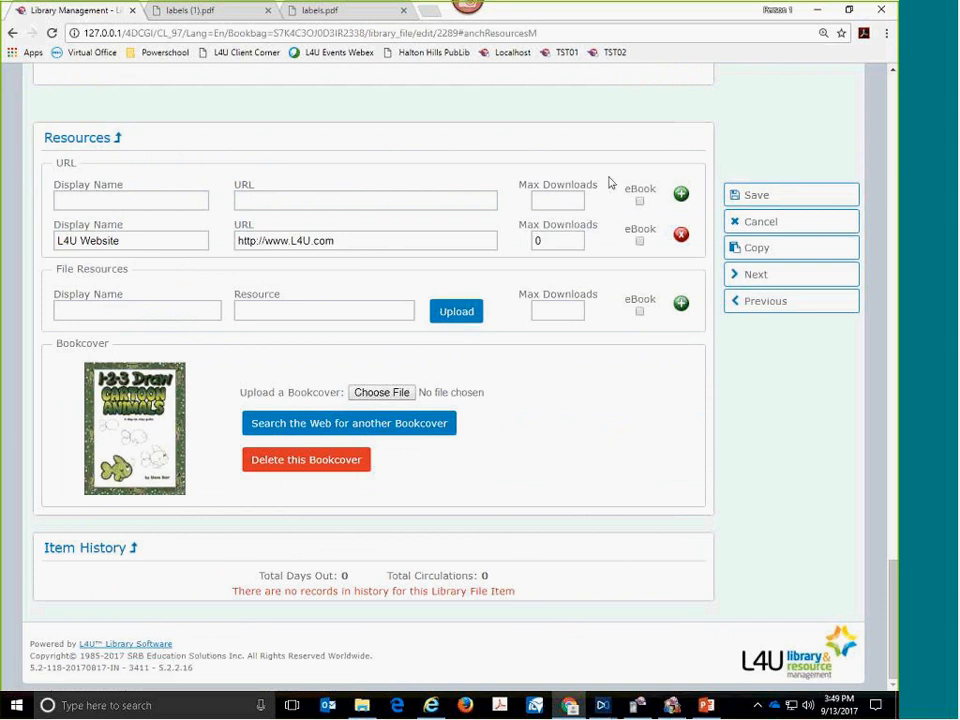
left_click(90, 147)
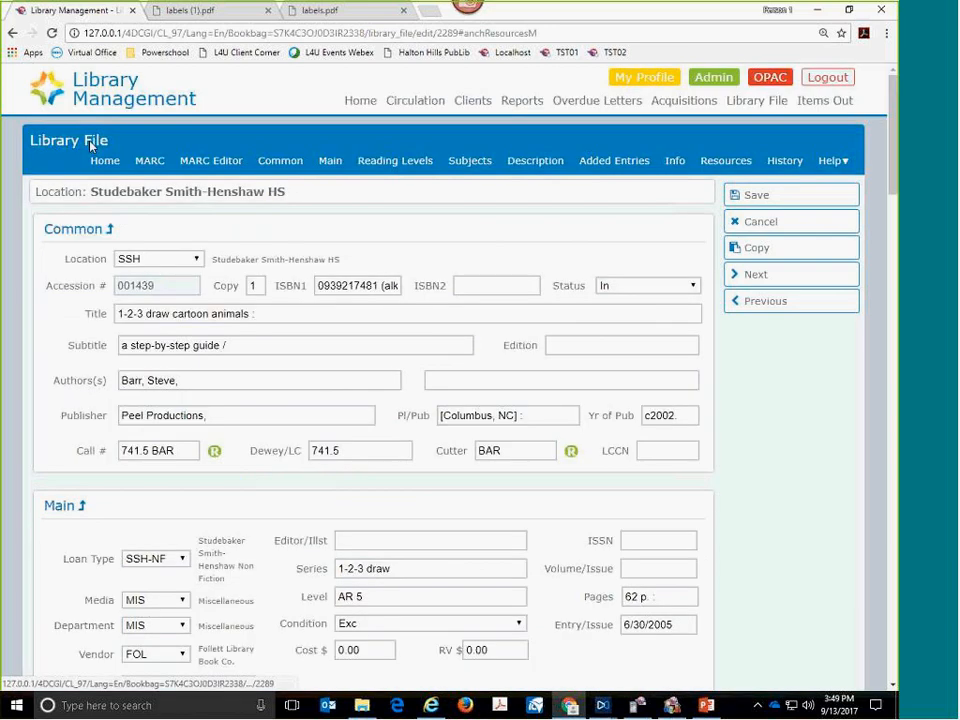
left_click(462, 163)
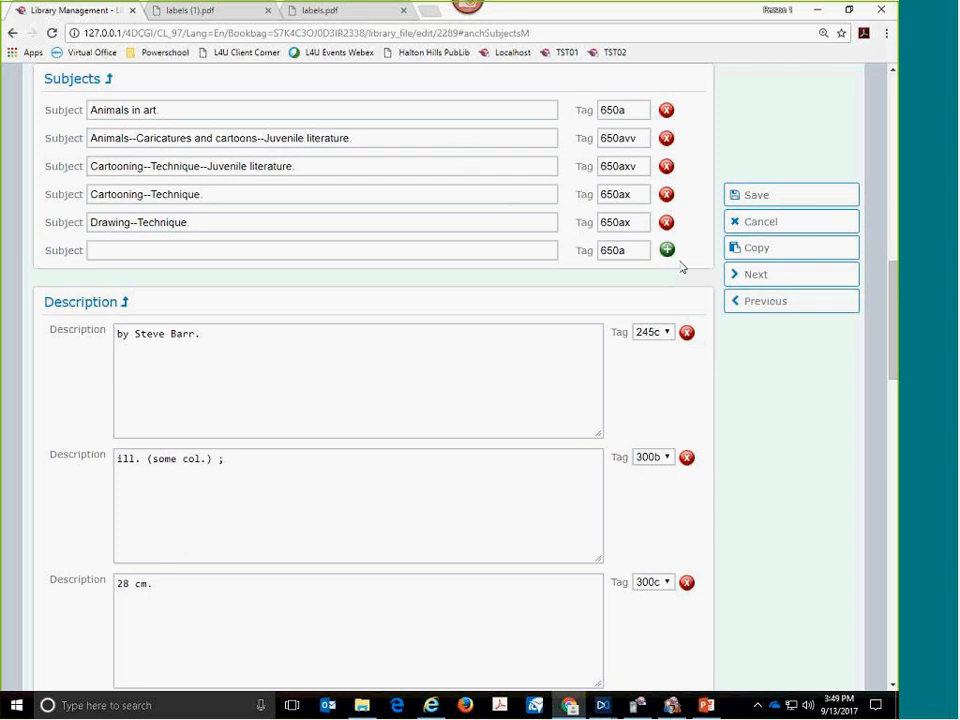
left_click(756, 224)
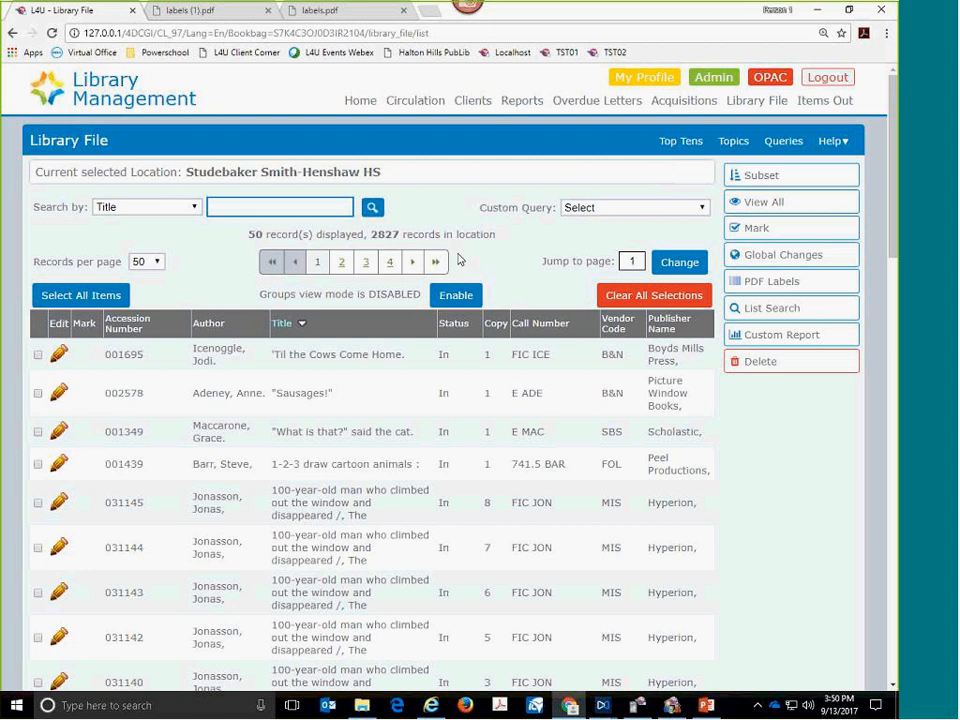
- Search the Library File by Keywords for "black beauty"
left_click(193, 208)
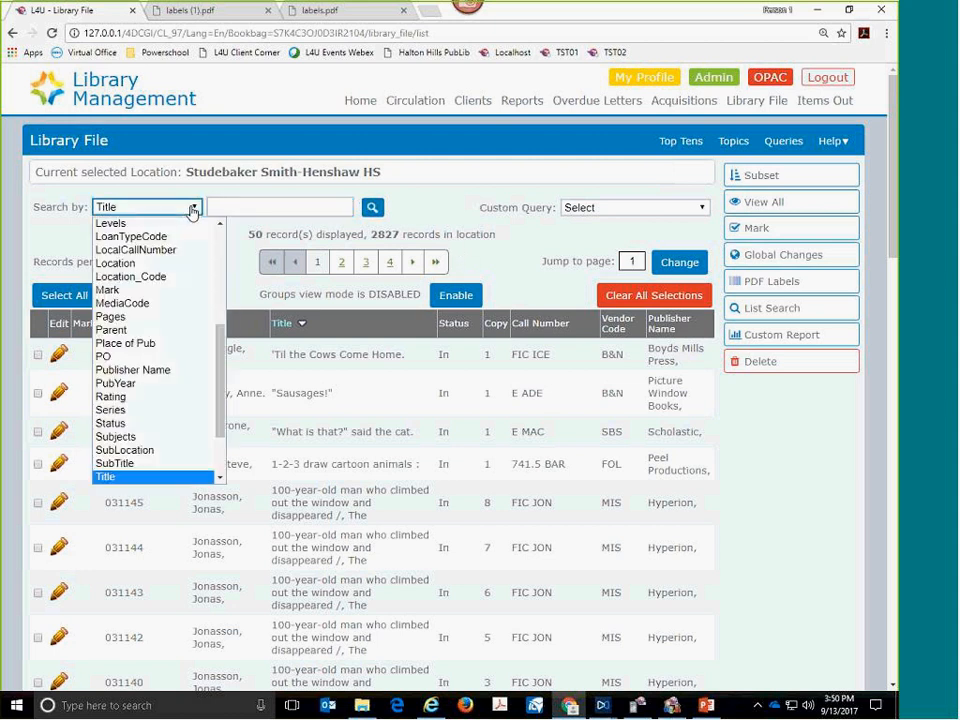
left_click_drag(221, 393, 230, 318)
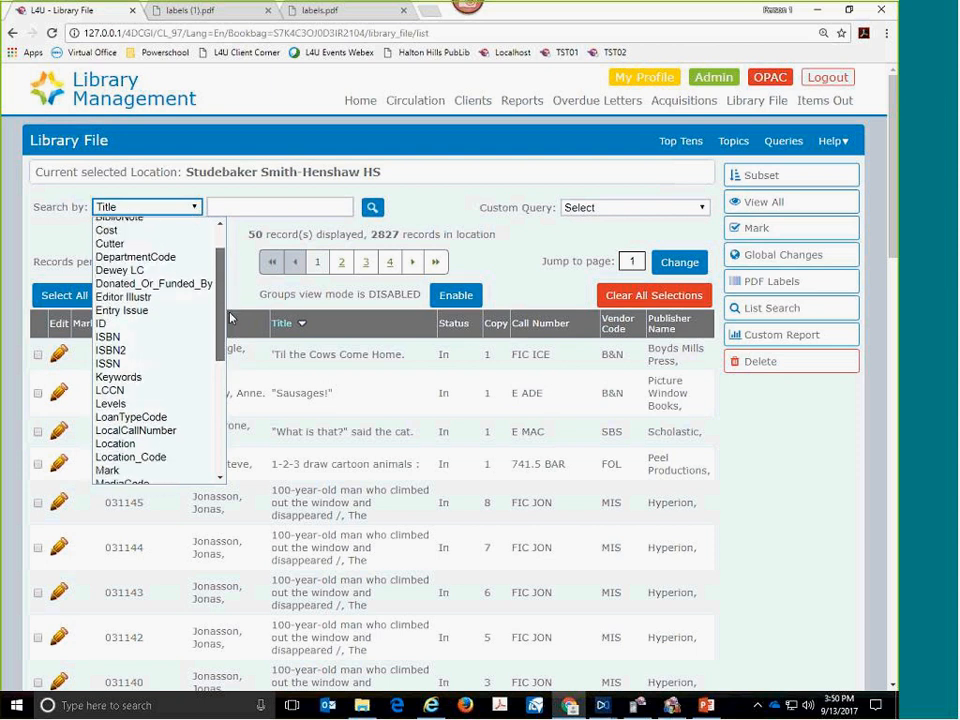
left_click_drag(230, 318, 218, 333)
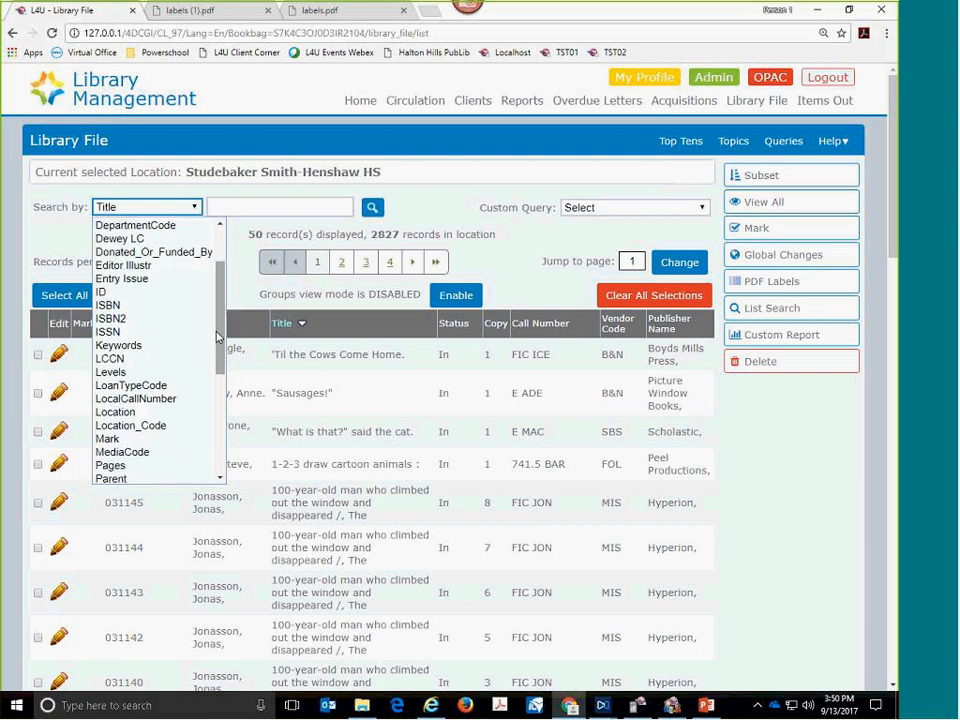
left_click(164, 349)
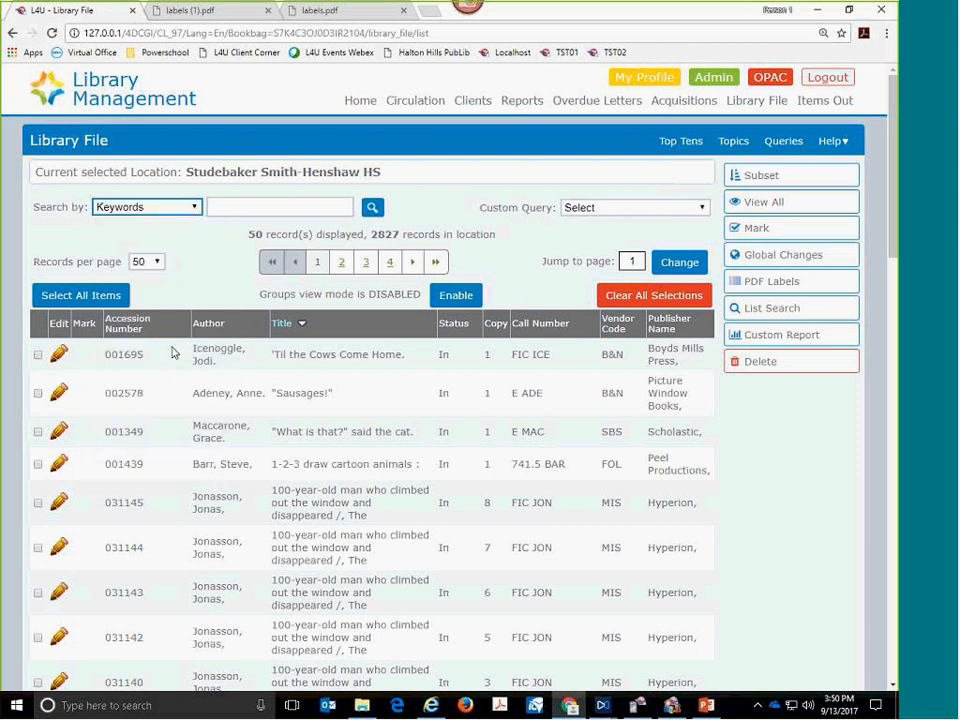
left_click(225, 206)
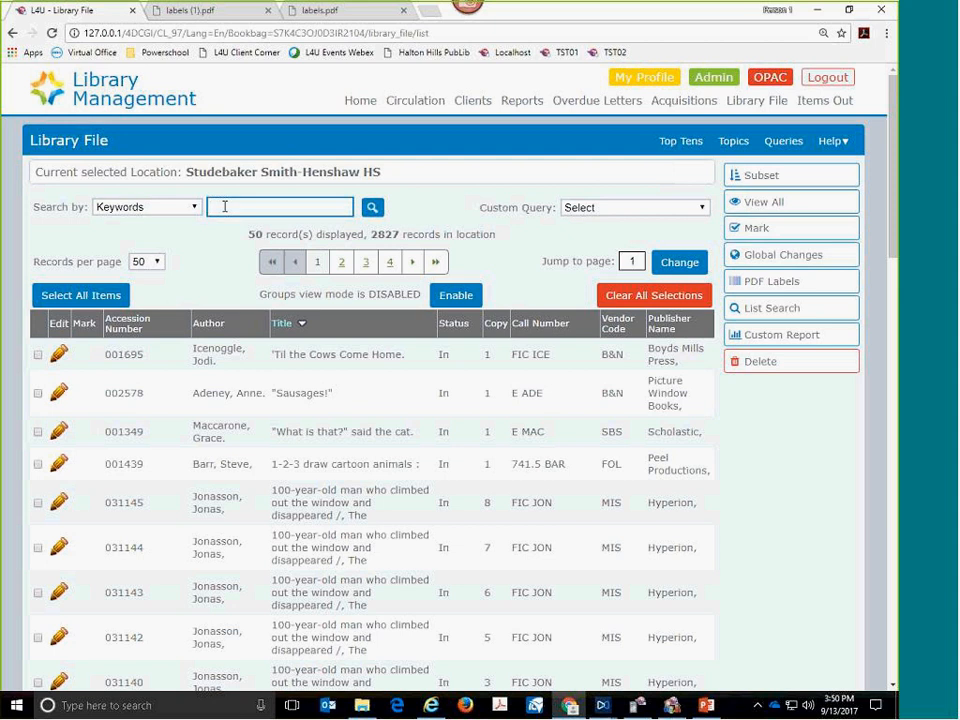
type("black")
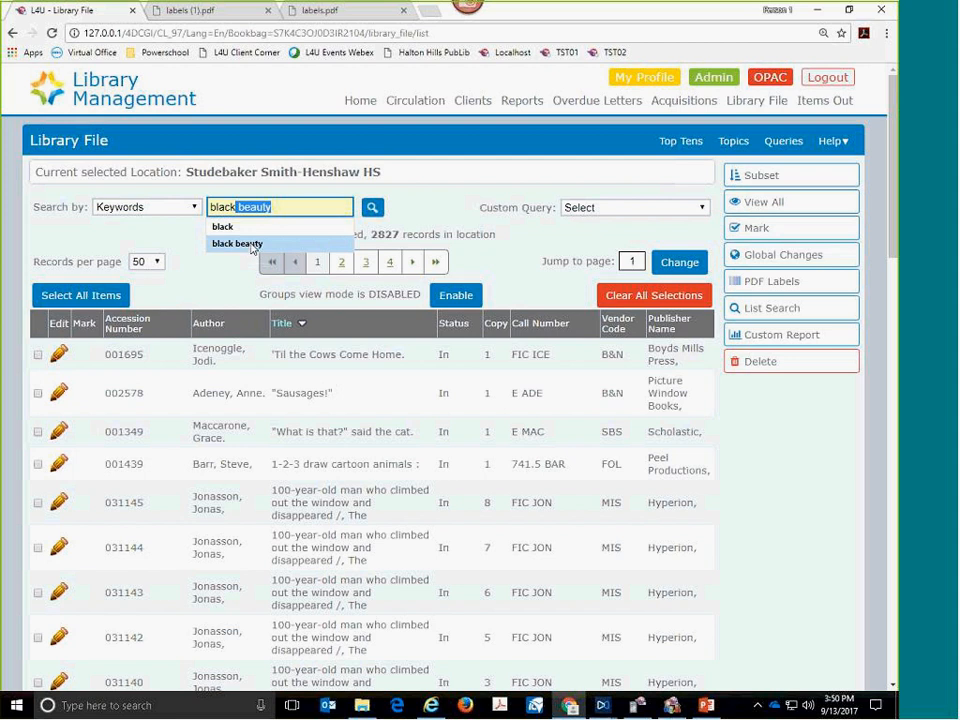
left_click(250, 245)
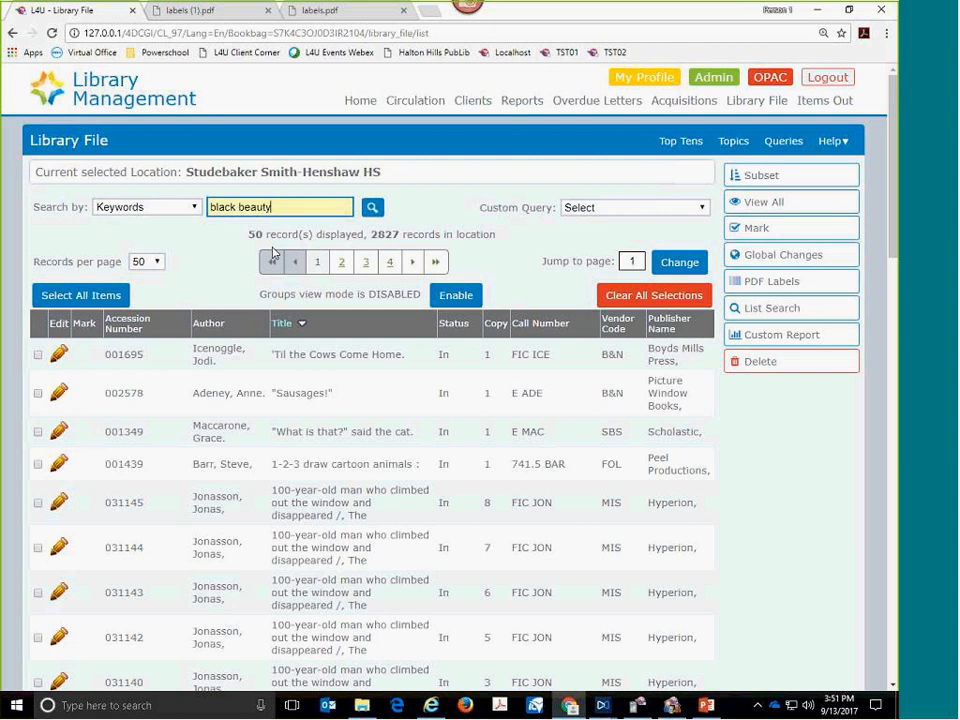
left_click(372, 211)
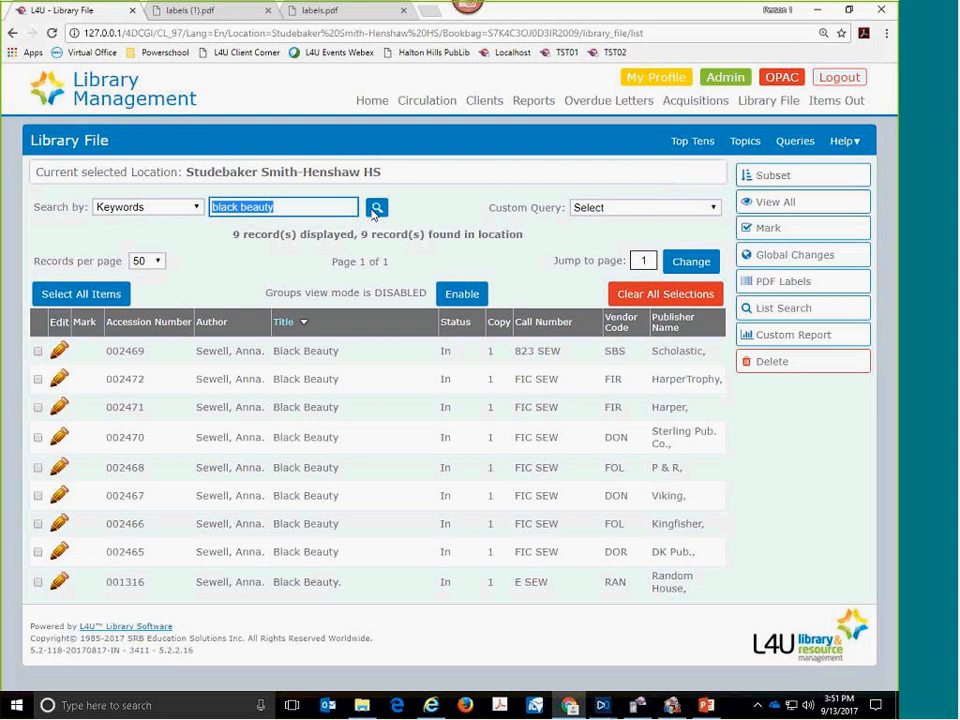
- Search the Library File by Keywords for "horse" and look through the matching records
type("horse")
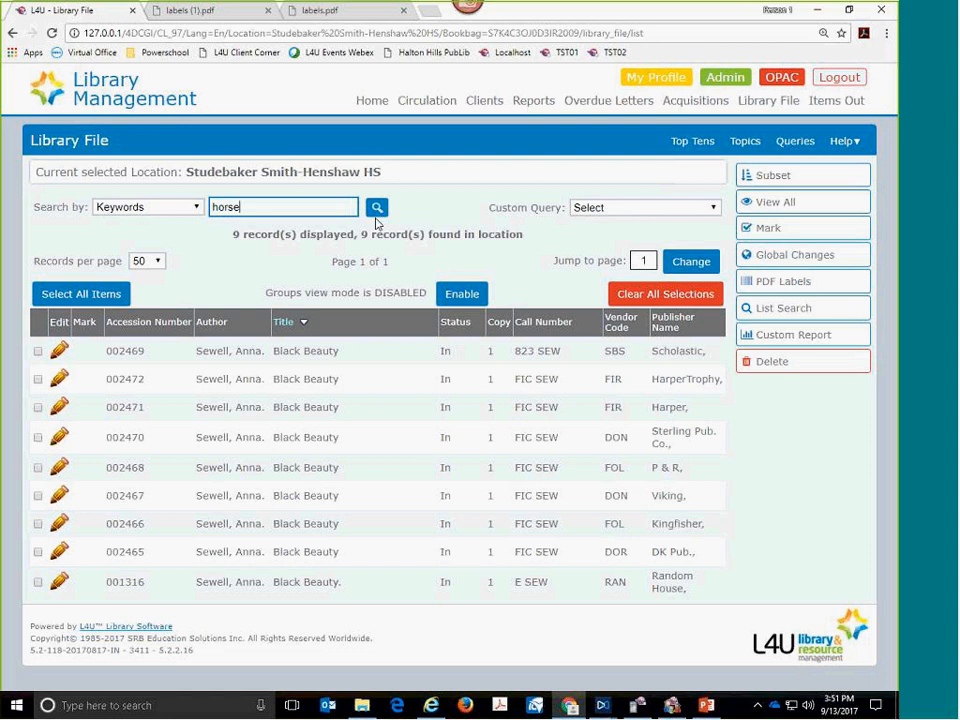
left_click(376, 208)
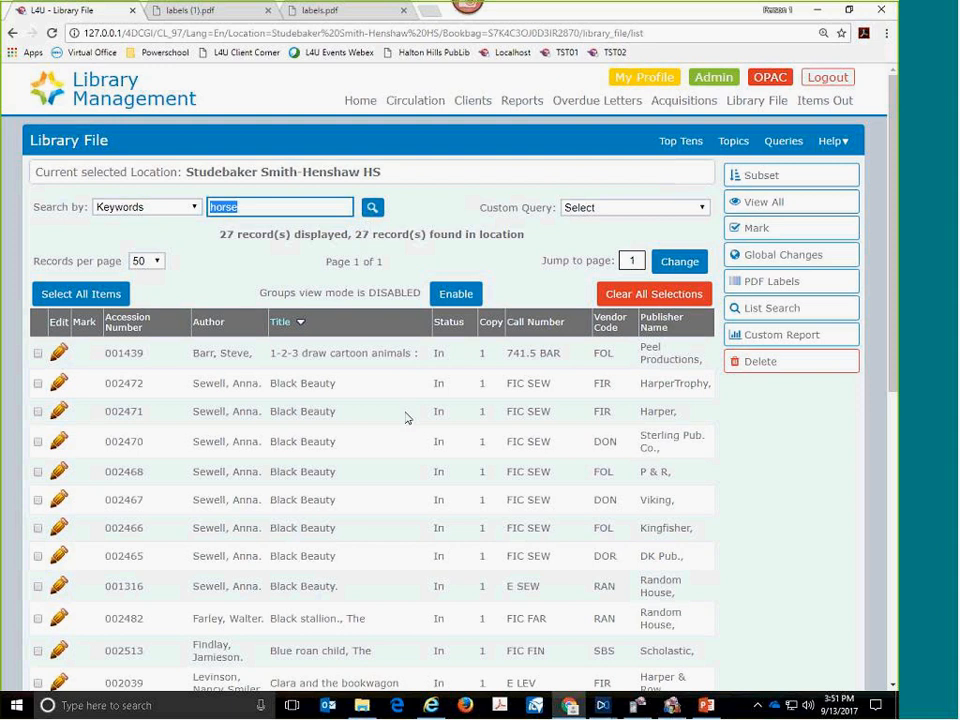
scroll(405, 463, "down", 3)
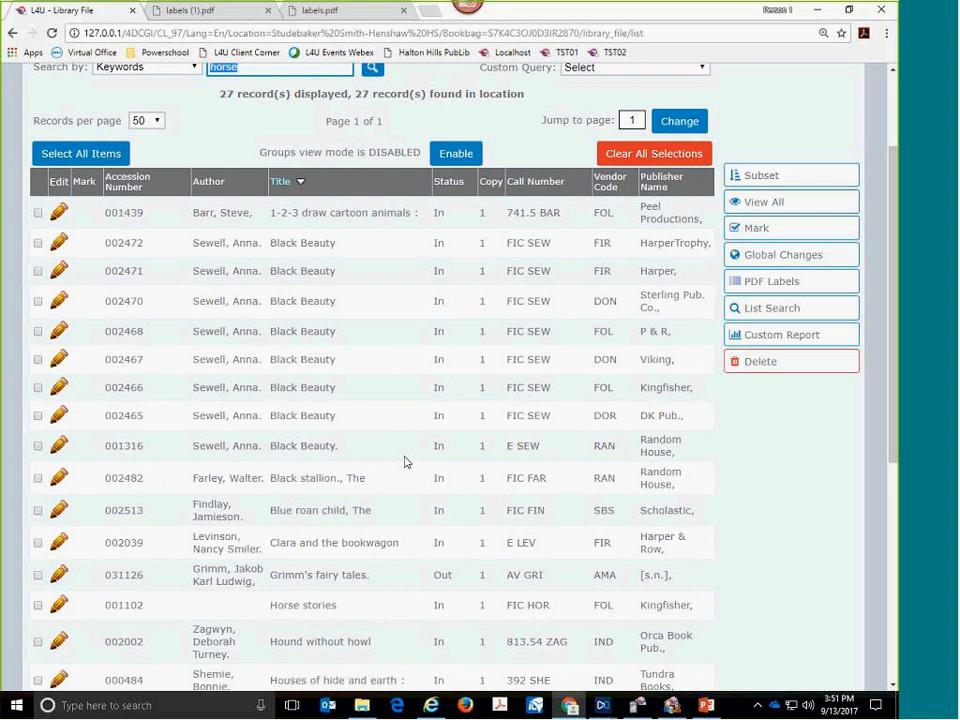
scroll(405, 462, "down", 1)
- Open the "Blue roan child, The" record, examine its details down to the Subjects section, and leave it without saving
left_click(390, 456)
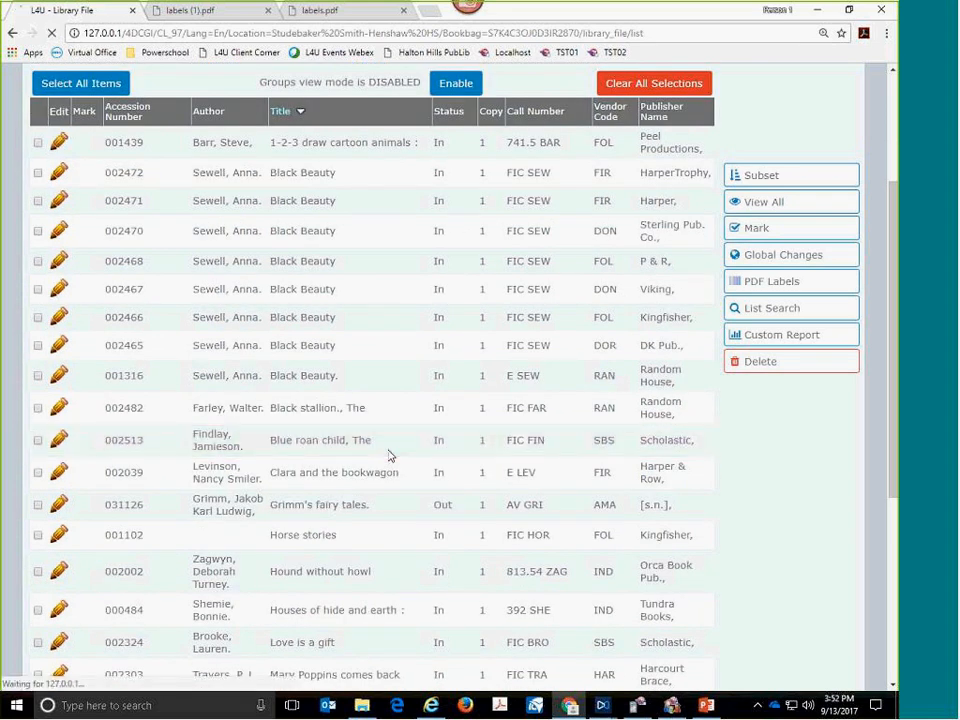
scroll(390, 456, "down", 4)
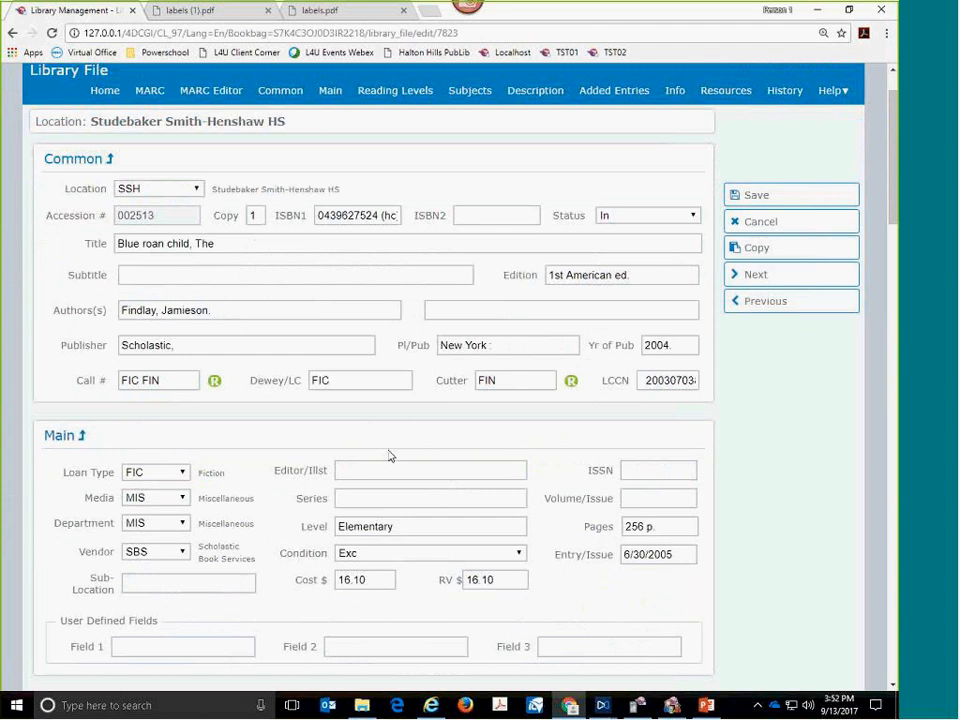
scroll(390, 456, "down", 1)
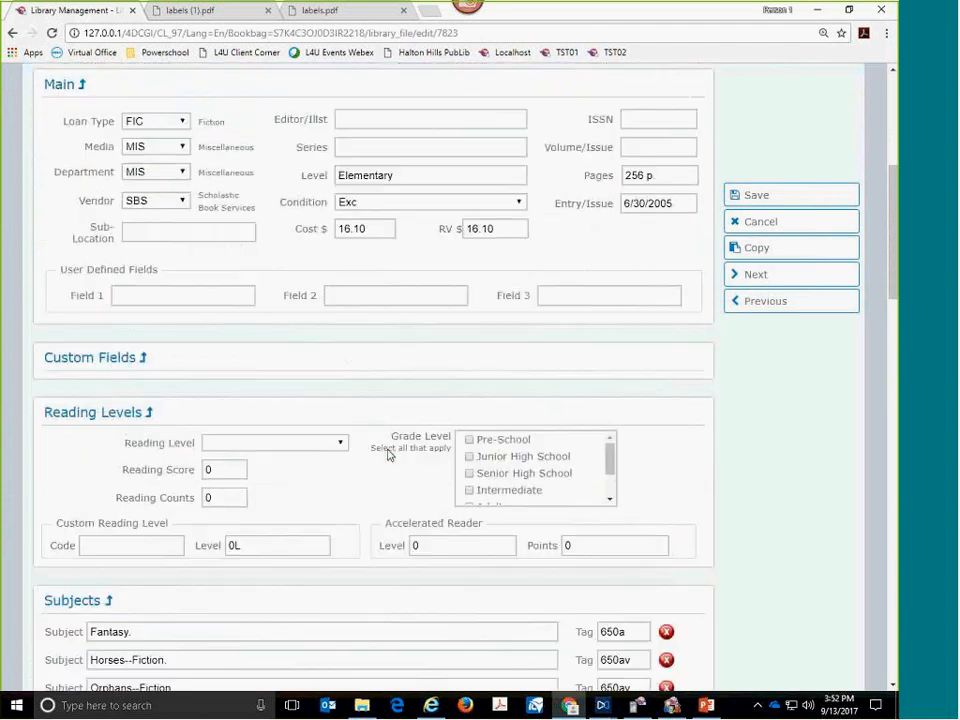
left_click(753, 230)
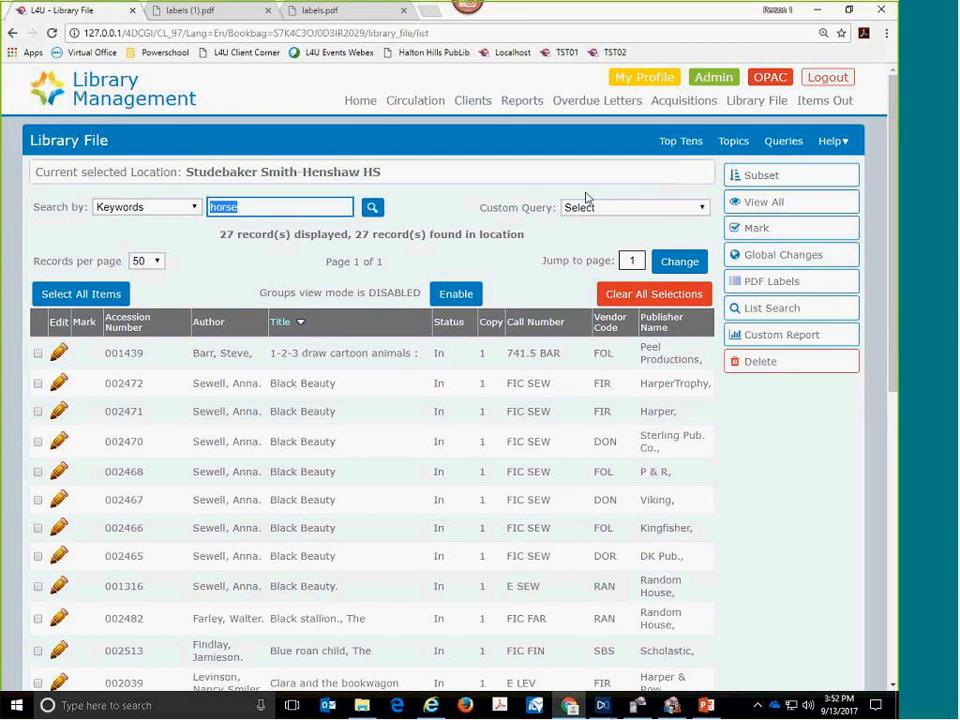
- Change the search field to Title and search the Library File for "black beauty"
left_click(195, 207)
scroll(179, 391, "down", 5)
scroll(179, 395, "down", 1)
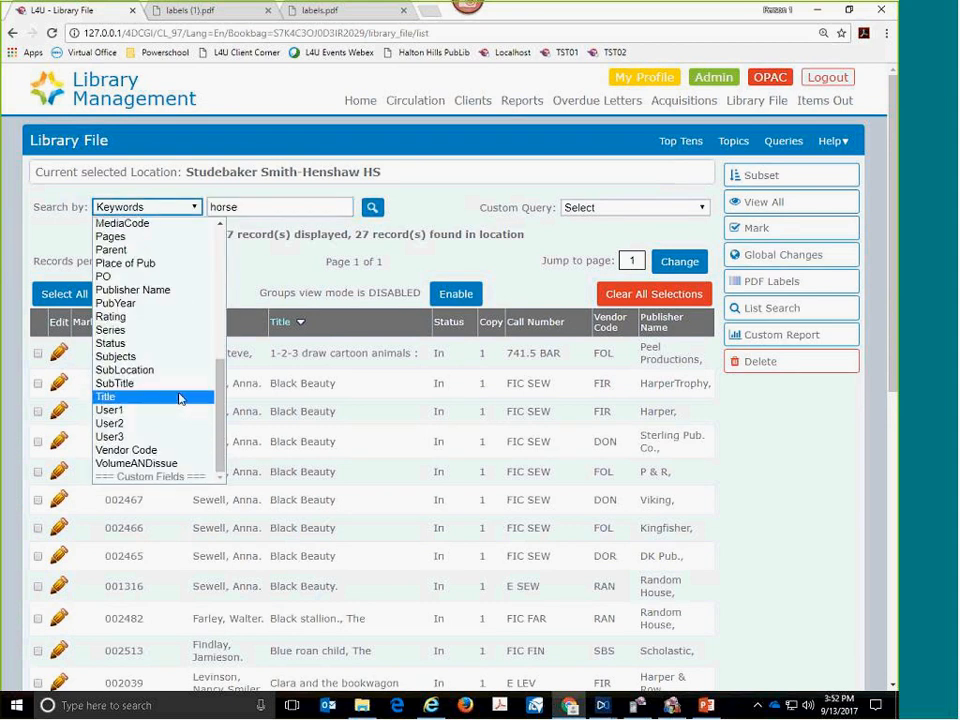
left_click(179, 398)
double_click(255, 210)
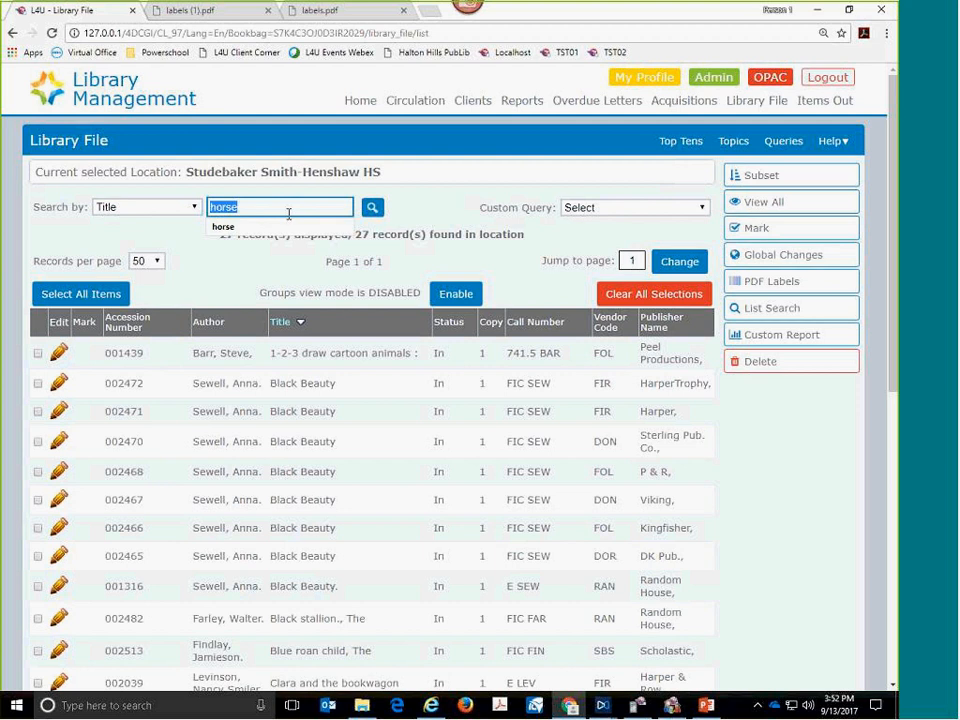
type("black")
key("Down")
key("Return")
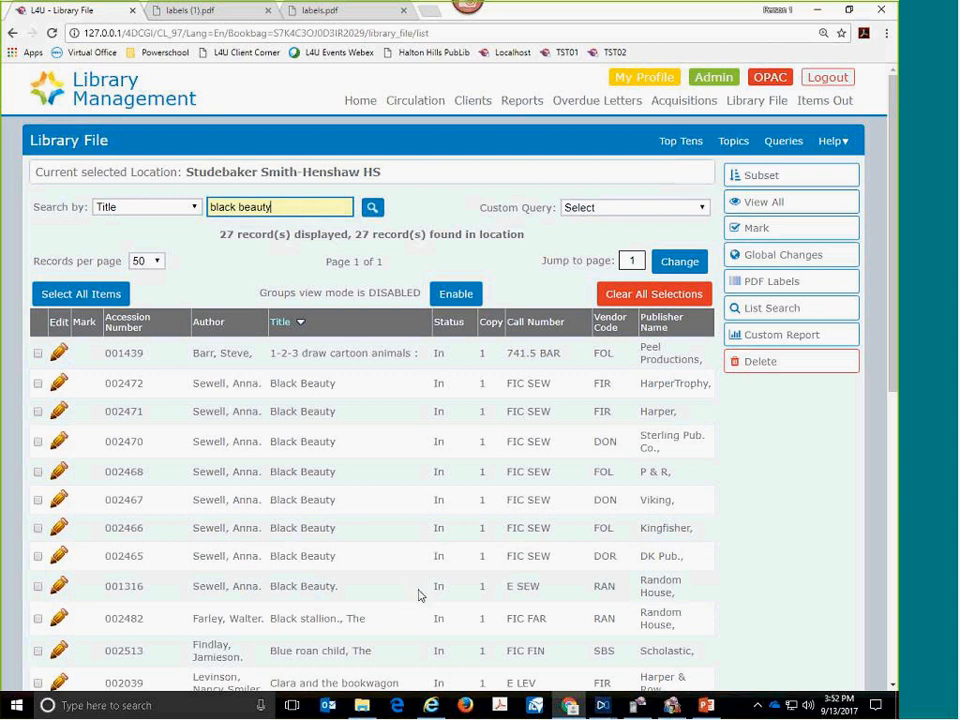
left_click(371, 211)
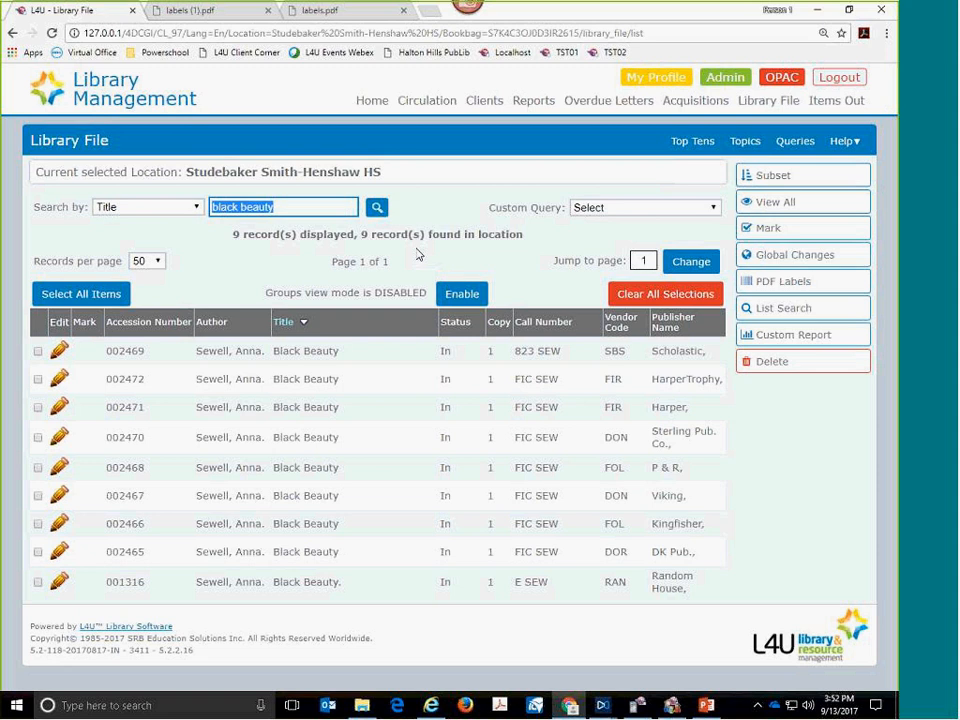
- Search the Library File by Title for "100 year" and return to viewing all records
type("100 year")
key("Return")
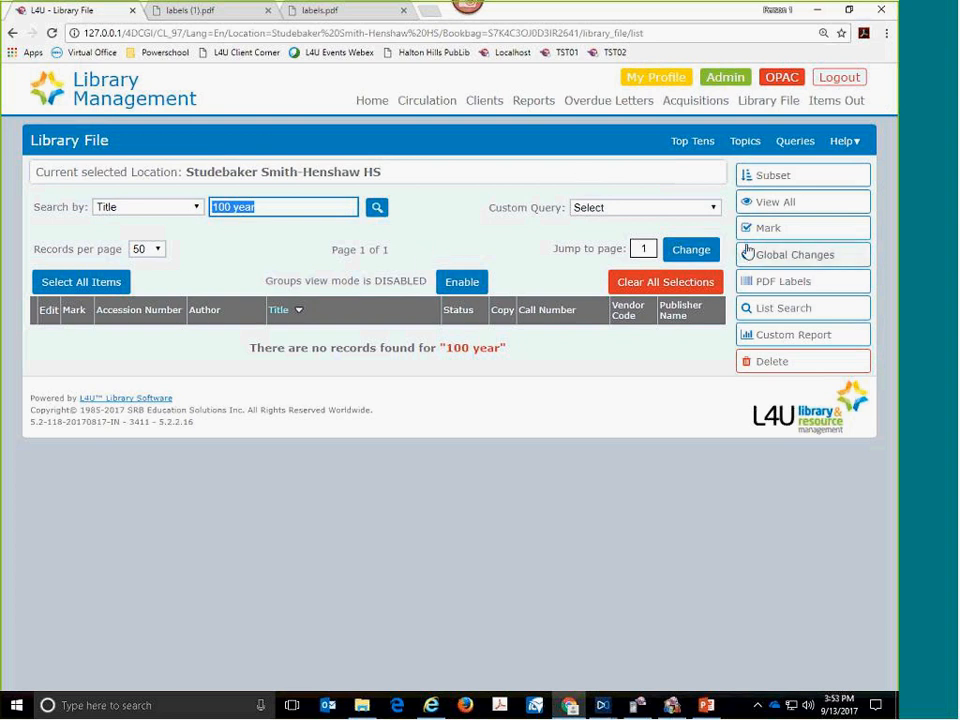
left_click(767, 205)
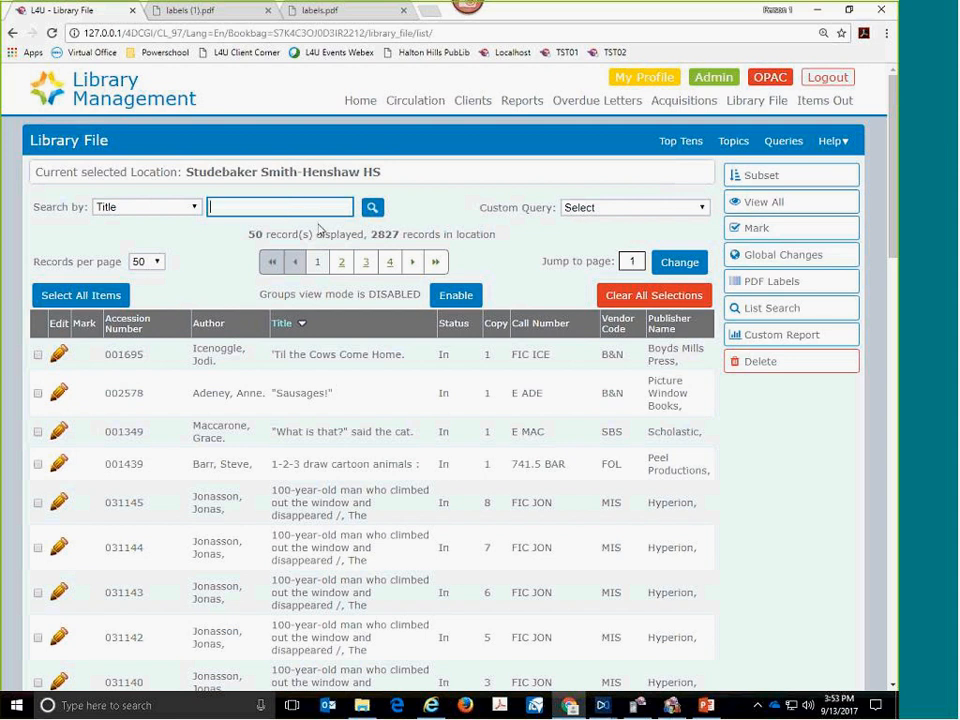
- Change the search field to Dewey LC and search the Library File for "52"
left_click(190, 207)
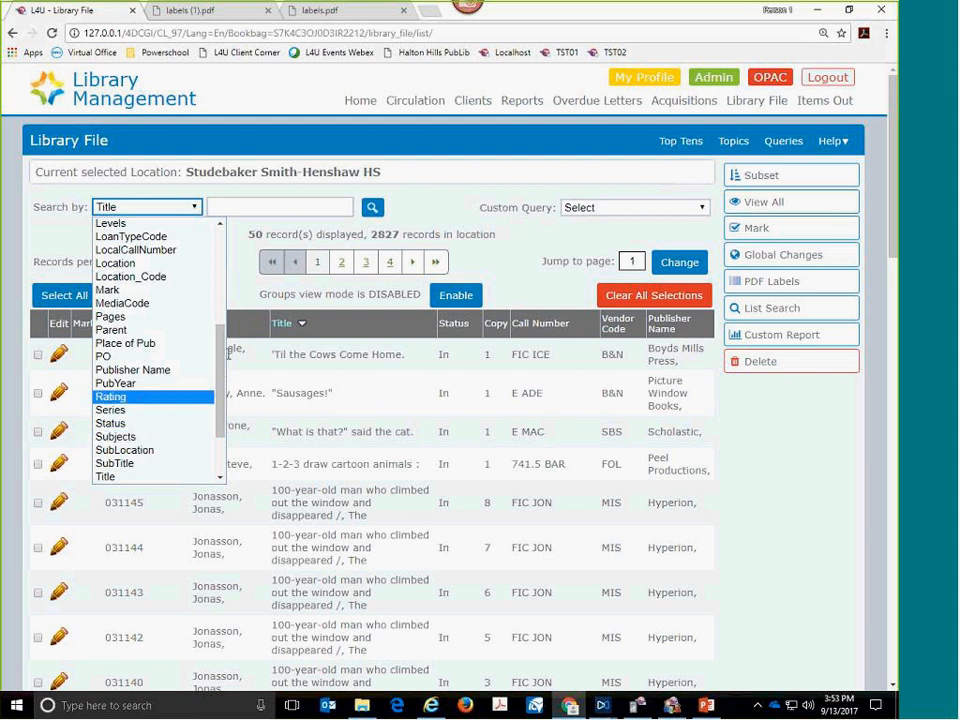
left_click(185, 308)
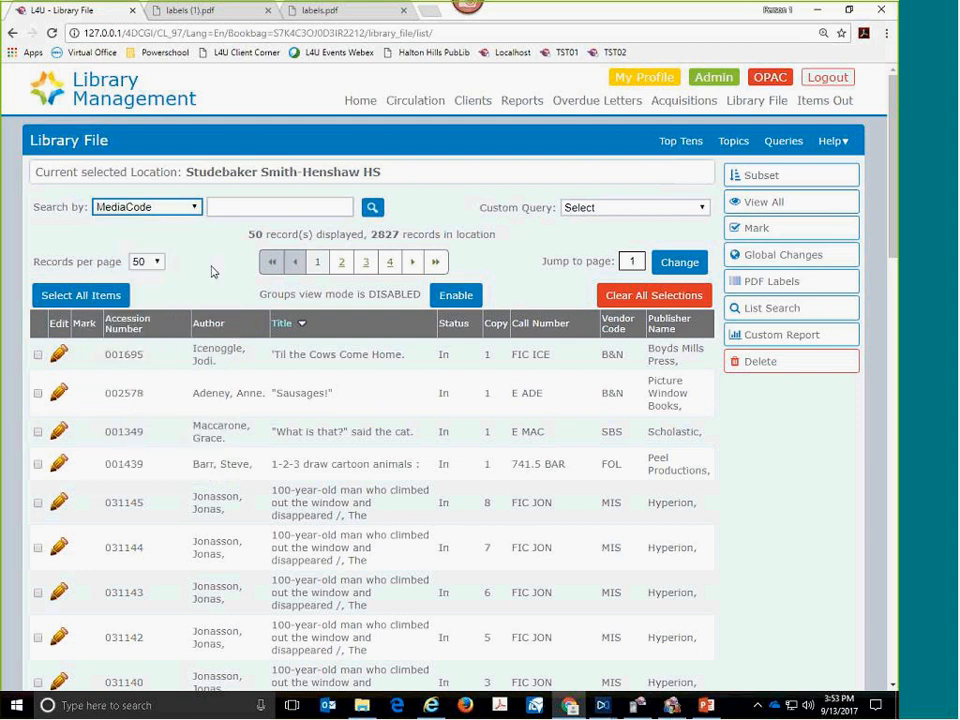
left_click(198, 210)
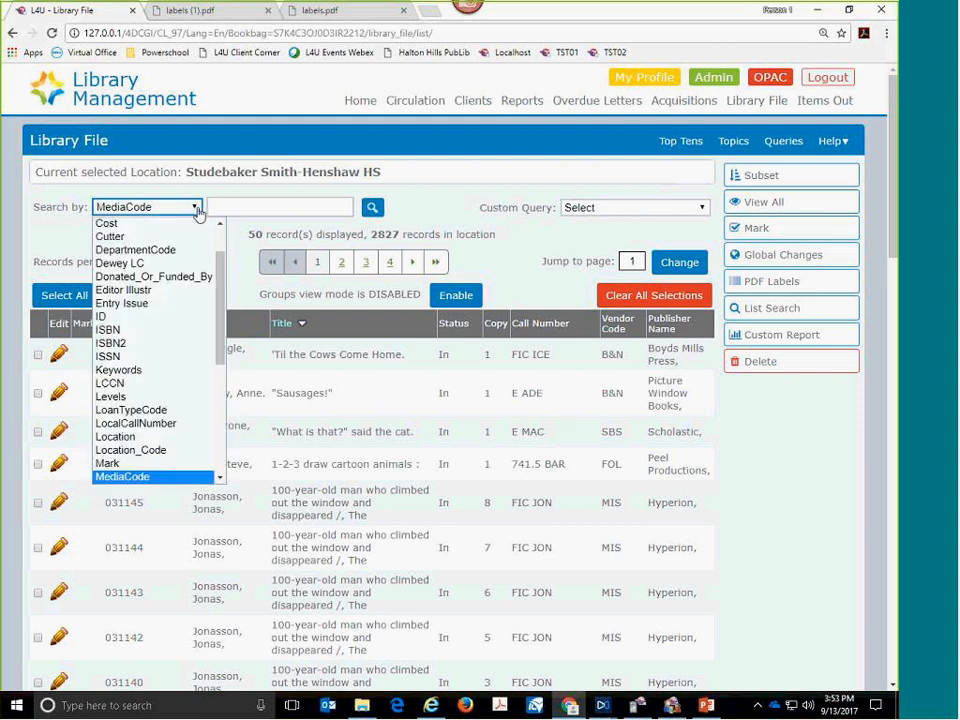
left_click(145, 264)
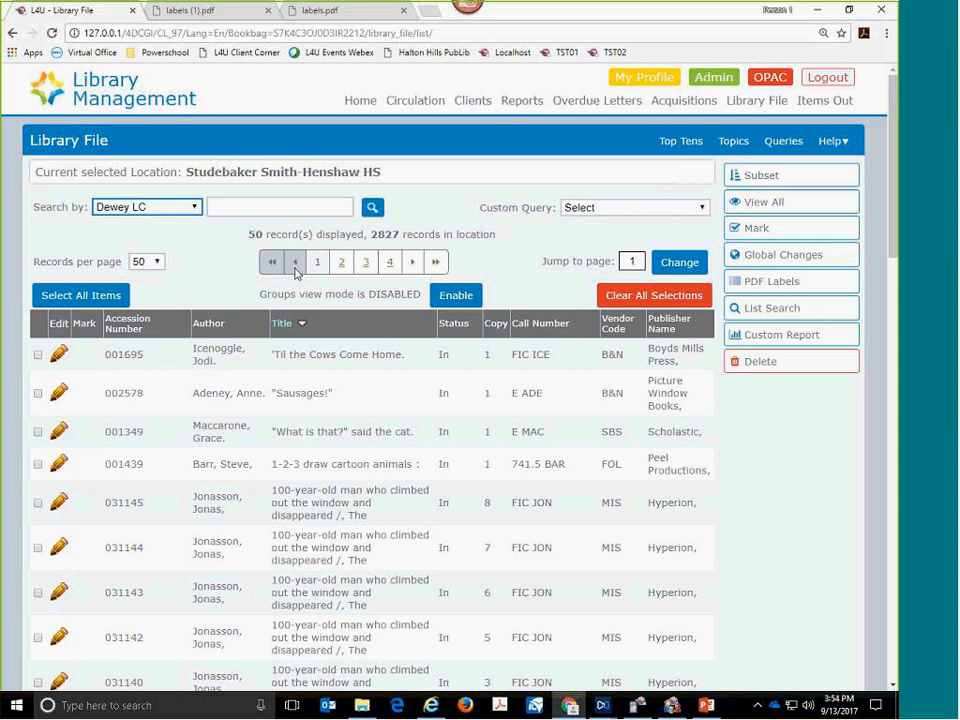
left_click(255, 212)
type("58")
key("BackSpace")
key("BackSpace")
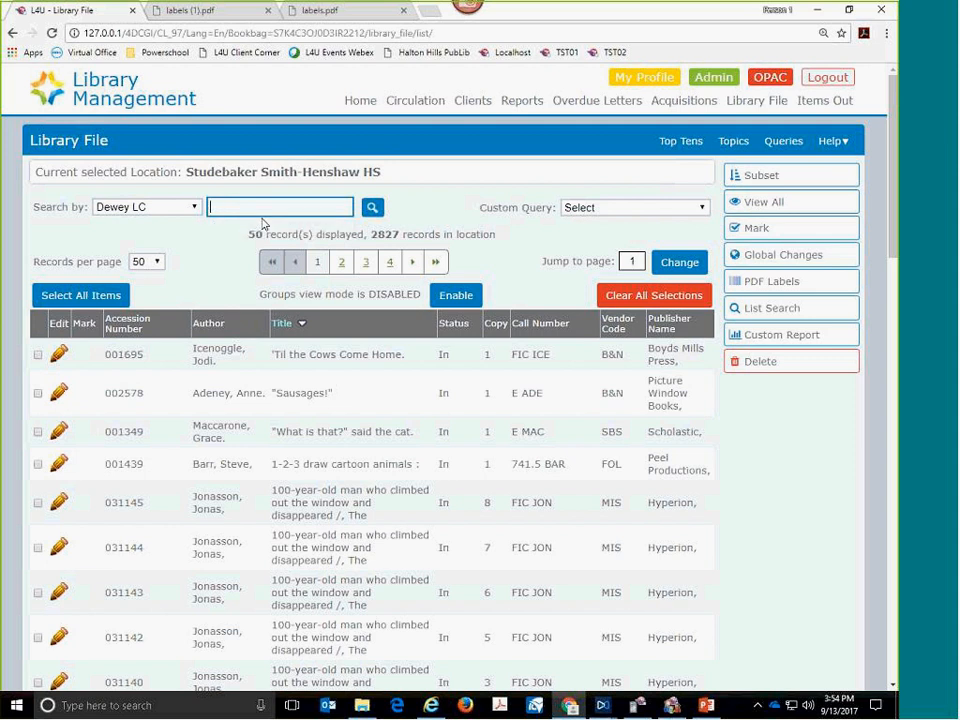
type("52")
left_click(372, 208)
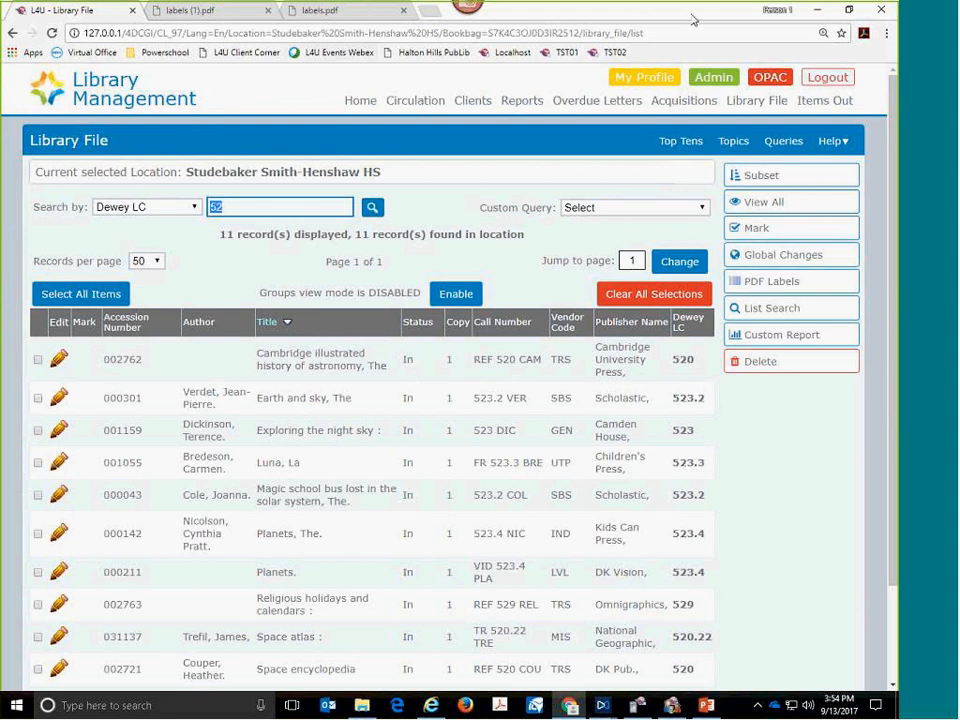
- Circle the Dewey LC column of the search results with the red annotation pen and clear the markup
left_click(684, 256)
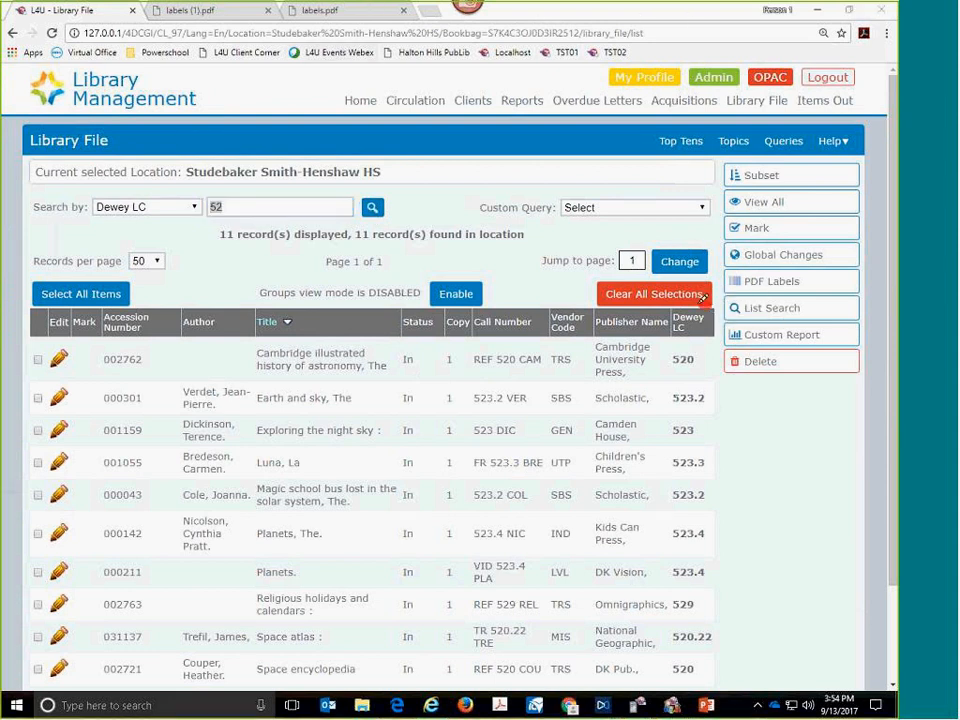
mouse_move(663, 303)
left_mouse_down()
mouse_move(643, 632)
mouse_move(712, 630)
mouse_move(735, 565)
mouse_move(712, 292)
left_mouse_up()
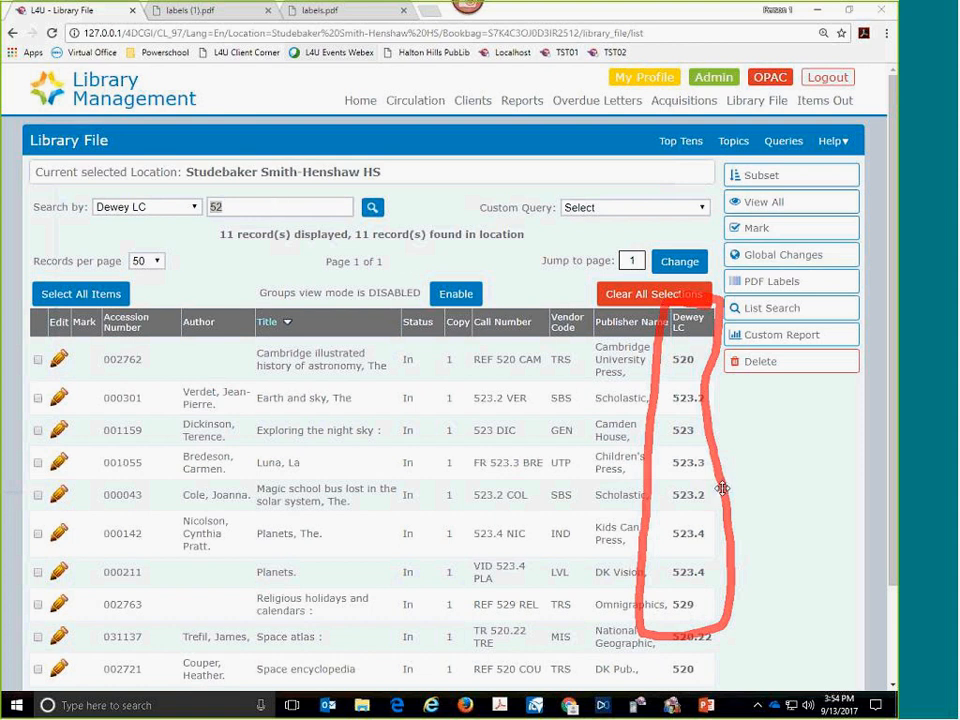
key("Escape")
left_click(240, 207)
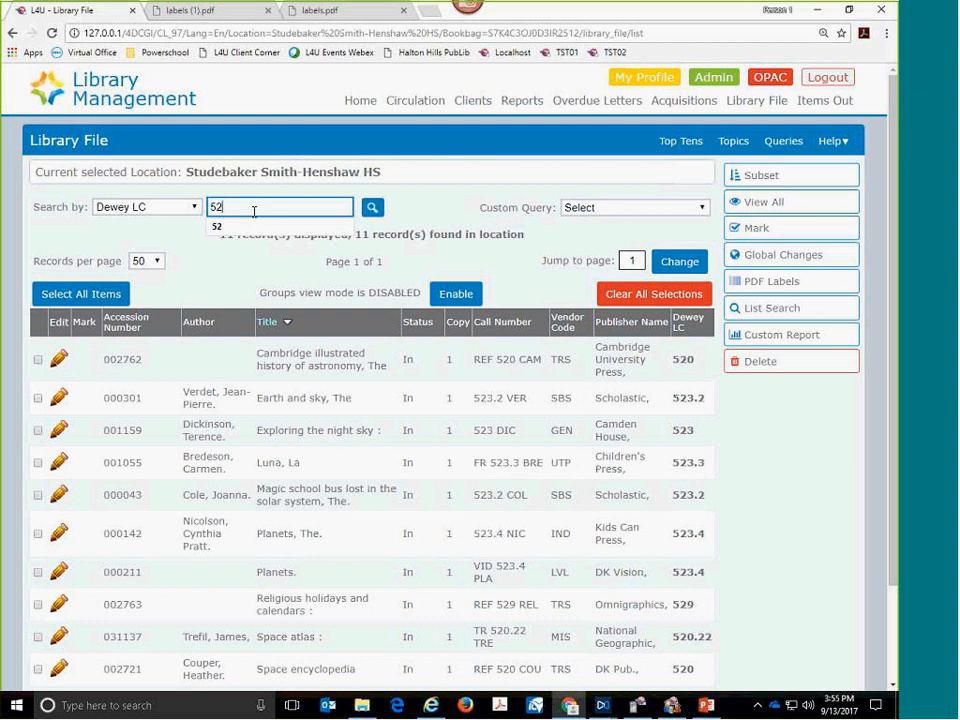
key("BackSpace")
key("BackSpace")
type("@52")
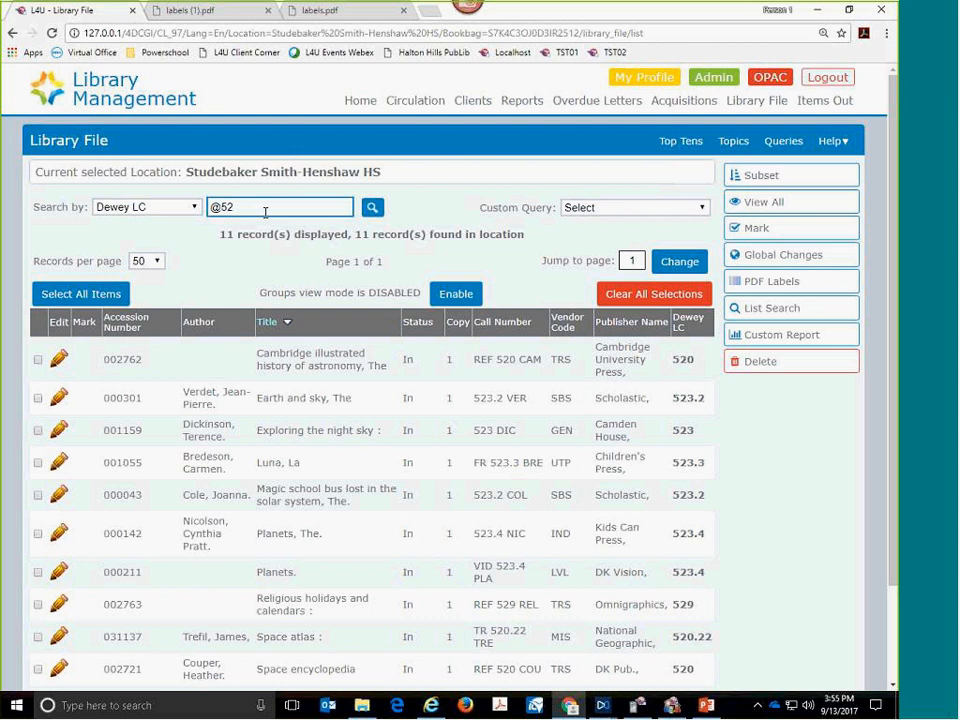
left_click_drag(216, 208, 203, 211)
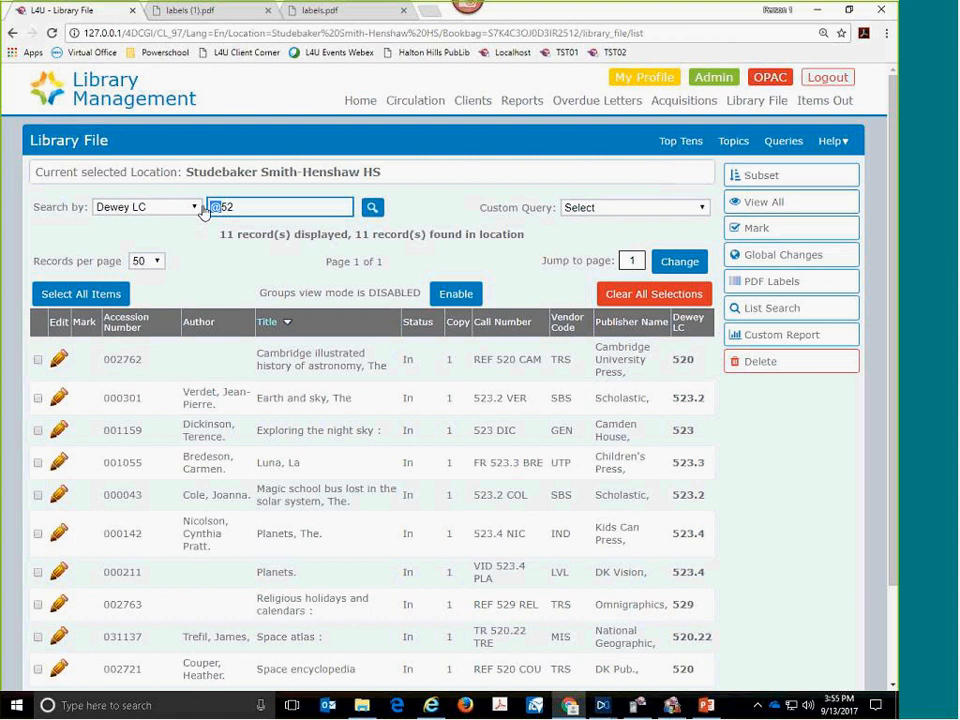
left_click(374, 210)
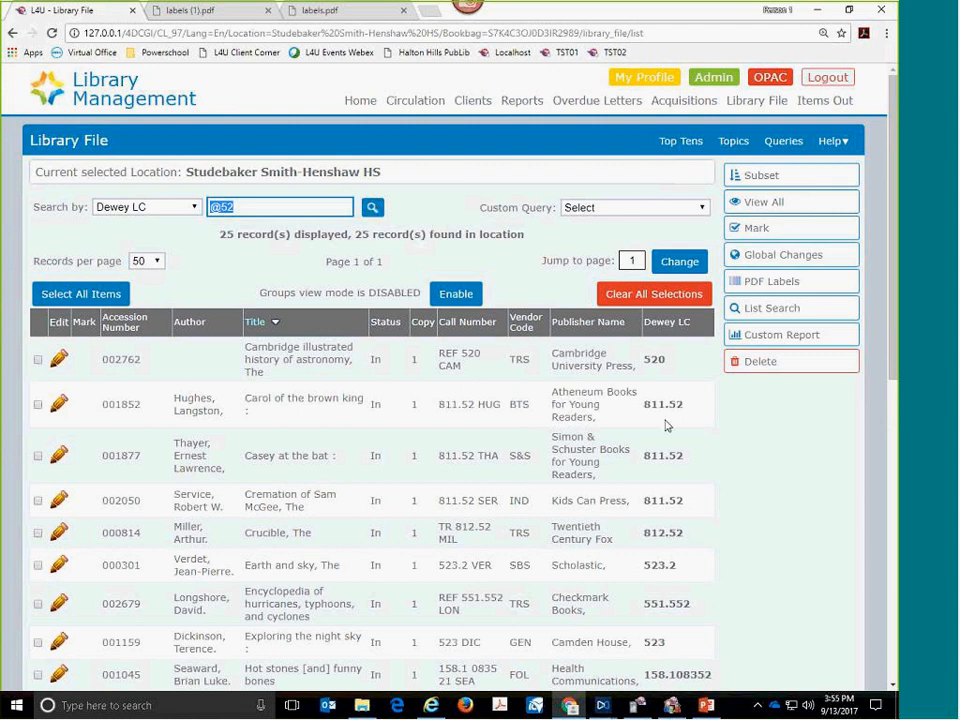
triple_click(292, 206)
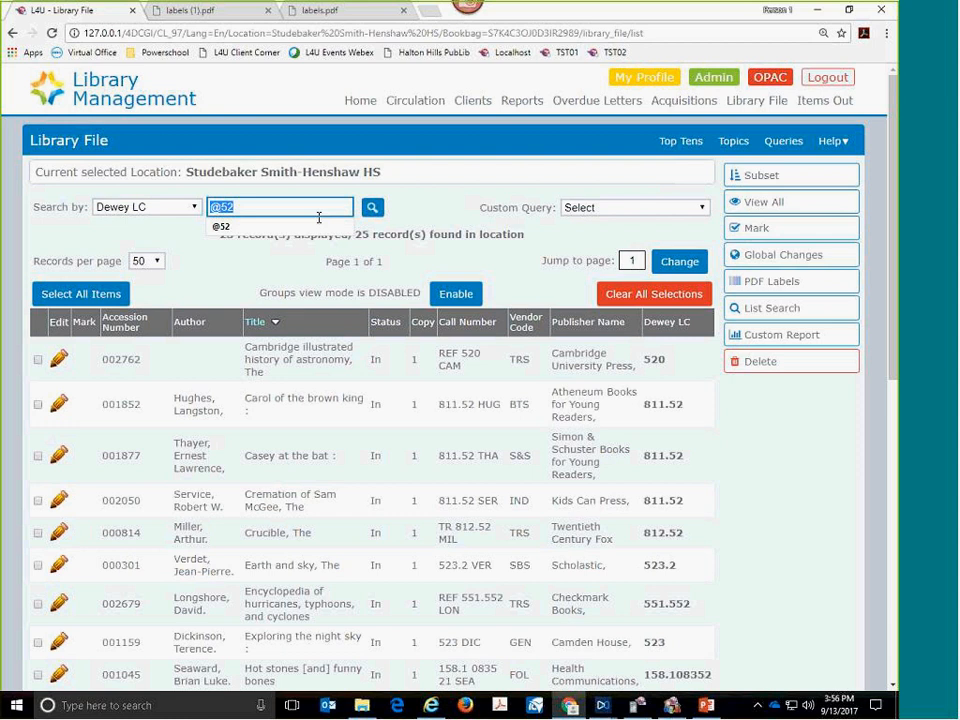
left_click(250, 208)
left_click(476, 180)
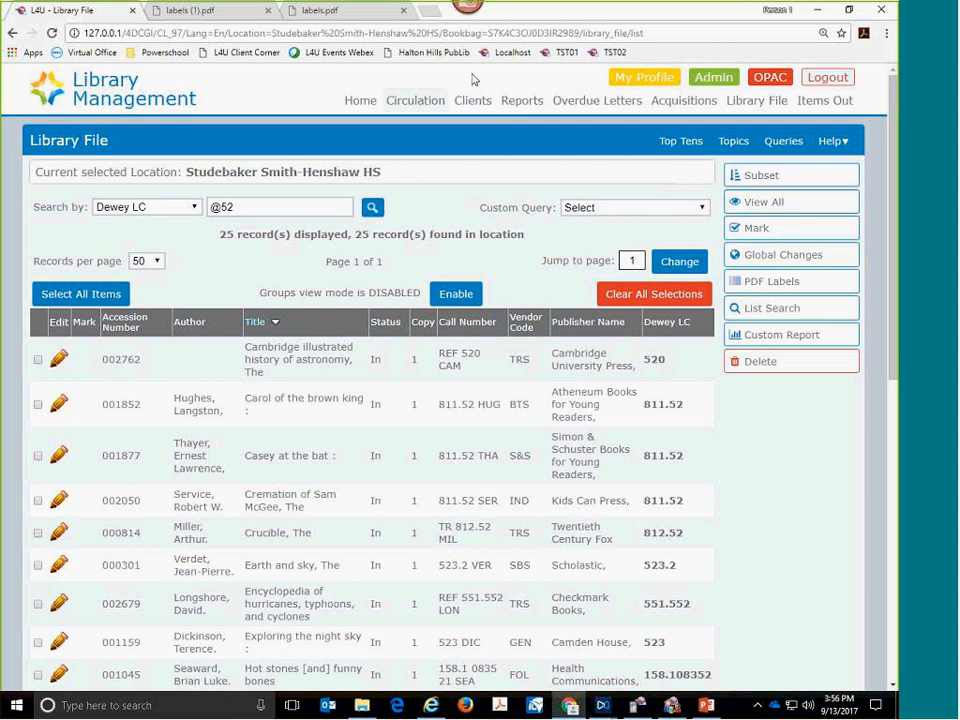
- Open the OPAC for the current library and enter "black beauty" as the search text
left_click(768, 79)
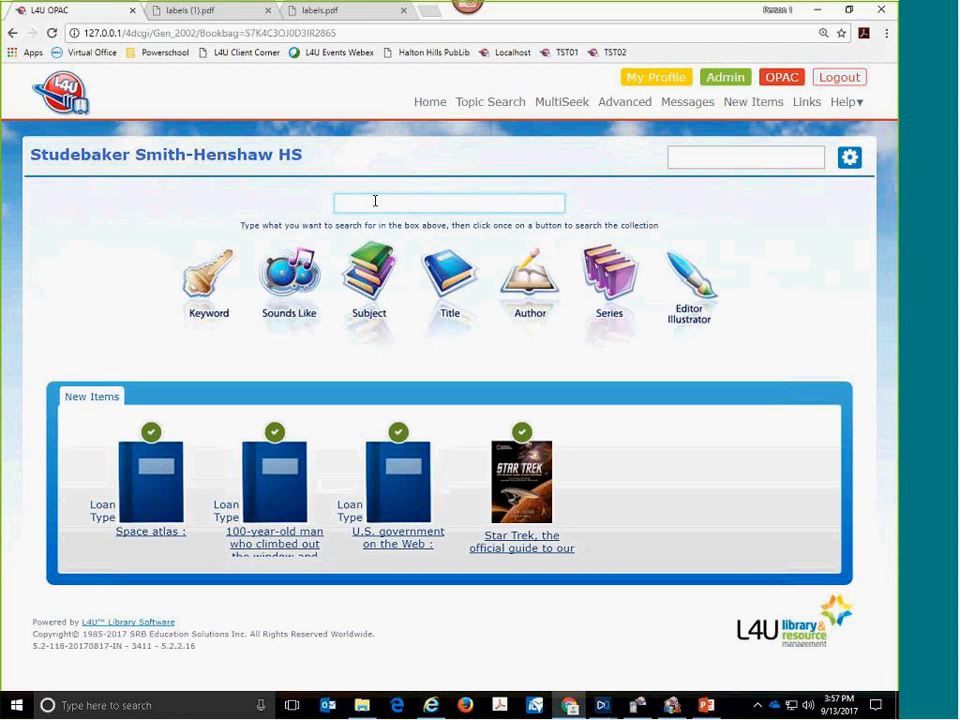
type("black beauty")
- Circle the Keyword search option with the red annotation pen and clear the markup
left_click(686, 14)
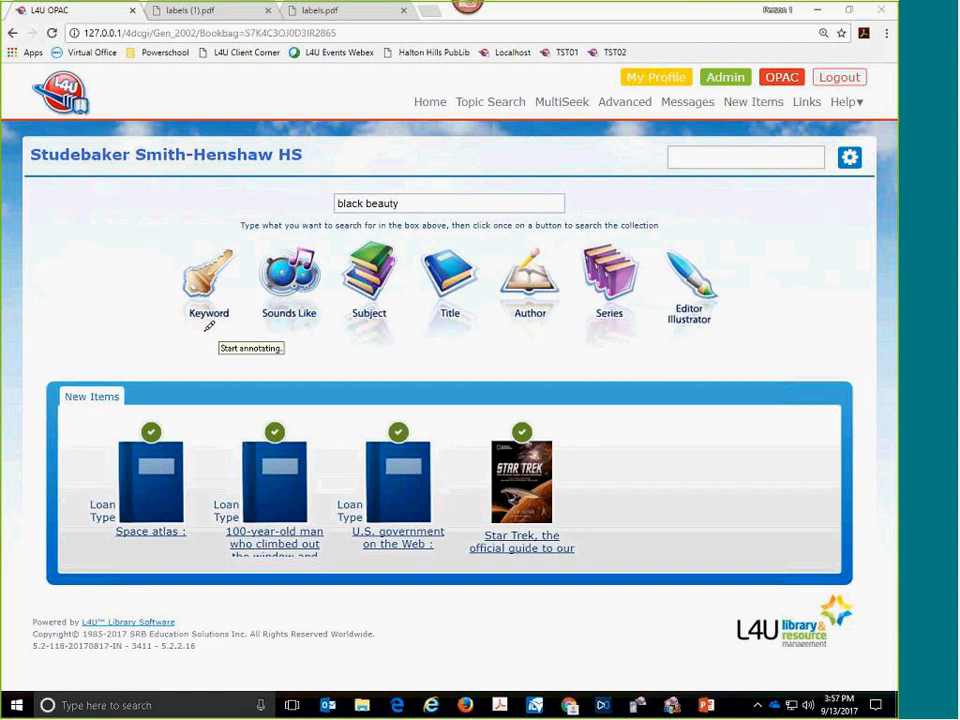
mouse_move(200, 335)
left_mouse_down()
mouse_move(243, 304)
mouse_move(225, 222)
mouse_move(186, 262)
mouse_move(178, 288)
mouse_move(202, 327)
mouse_move(216, 327)
left_mouse_up()
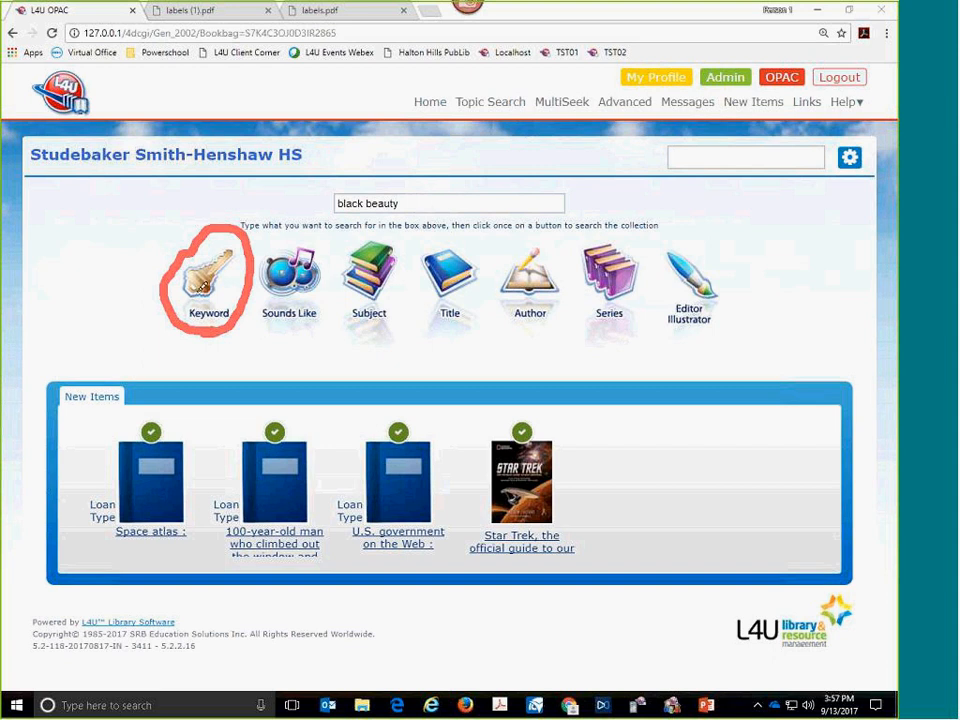
key("Escape")
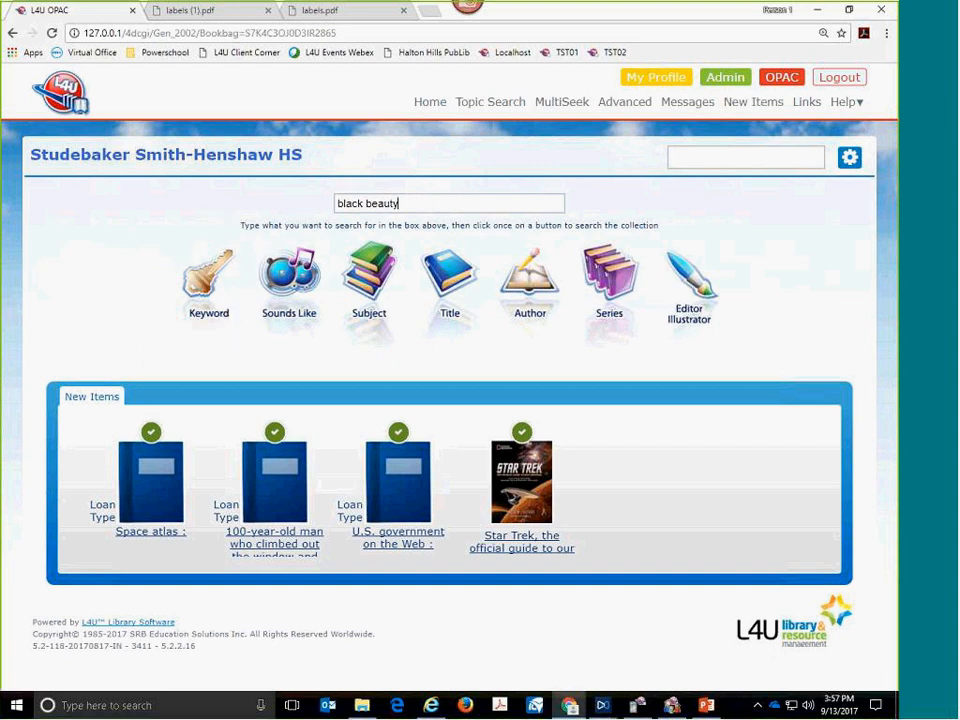
- Run the OPAC search for "black beauty" by Keyword and look through the list of matching titles
left_click(203, 289)
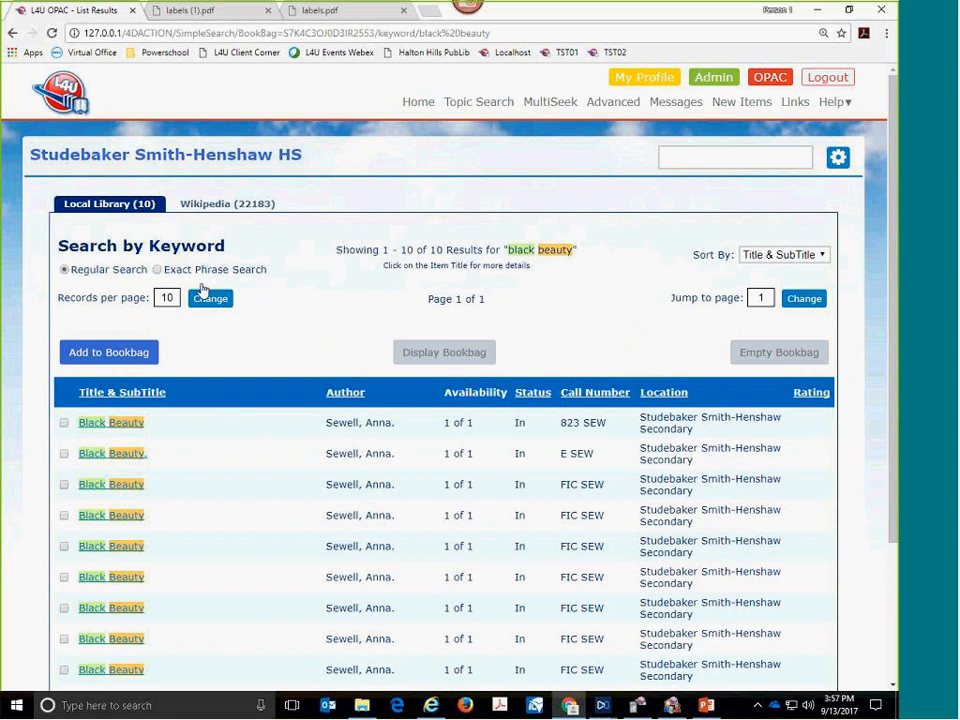
scroll(221, 317, "down", 2)
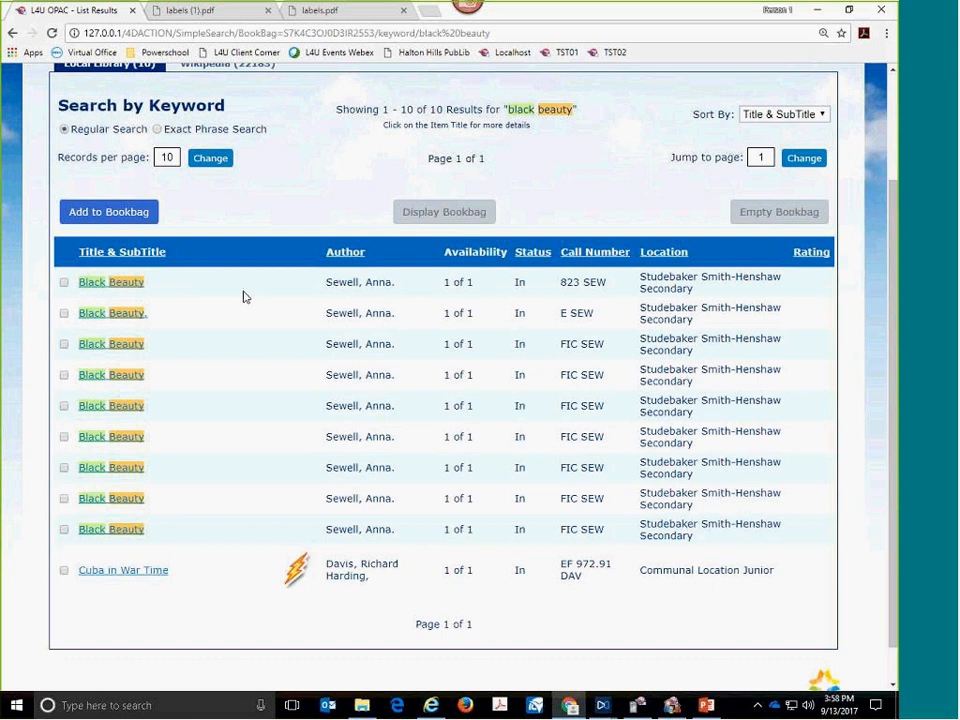
scroll(245, 299, "up", 3)
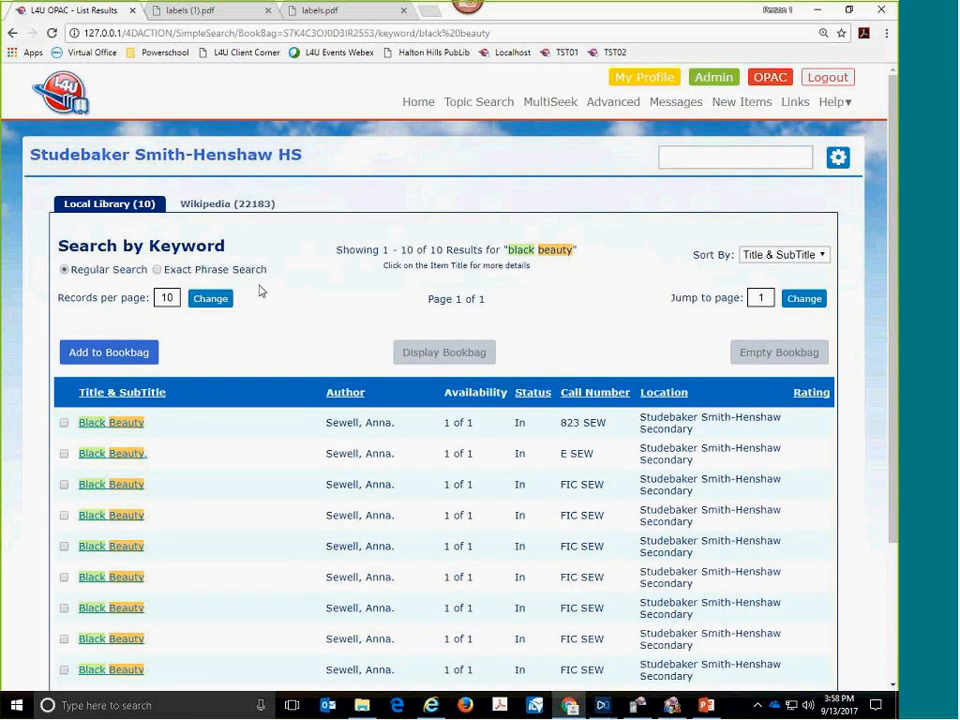
- From the OPAC home page, search by keyword for "hooeksta's collecteed work" and follow the suggested spelling "hooekstas collected work"
left_click(418, 110)
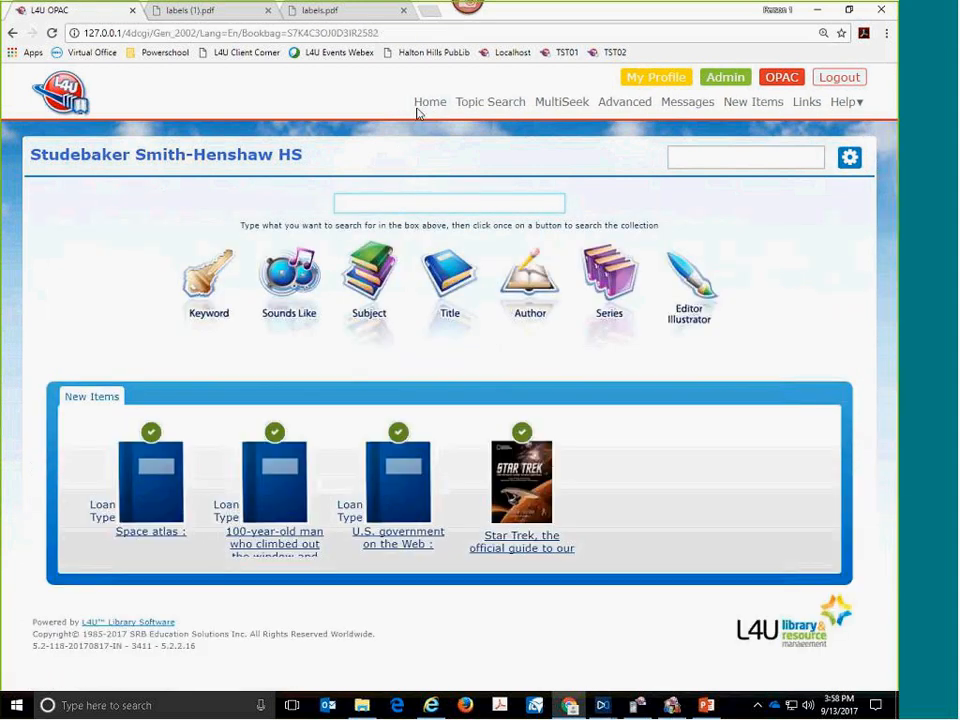
type("hooeksta's collecteed")
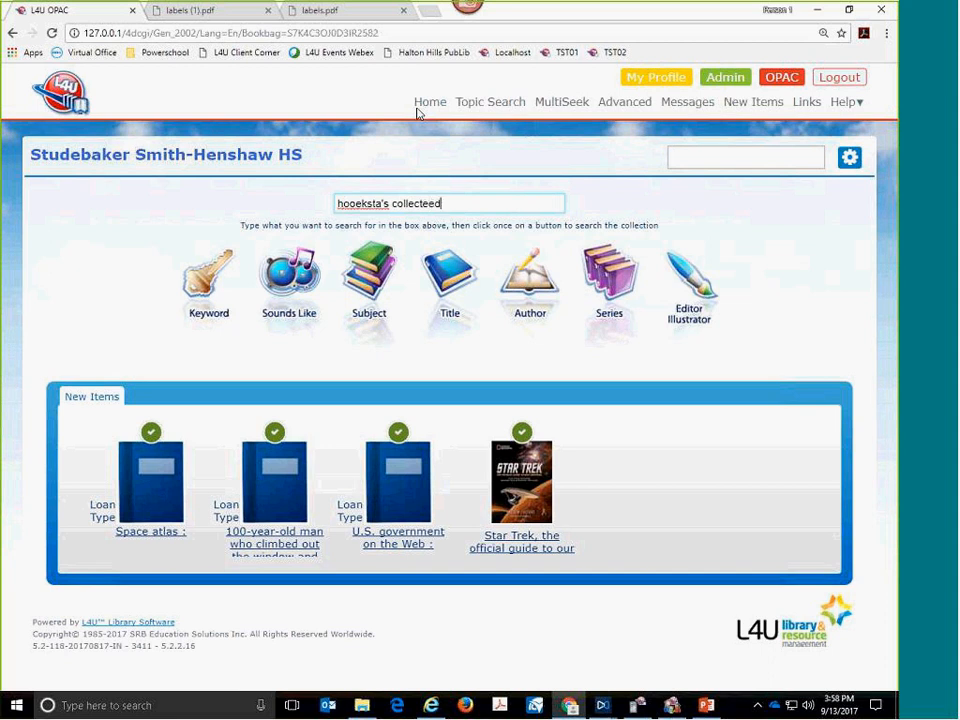
type(" work")
key("Return")
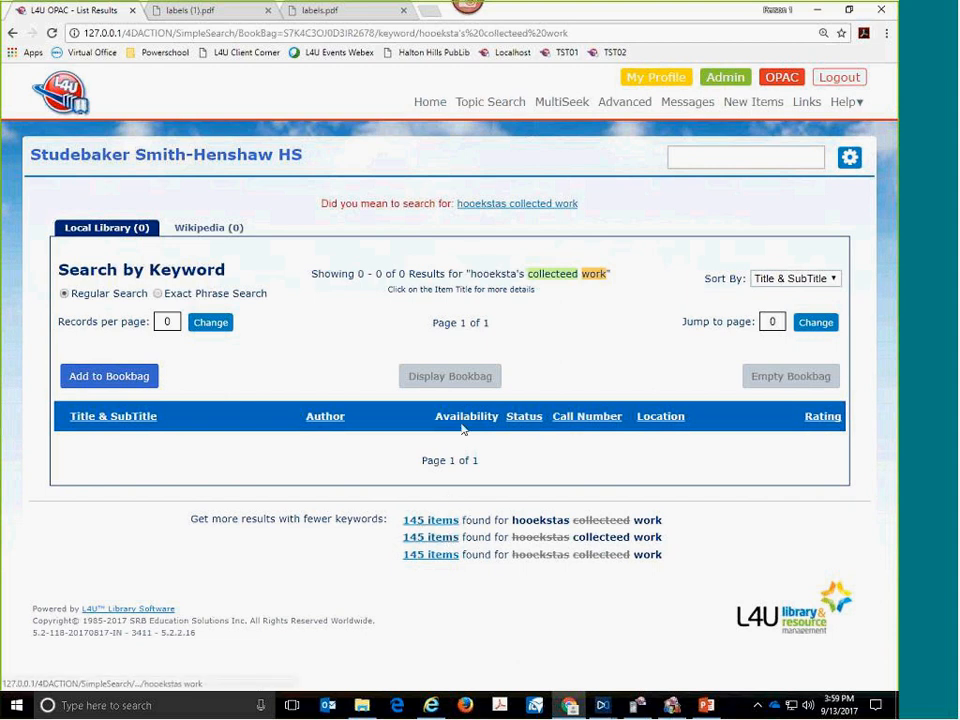
left_click(481, 205)
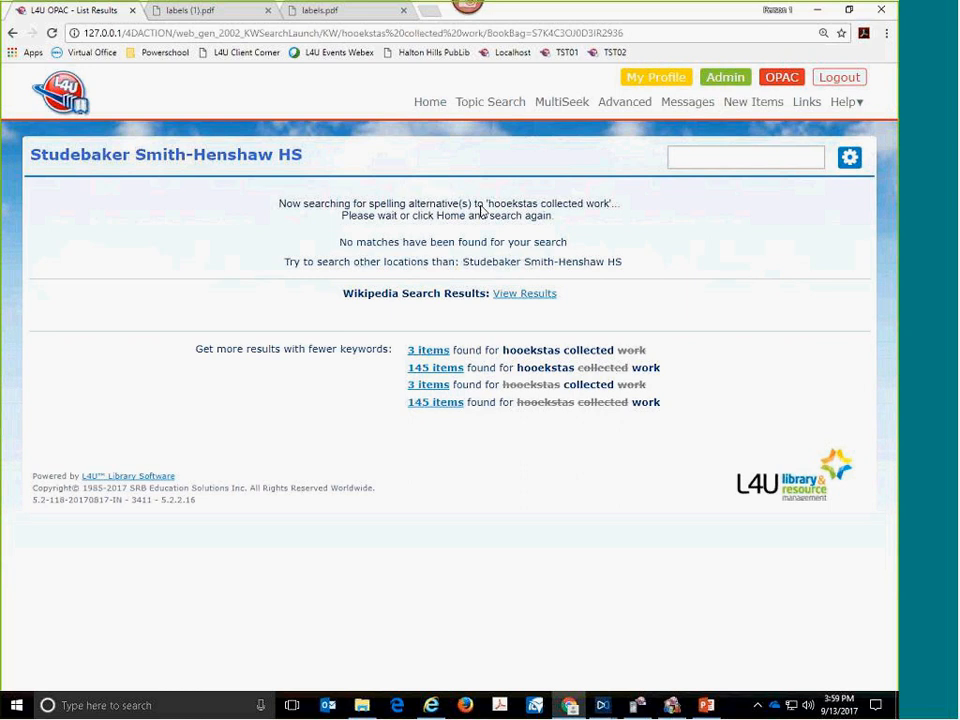
- Return to the OPAC home page and view the full item details of the Star Trek guide from New Items
left_click(432, 112)
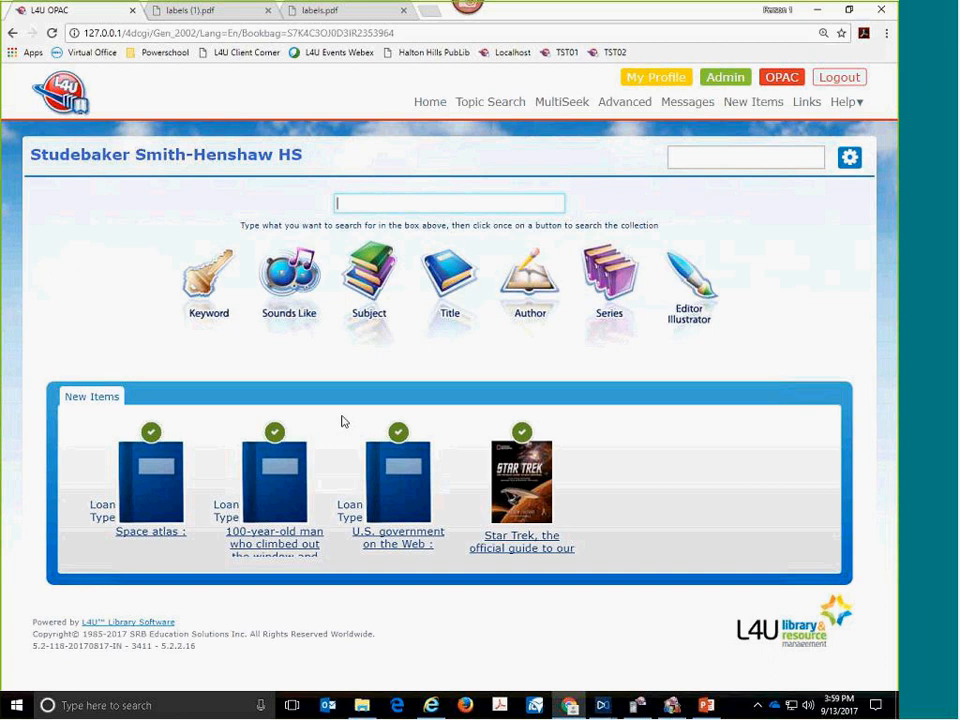
left_click(518, 489)
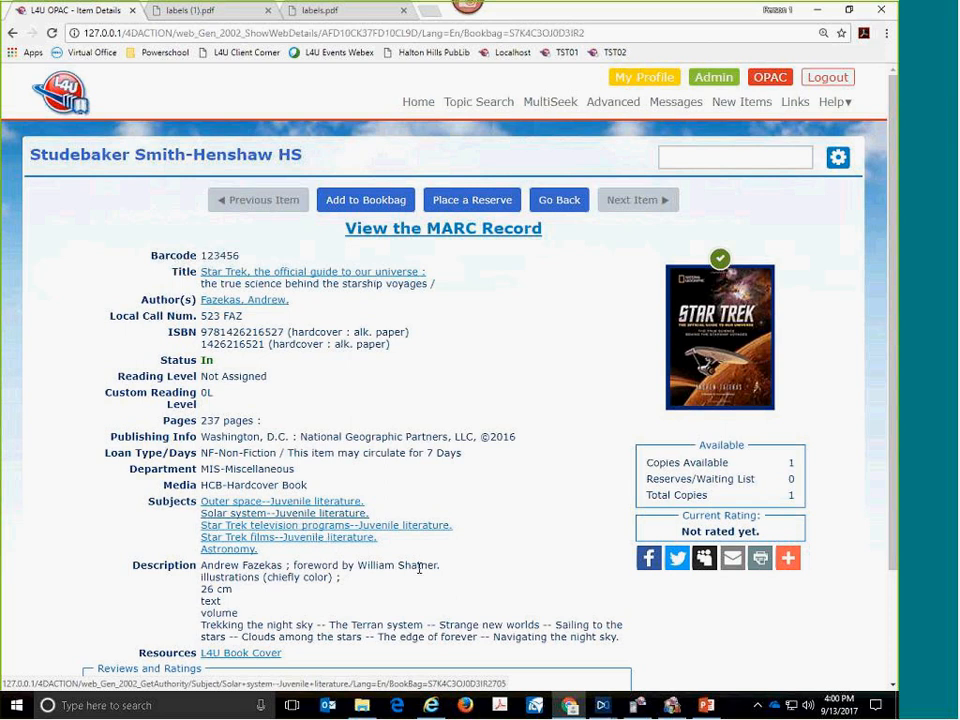
scroll(422, 568, "down", 3)
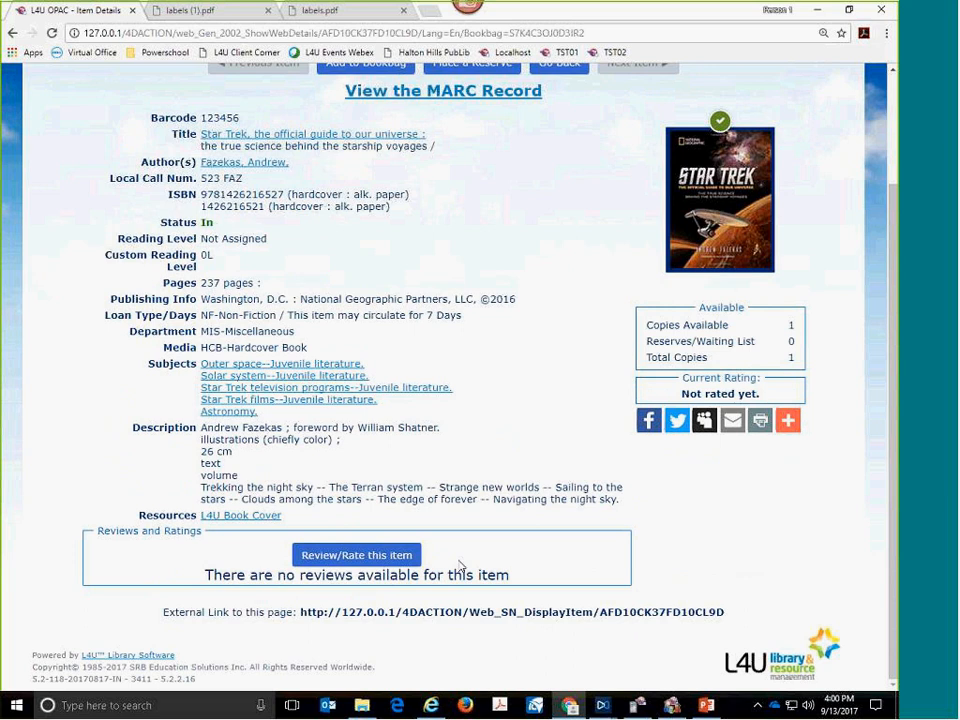
- Switch to the PowerPoint slide show
key("alt+Tab")
key("alt+Tab")
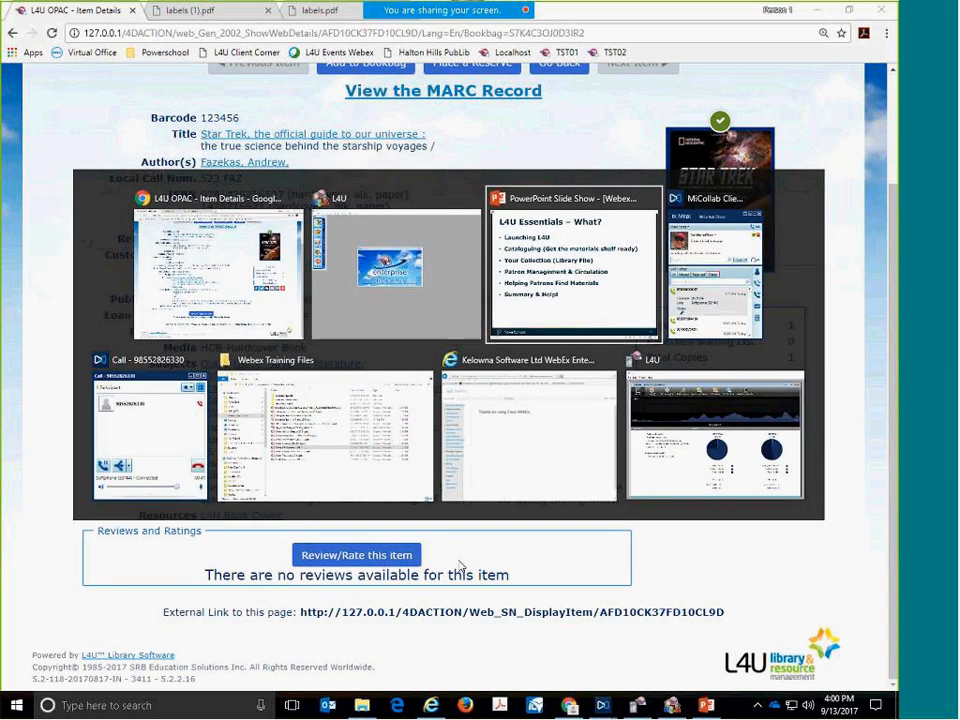